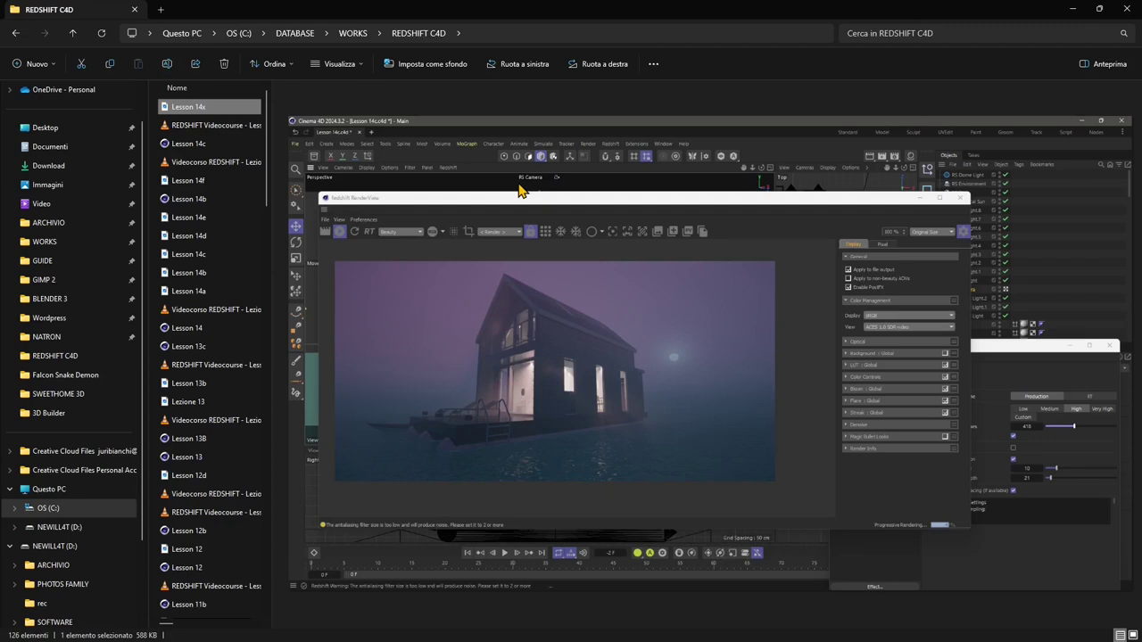
Step: Step down through the lesson files, previewing Lessons 14f to 12d in the Preview pane
key(Down)
key(Down)
key(Down)
key(Down)
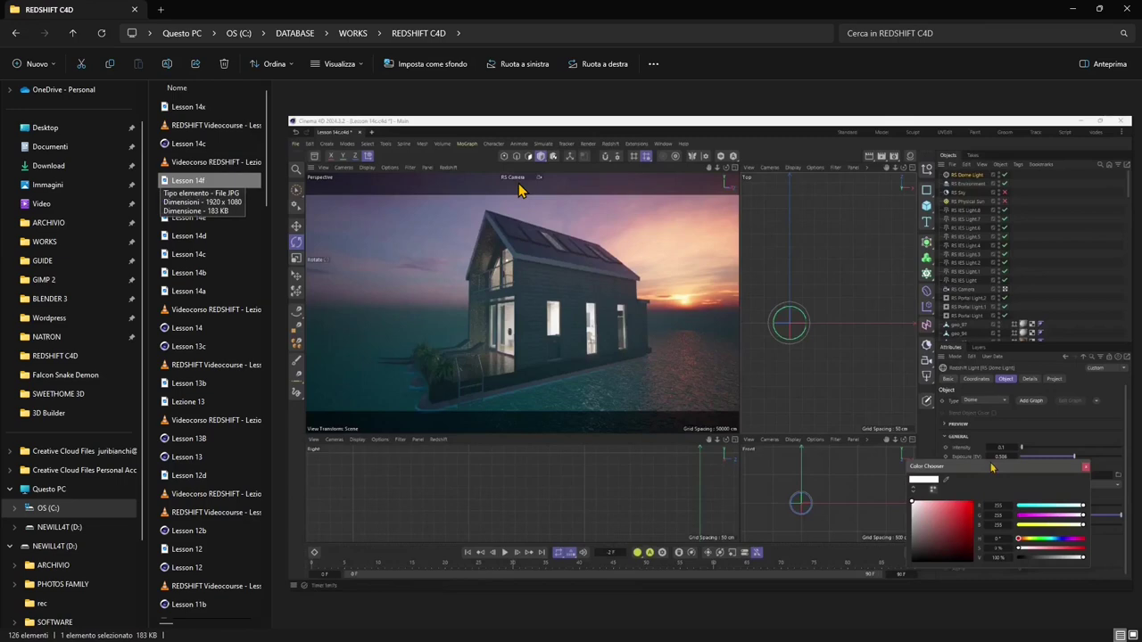
key(Down)
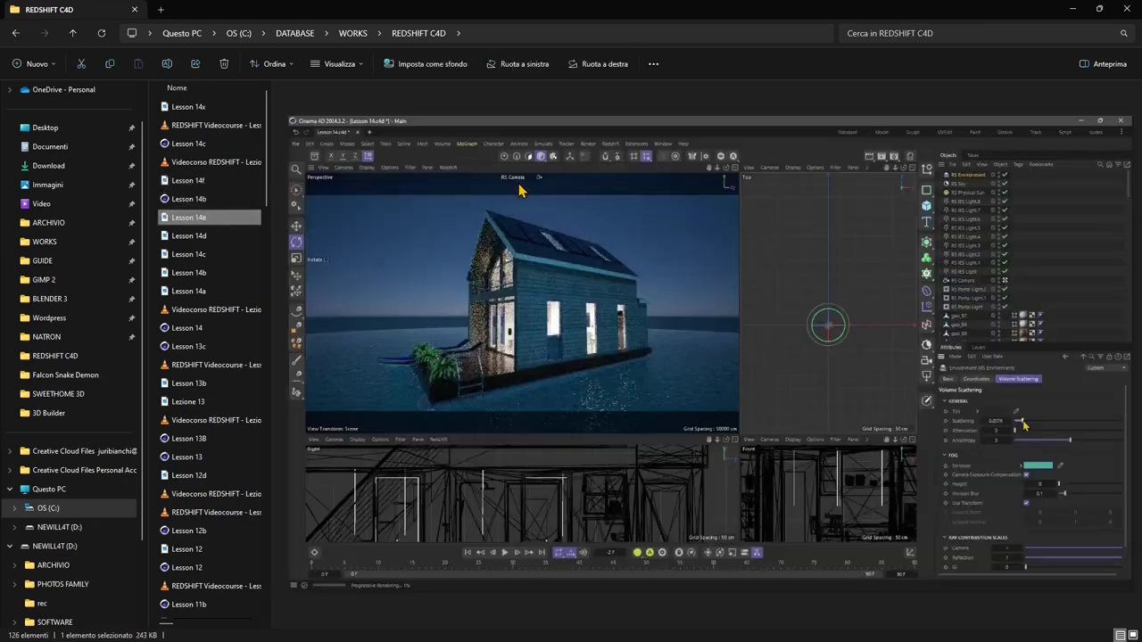
key(Down)
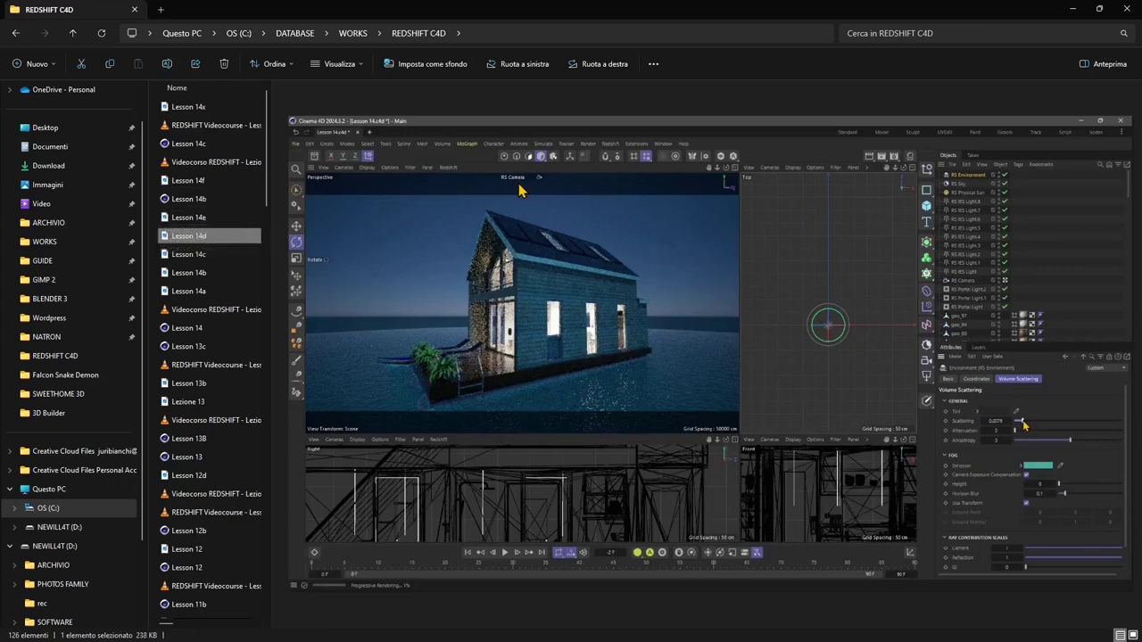
key(Down)
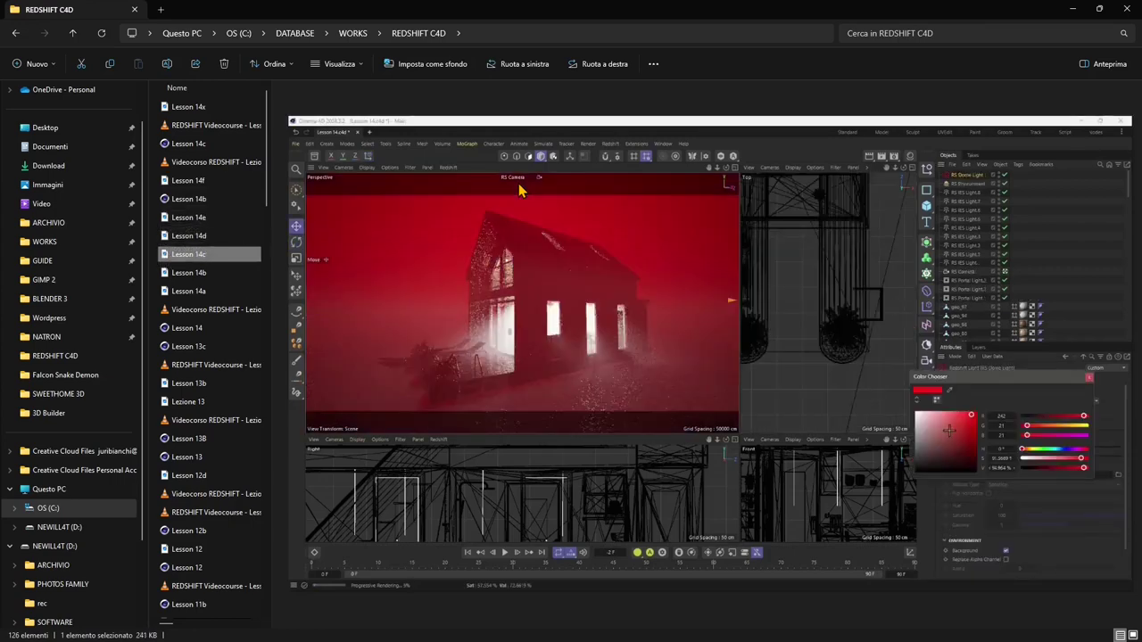
key(Down)
key(Down)
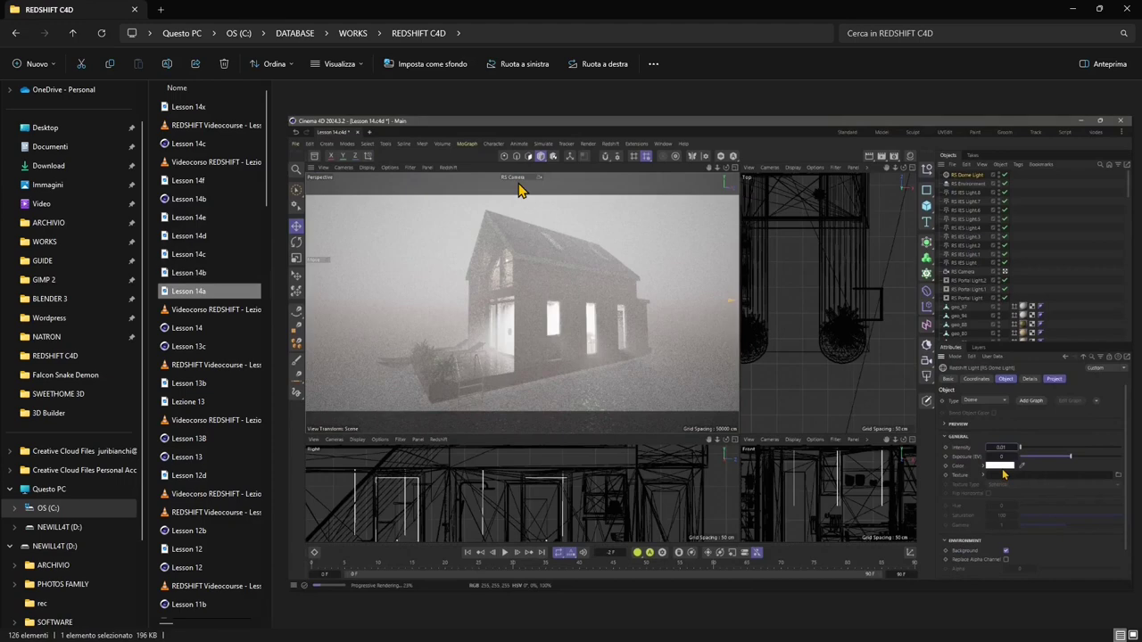
key(Down)
key(Down)
key(Down)
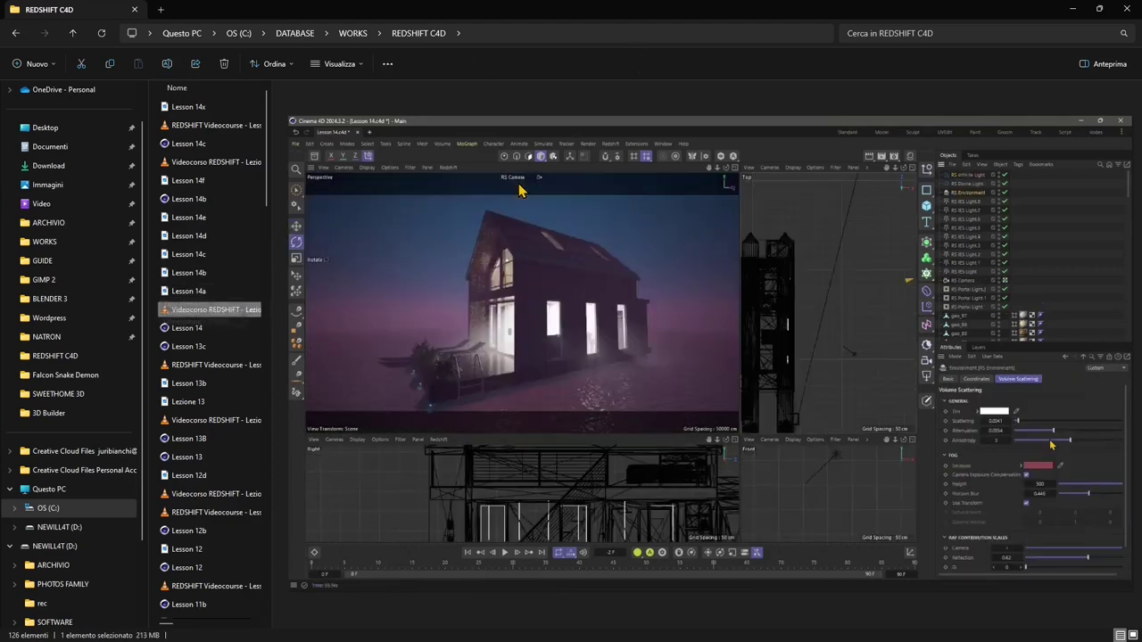
key(Down)
key(Down)
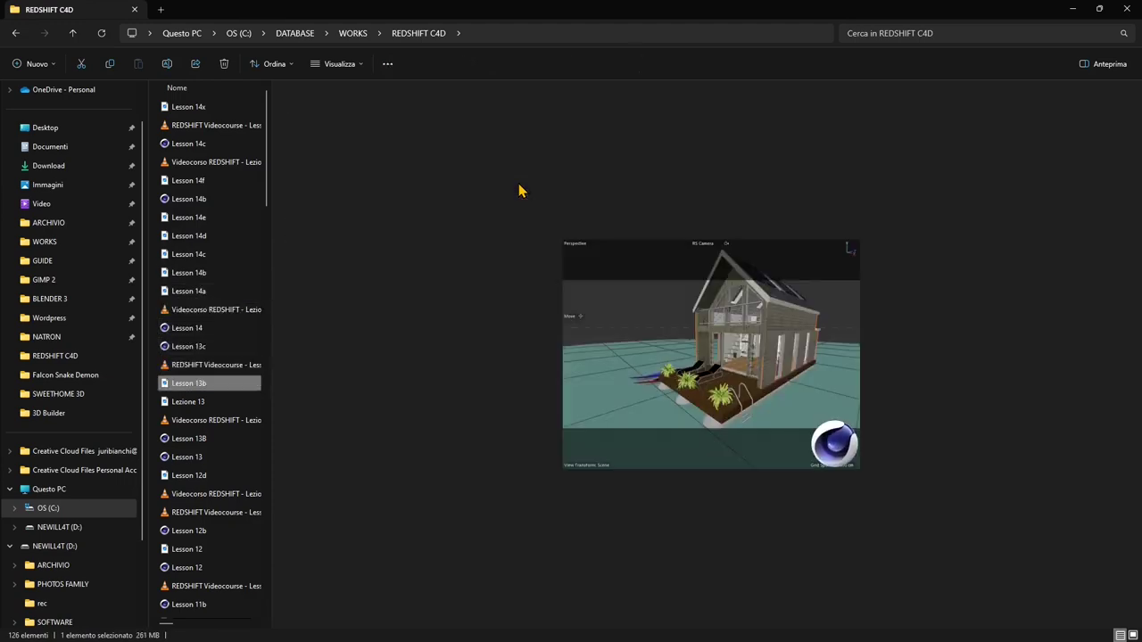
key(Down)
key(Down)
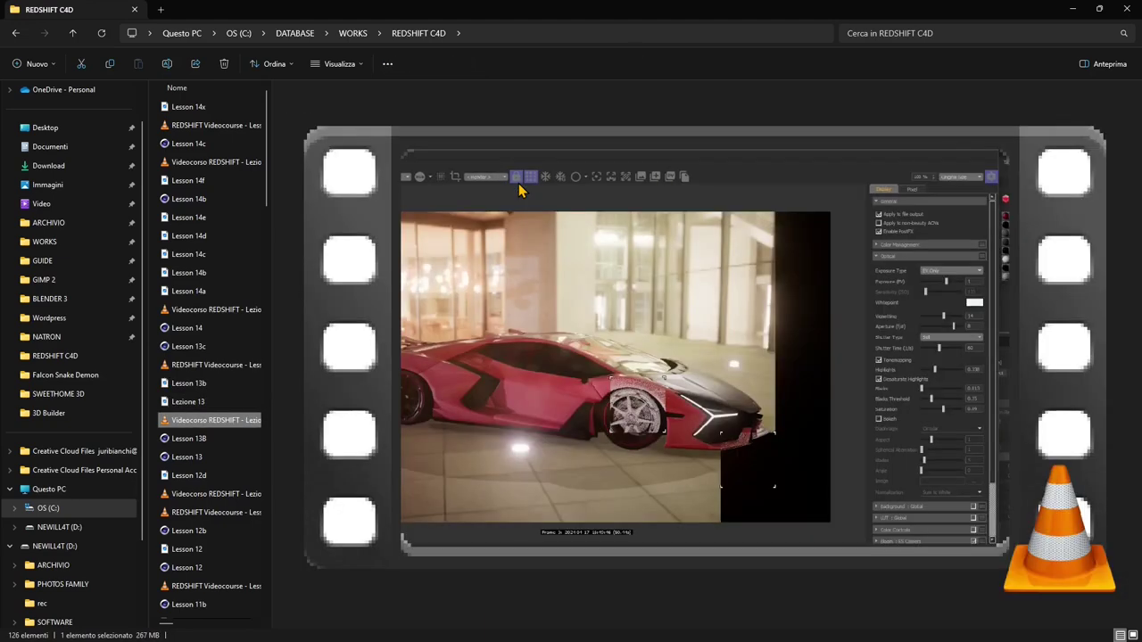
key(Down)
key(Down)
key(Down)
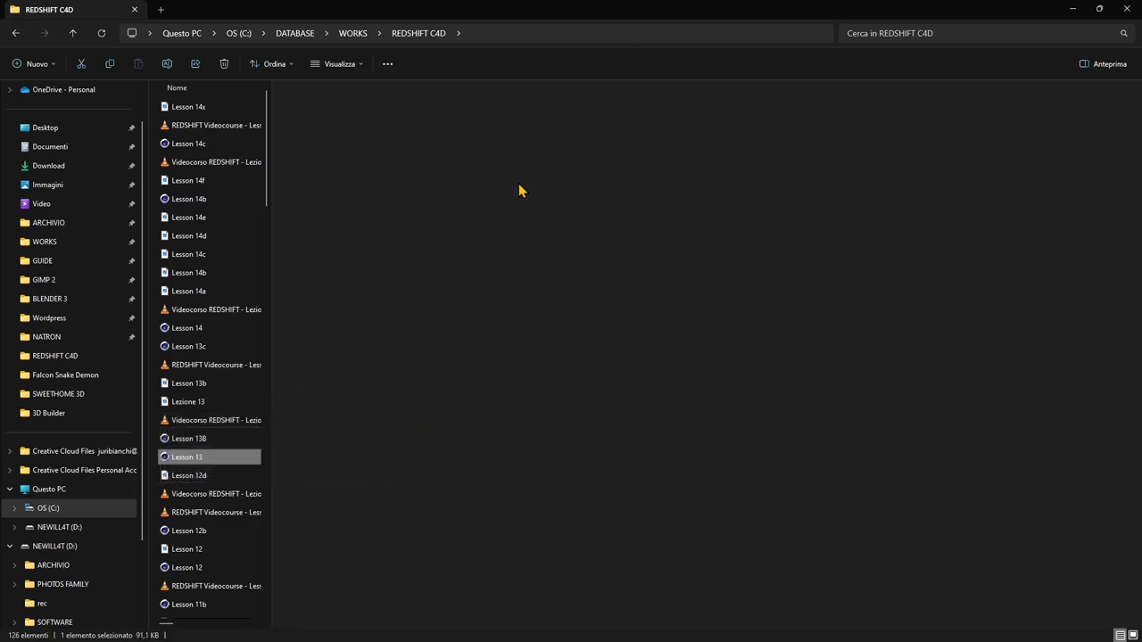
key(Down)
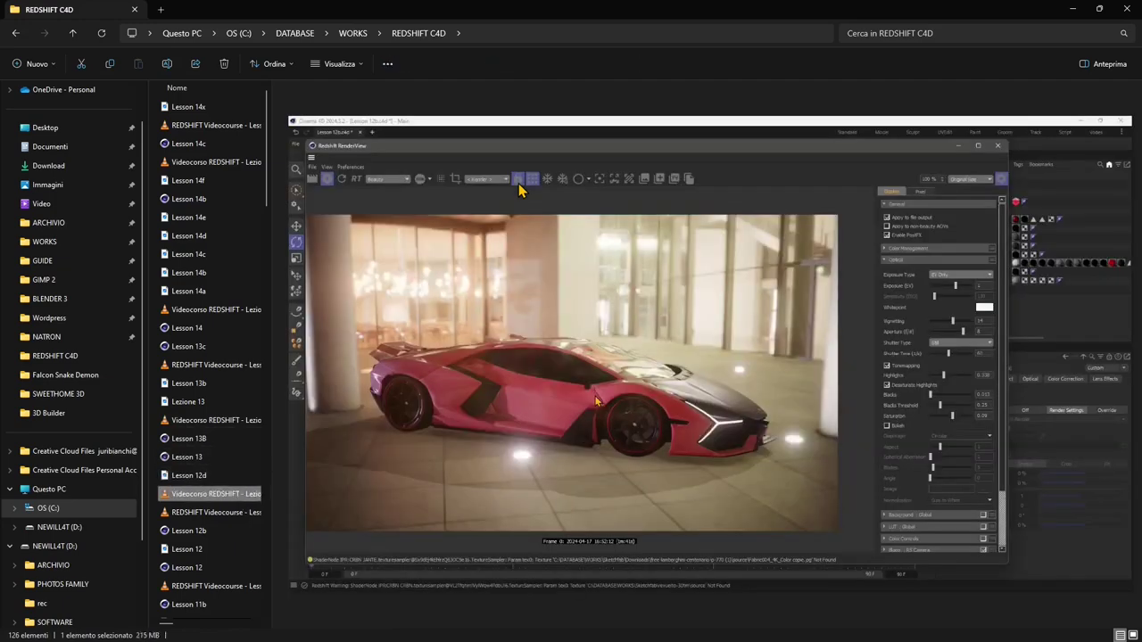
Step: Go back up to Lesson 14c.c4d and open it in Cinema 4D
key(Up)
key(Up)
key(Up)
key(Up)
key(Up)
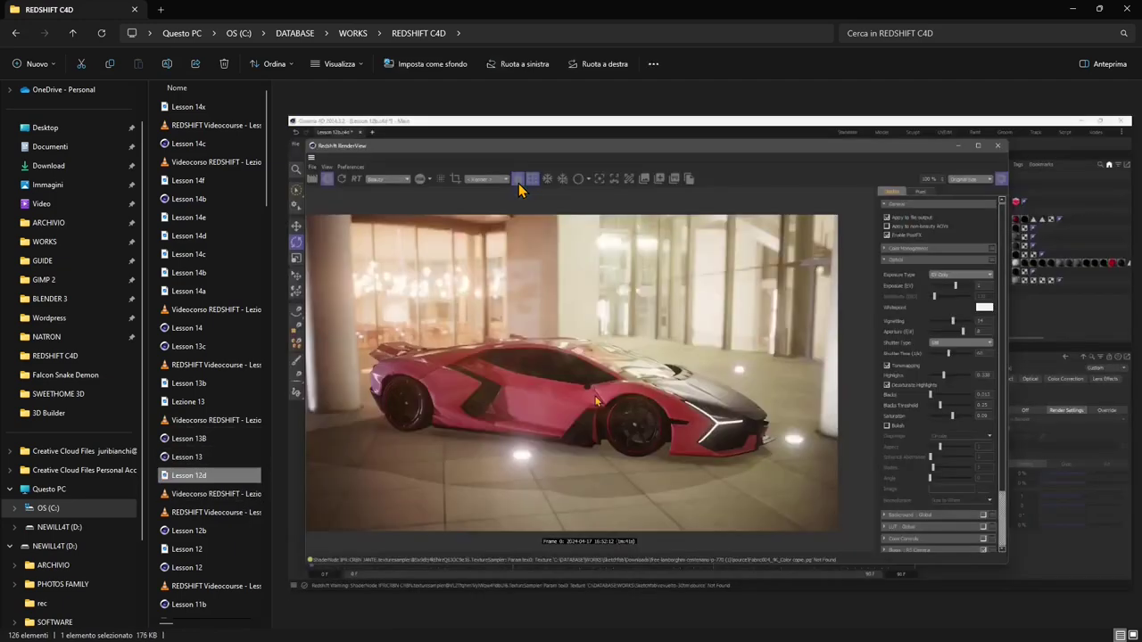
key(Up)
key(Up)
key(Up)
key(Up)
key(Up)
key(Up)
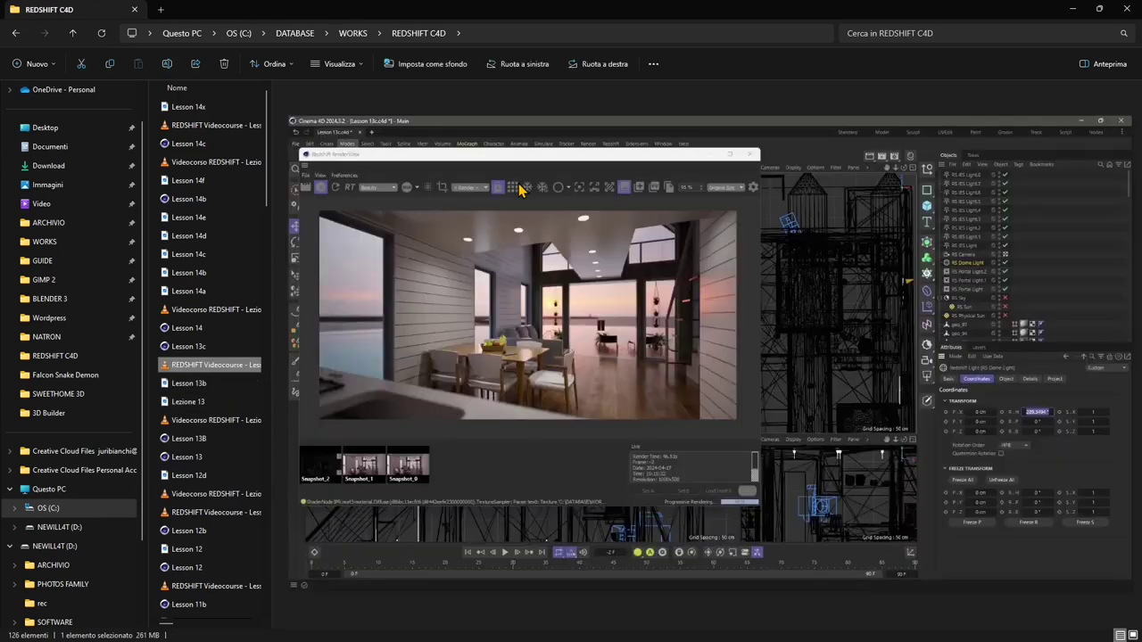
key(Up)
key(Up)
key(Up)
key(Up)
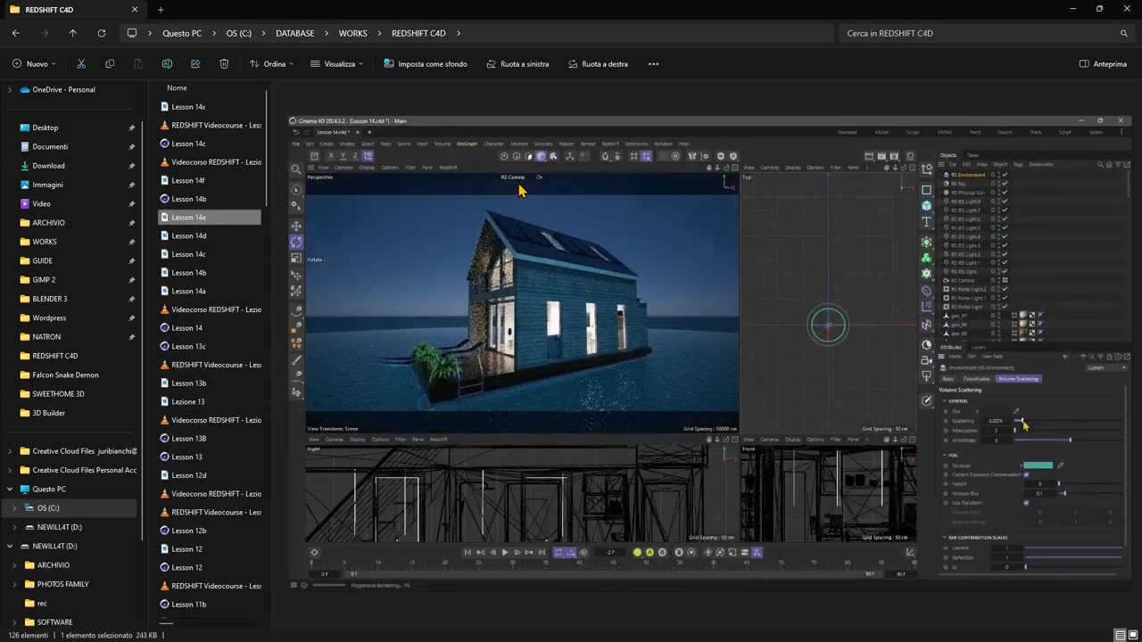
key(Up)
key(Up)
key(Up)
key(Up)
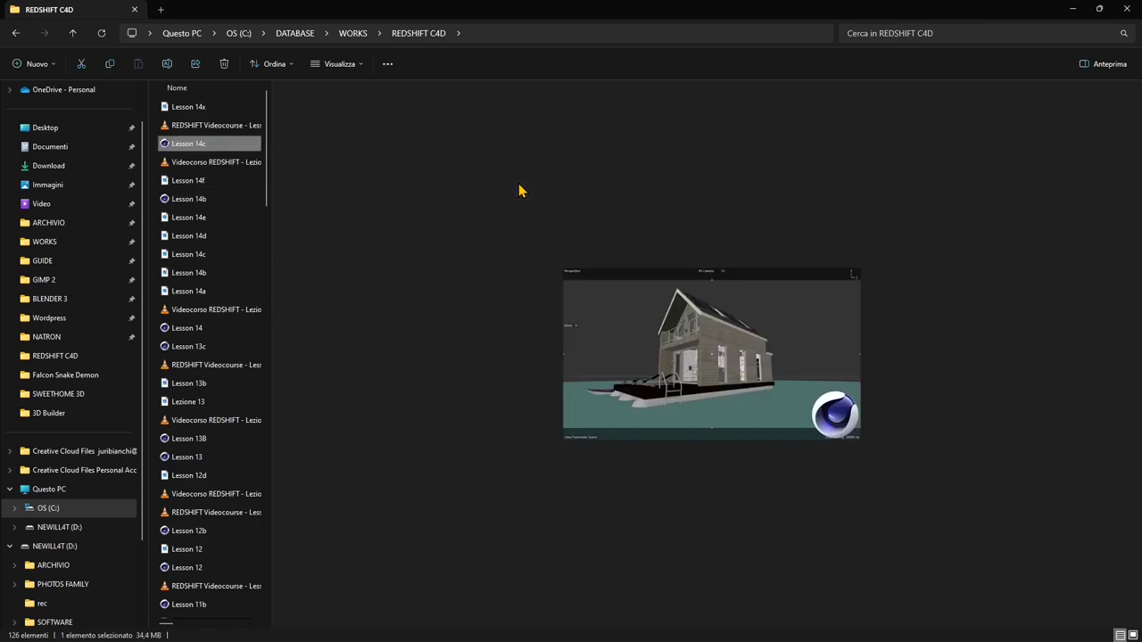
key(Return)
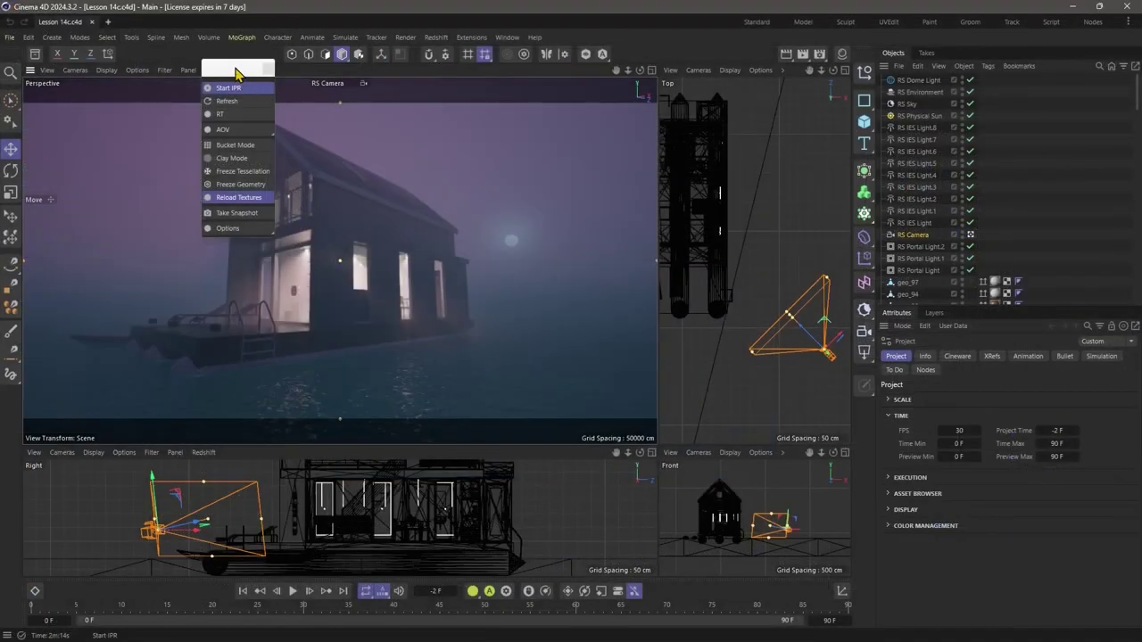
Step: Start the Redshift IPR preview in the viewport
drag(236, 76, 402, 150)
click(430, 144)
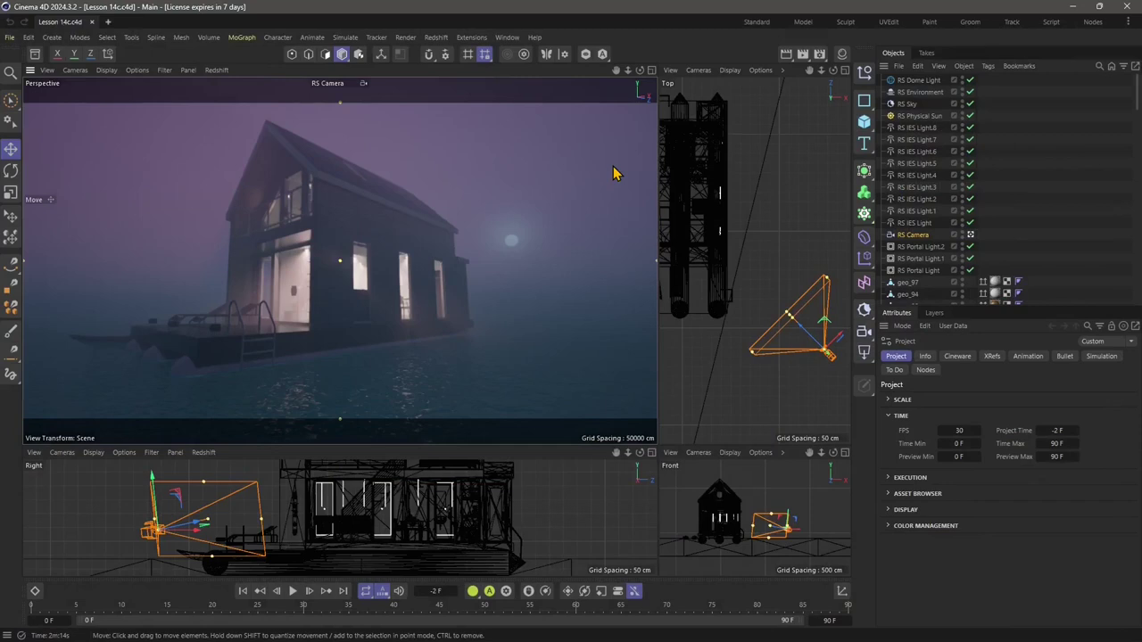
click(365, 263)
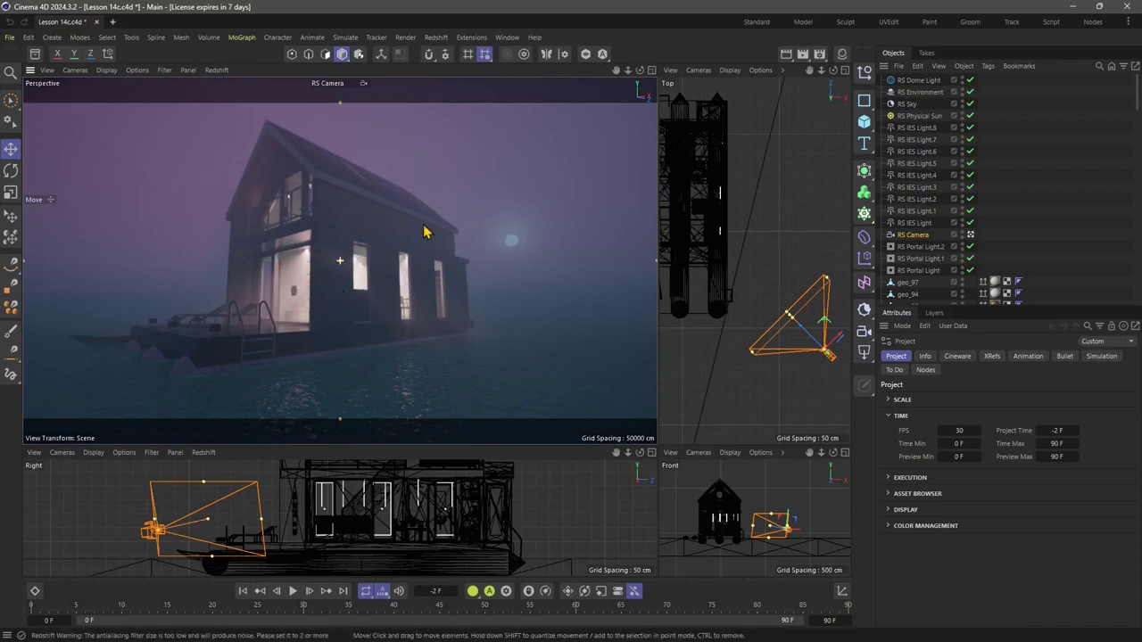
Step: Select the house geo_298 and water plane geo_200, then orbit to see the roof
click(386, 266)
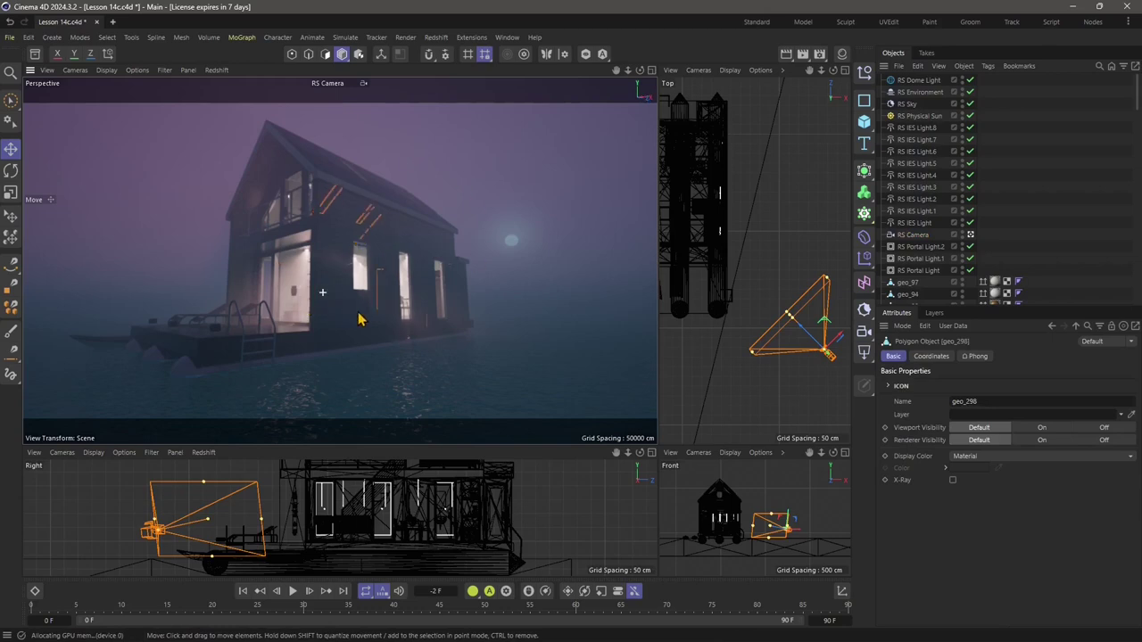
click(515, 318)
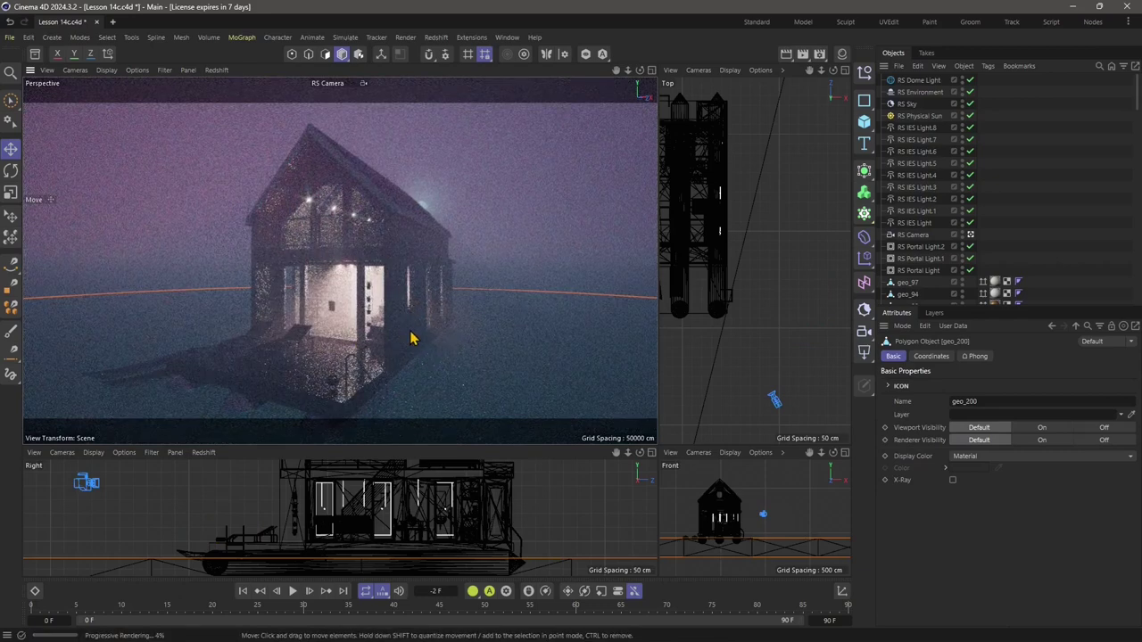
alt+drag(408, 331, 386, 335)
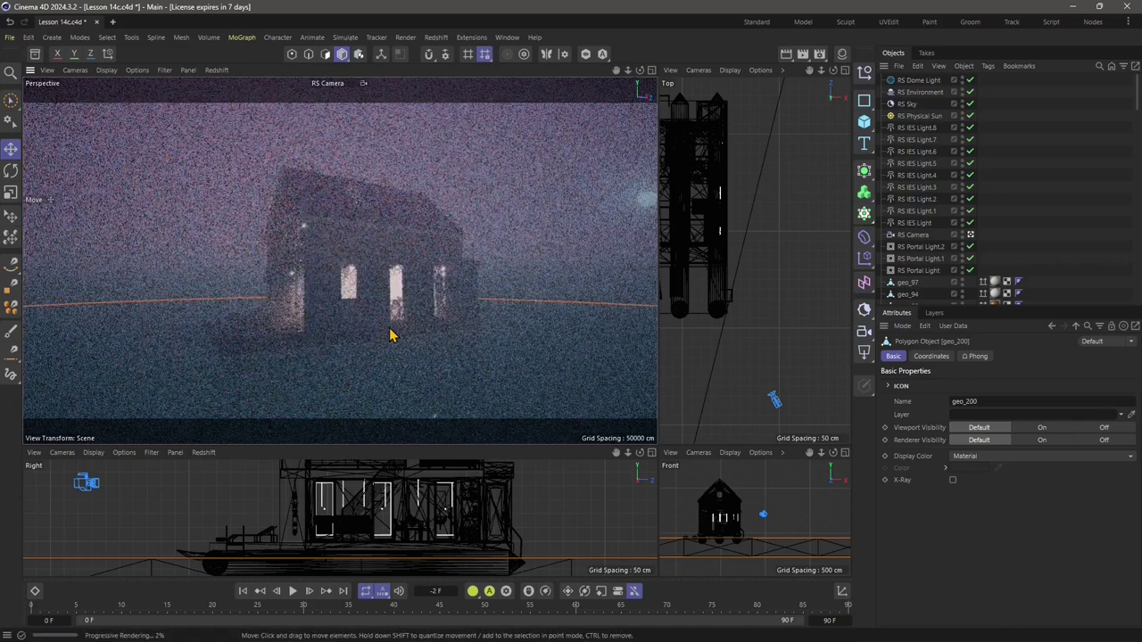
alt+drag(414, 355, 416, 339)
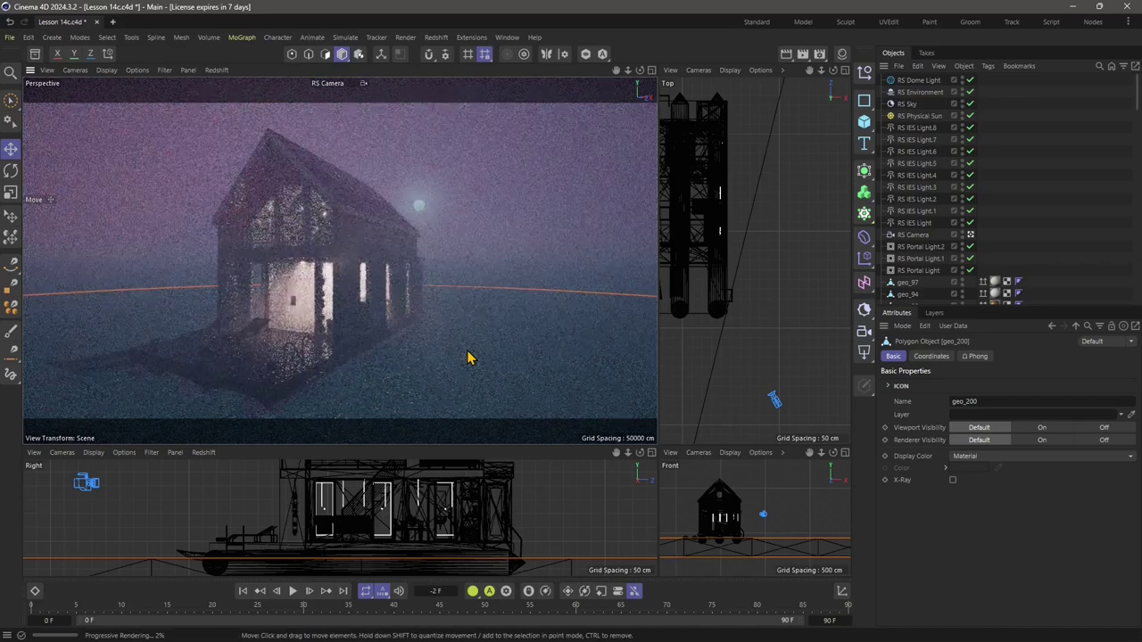
Step: Disable RS Environment, RS Sky, RS Dome Light and RS Physical Sun to compare the render
click(971, 92)
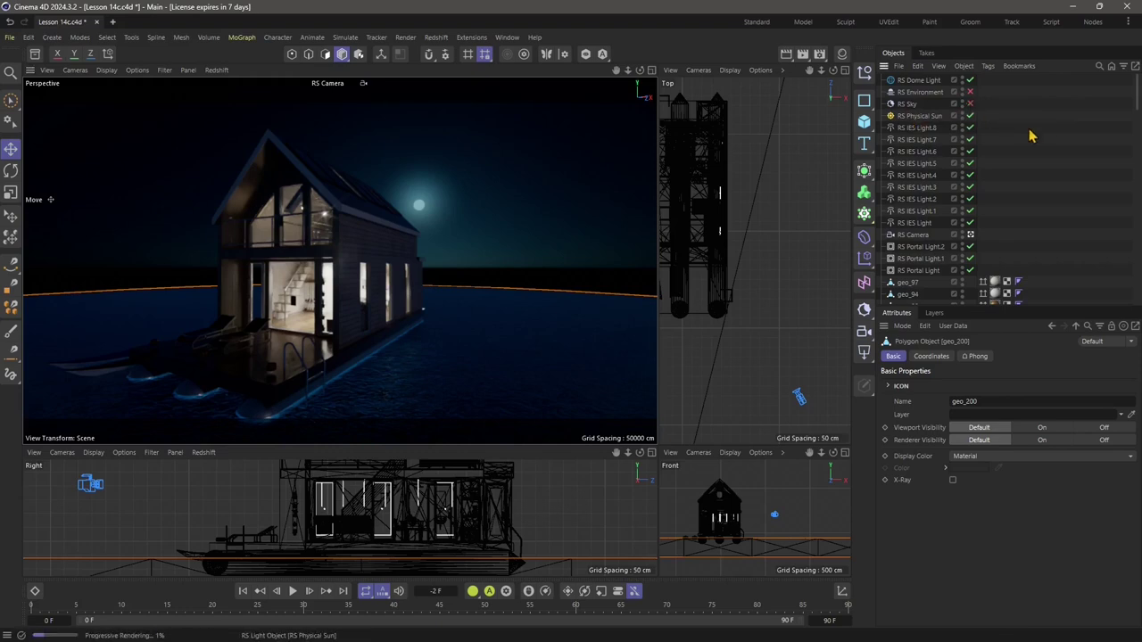
click(971, 103)
click(971, 80)
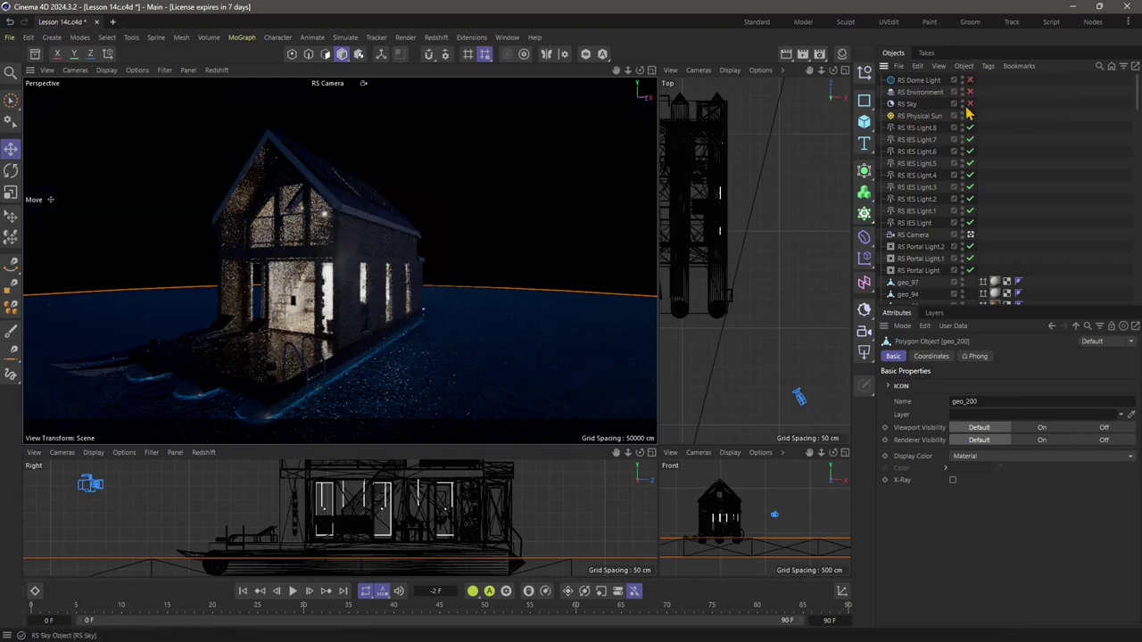
click(971, 117)
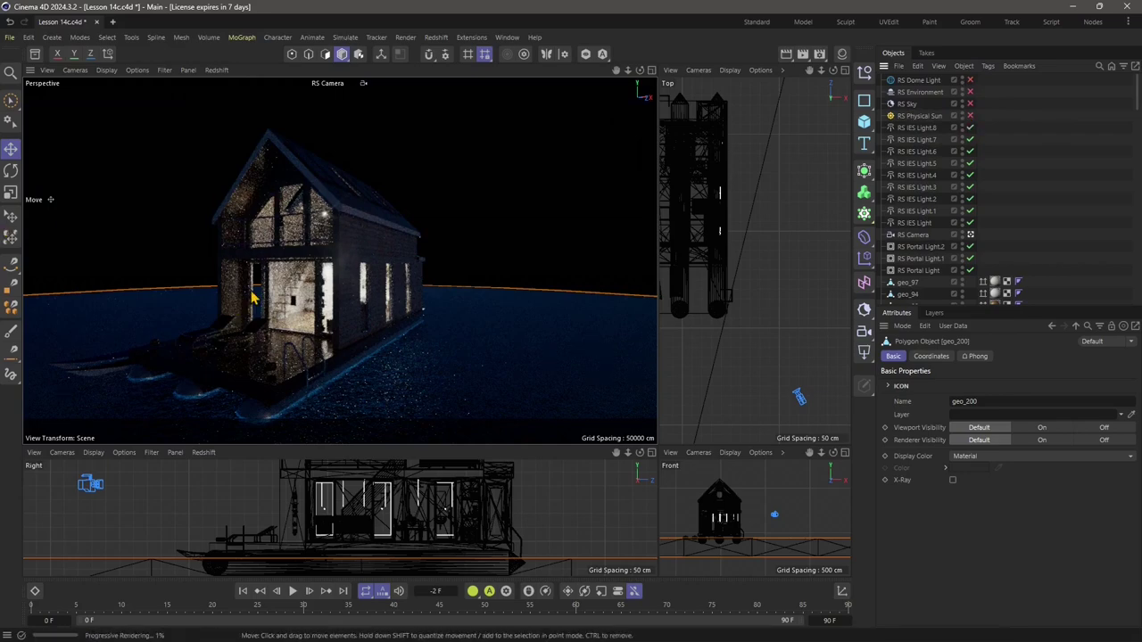
Step: Re-enable the Physical Sun, Sky, Environment and Dome Light, then select RS Camera
click(969, 116)
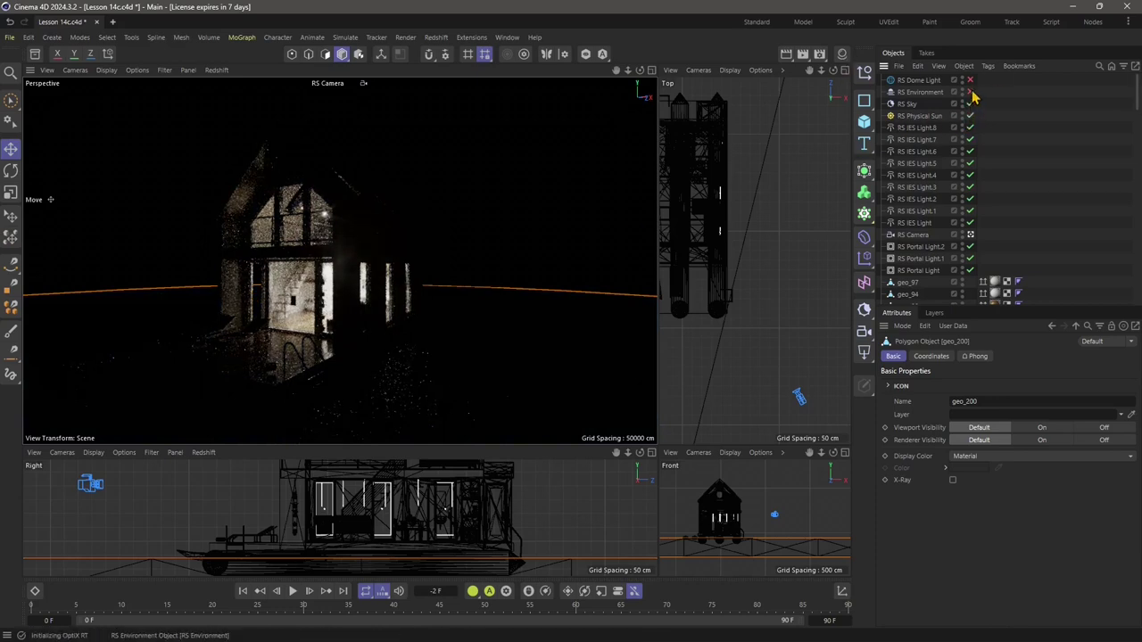
drag(970, 104, 972, 82)
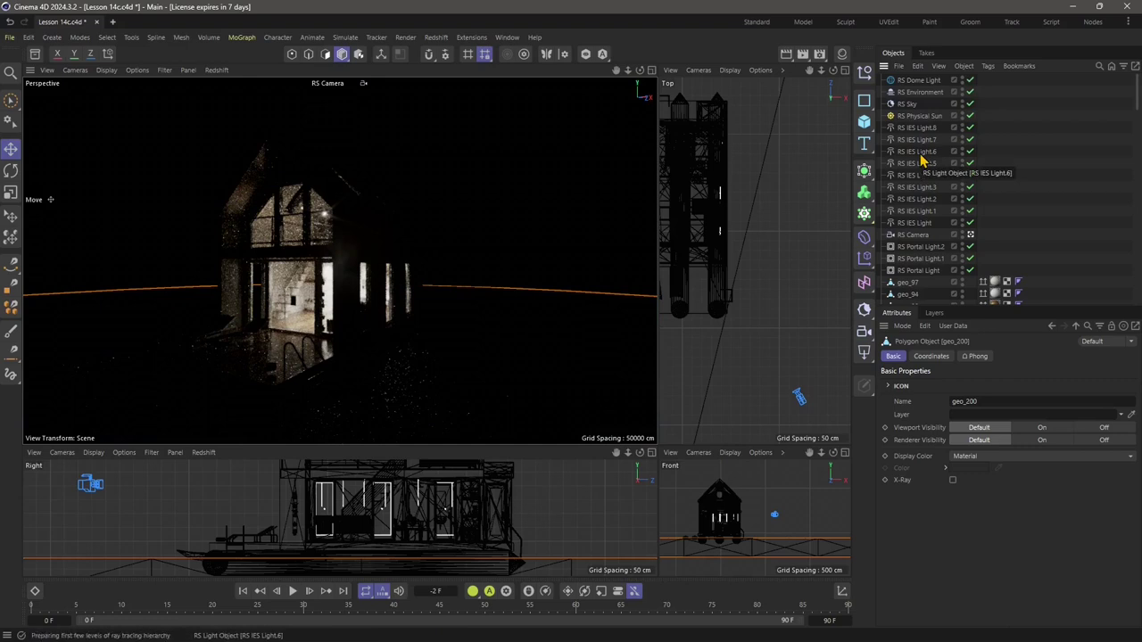
click(917, 236)
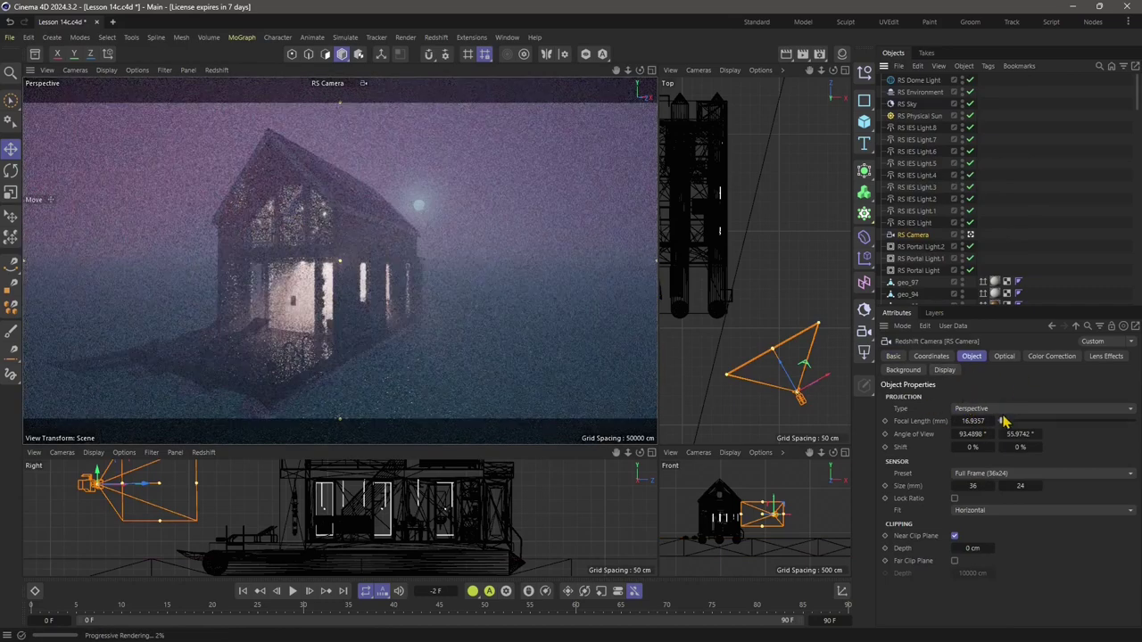
Step: In the RS Camera's Optical tab, set the Depth of Field bokeh diaphragm to Bladed
click(1004, 356)
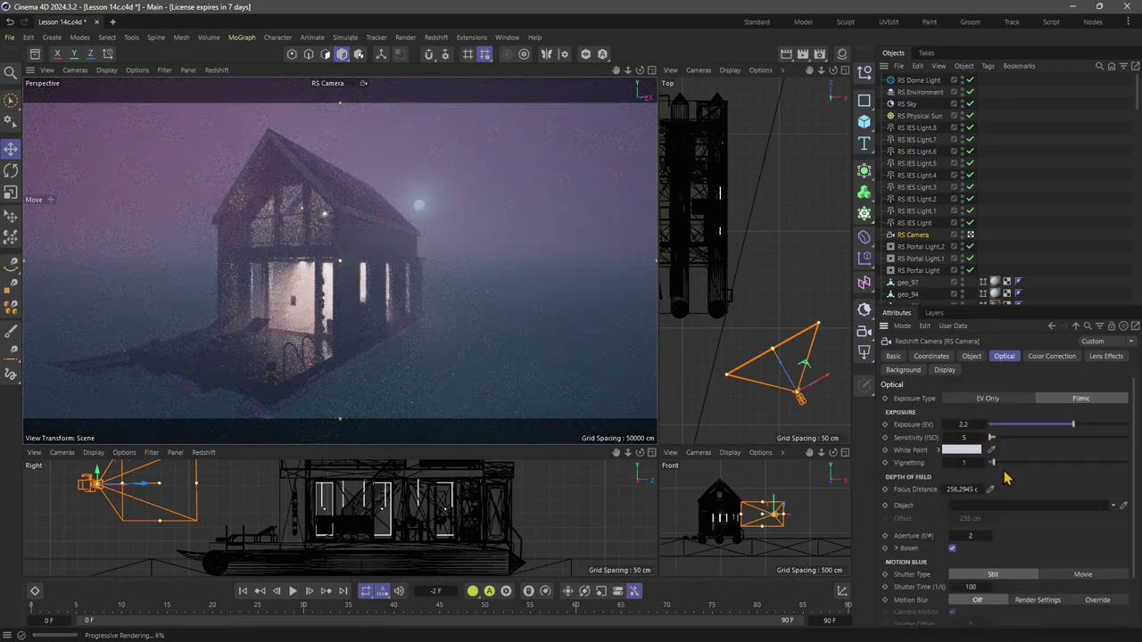
scroll(1016, 483, down, 2)
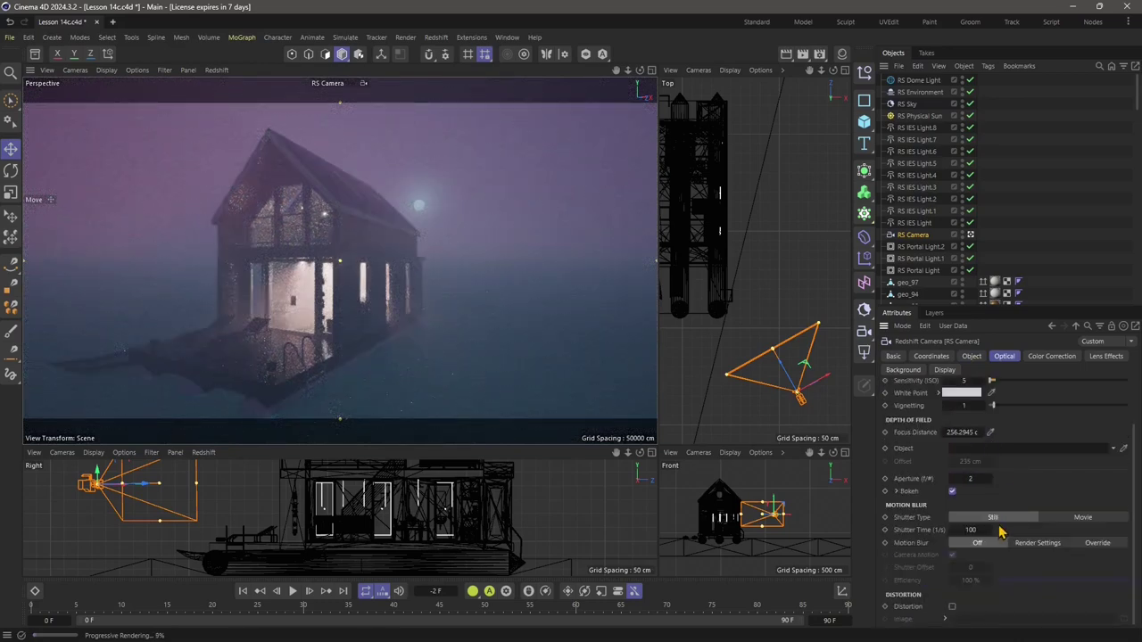
click(896, 491)
scroll(897, 500, up, 1)
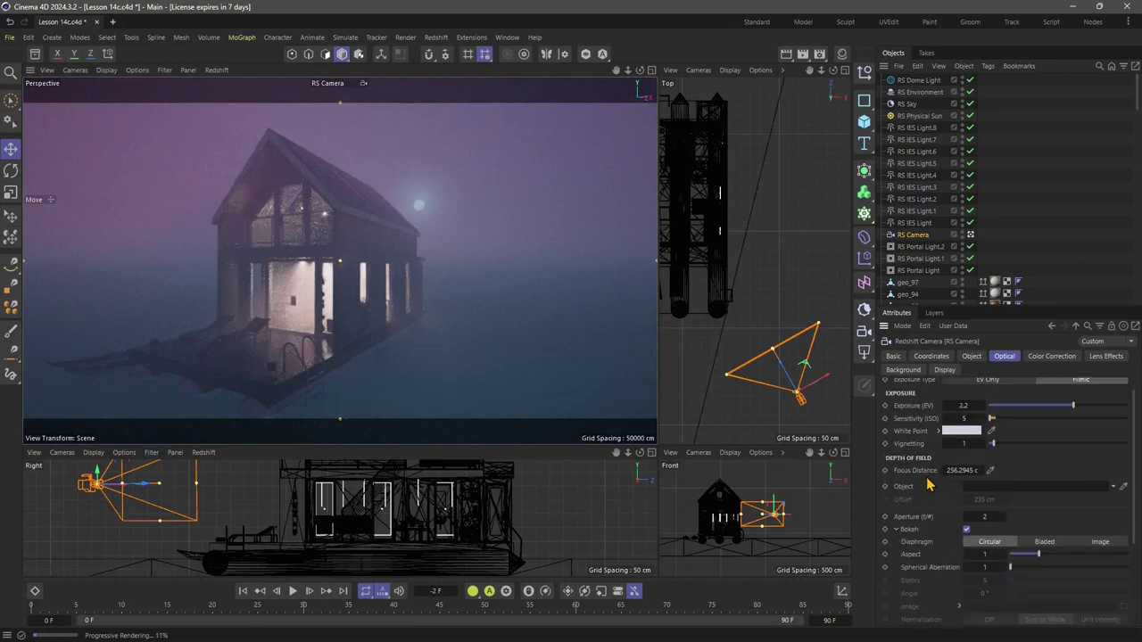
scroll(961, 477, down, 1)
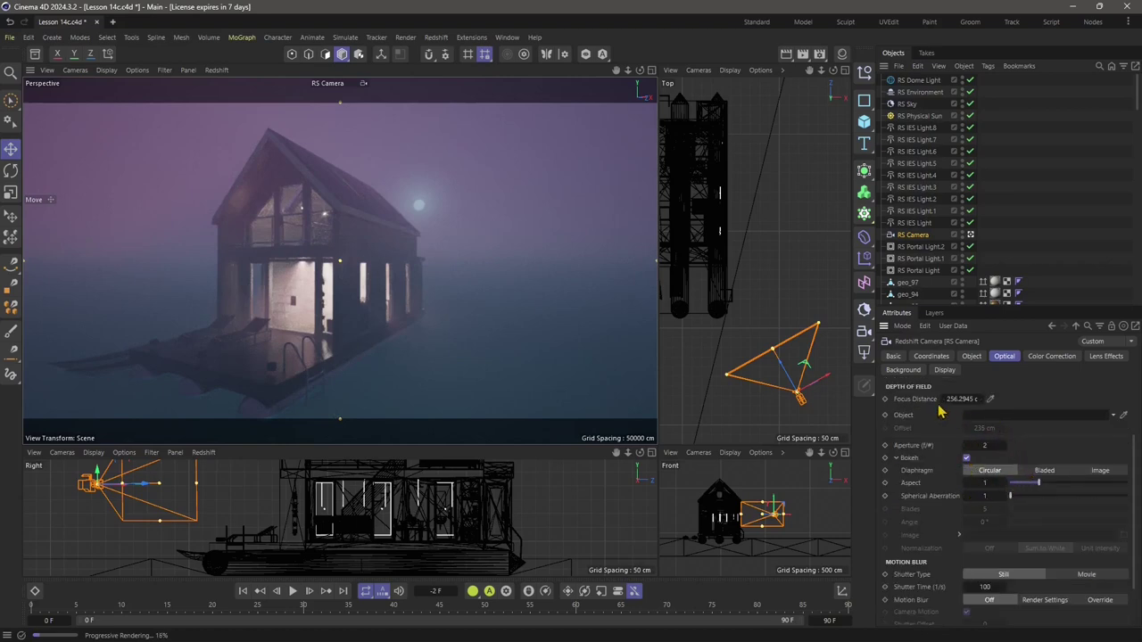
scroll(928, 482, up, 1)
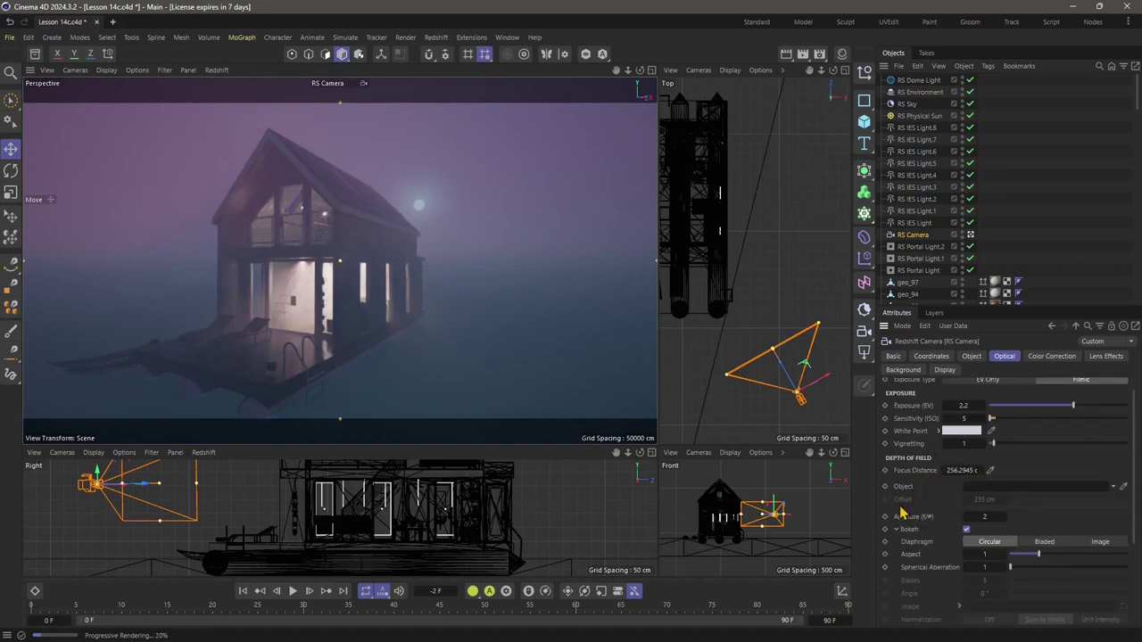
scroll(921, 544, down, 1)
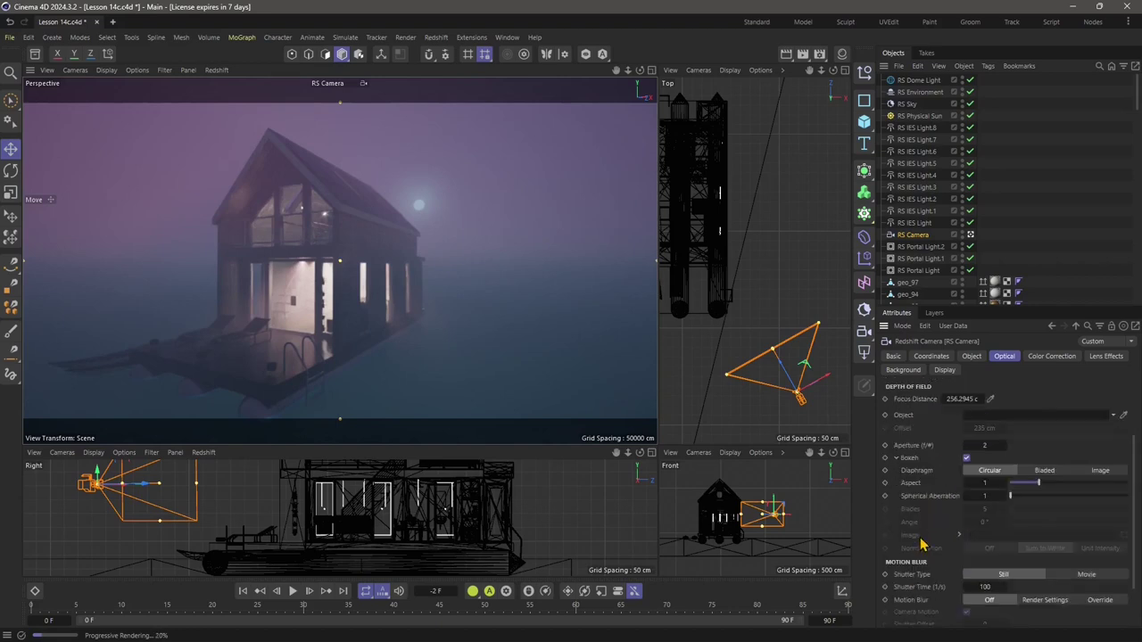
click(1044, 473)
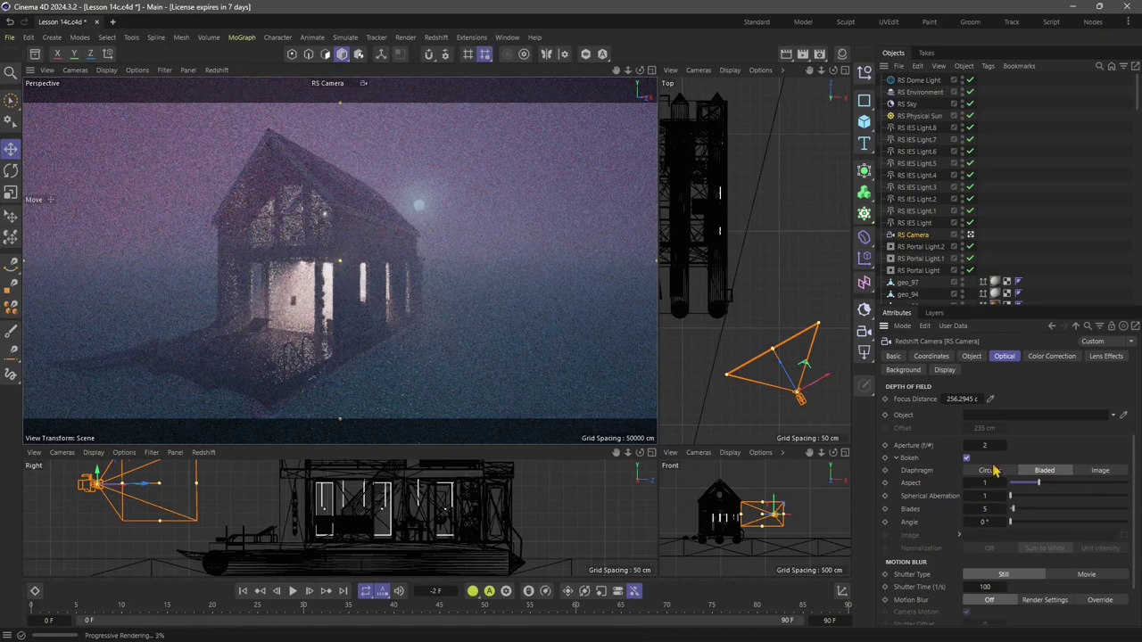
Step: Give the bokeh 20 blades, 15.25 spherical aberration at 71°, and set the diaphragm to Image
mouse_move(1051, 496)
mouse_down()
mouse_move(1027, 496)
mouse_move(1041, 509)
mouse_up()
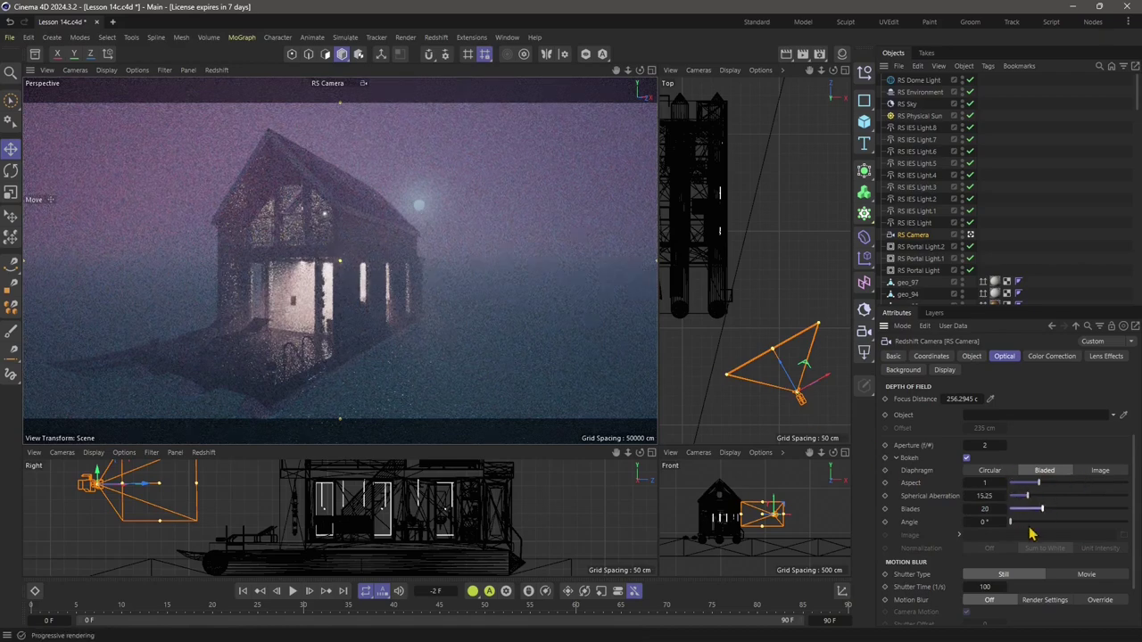
click(1032, 521)
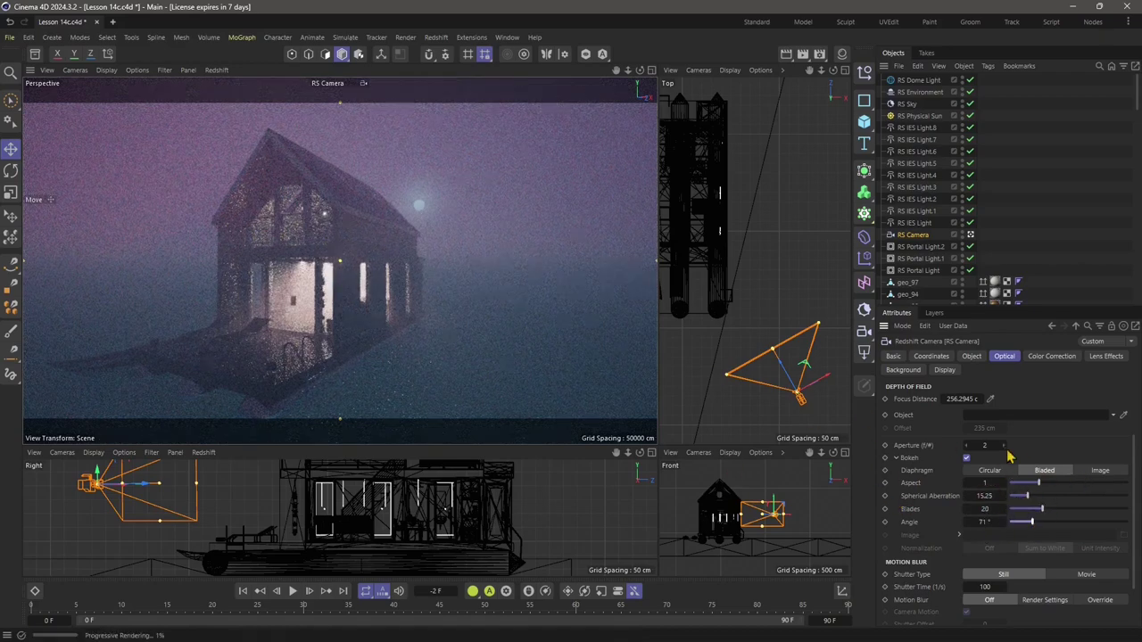
click(1101, 472)
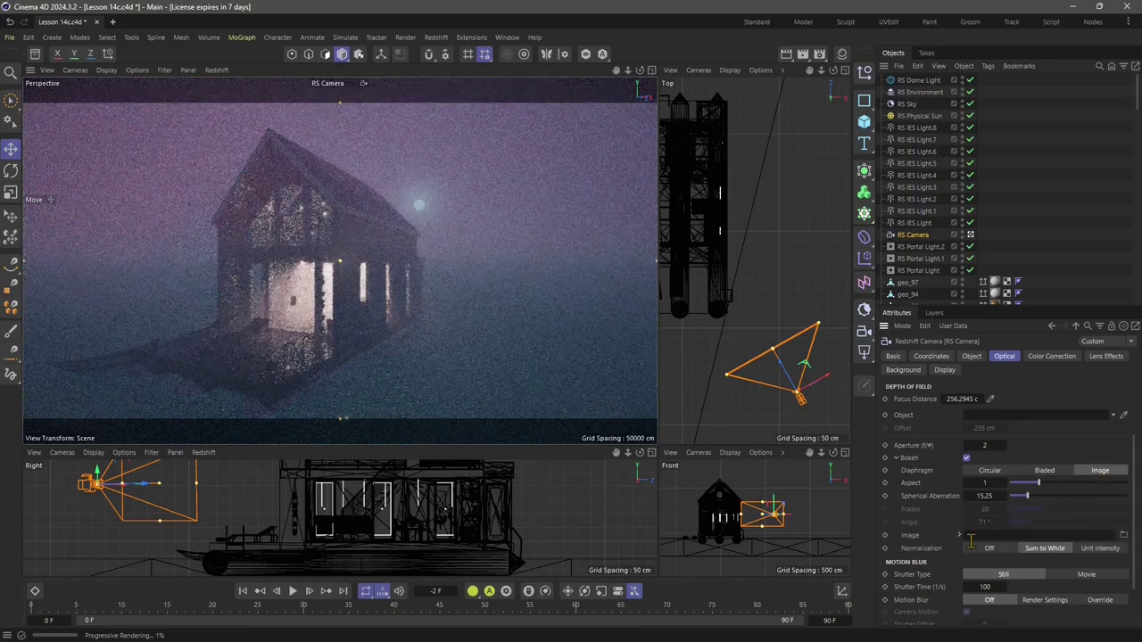
Step: Expand the bokeh Image and Distortion image settings
click(960, 537)
scroll(989, 513, down, 3)
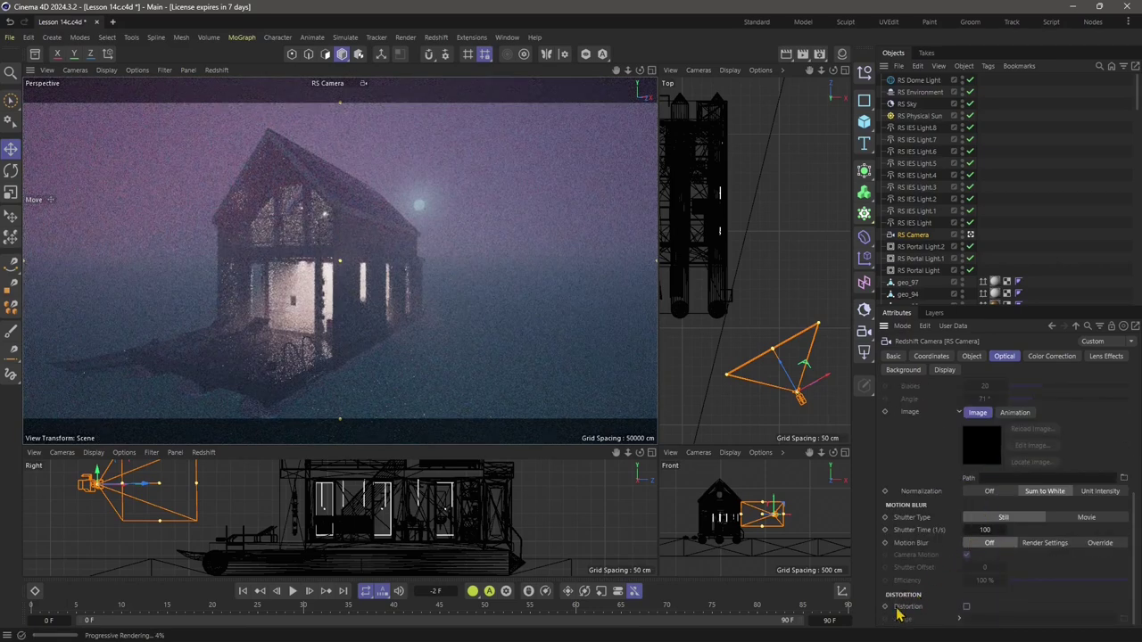
click(961, 621)
scroll(964, 597, down, 2)
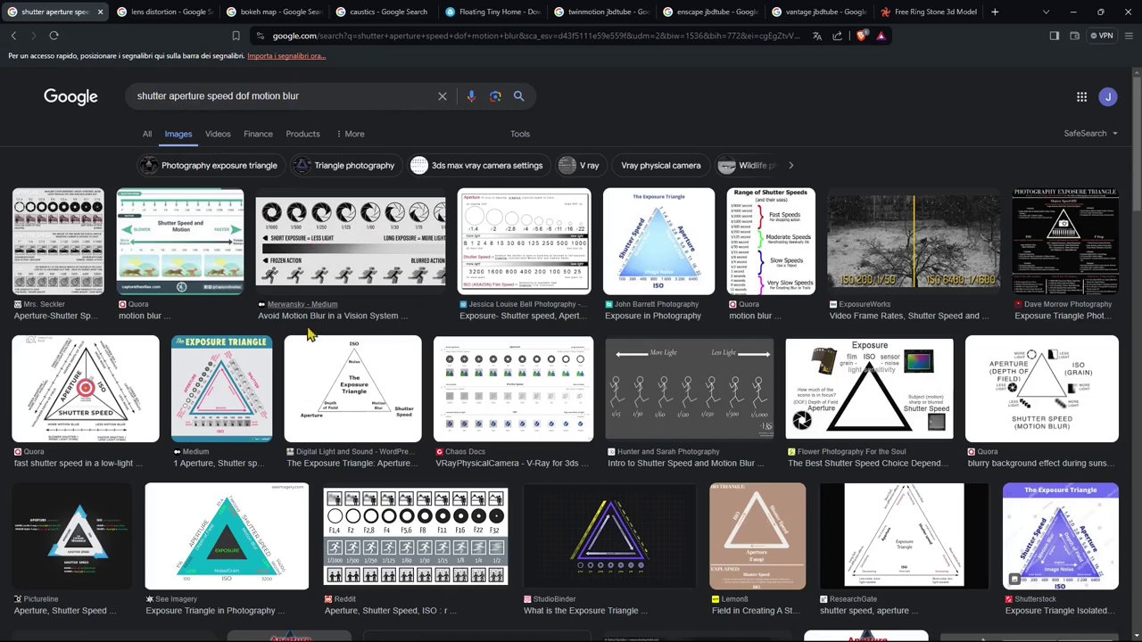
Step: Close the first tab and search Google Images for 'lens distortion map'
click(101, 12)
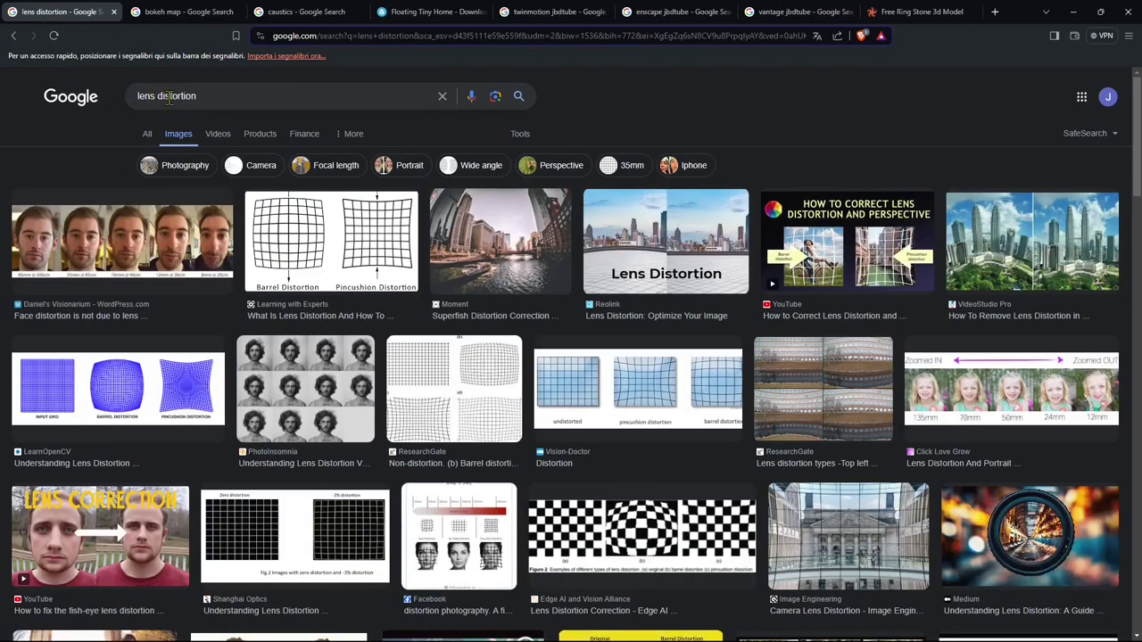
drag(223, 94, 144, 94)
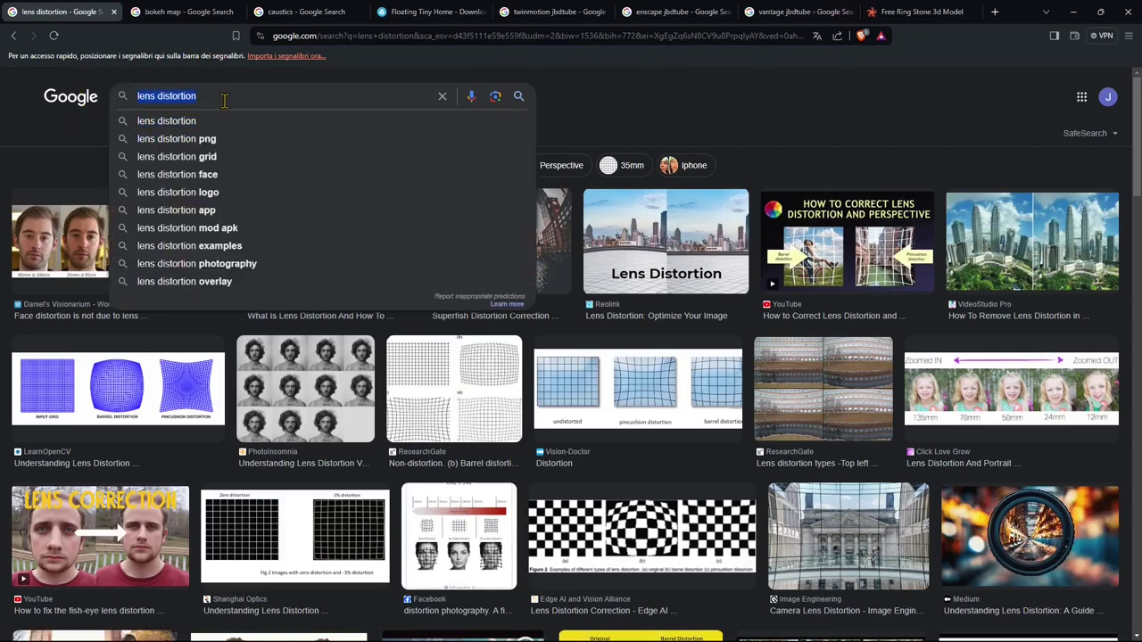
text(map)
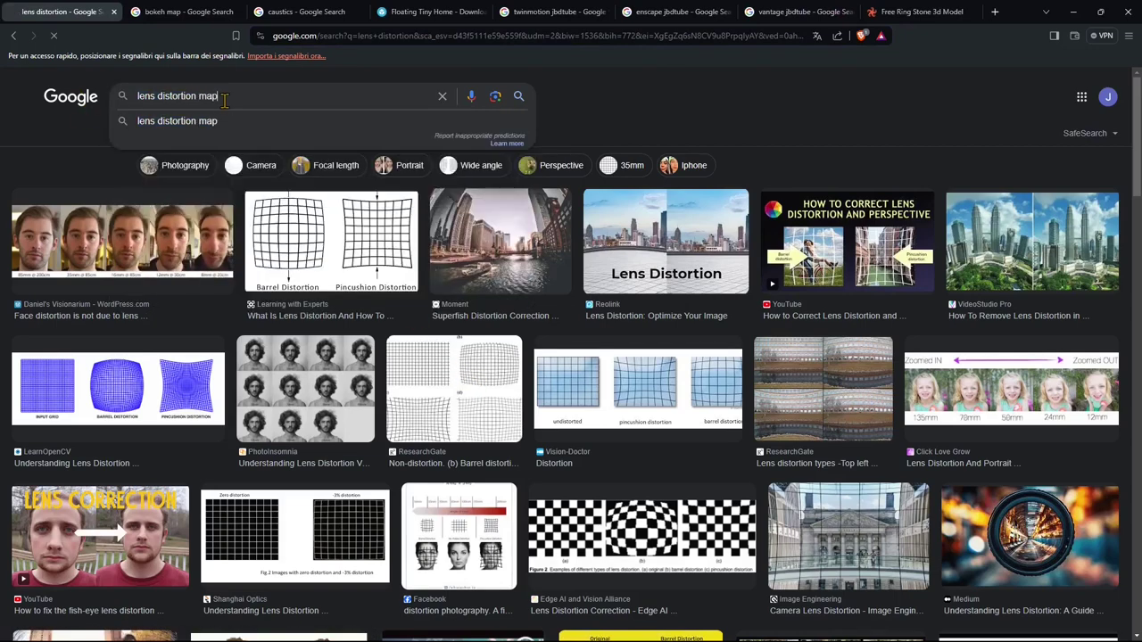
key(Return)
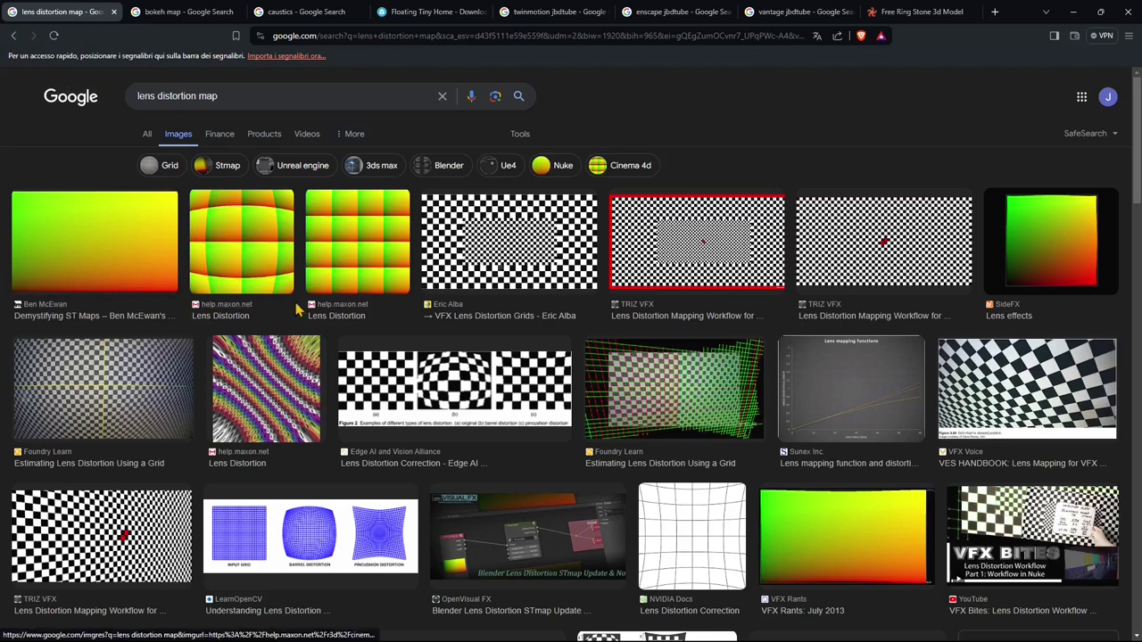
Step: Browse bokeh map results, previewing the Core 4D Community and Wonky Bokeh images, then close those tabs
click(109, 18)
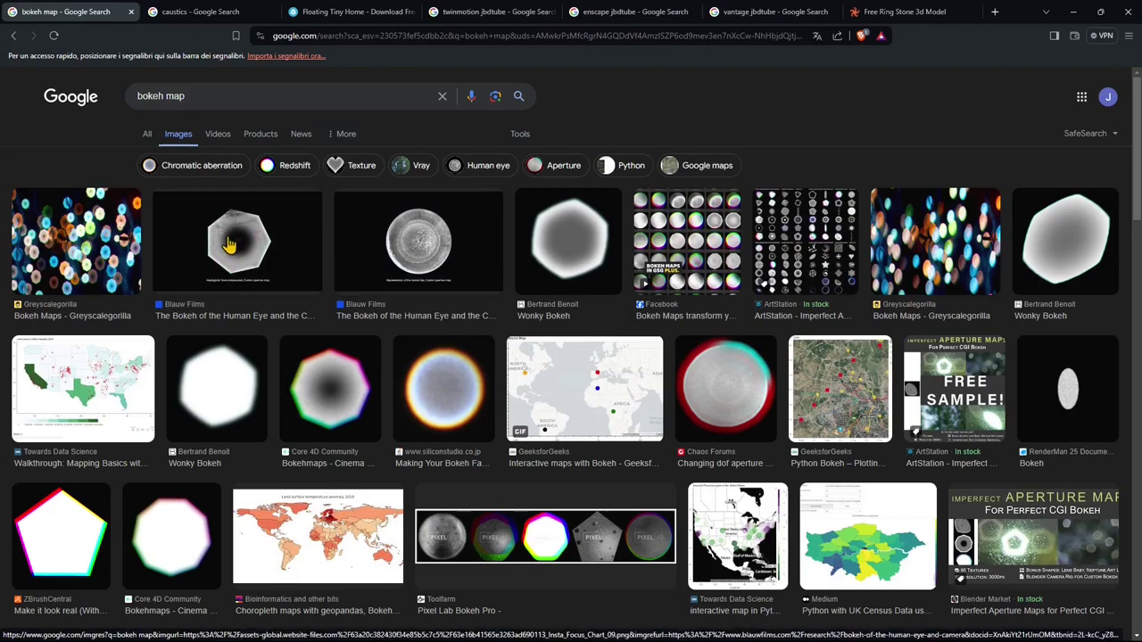
scroll(225, 274, down, 1)
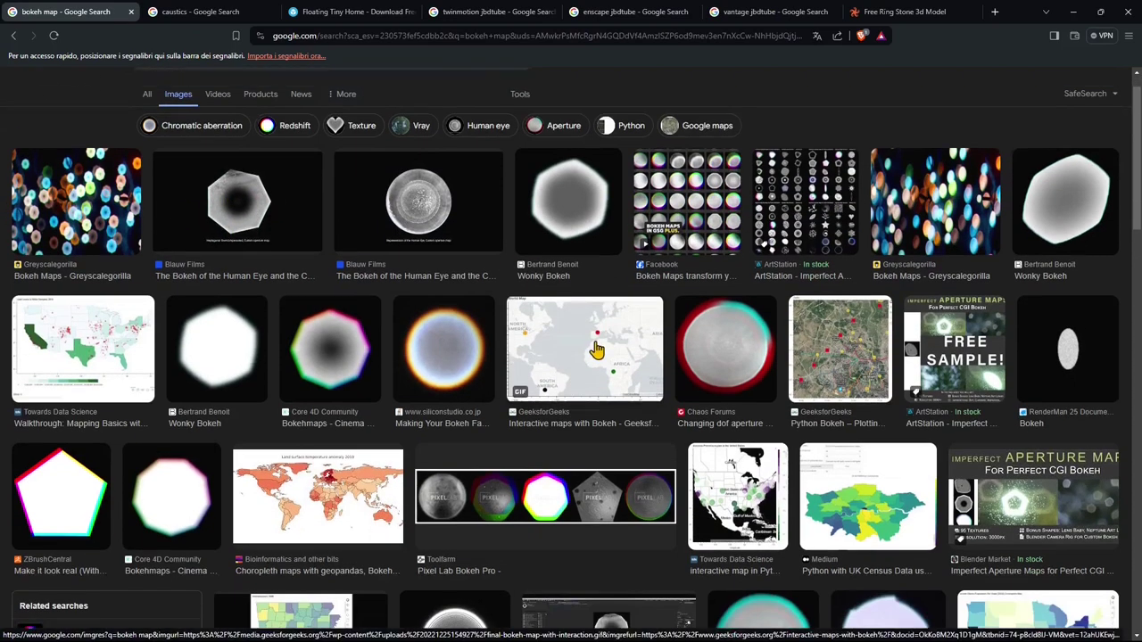
scroll(255, 308, down, 2)
scroll(259, 317, down, 1)
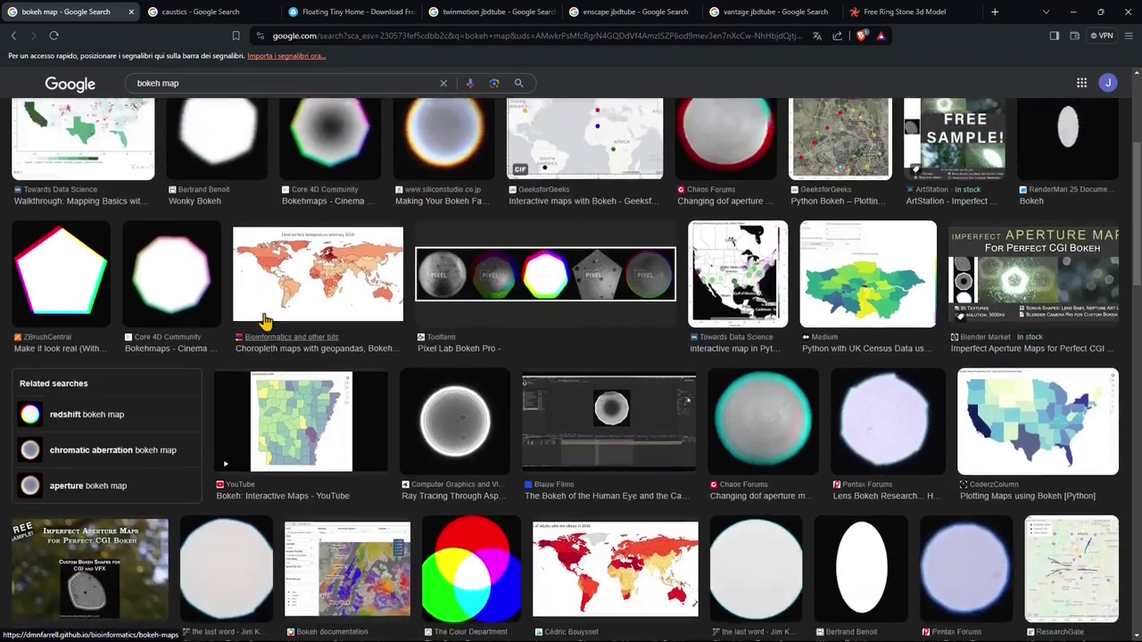
scroll(294, 329, up, 4)
scroll(179, 401, down, 2)
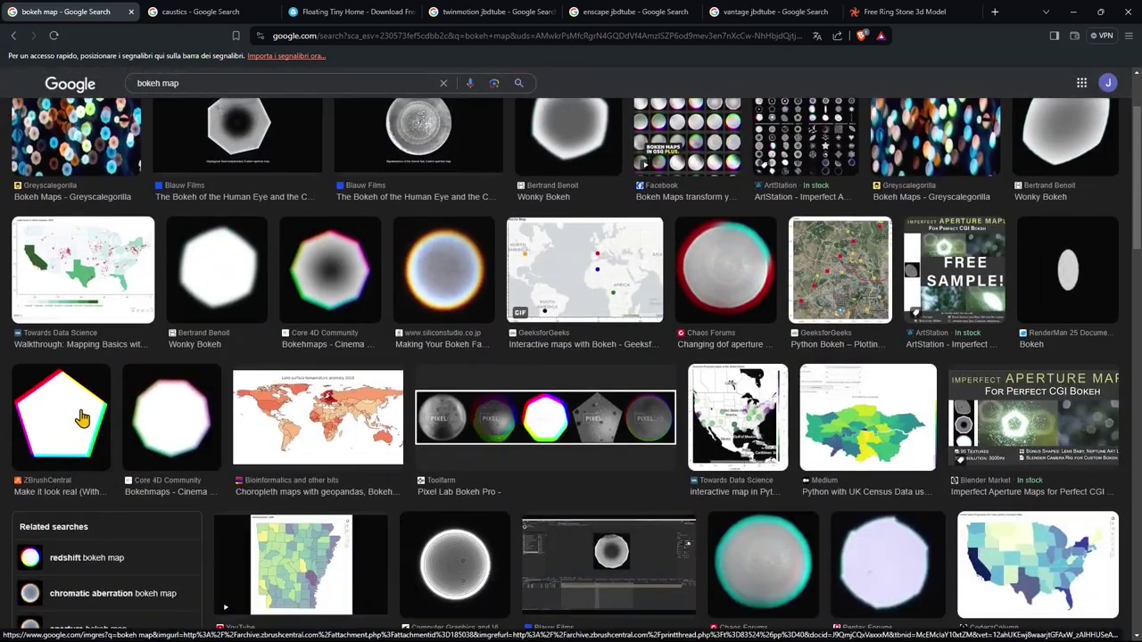
click(160, 416)
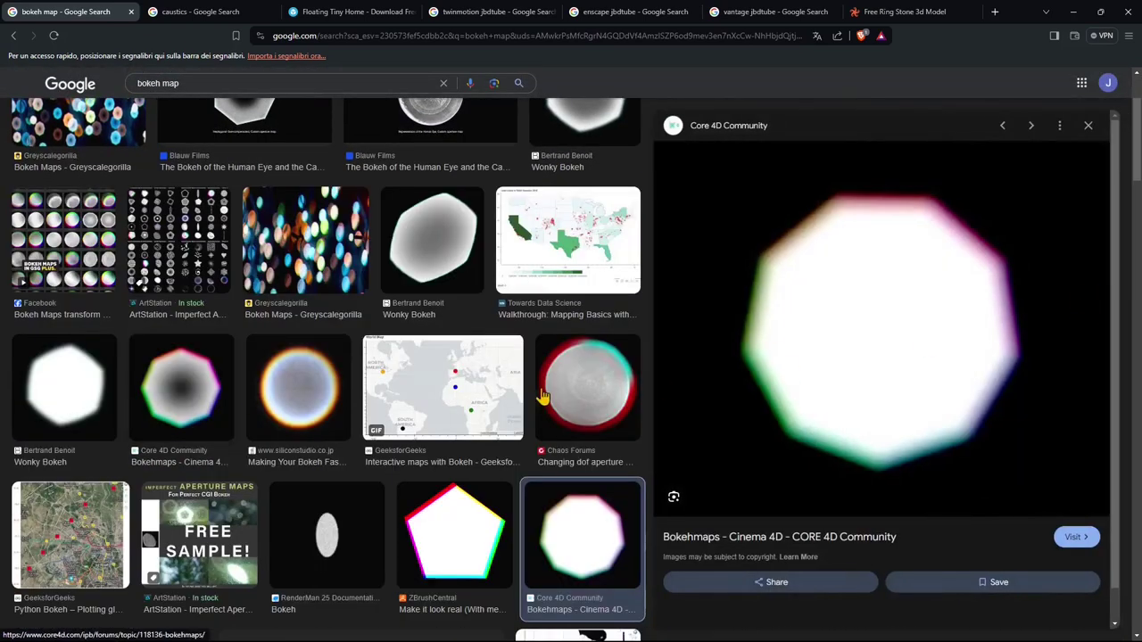
click(72, 364)
scroll(142, 165, up, 2)
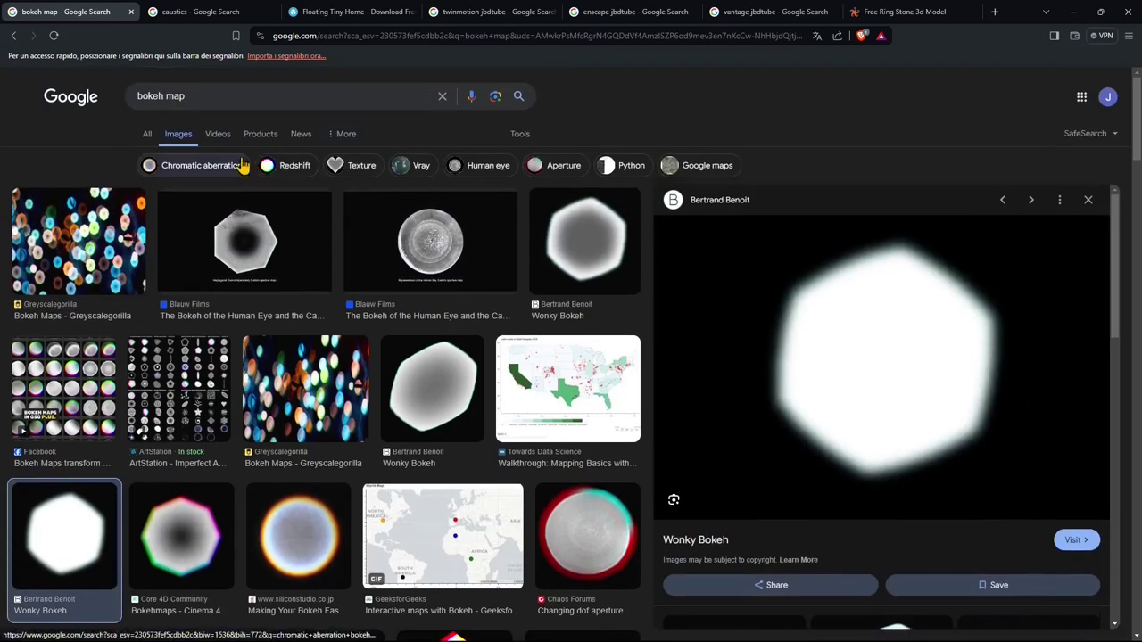
click(131, 12)
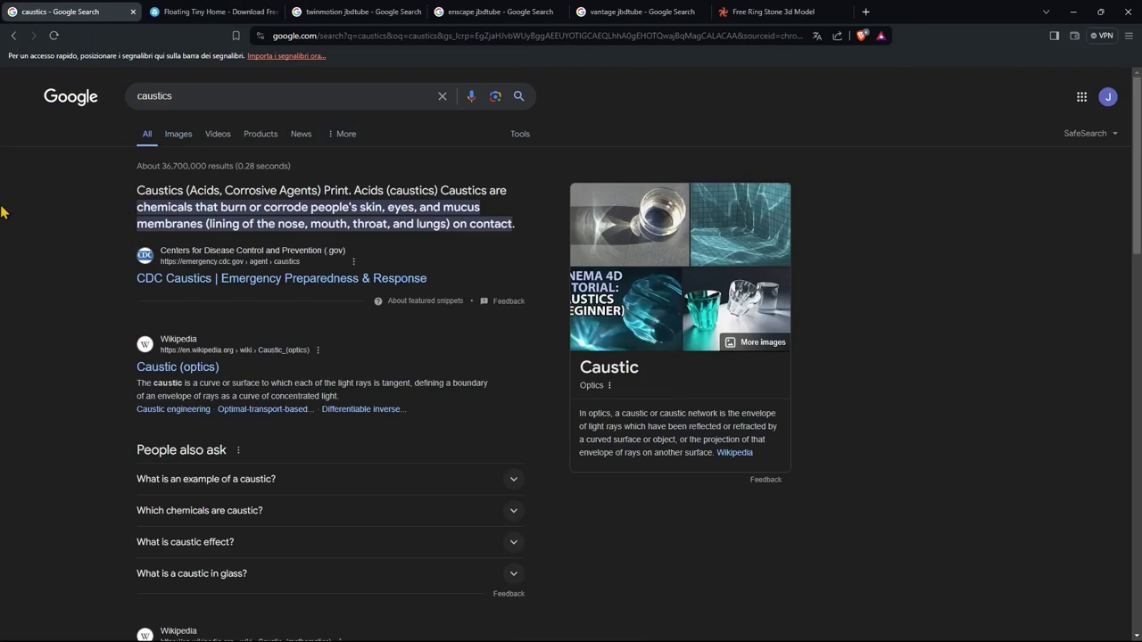
Step: Close the caustics search tab and orbit the Sketchfab Floating Tiny Home model
click(215, 97)
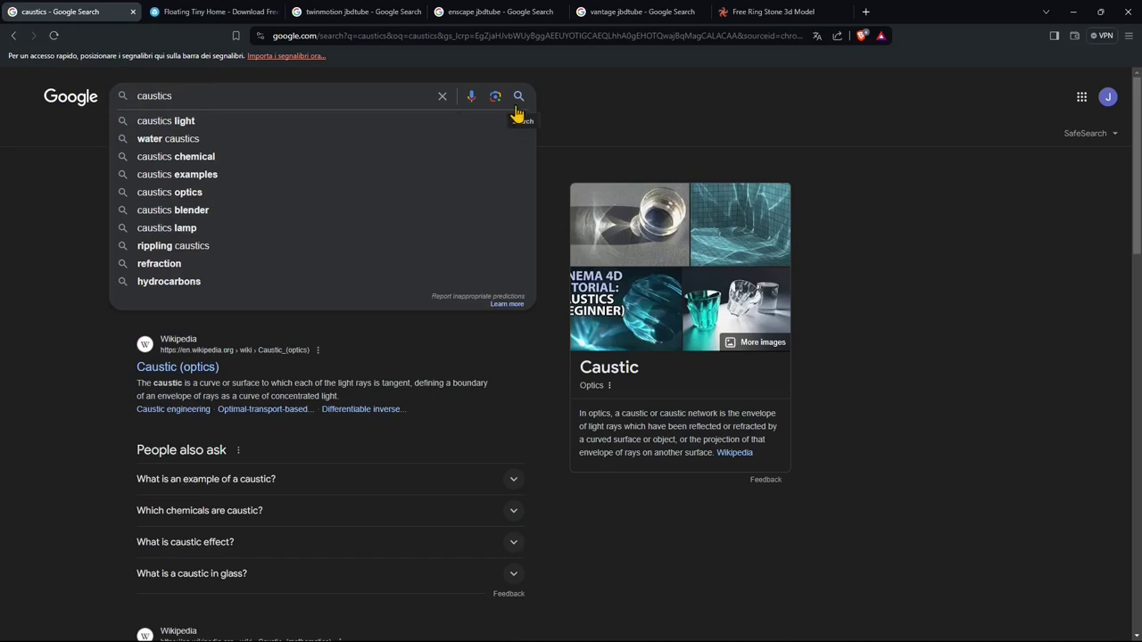
click(607, 122)
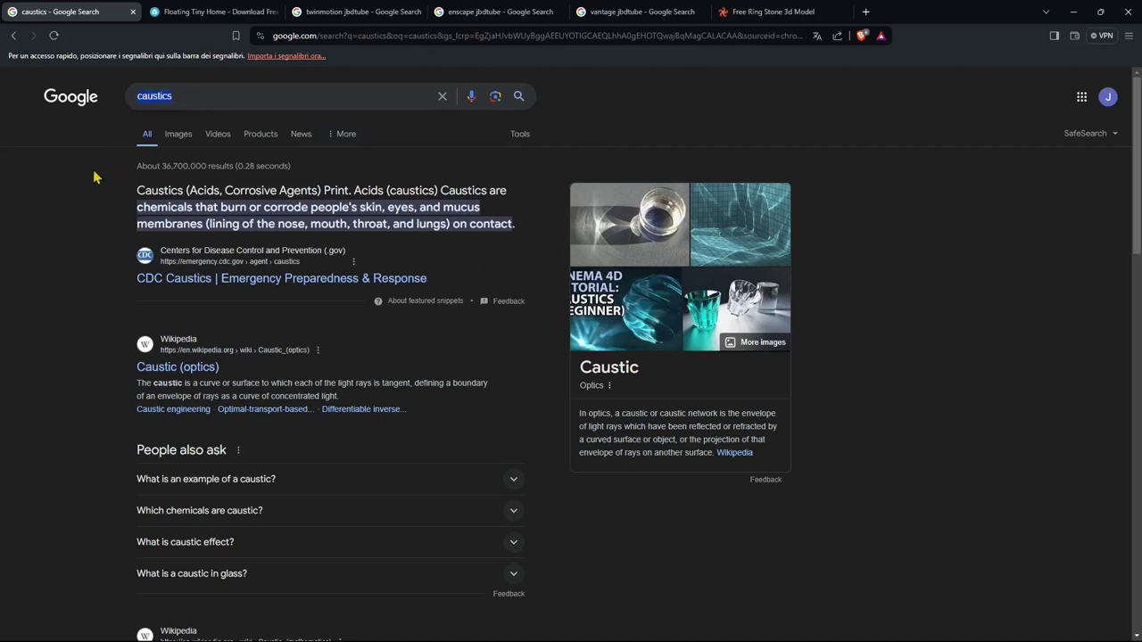
click(25, 218)
click(131, 12)
mouse_move(517, 355)
mouse_down()
mouse_move(305, 367)
mouse_move(434, 402)
mouse_move(349, 372)
mouse_move(191, 426)
mouse_up()
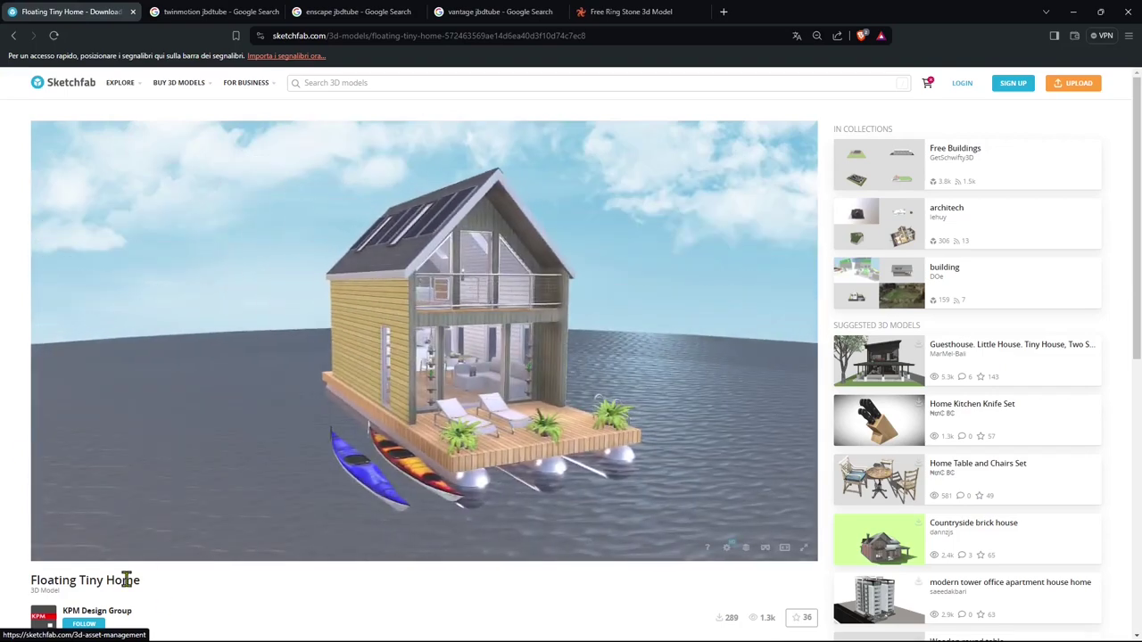
Step: View and close the Floating Tiny Home's full model information
scroll(158, 589, down, 2)
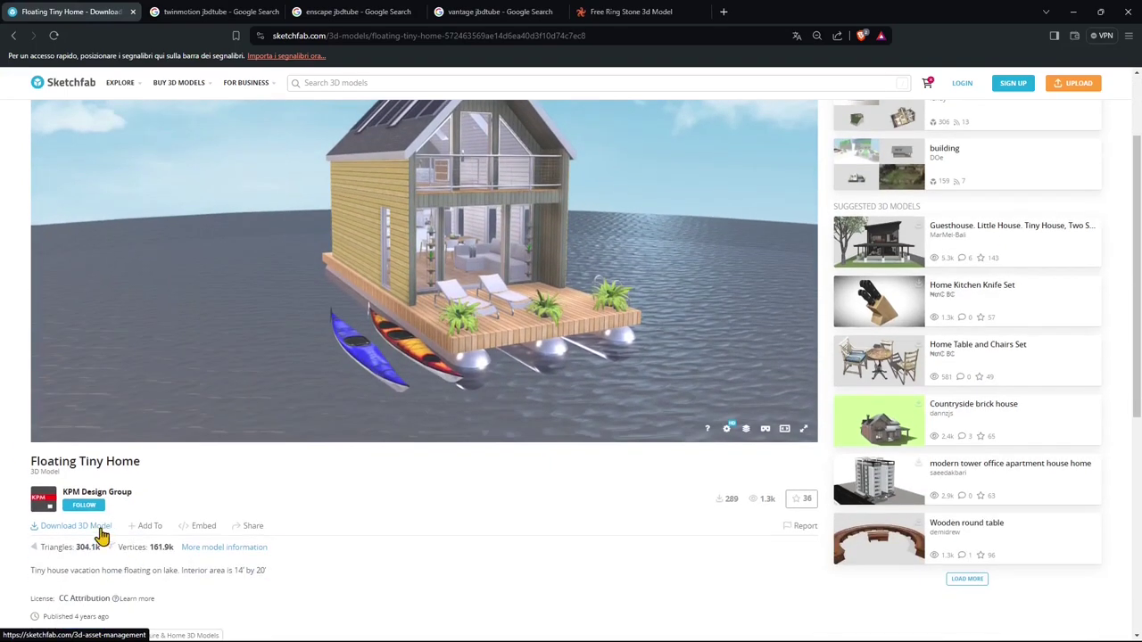
click(186, 546)
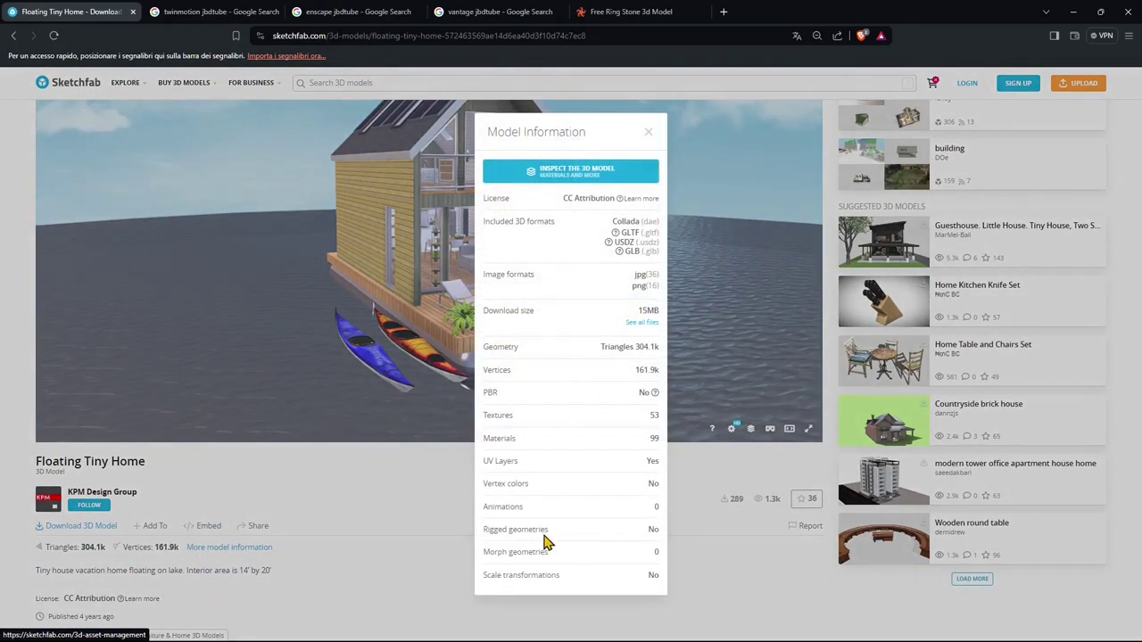
click(386, 567)
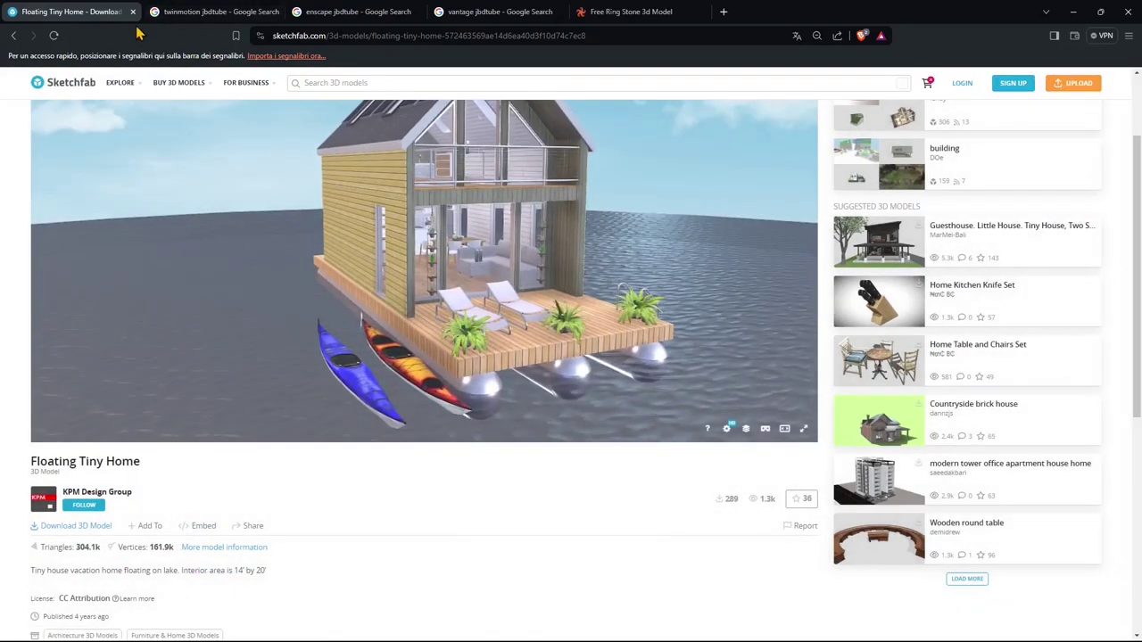
Step: Close the Sketchfab, twinmotion, enscape and vantage tabs, then orbit the ring in Cinema 4D
click(132, 12)
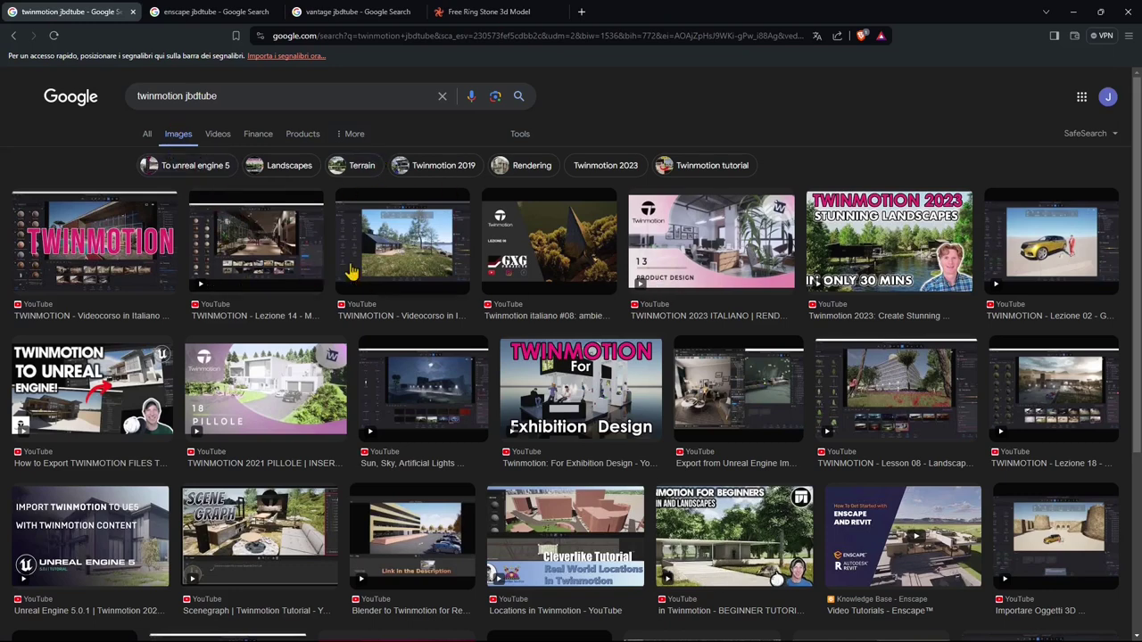
click(133, 13)
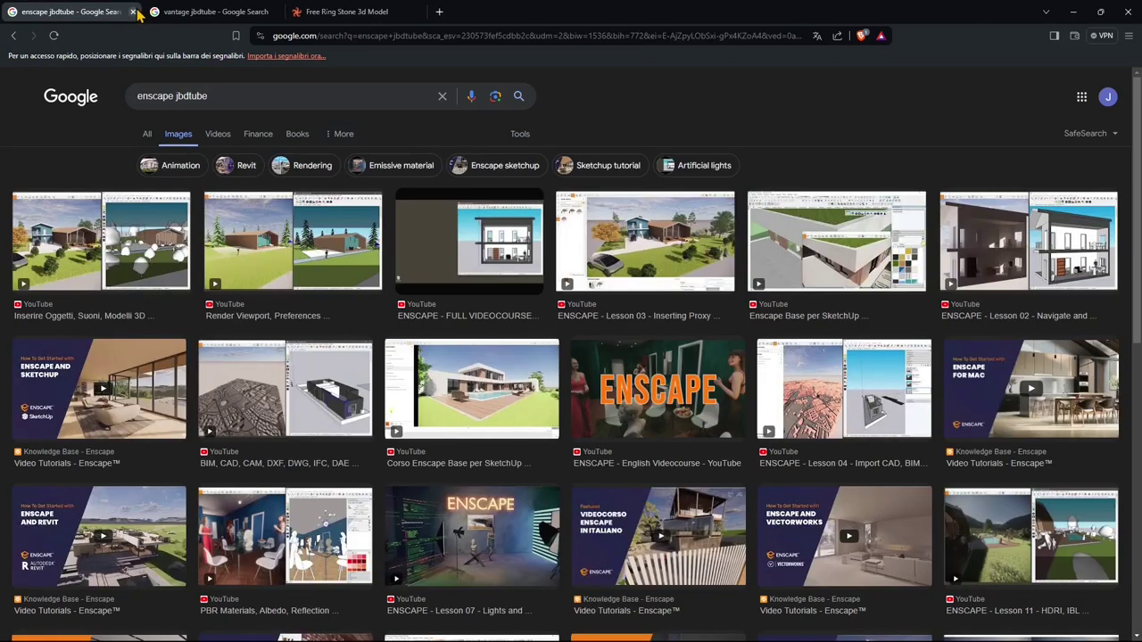
click(133, 13)
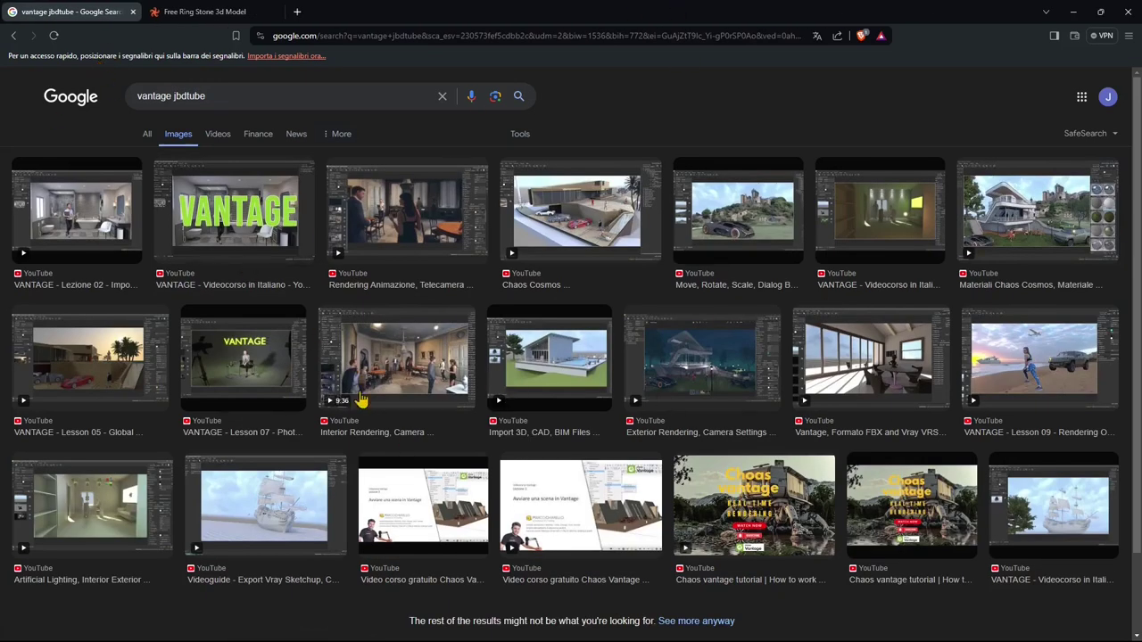
click(133, 11)
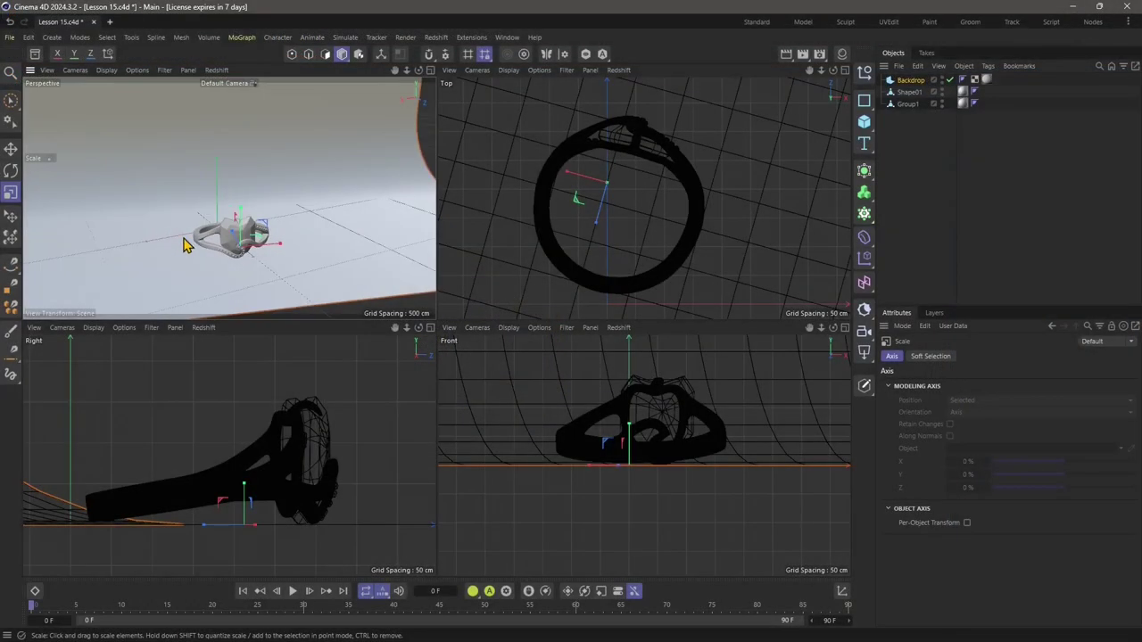
alt+drag(189, 246, 234, 239)
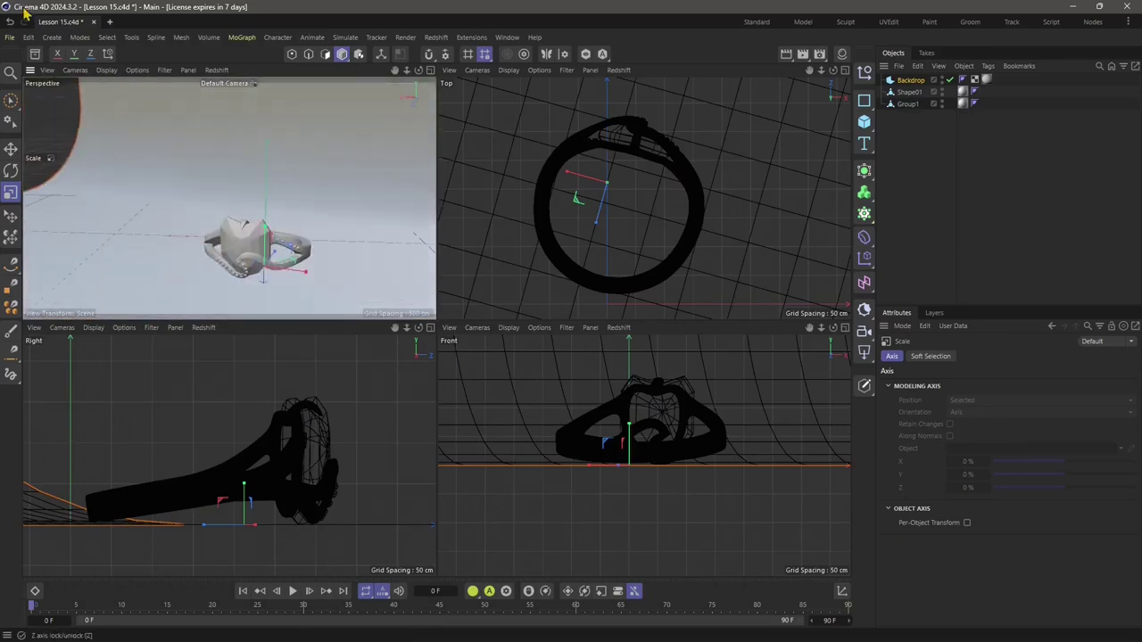
Step: Add the Studio Backdrop asset from the asset library and orbit to a new angle
click(36, 55)
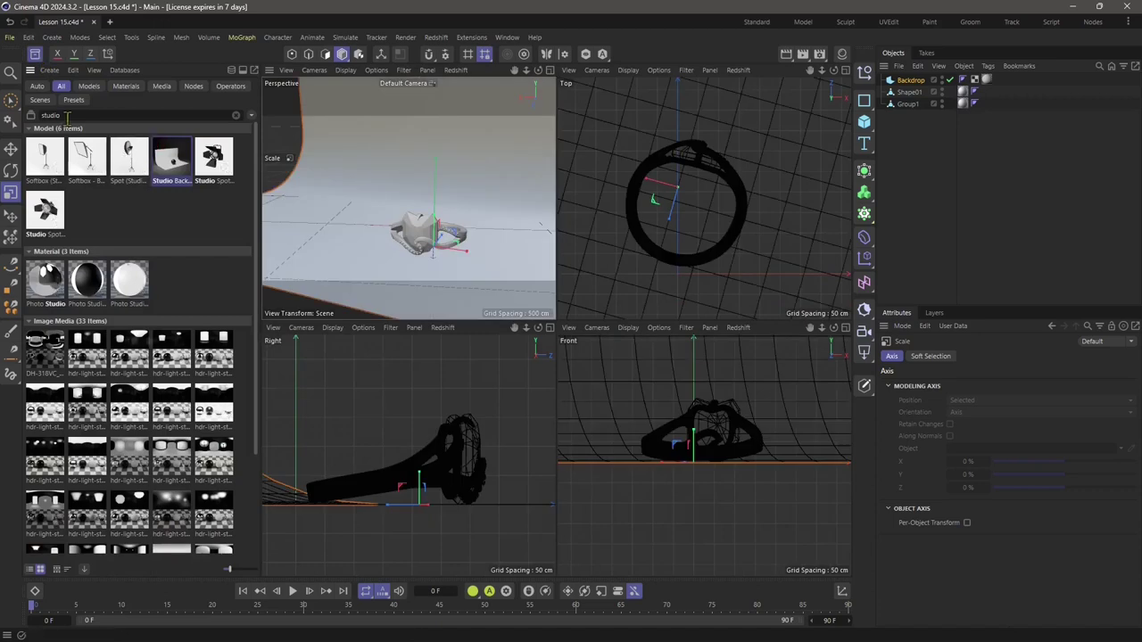
click(168, 185)
click(36, 55)
alt+drag(267, 234, 196, 211)
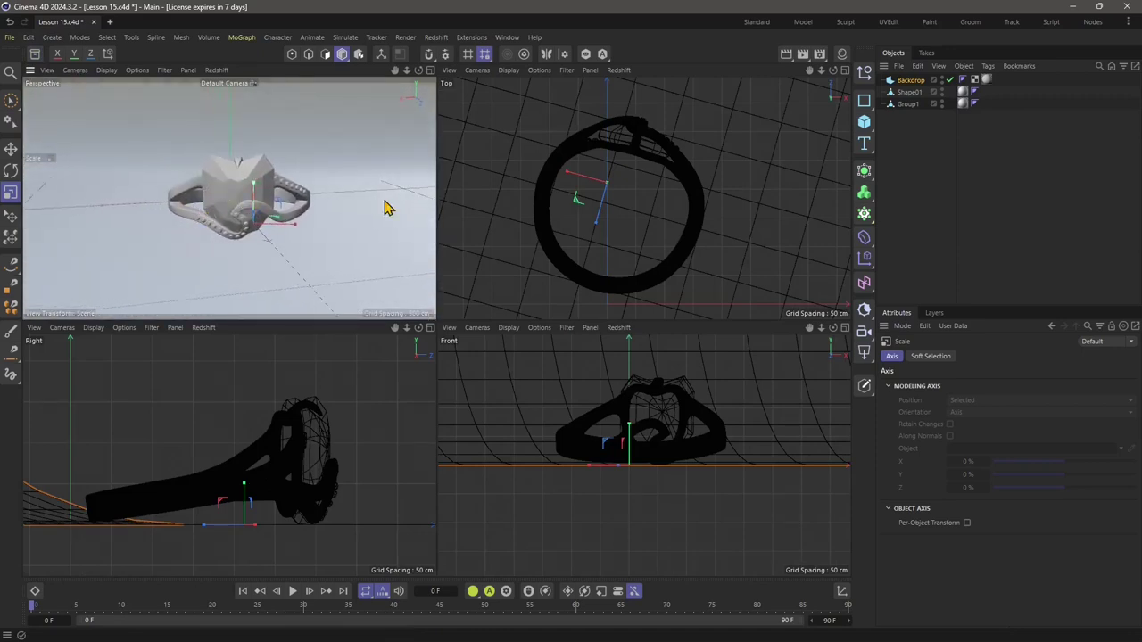
Step: Create a Redshift Spot Light from the Redshift menu
click(435, 37)
mouse_move(455, 72)
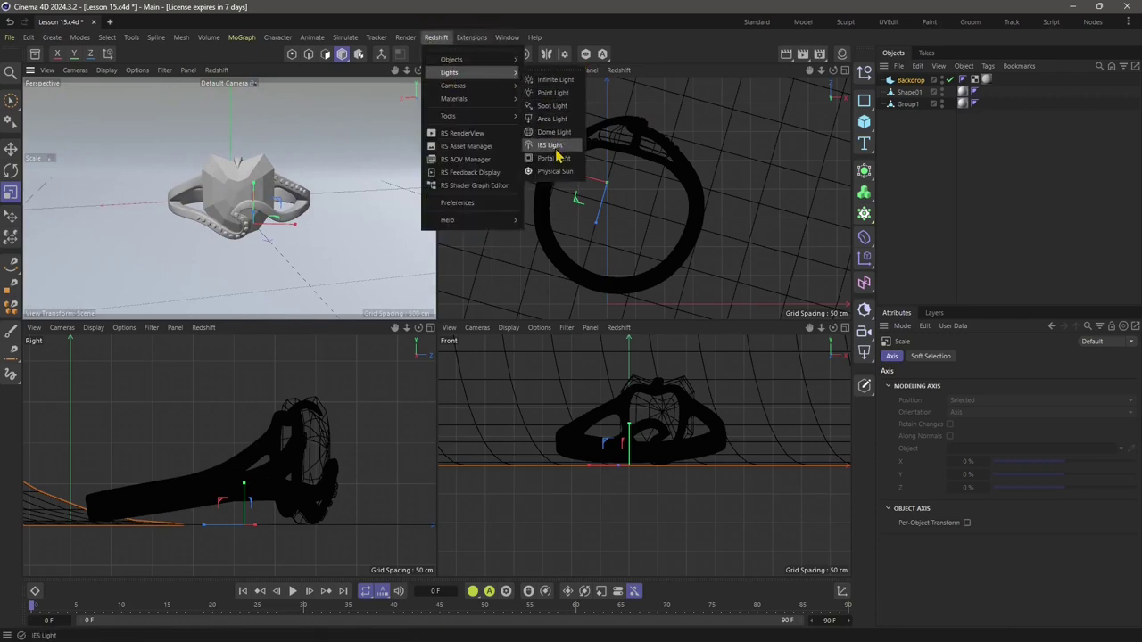
click(562, 107)
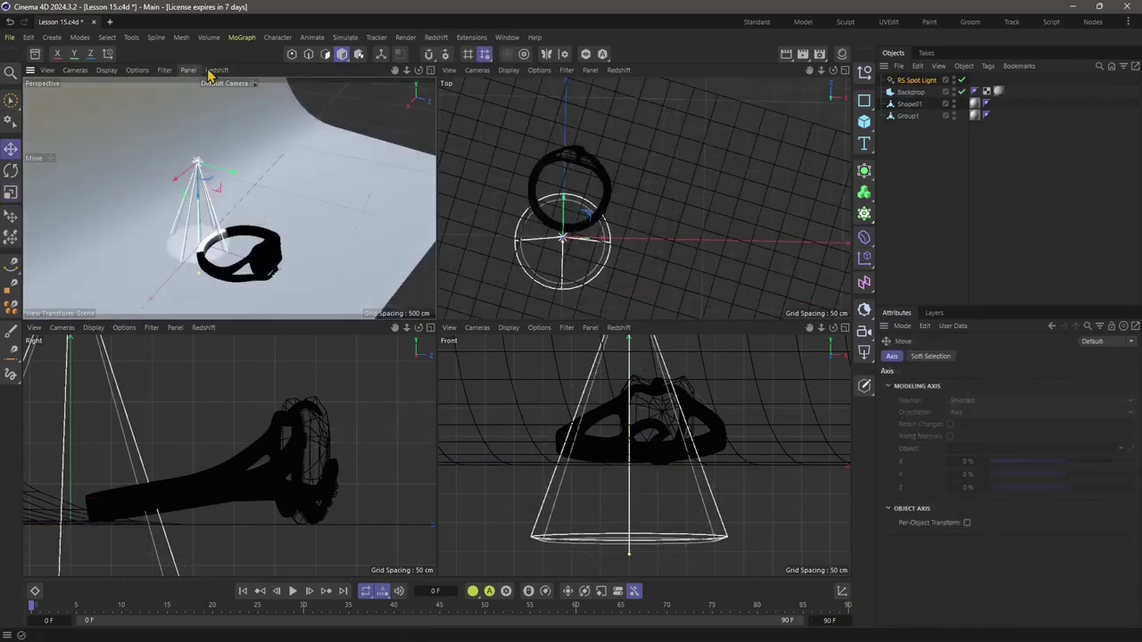
Step: Start the live Redshift render in the perspective view and move the spot light
click(216, 70)
click(219, 91)
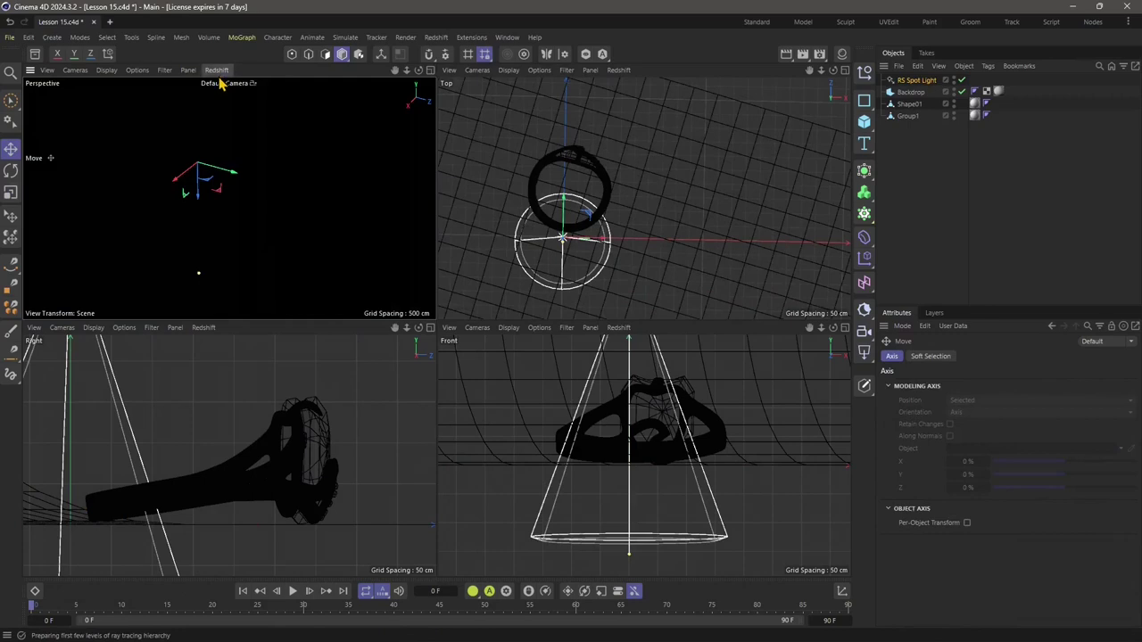
drag(198, 169, 196, 196)
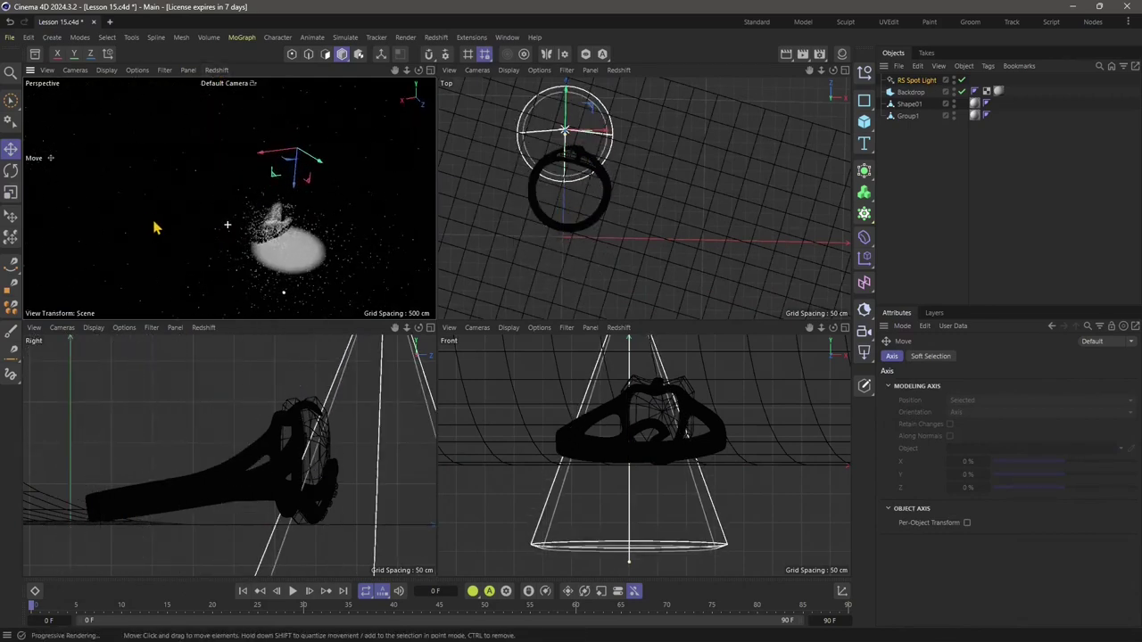
scroll(179, 233, up, 2)
mouse_move(259, 241)
alt+middle_down()
mouse_move(275, 234)
mouse_move(268, 255)
alt+middle_up()
Step: Tilt the spot light and shift it over the ring, viewing from above
click(11, 171)
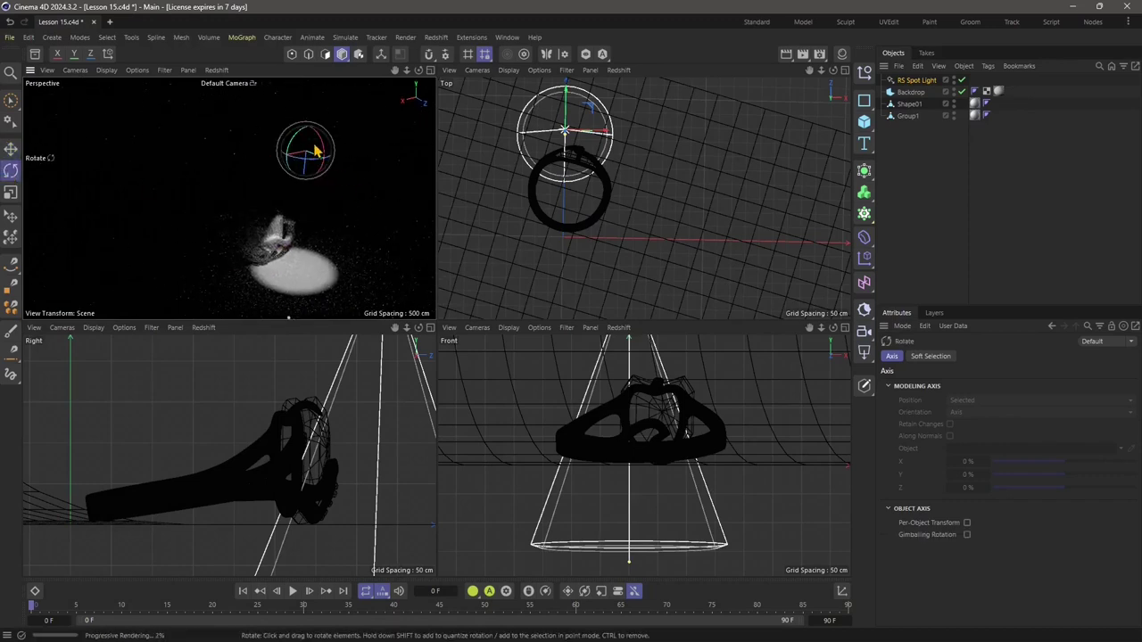
mouse_move(321, 148)
mouse_down()
mouse_move(328, 170)
mouse_move(335, 159)
mouse_up()
alt+drag(263, 239, 209, 245)
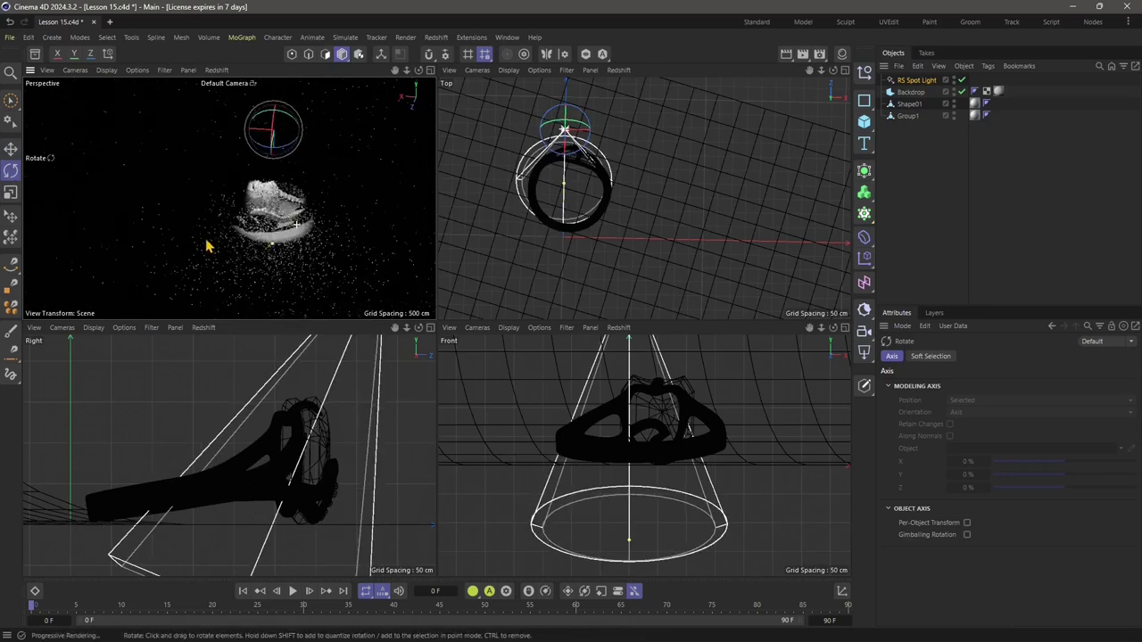
key(e)
drag(264, 192, 202, 195)
alt+drag(260, 254, 224, 298)
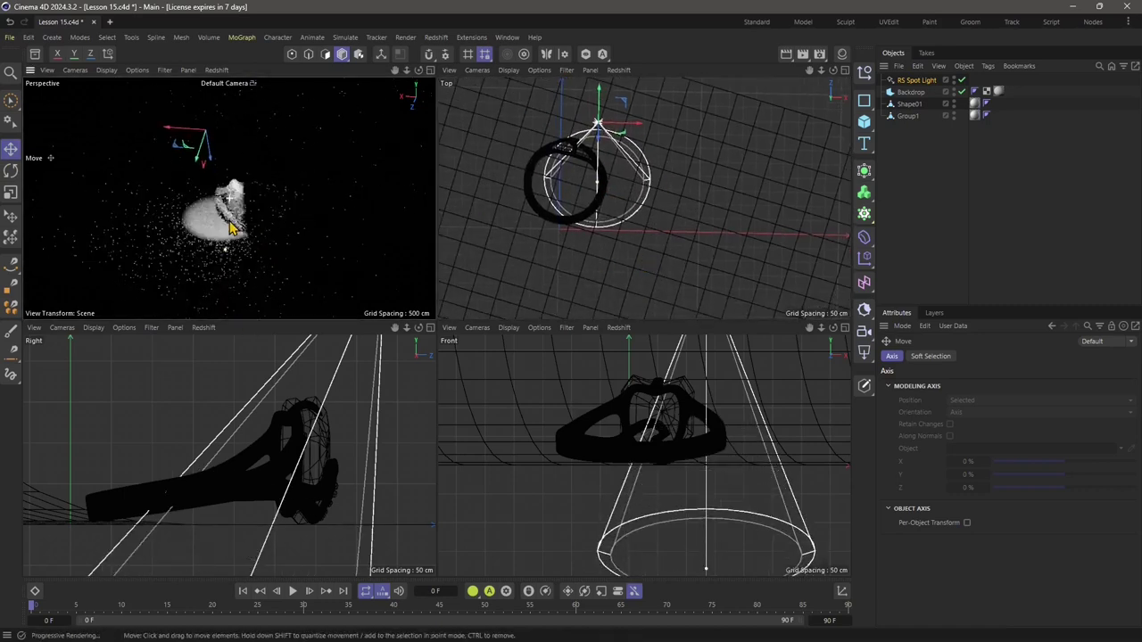
Step: Widen the spot light's cone angle to 84.1° in its Object attributes
click(926, 82)
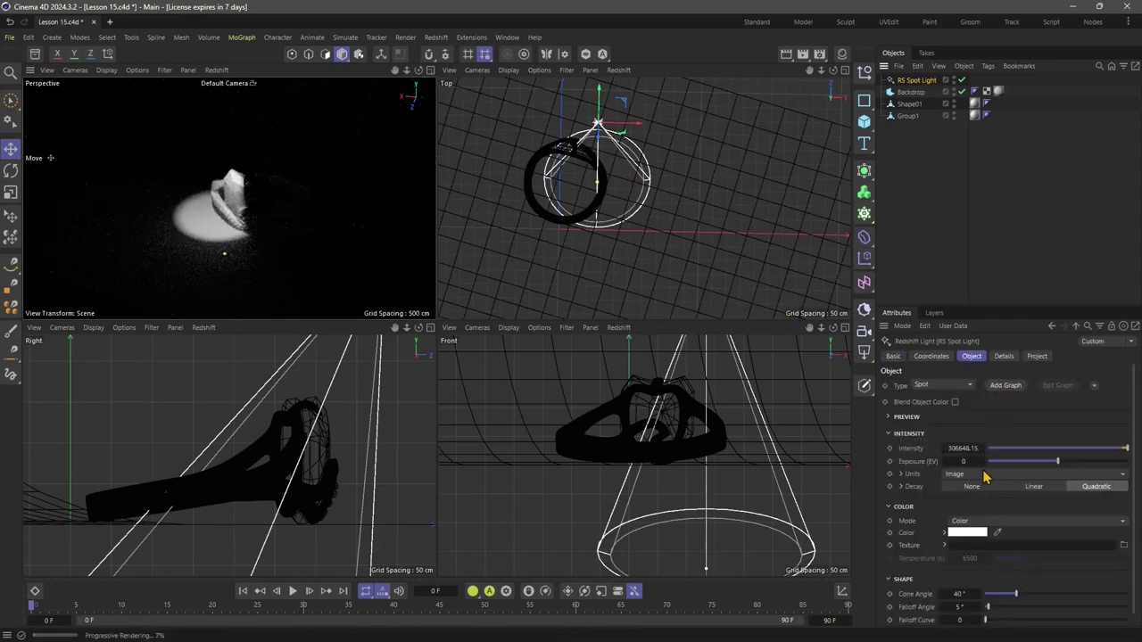
scroll(990, 486, down, 1)
drag(1024, 584, 1056, 591)
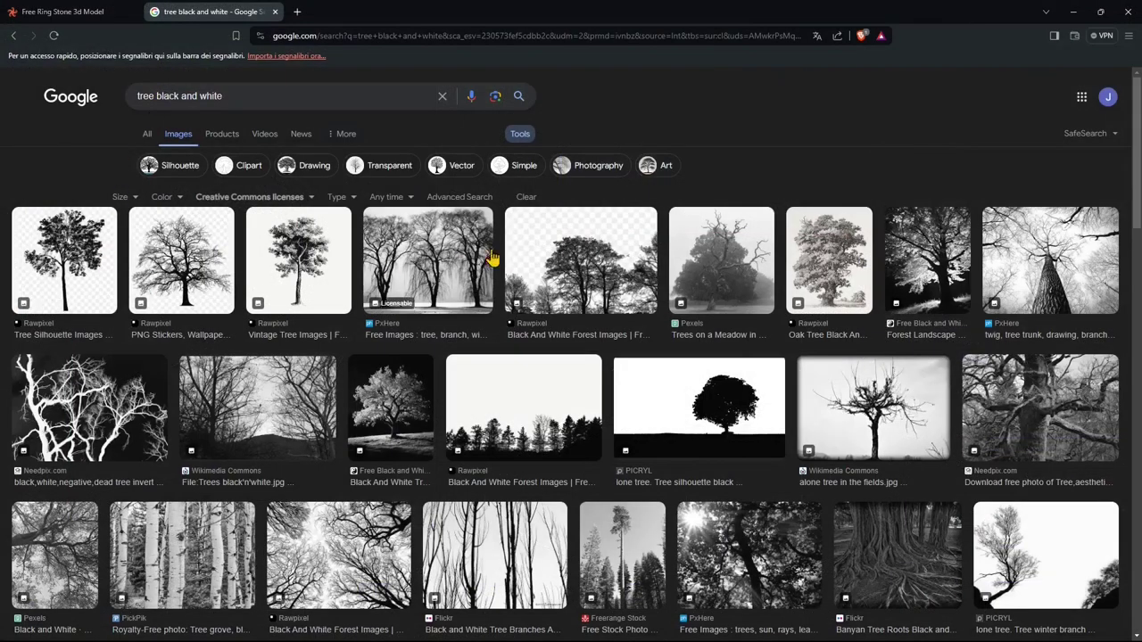
Step: Preview the black-and-white forest image result and open its source page in a new tab
scroll(294, 451, down, 3)
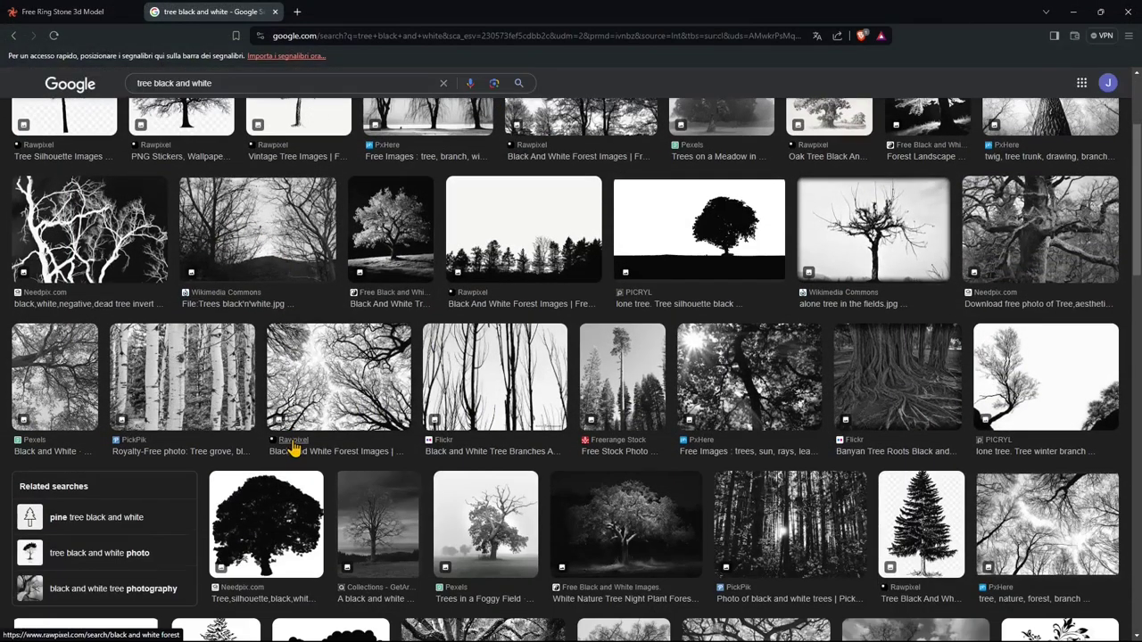
click(384, 280)
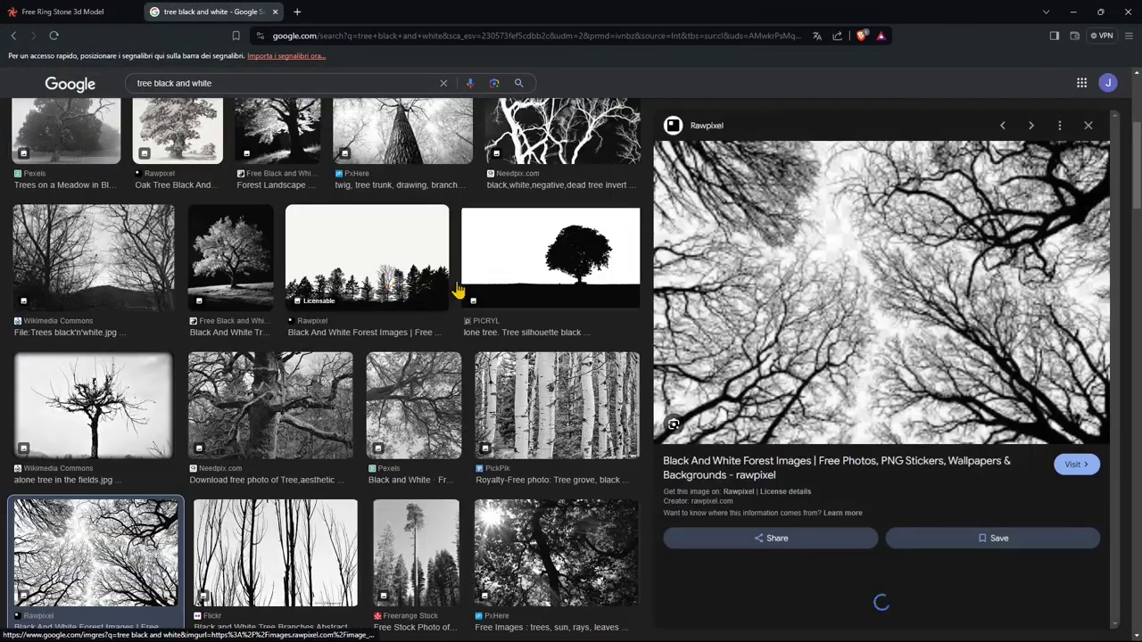
right_click(730, 465)
click(776, 471)
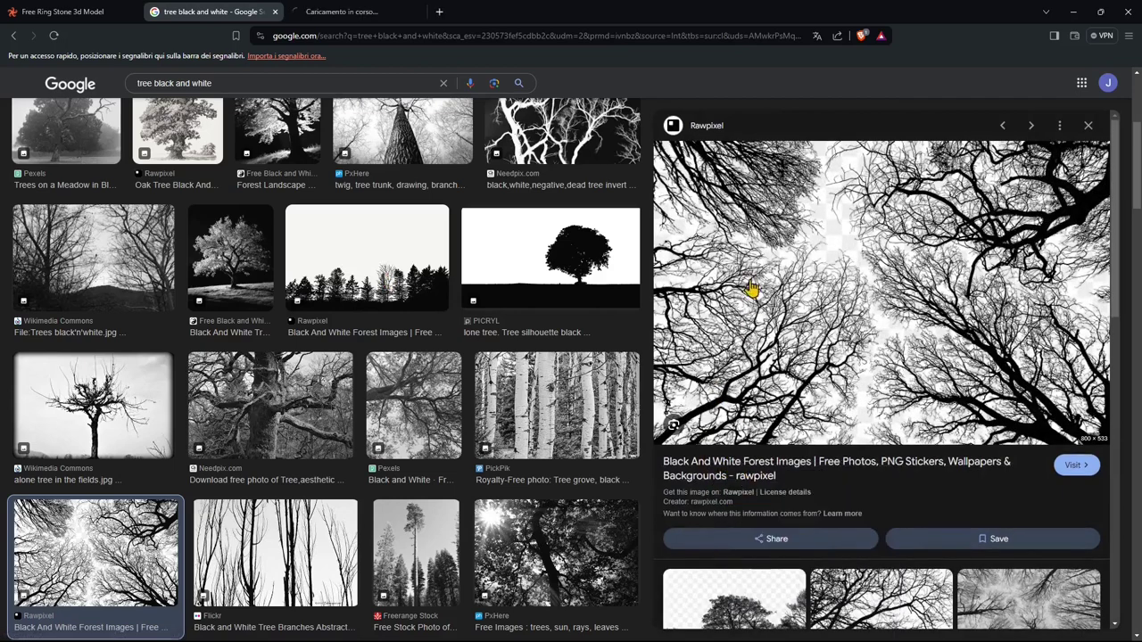
Step: On rawpixel, pick the public-domain leafless trees PNG and send it to Edit Image
click(352, 11)
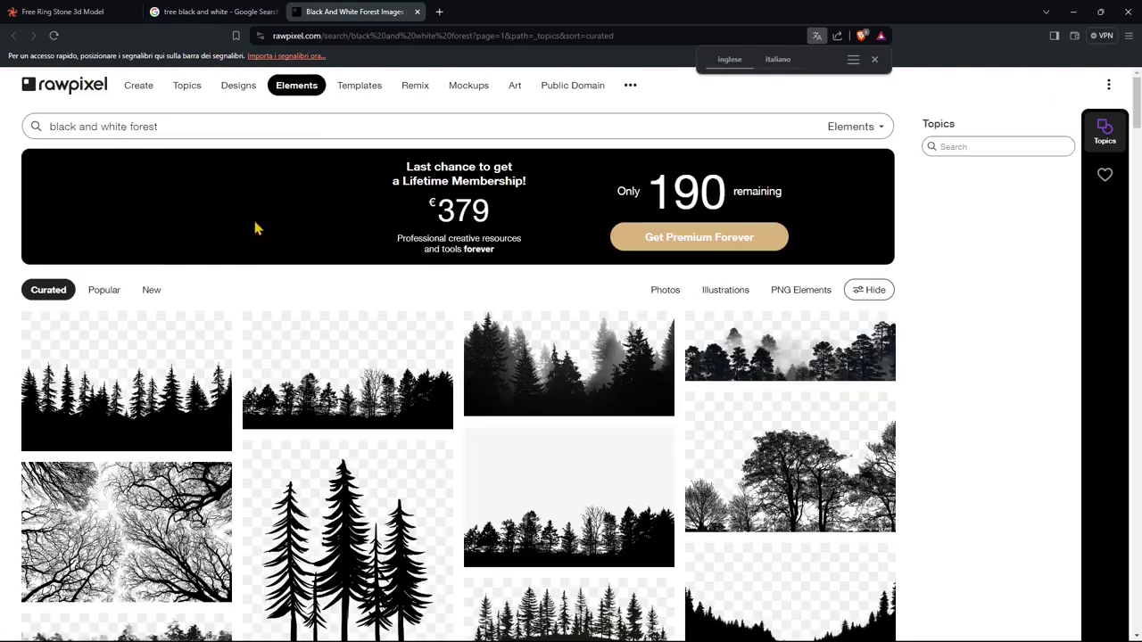
click(342, 410)
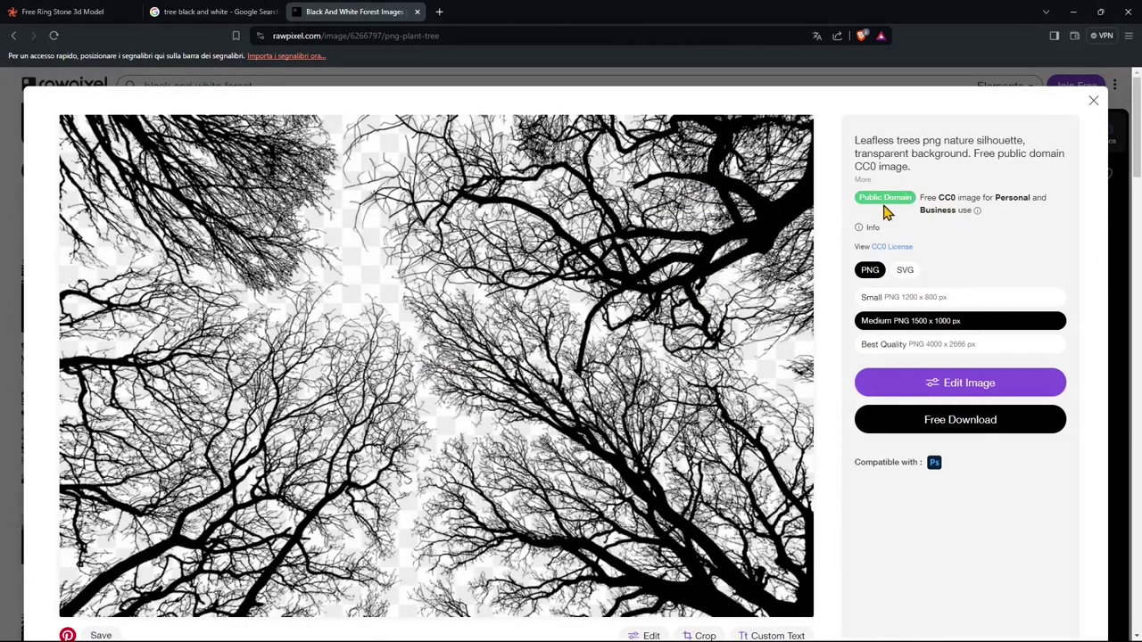
click(960, 383)
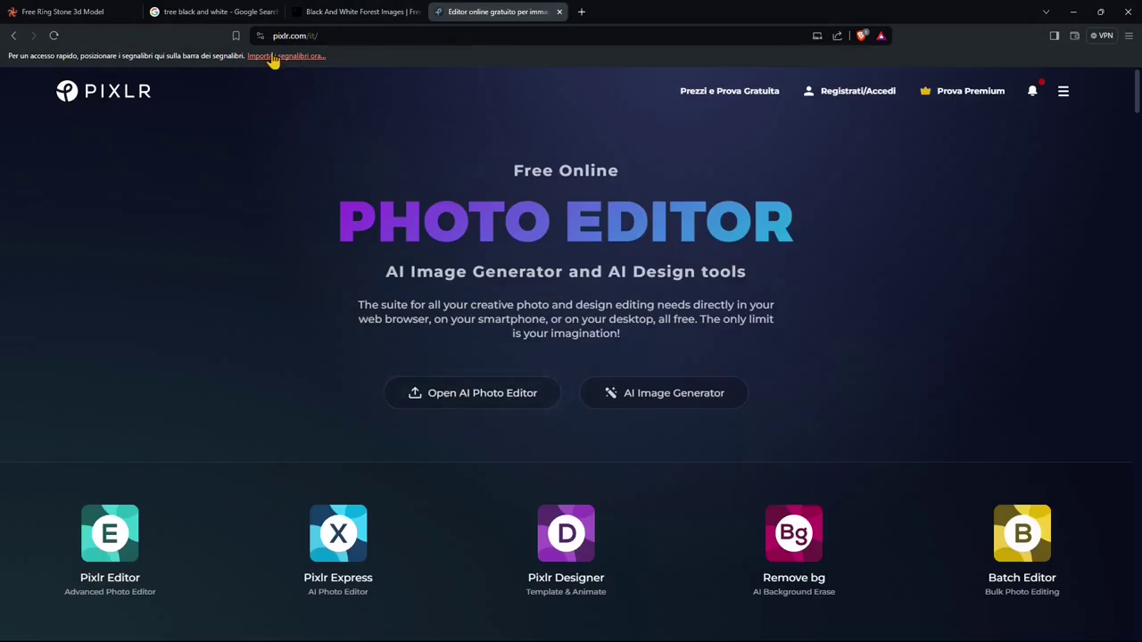
Step: Launch Pixlr Editor's Apri immagine and browse to the WORKS folder in the file picker
click(110, 540)
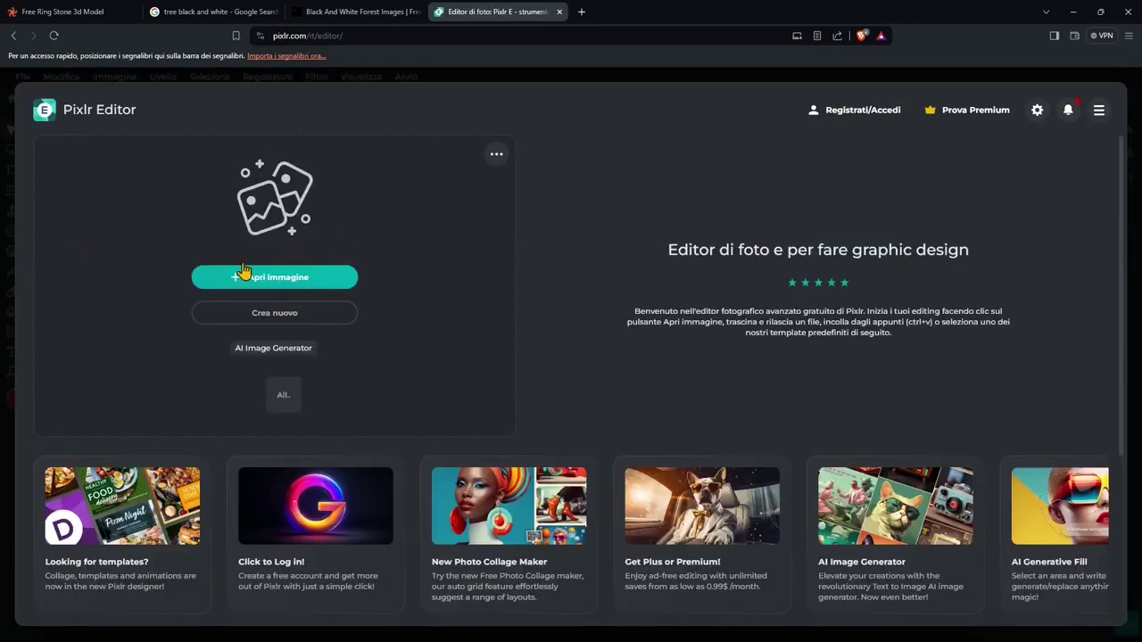
click(258, 285)
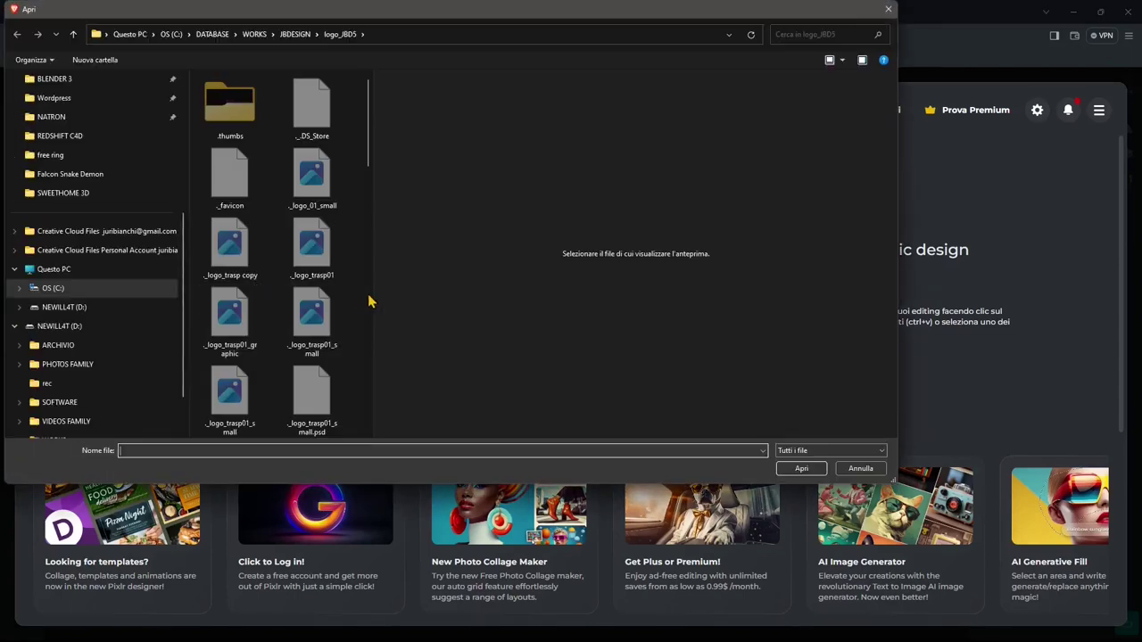
drag(891, 480, 954, 578)
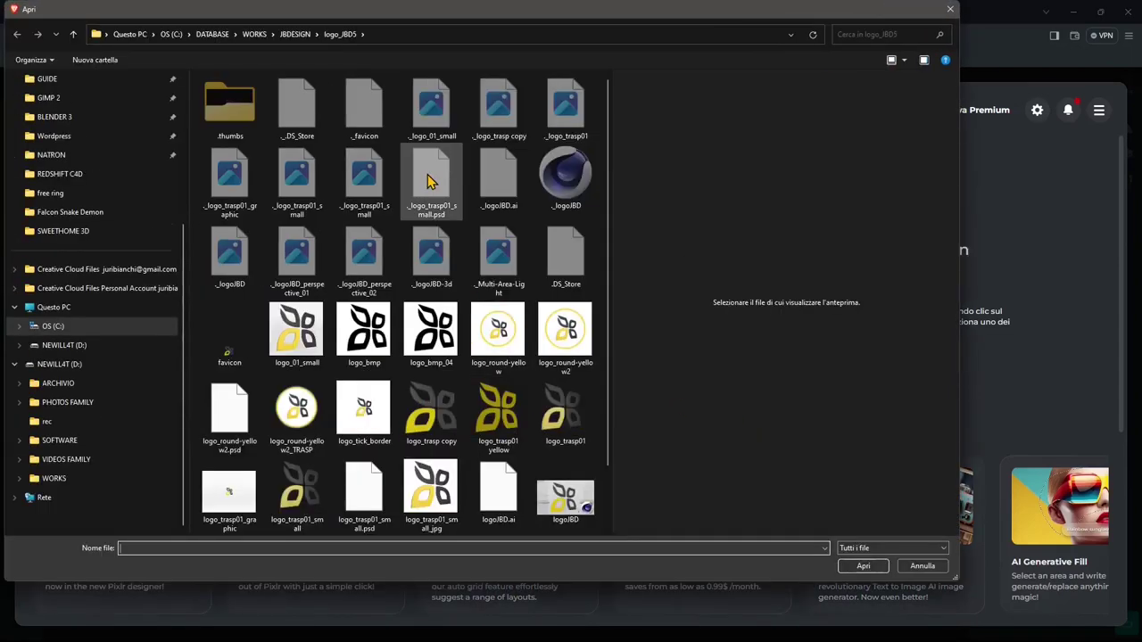
scroll(71, 129, up, 3)
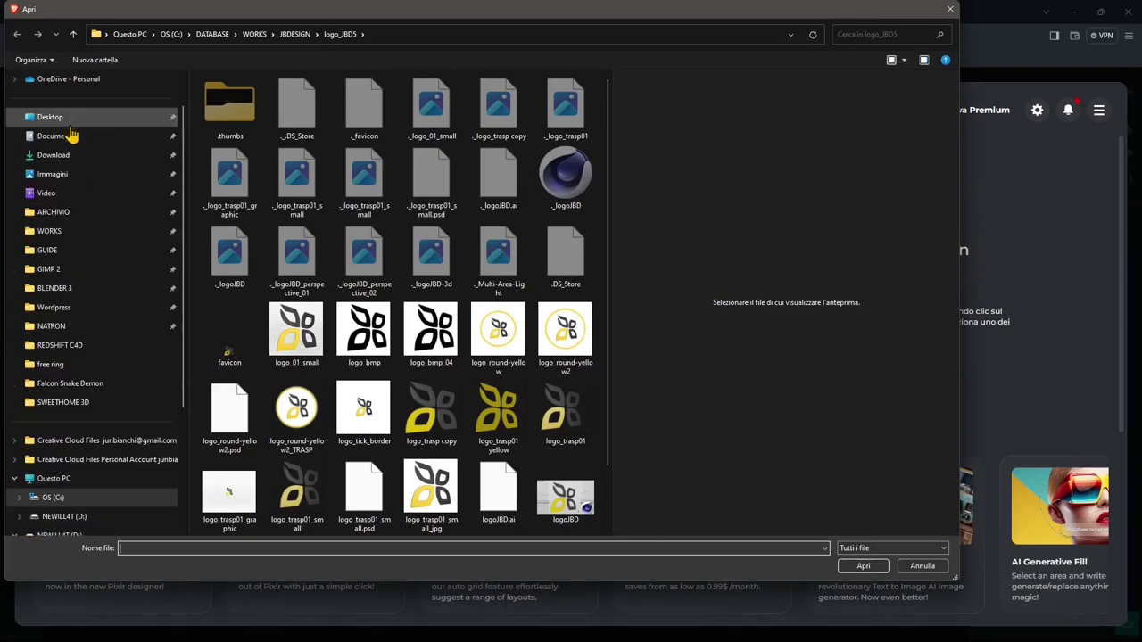
click(75, 234)
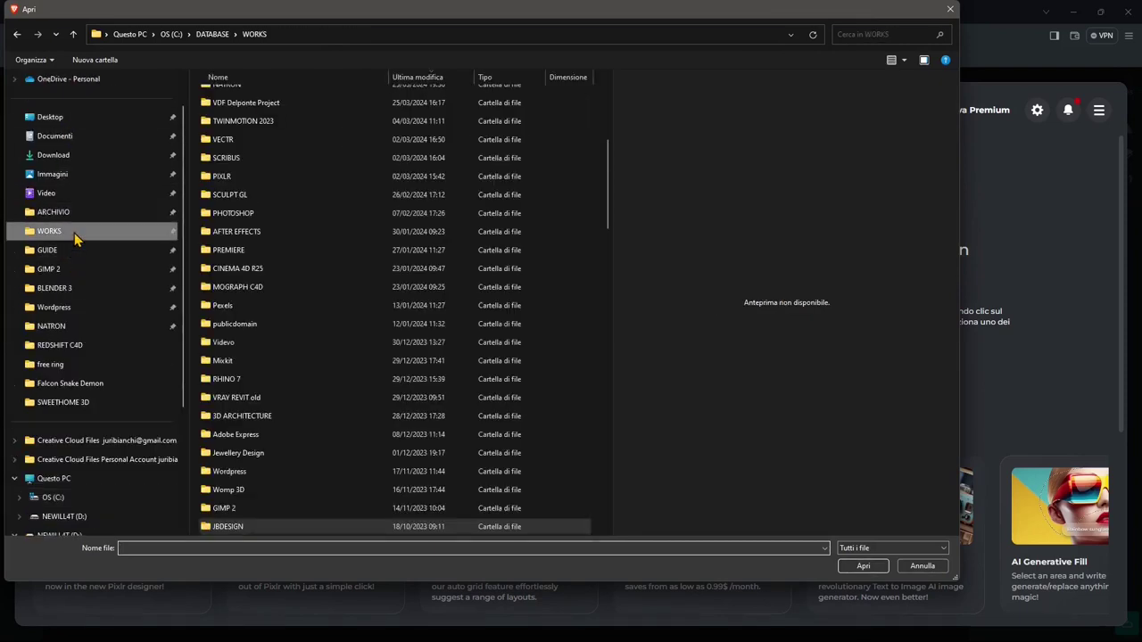
Step: Load the leafless trees PNG from WORKS > RawPixel and enlarge the browser window
scroll(267, 241, up, 6)
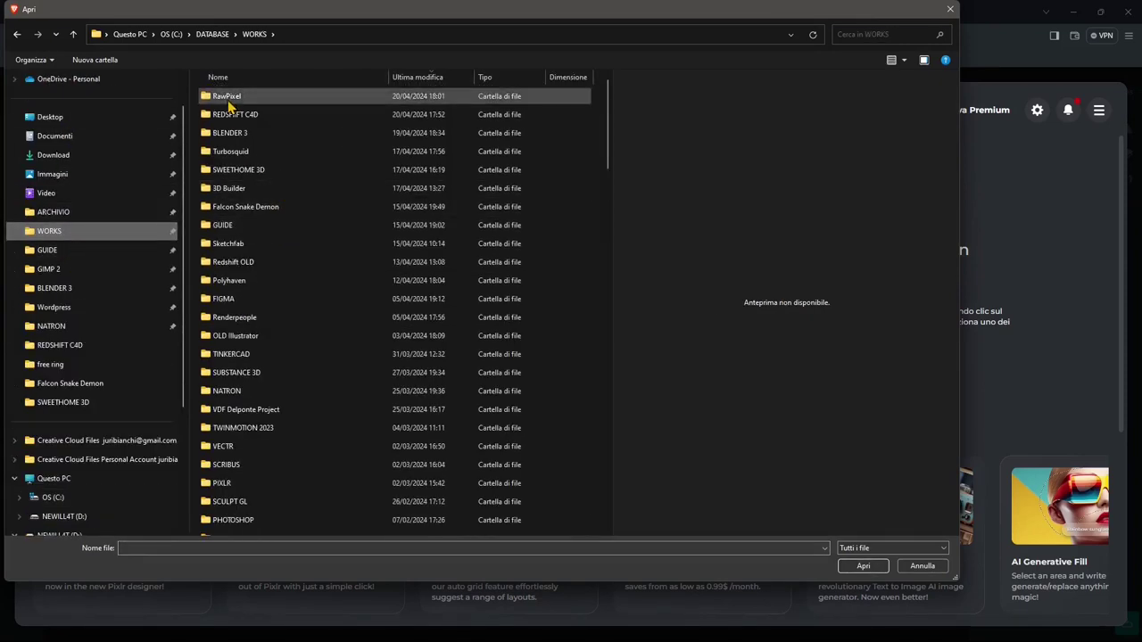
double_click(226, 98)
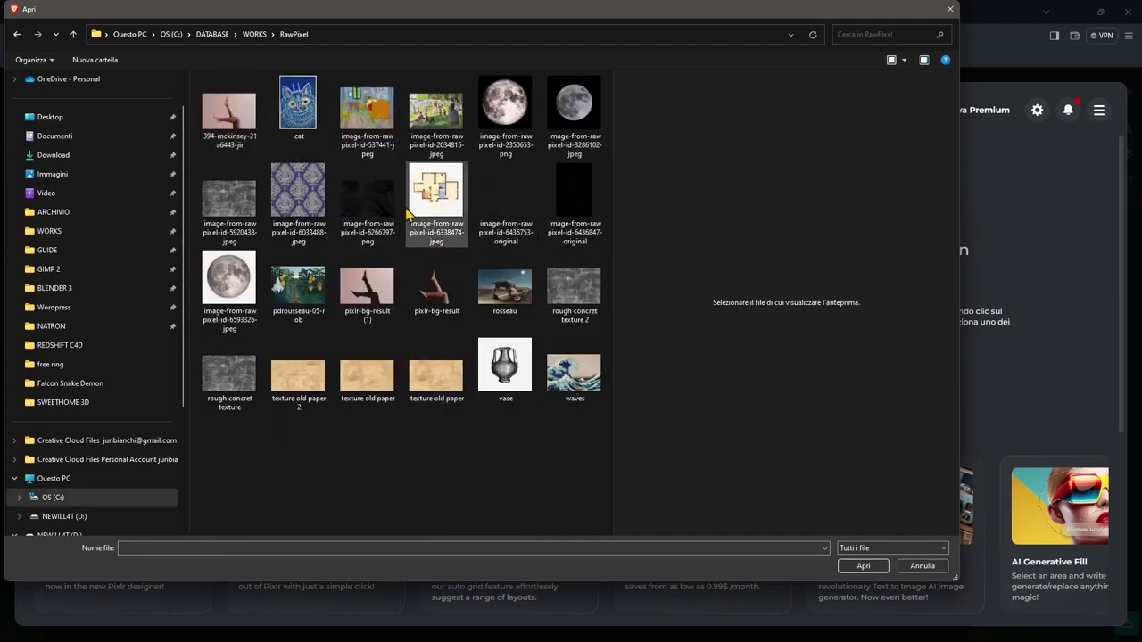
click(367, 198)
click(863, 567)
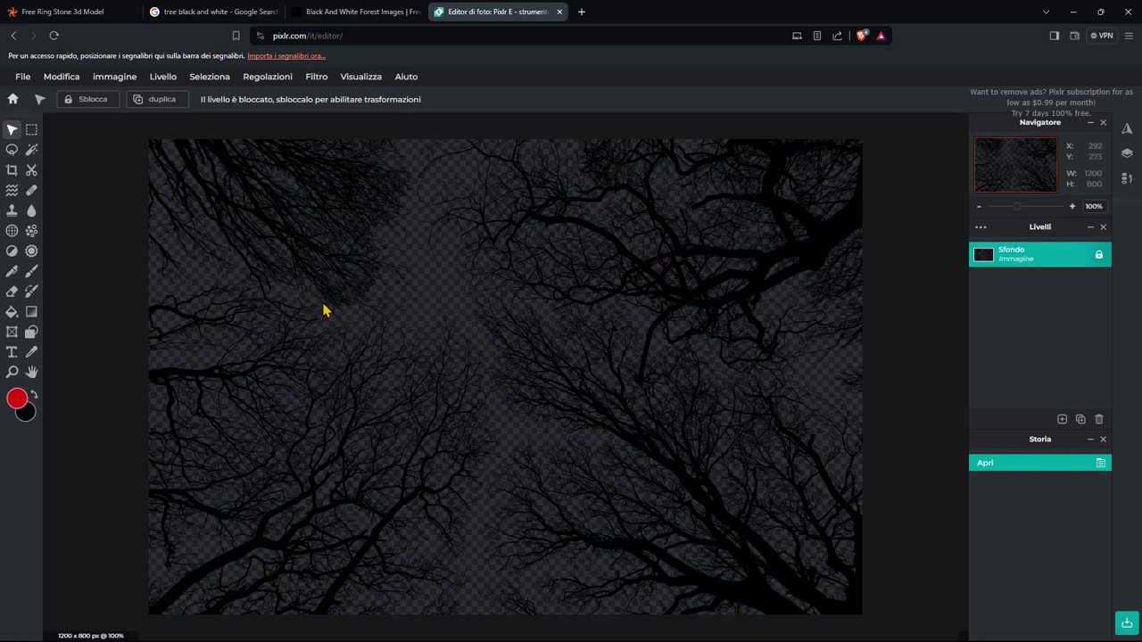
scroll(750, 320, down, 1)
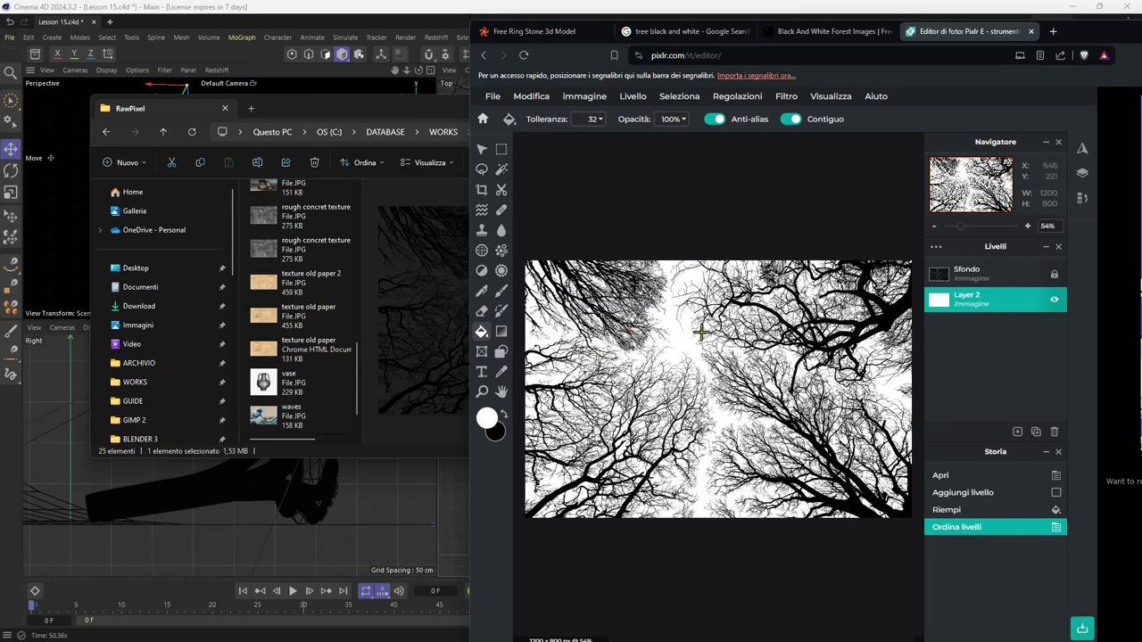
drag(1073, 42, 1014, 79)
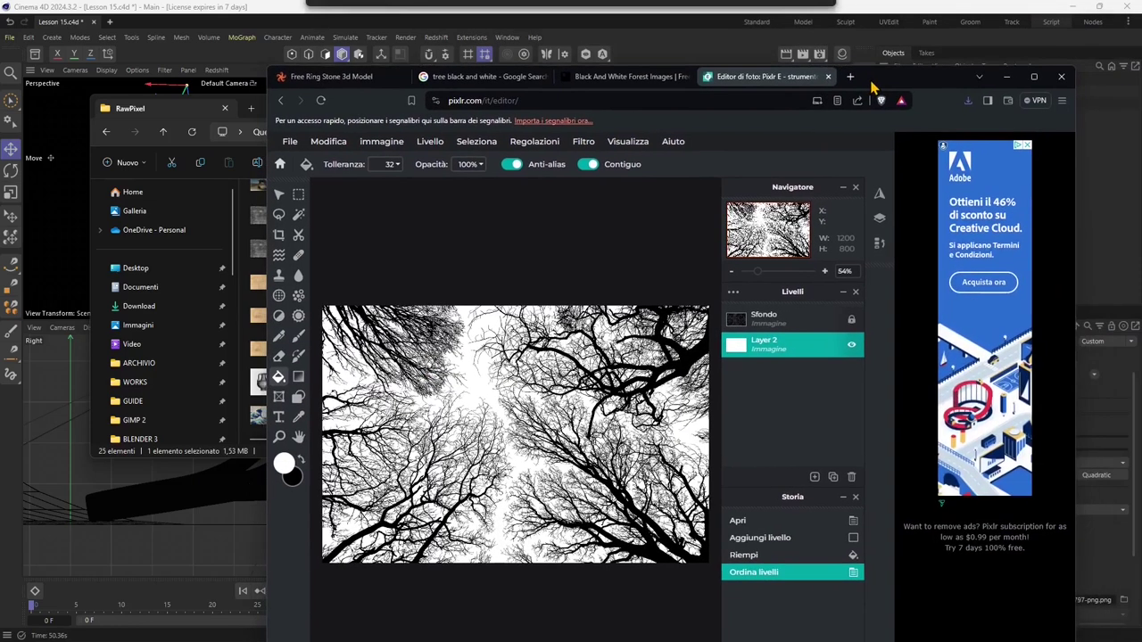
Step: Make the white trees PNG the RS Spot Light's texture, copying it into the project folder
click(1014, 79)
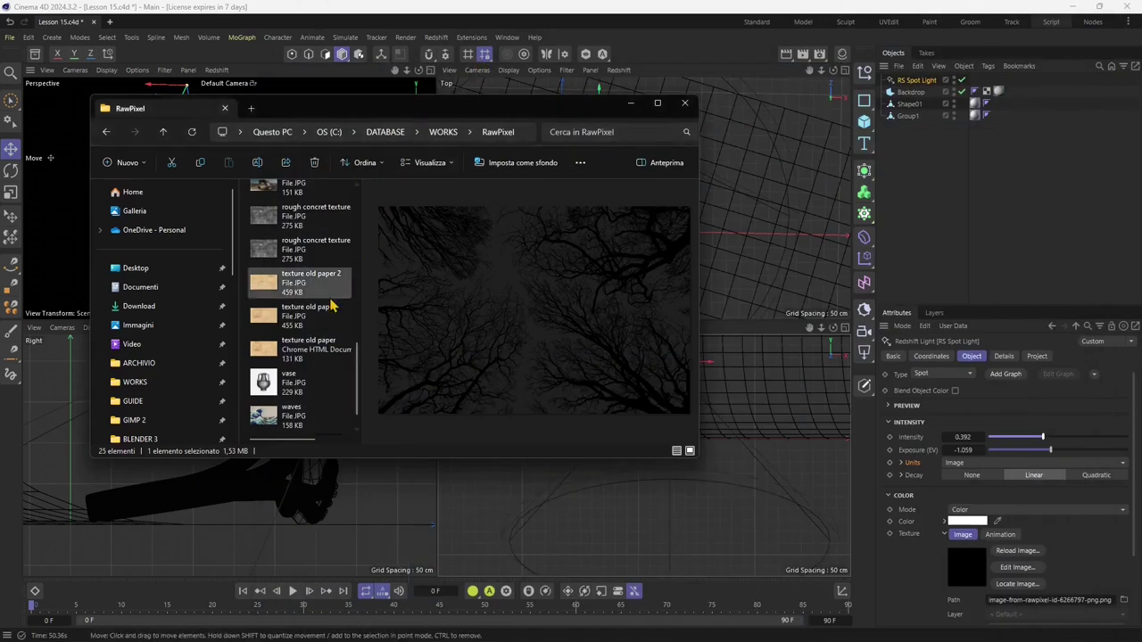
scroll(312, 380, down, 3)
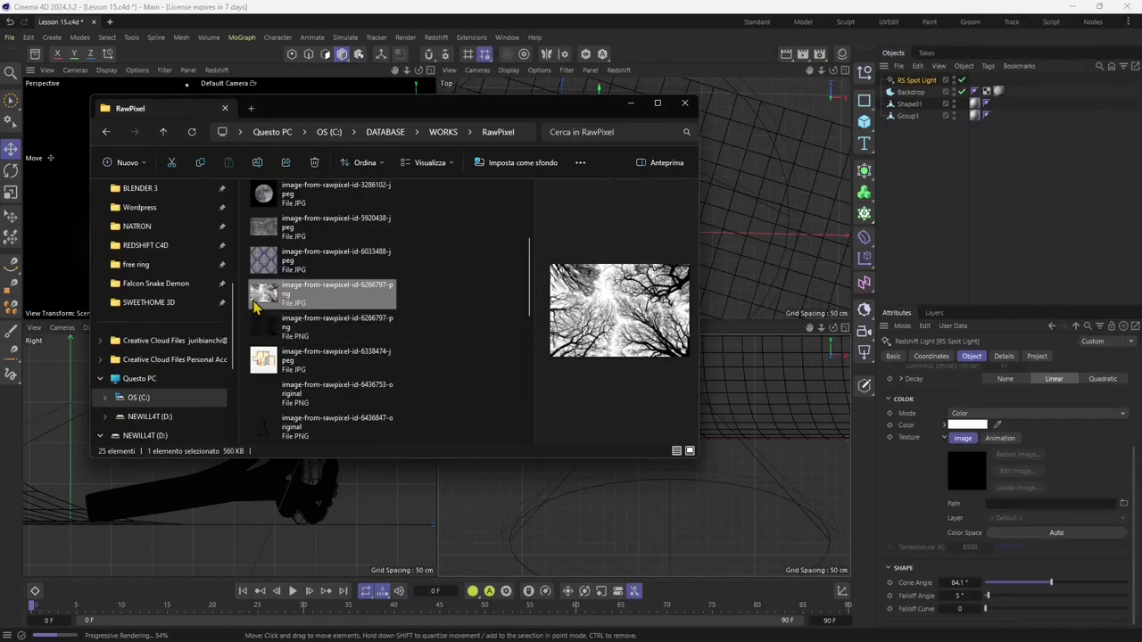
drag(321, 294, 1020, 512)
click(602, 378)
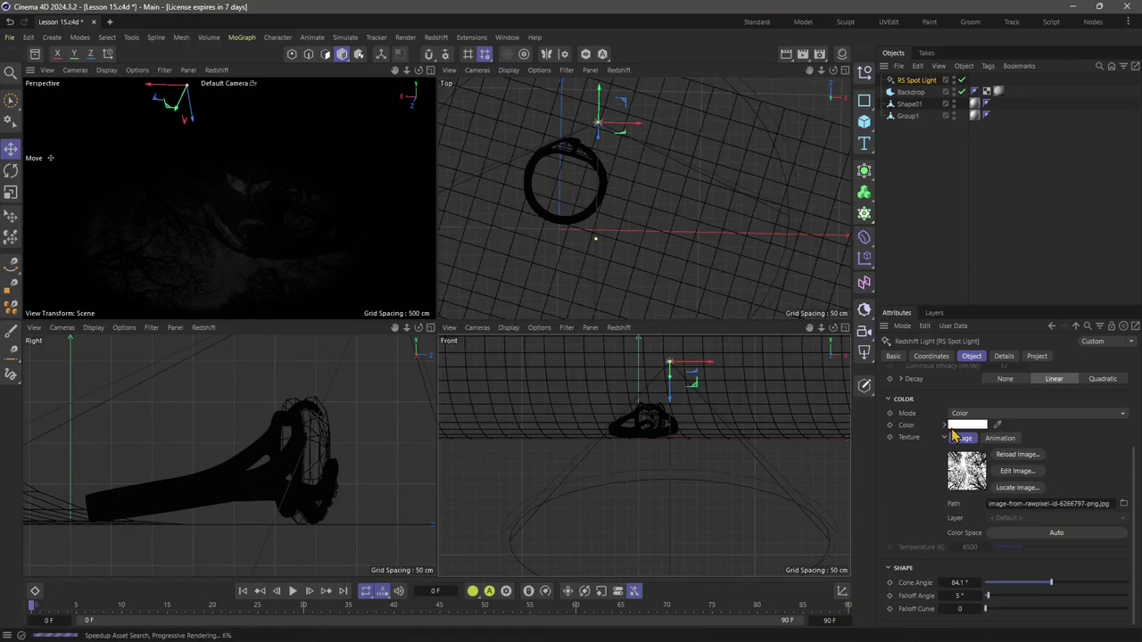
scroll(955, 455, up, 2)
drag(1067, 399, 1091, 413)
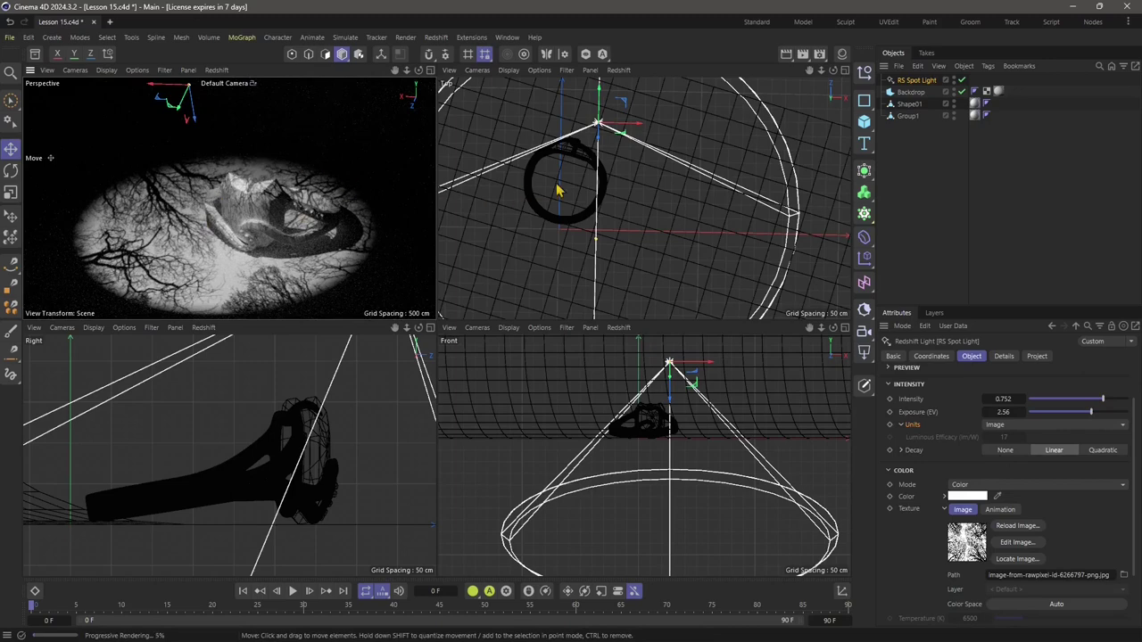
Step: Raise the spot light above and beside the ring and widen its cone over the backdrop
scroll(1088, 533, down, 2)
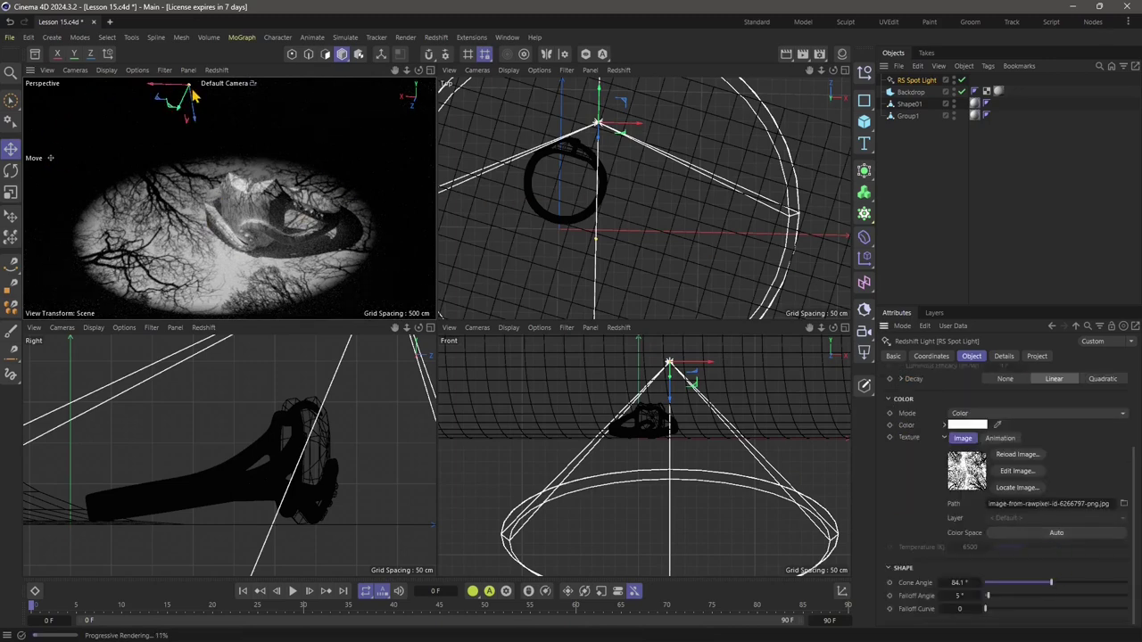
scroll(622, 437, down, 3)
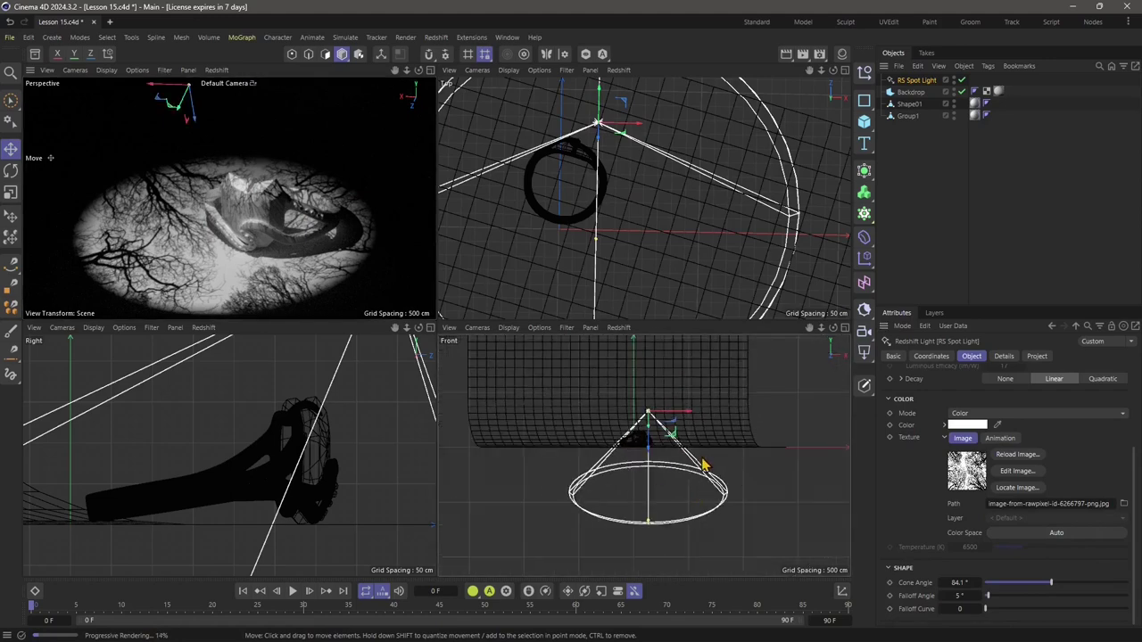
scroll(701, 473, down, 1)
scroll(225, 256, down, 6)
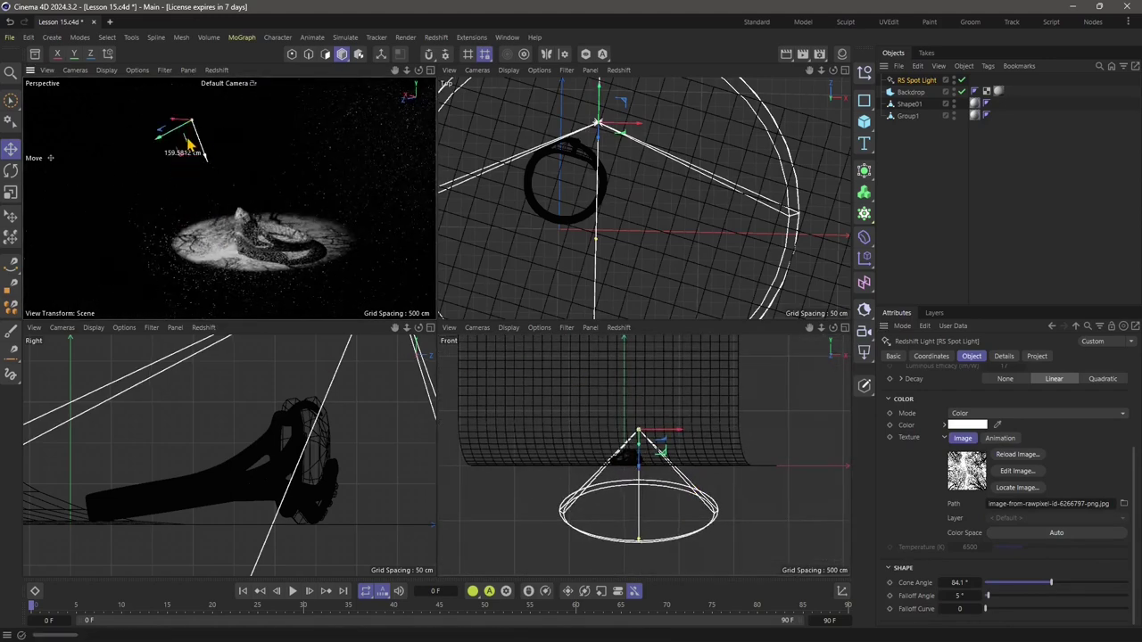
drag(205, 166, 189, 93)
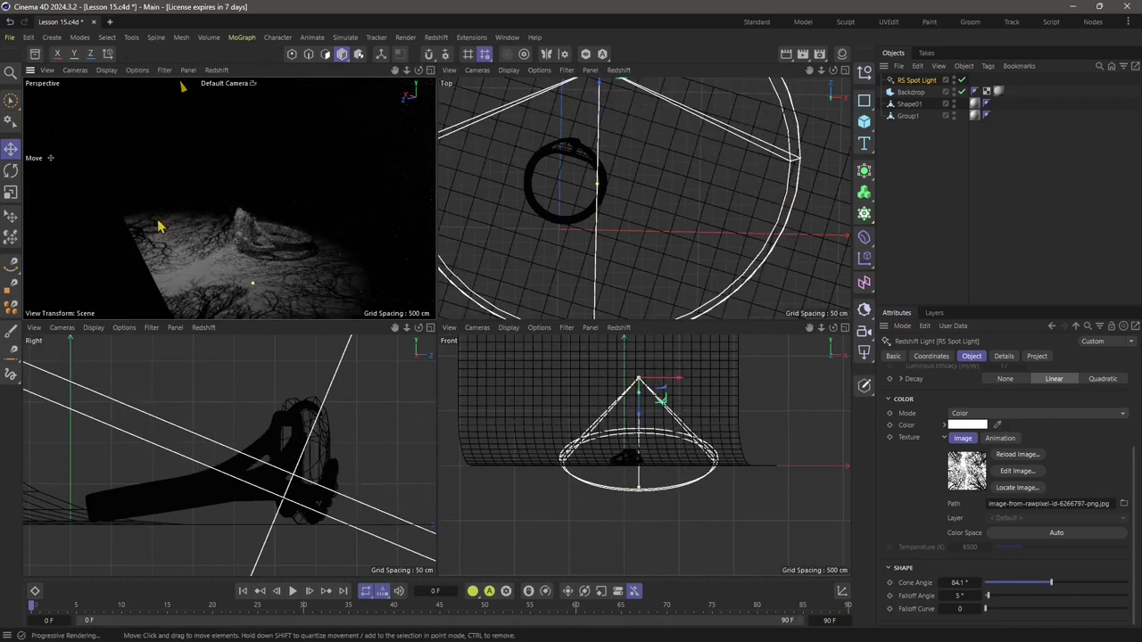
drag(156, 150, 190, 91)
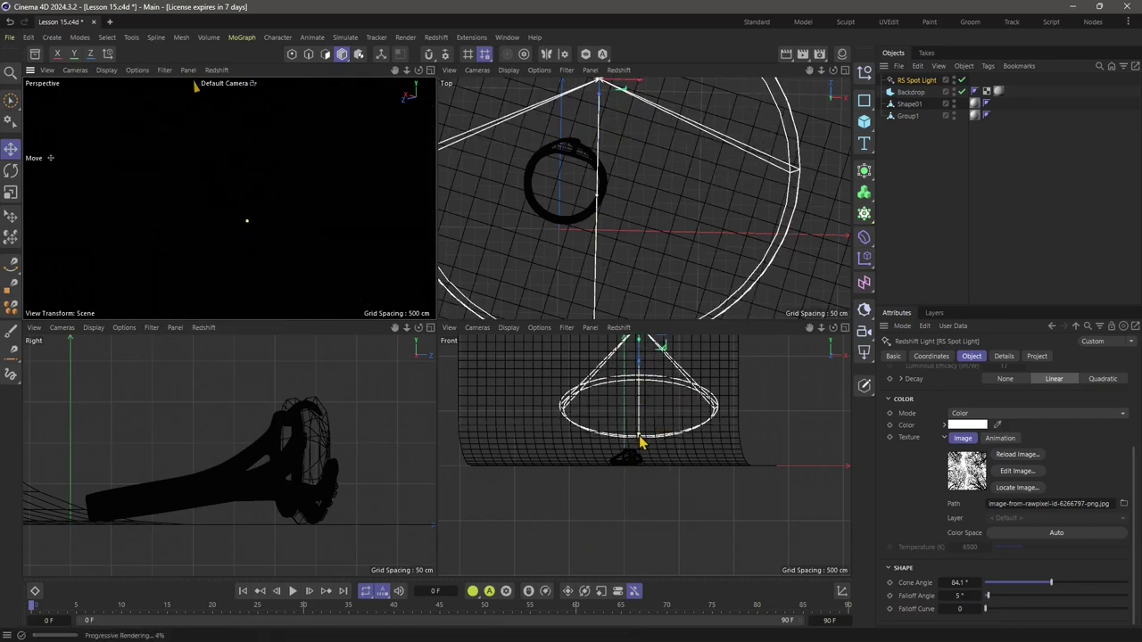
drag(639, 436, 678, 500)
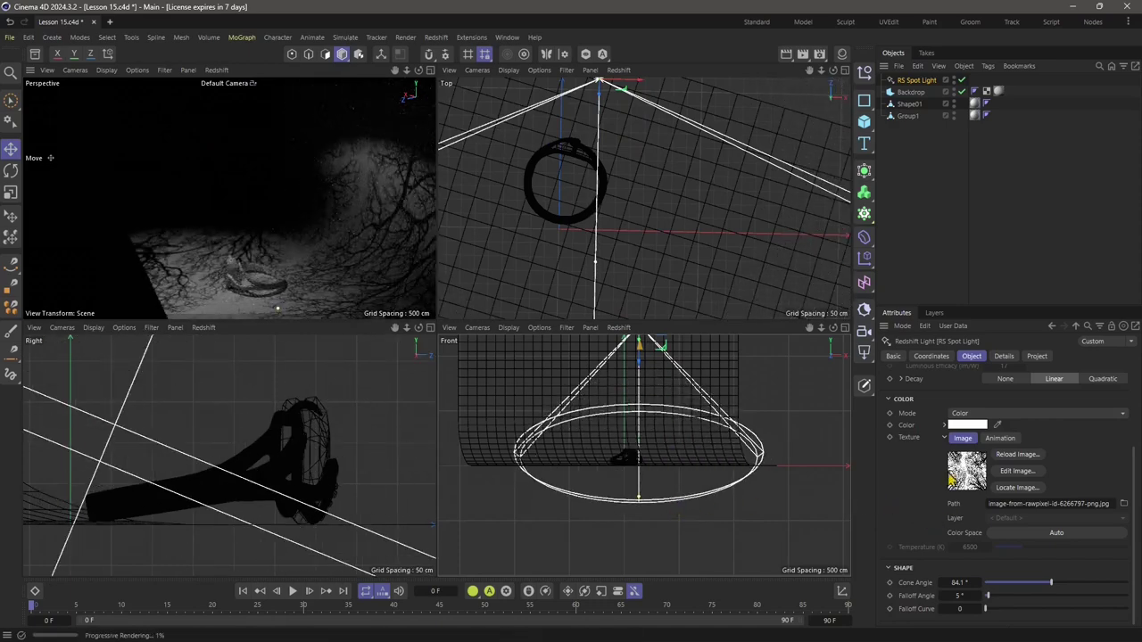
Step: Set the spot light's Decay to None, lower Intensity to 4.018, and reposition it in maximized Perspective
scroll(1039, 397, up, 3)
click(1097, 453)
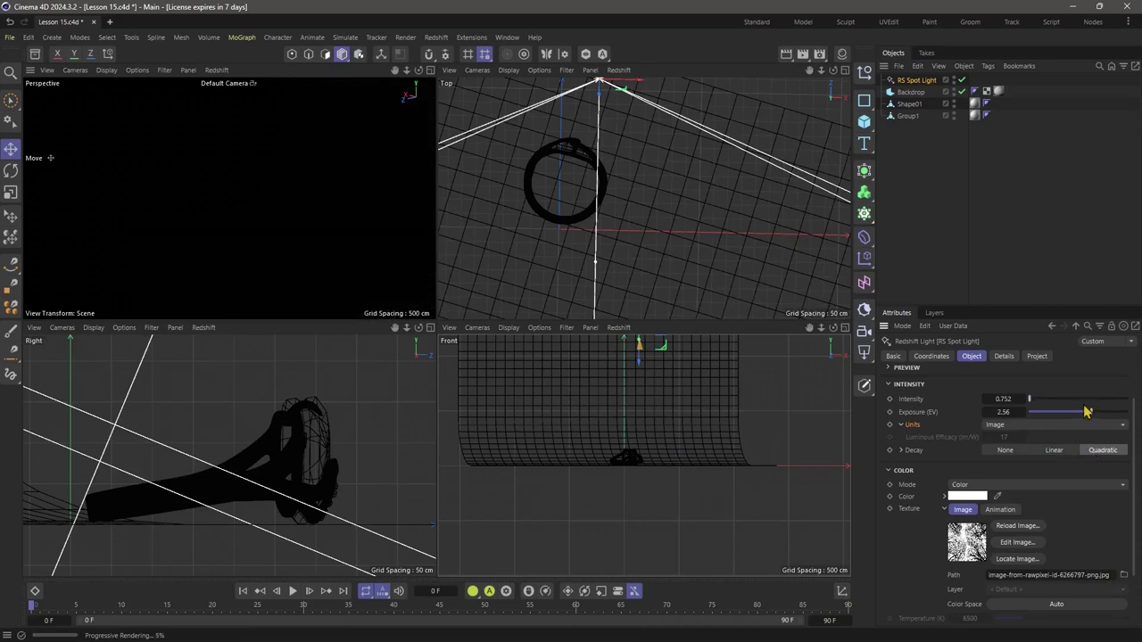
drag(1077, 404, 1106, 400)
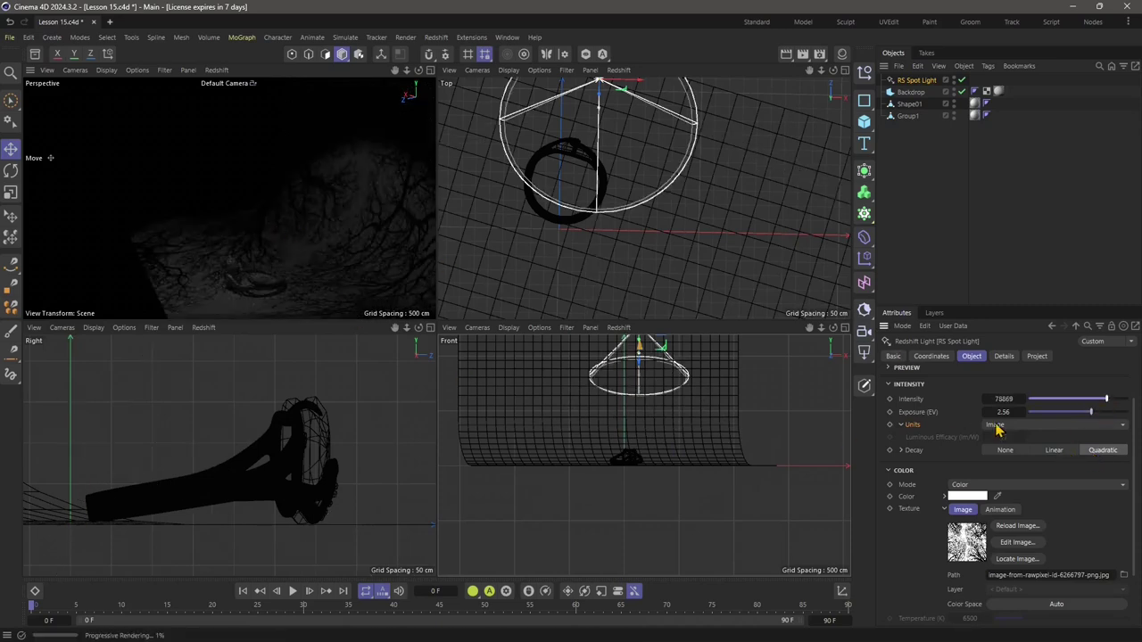
click(1053, 453)
click(1004, 451)
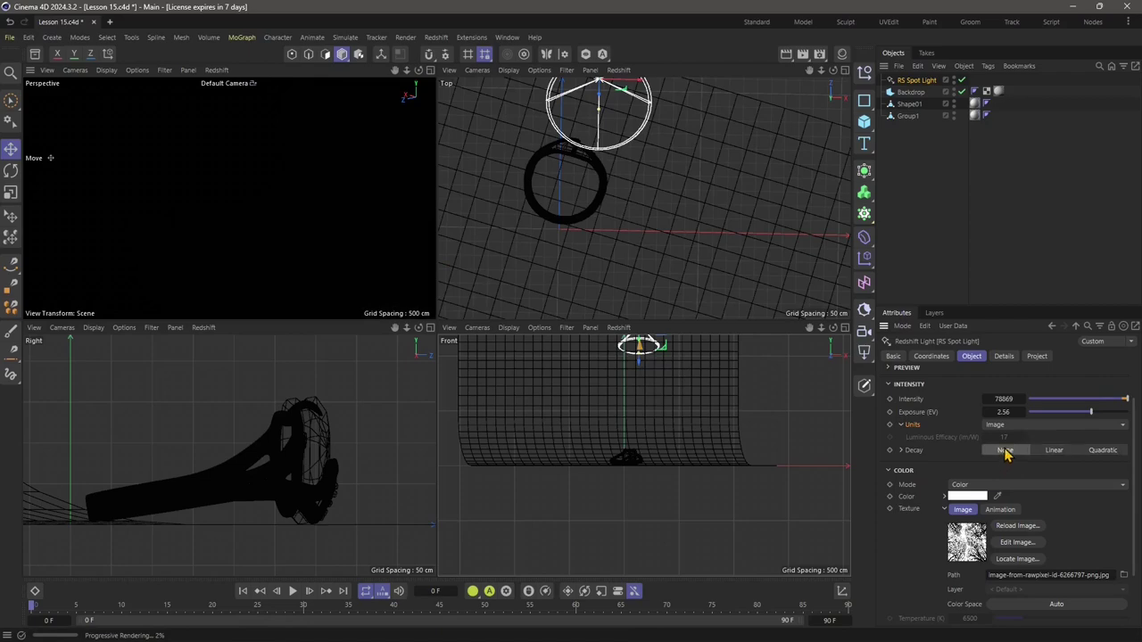
drag(1122, 400, 1069, 423)
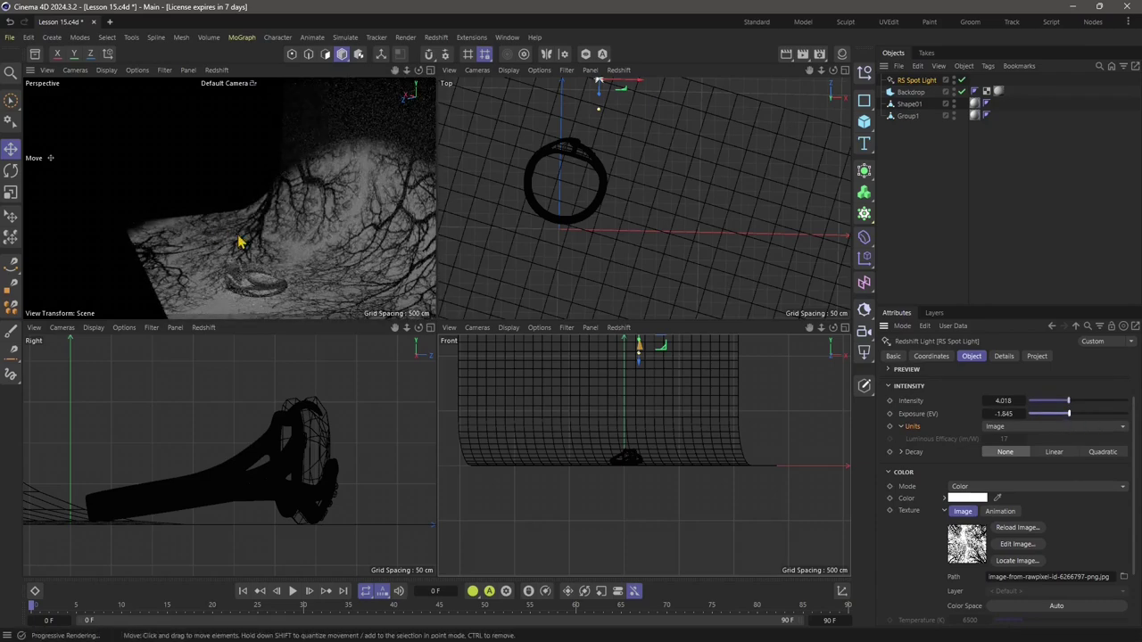
middle_click(339, 205)
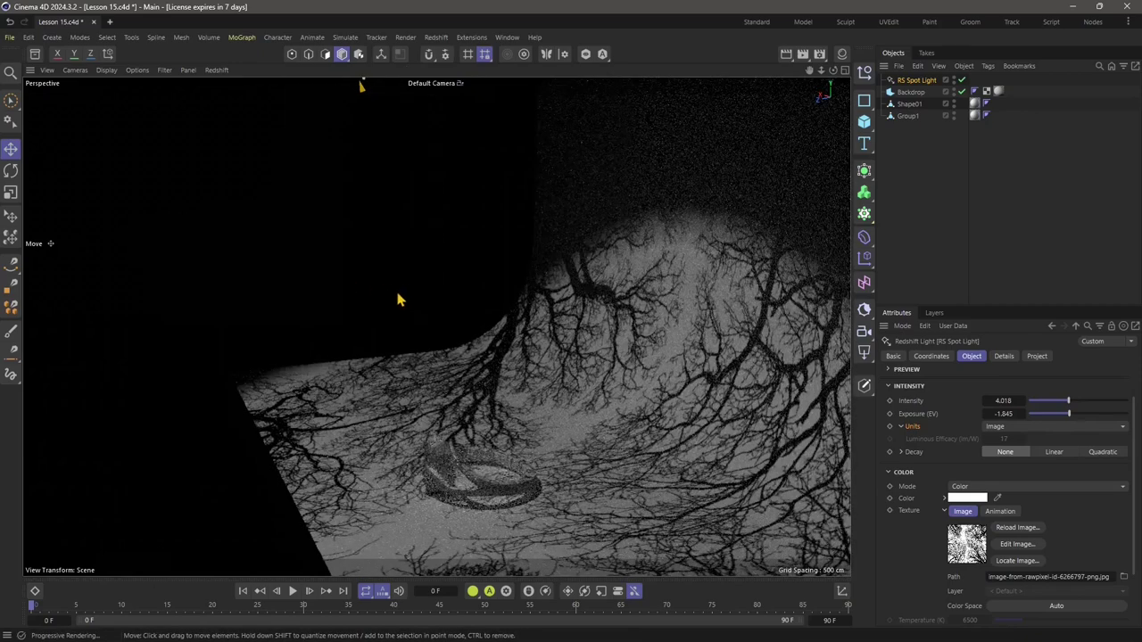
drag(399, 300, 527, 446)
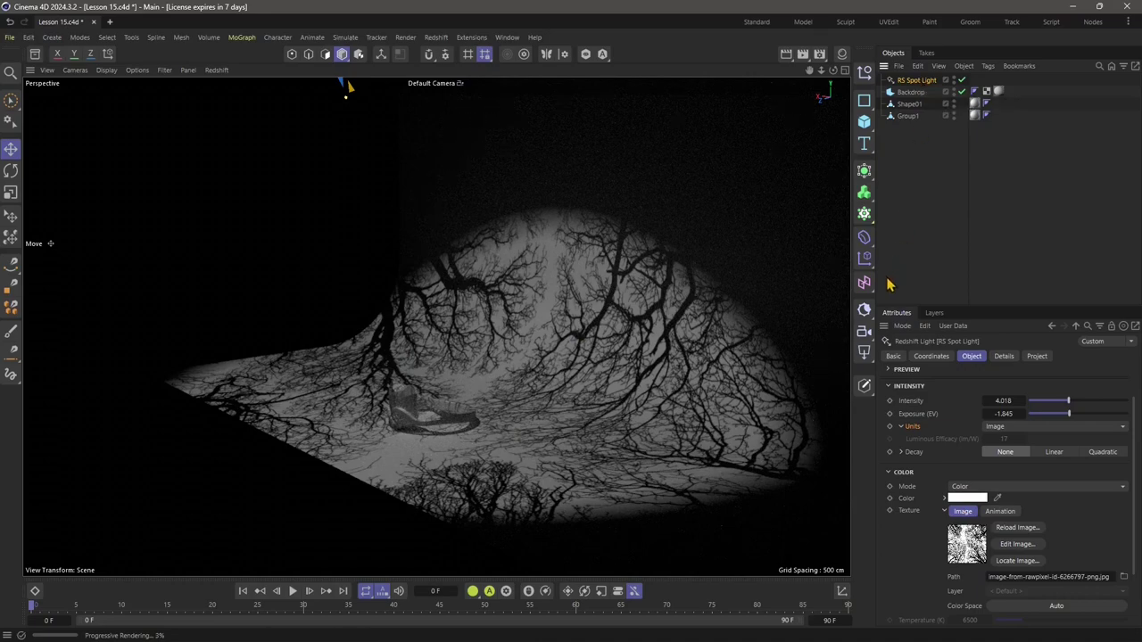
Step: Add an RS Environment from the Redshift lights list and drag its Scattering down to 0.0014
click(863, 312)
click(945, 368)
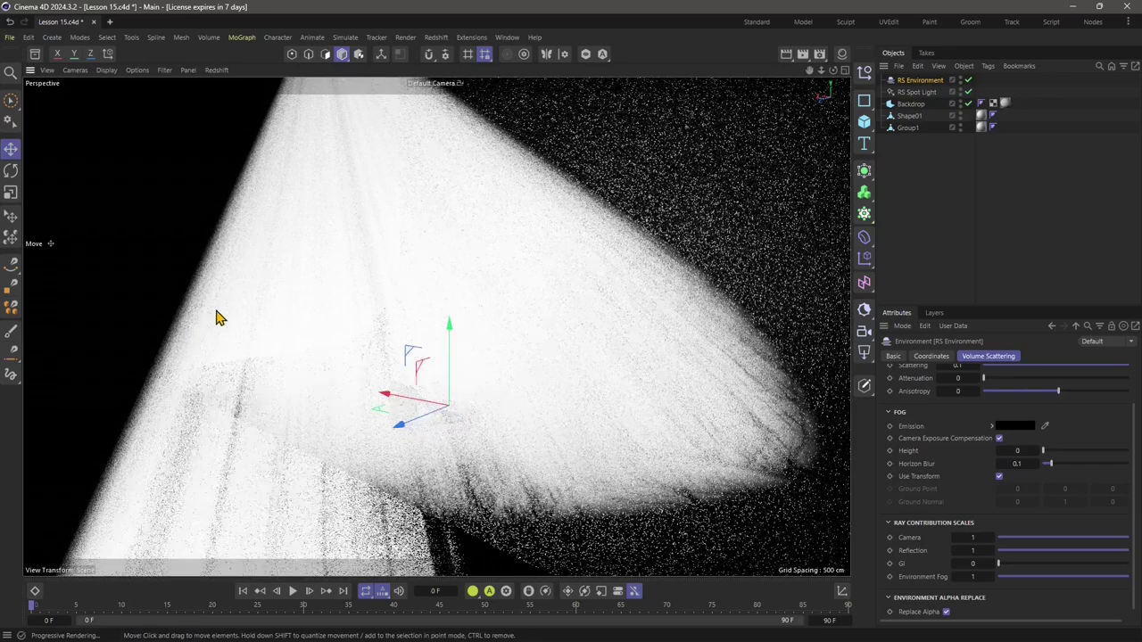
scroll(217, 314, down, 1)
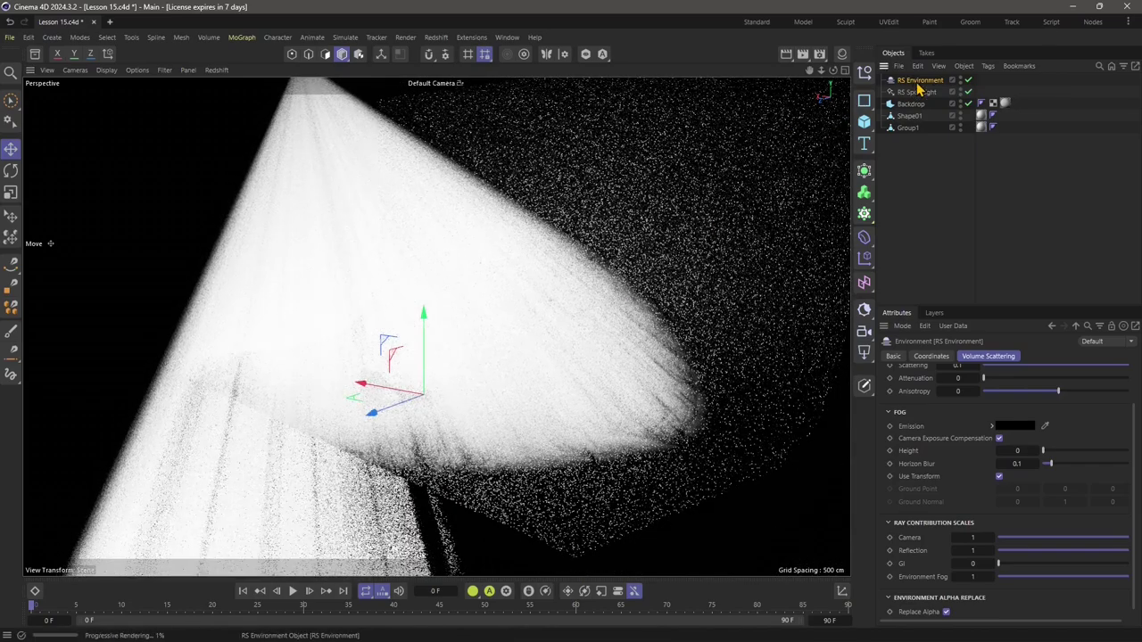
scroll(905, 407, up, 2)
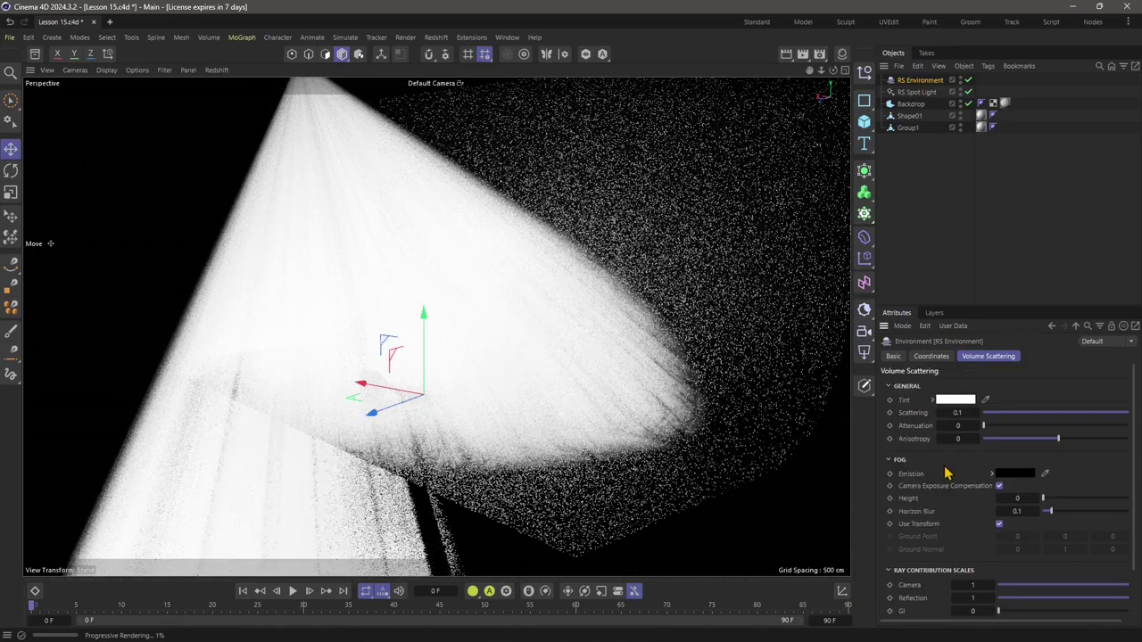
click(1026, 414)
drag(1022, 416, 986, 423)
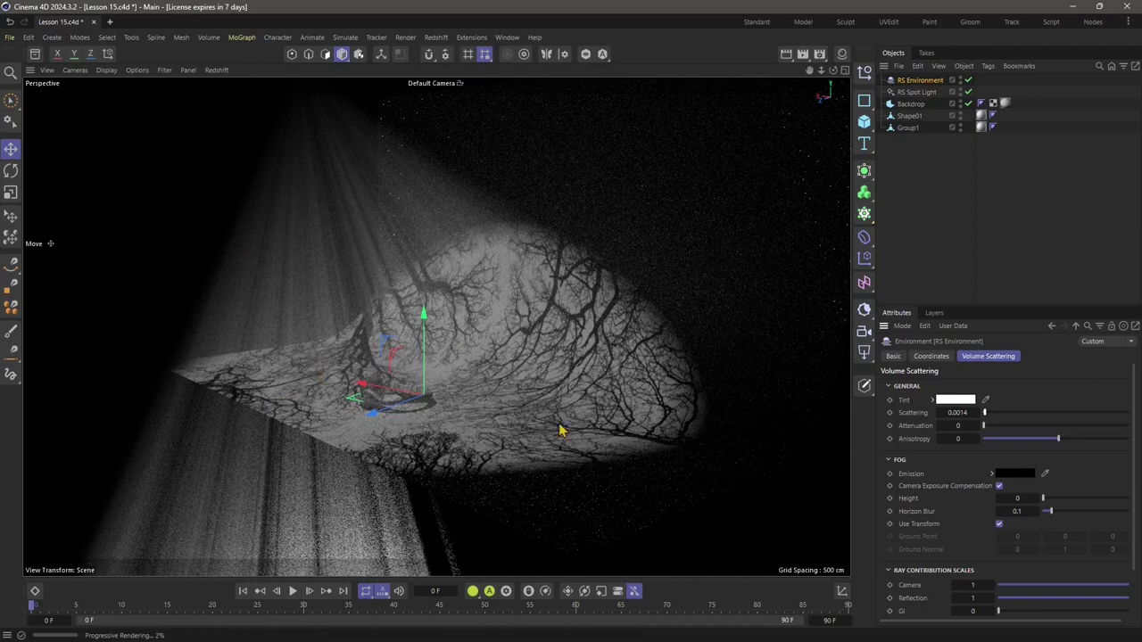
click(919, 92)
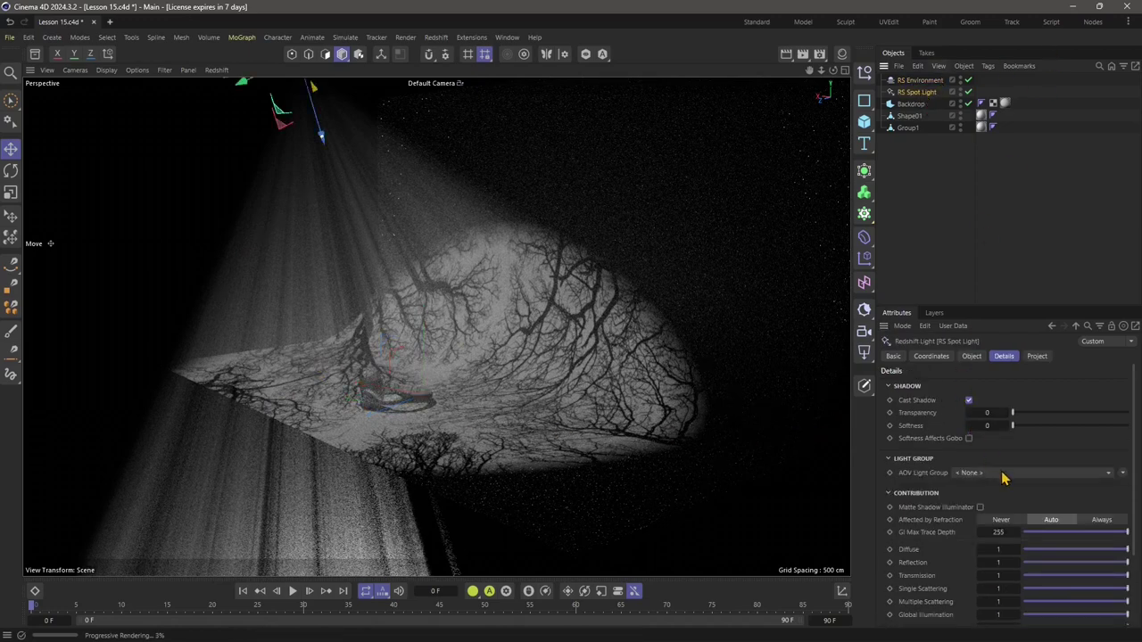
Step: Give the spot light Linear decay, Exposure 4.464 and Intensity 1, moving it down into view
scroll(1032, 489, down, 3)
scroll(1037, 488, up, 3)
click(972, 357)
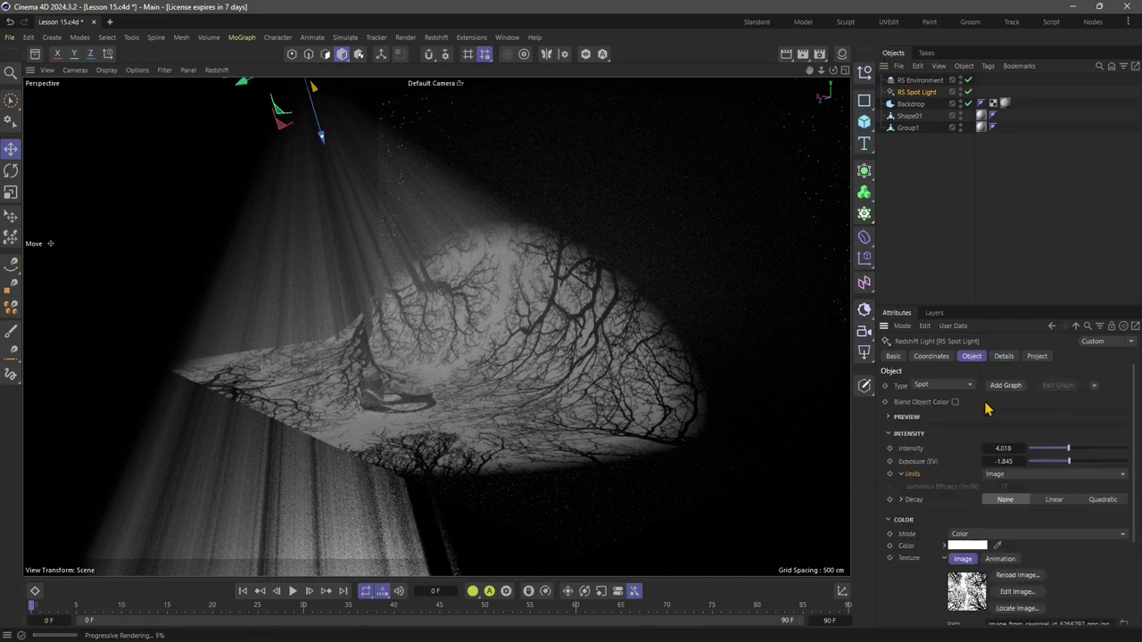
click(1053, 499)
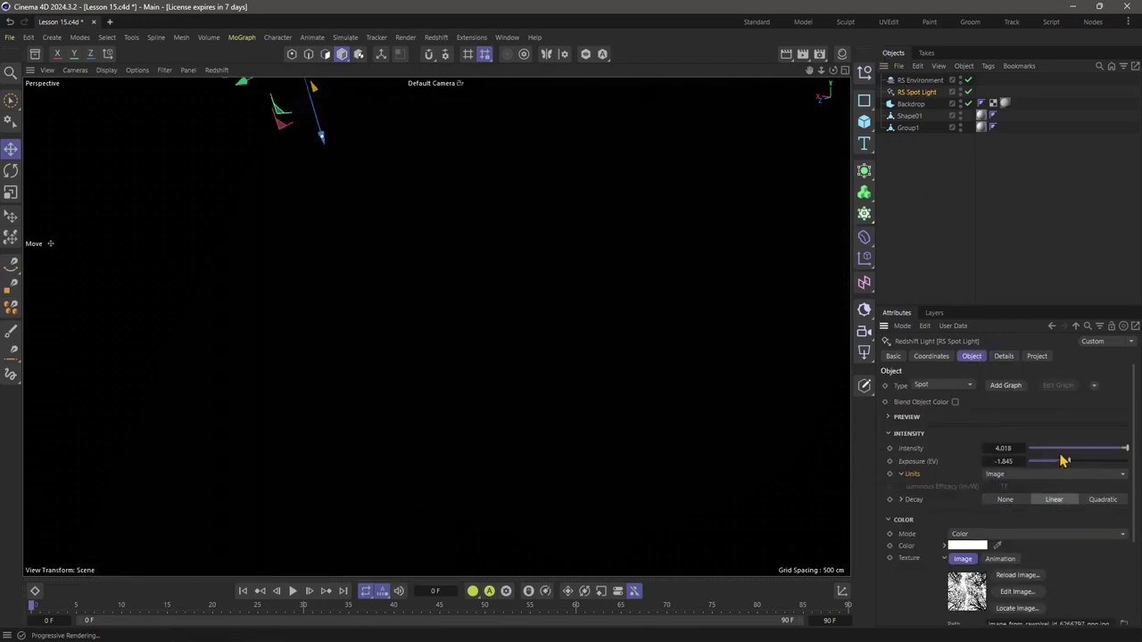
drag(1063, 460, 1095, 449)
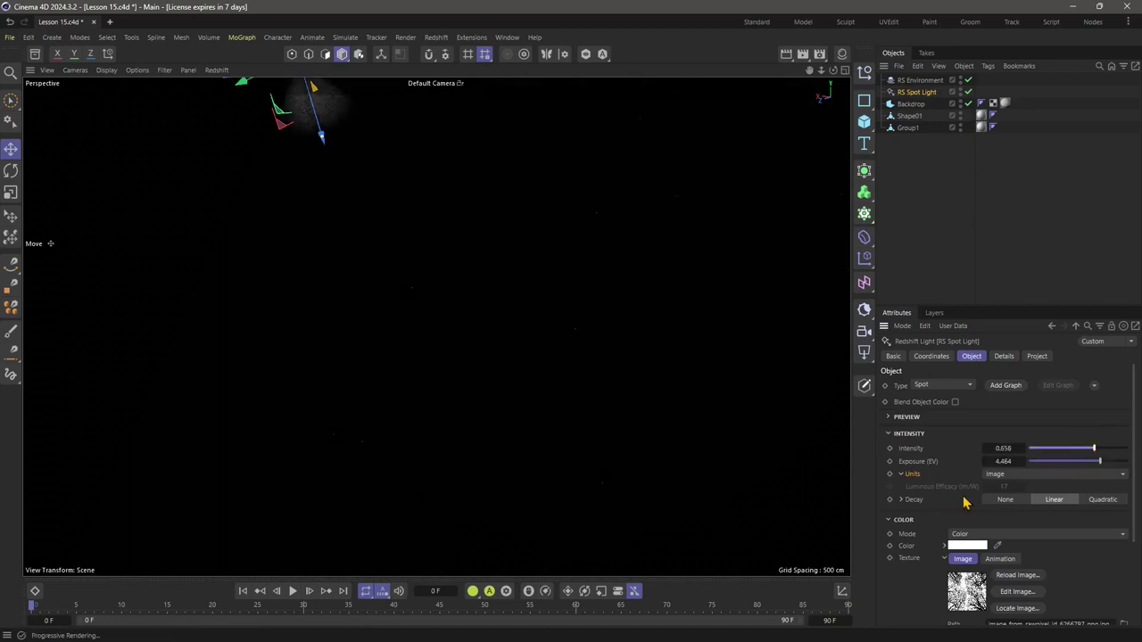
click(1083, 500)
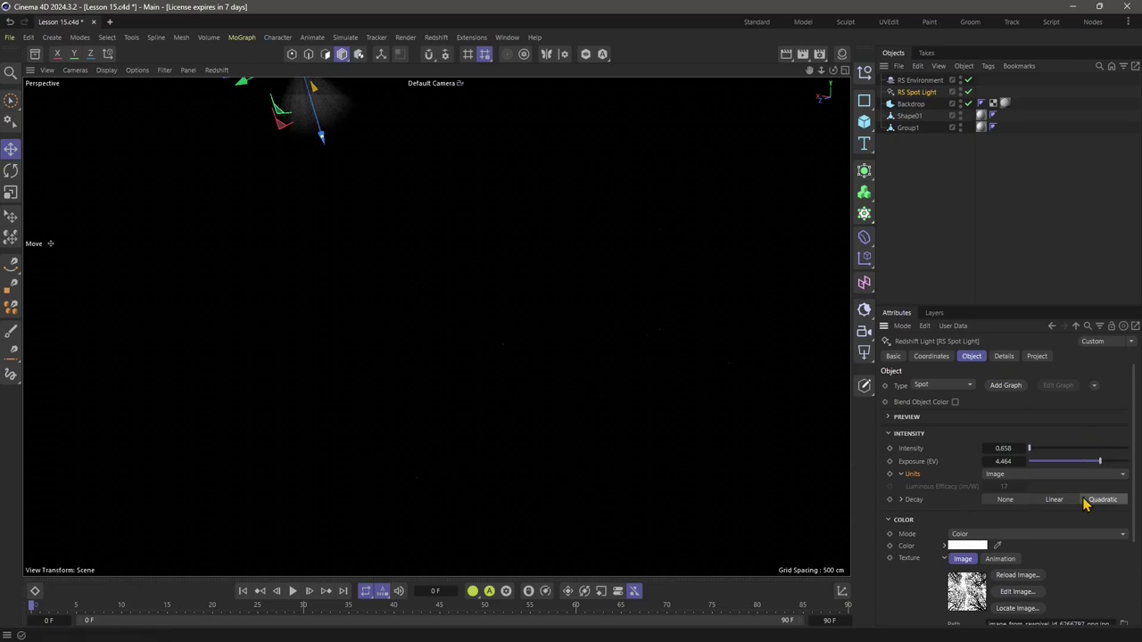
click(1050, 500)
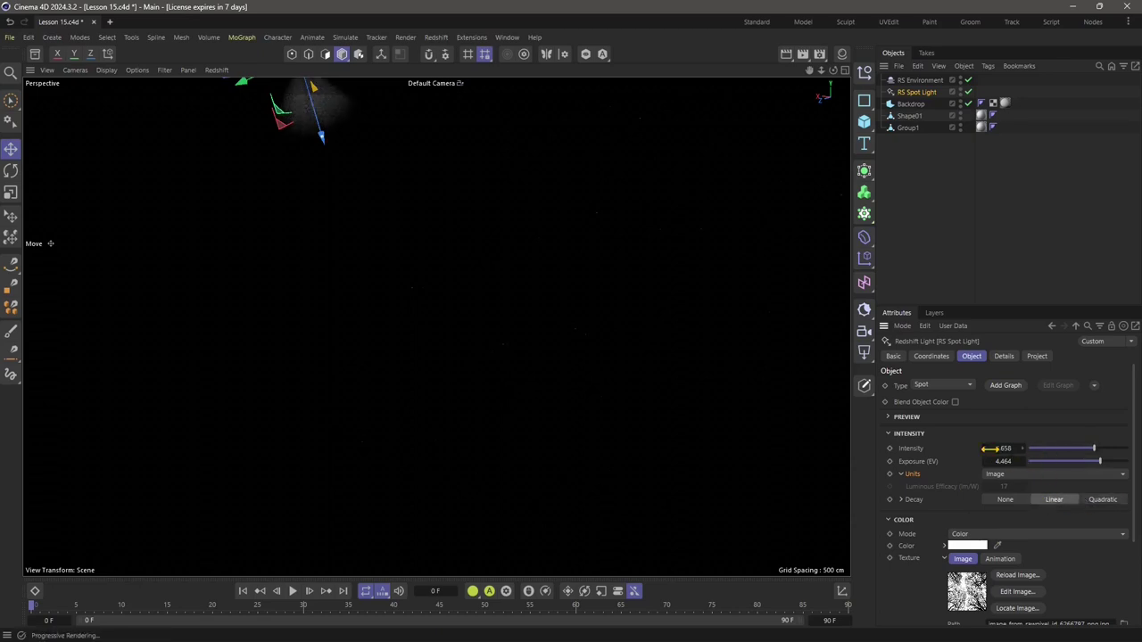
scroll(954, 520, down, 2)
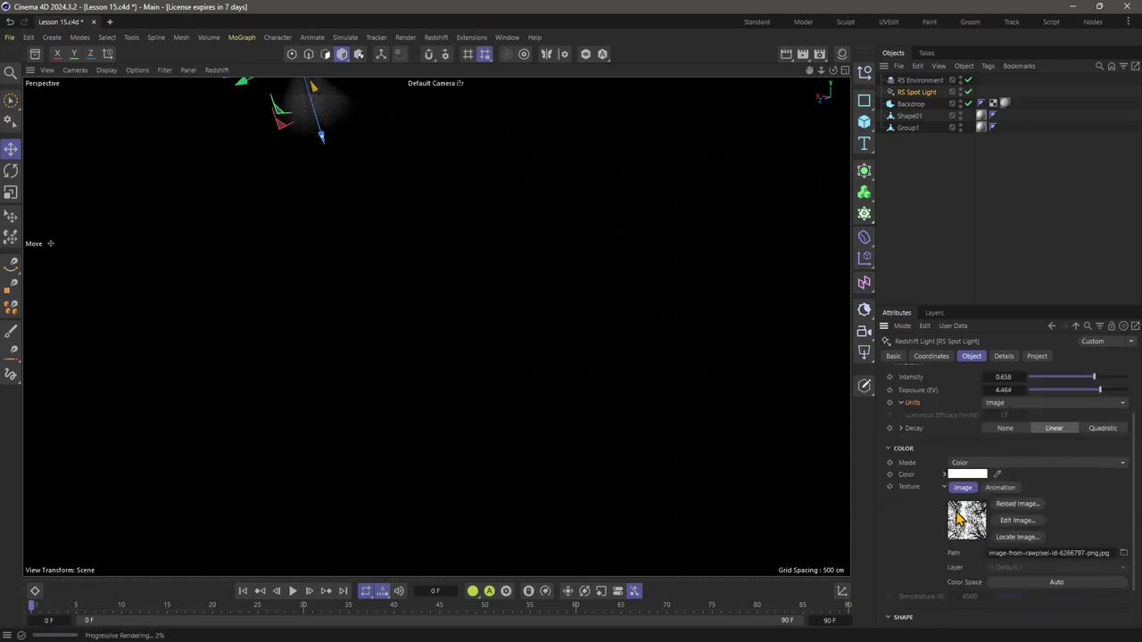
drag(349, 214, 405, 283)
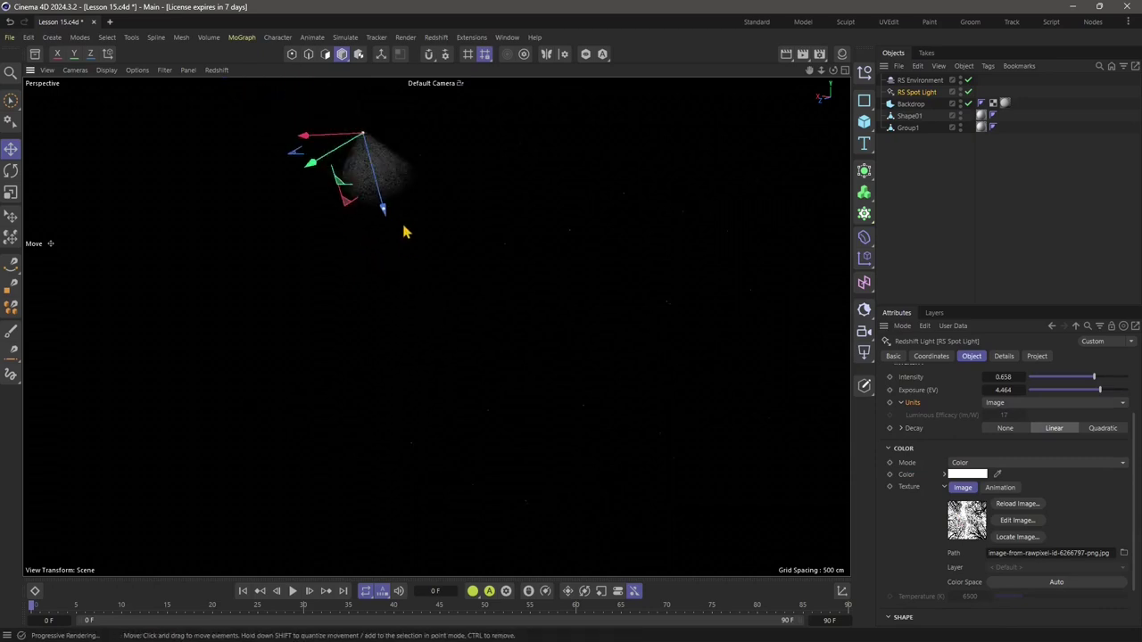
drag(1092, 378, 1129, 377)
middle_click(547, 235)
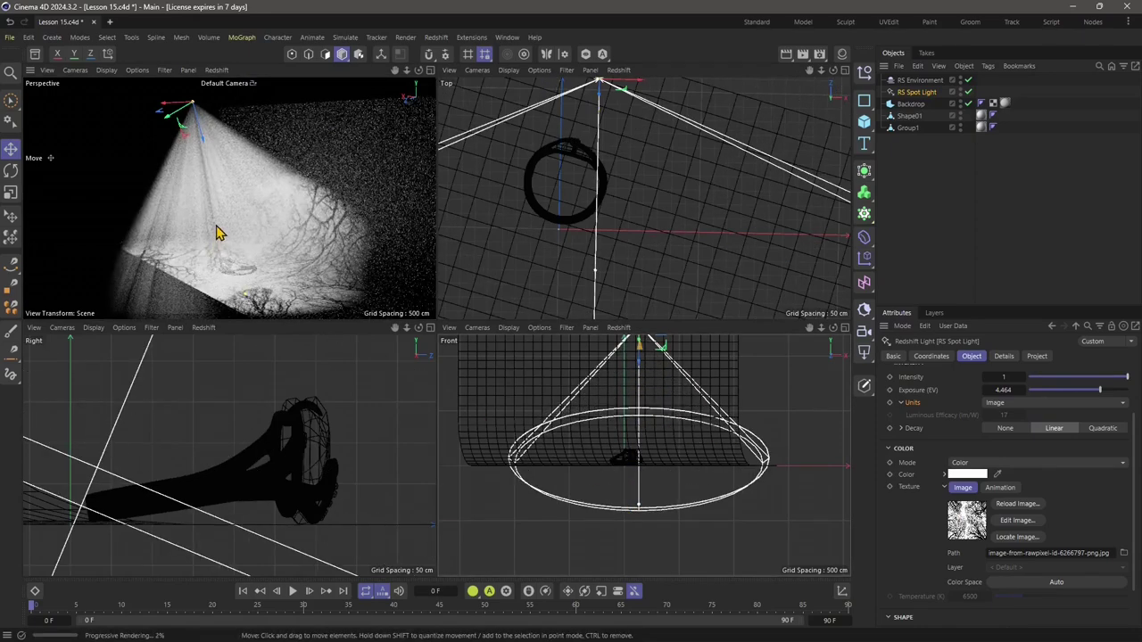
Step: Set the RS Environment fog Anisotropy to -0.621 and raise Attenuation past 0.0525
scroll(192, 228, up, 2)
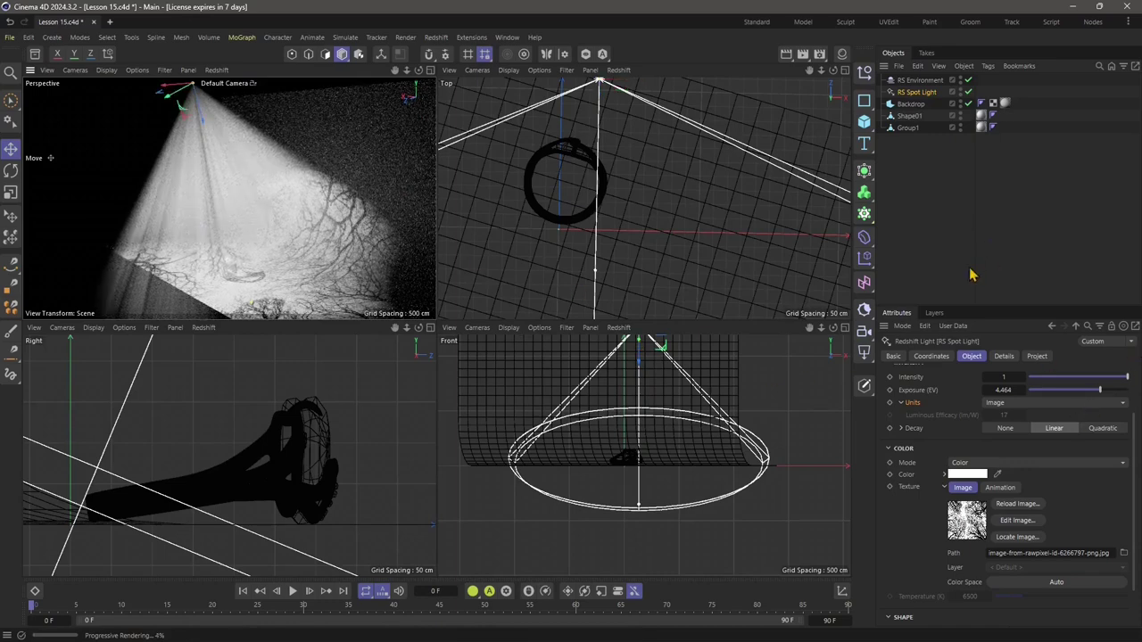
click(919, 80)
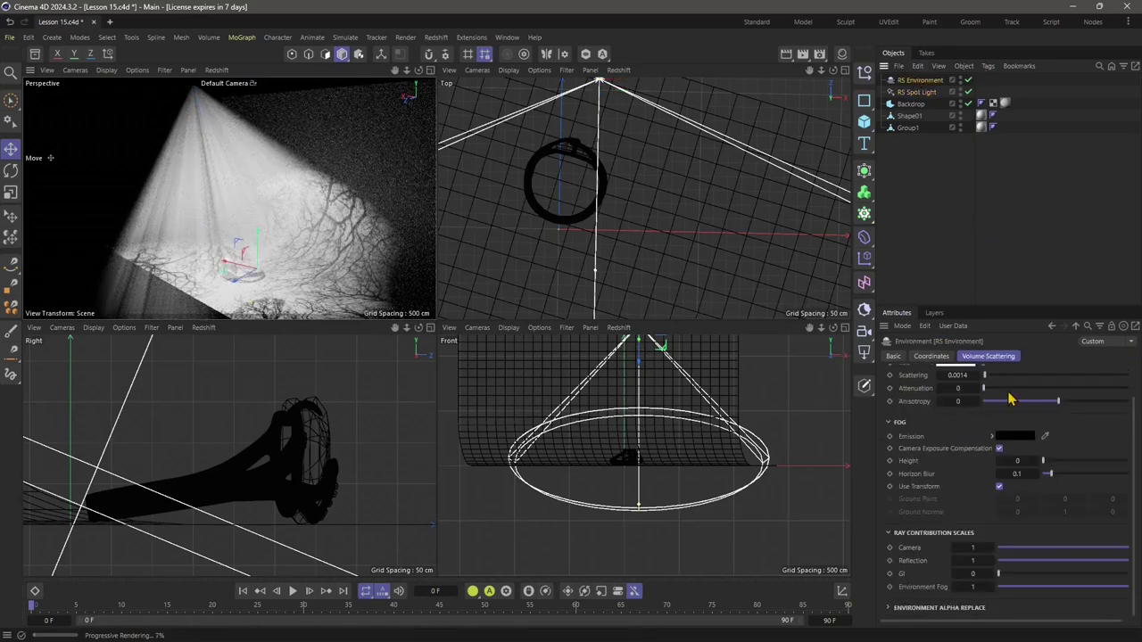
click(1013, 401)
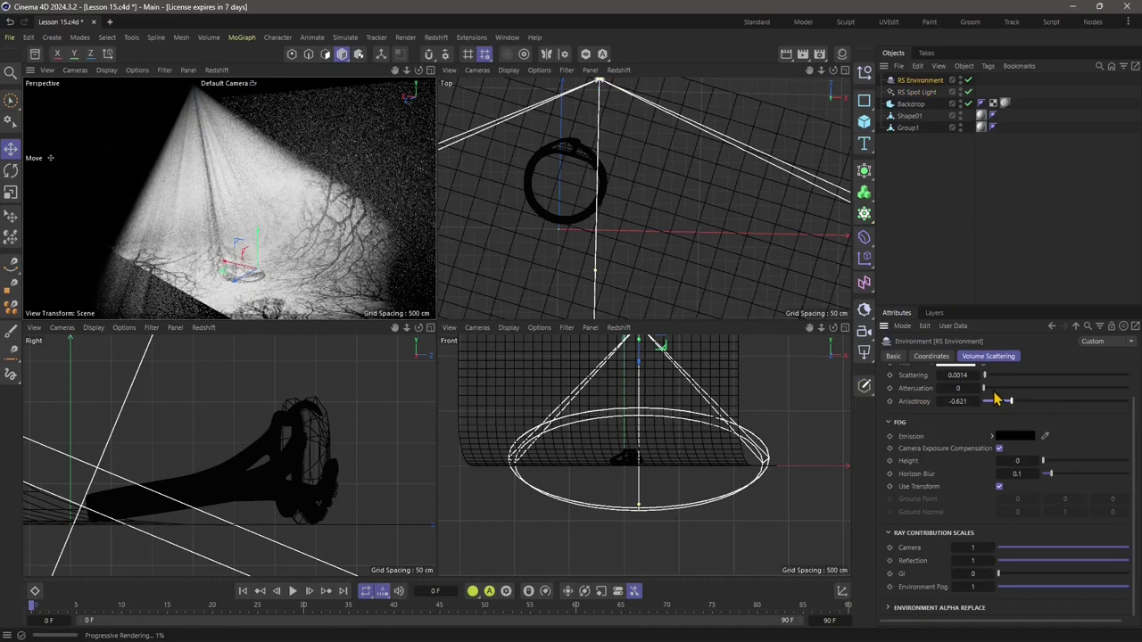
drag(985, 388, 1028, 389)
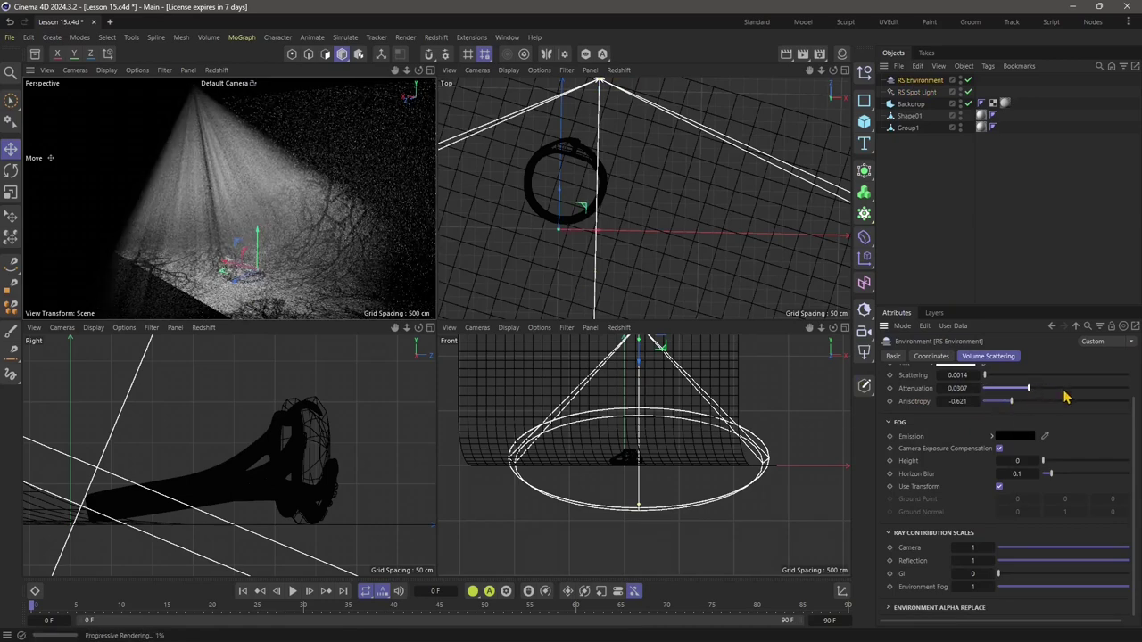
click(1063, 390)
alt+drag(218, 215, 289, 244)
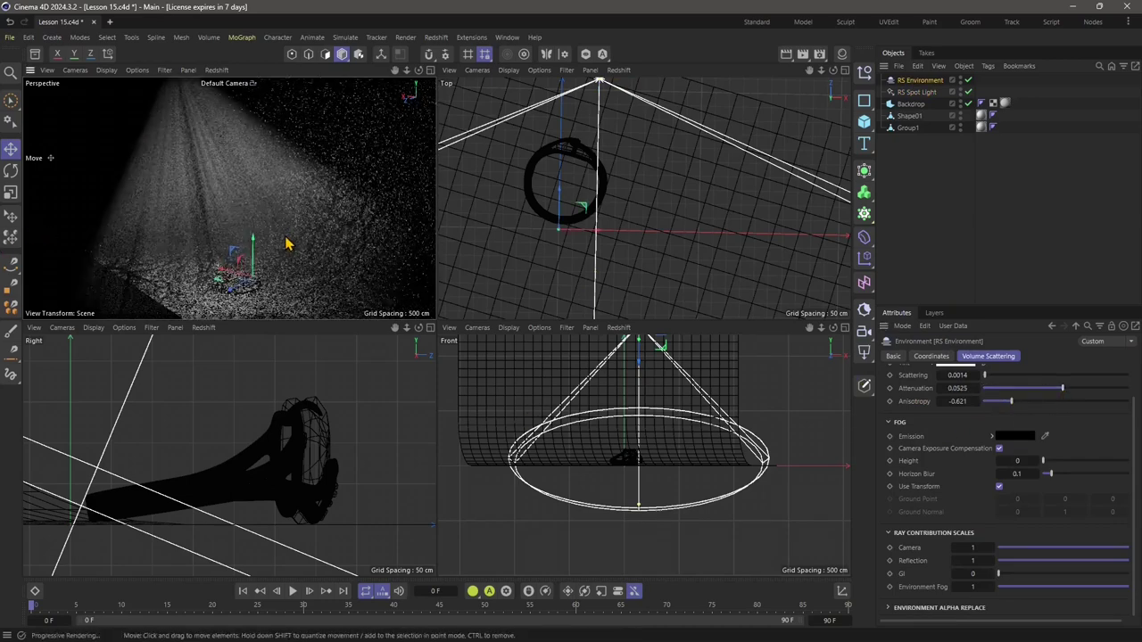
click(1092, 389)
scroll(964, 468, up, 1)
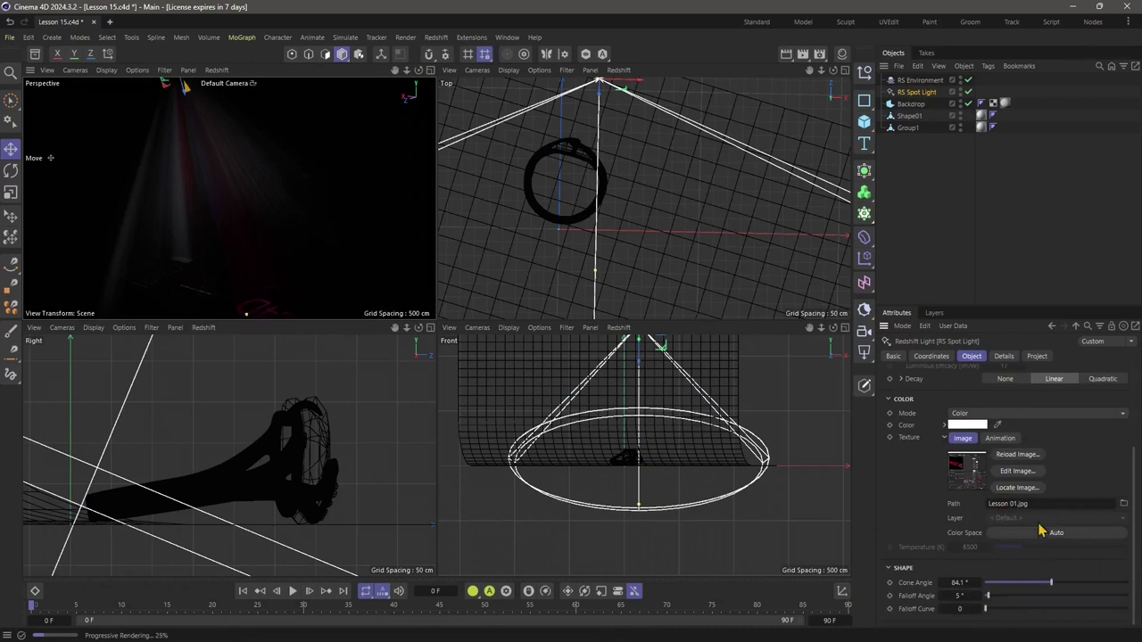
Step: Raise spot light Exposure to 8.155 and set fog Scattering 0.0018 and Attenuation 0.1
scroll(1035, 506, up, 3)
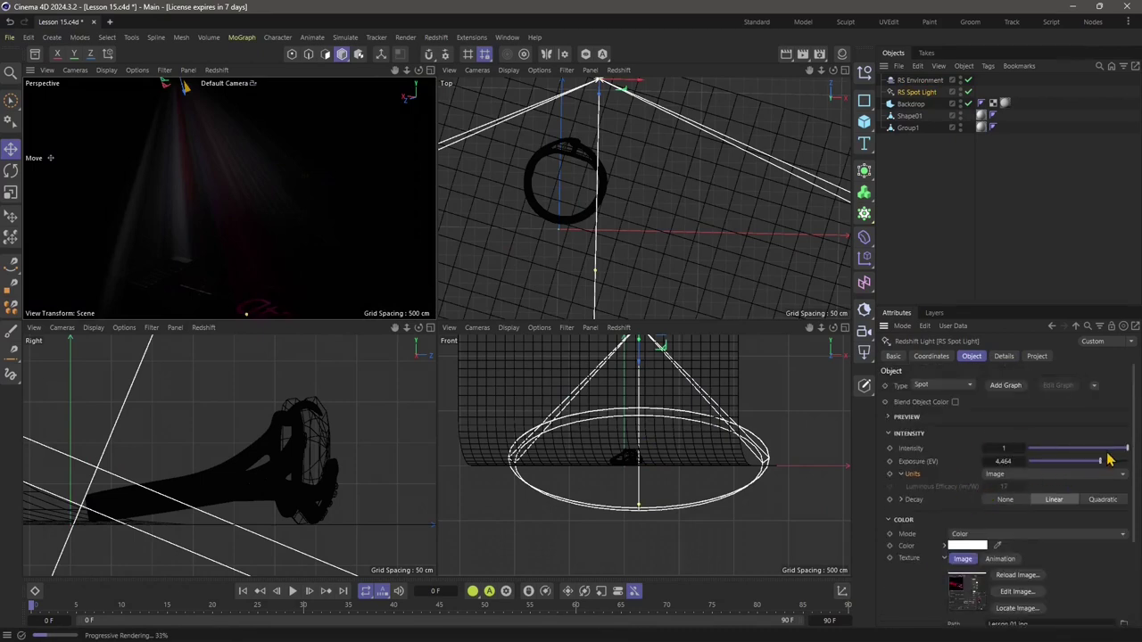
drag(1106, 467, 1119, 462)
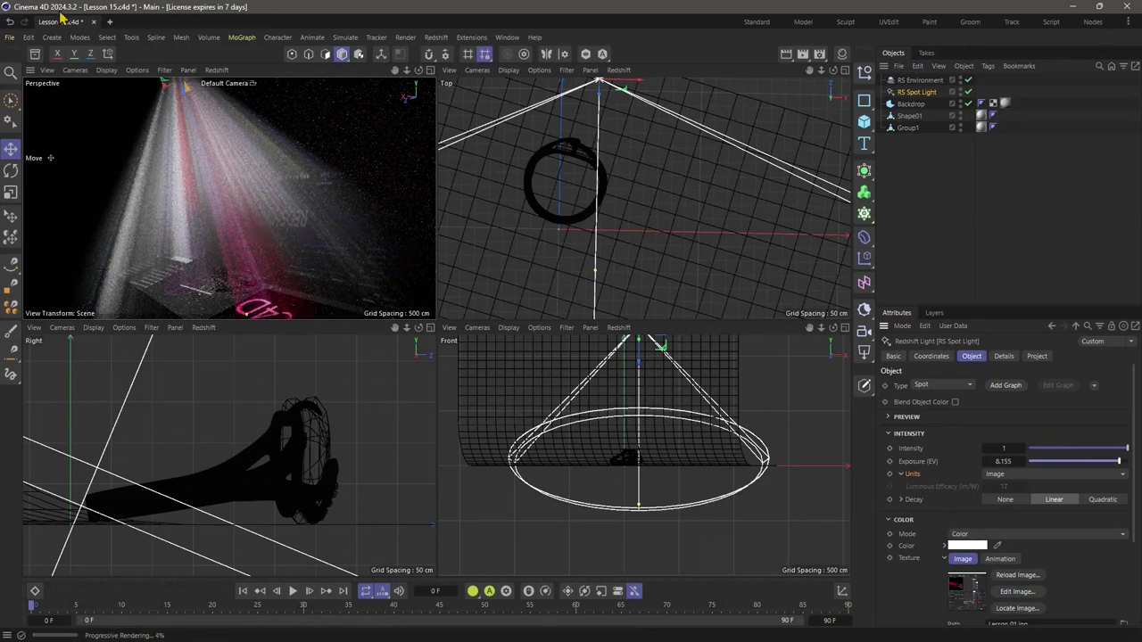
click(920, 80)
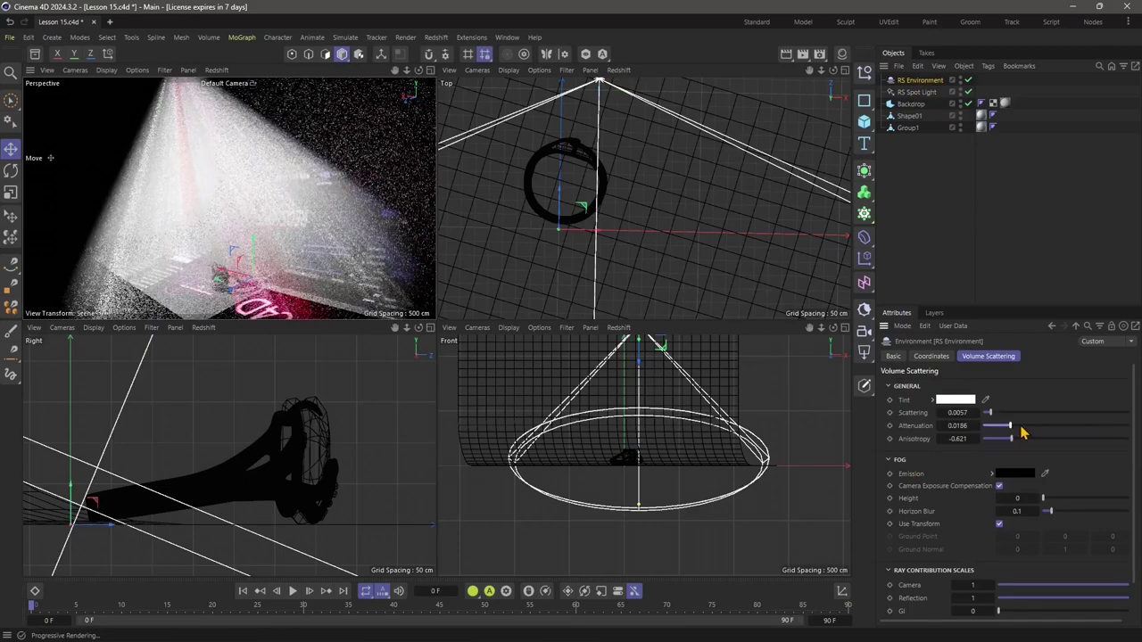
drag(1008, 426, 1130, 426)
drag(988, 413, 985, 415)
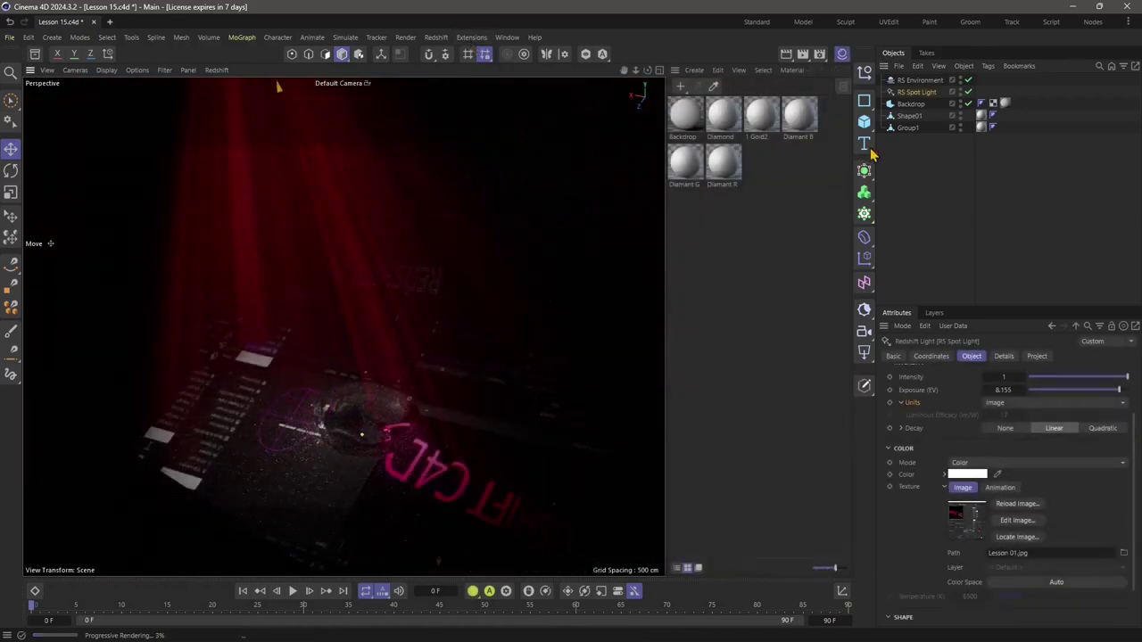
Step: Select the RS Spot Light and open its Details tab, leaving the AOV light group unchanged
click(920, 85)
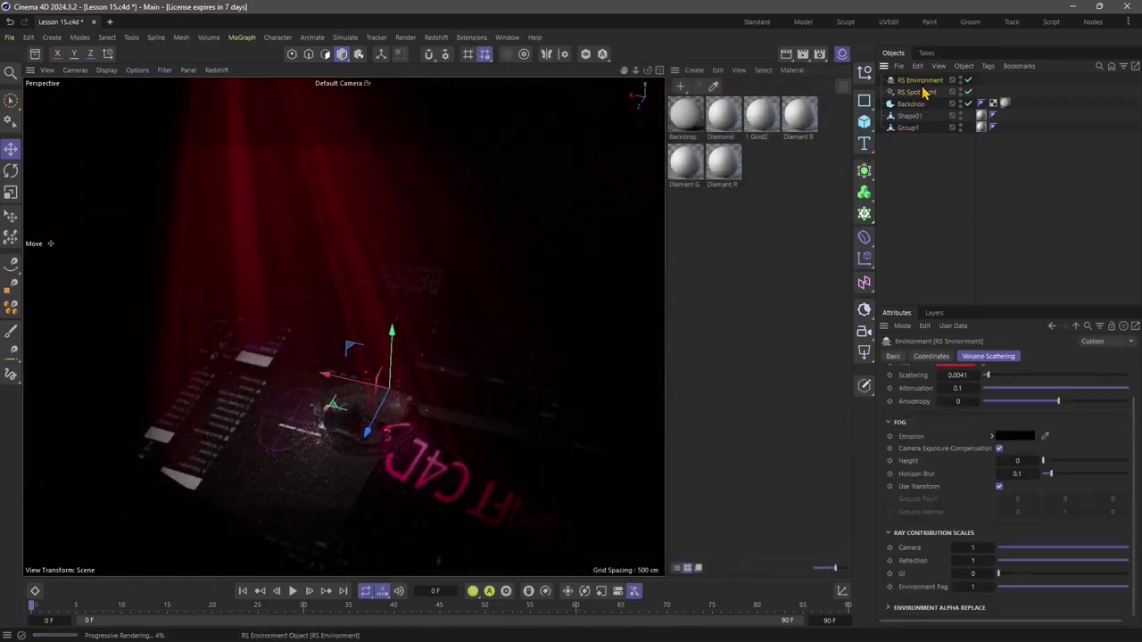
click(919, 91)
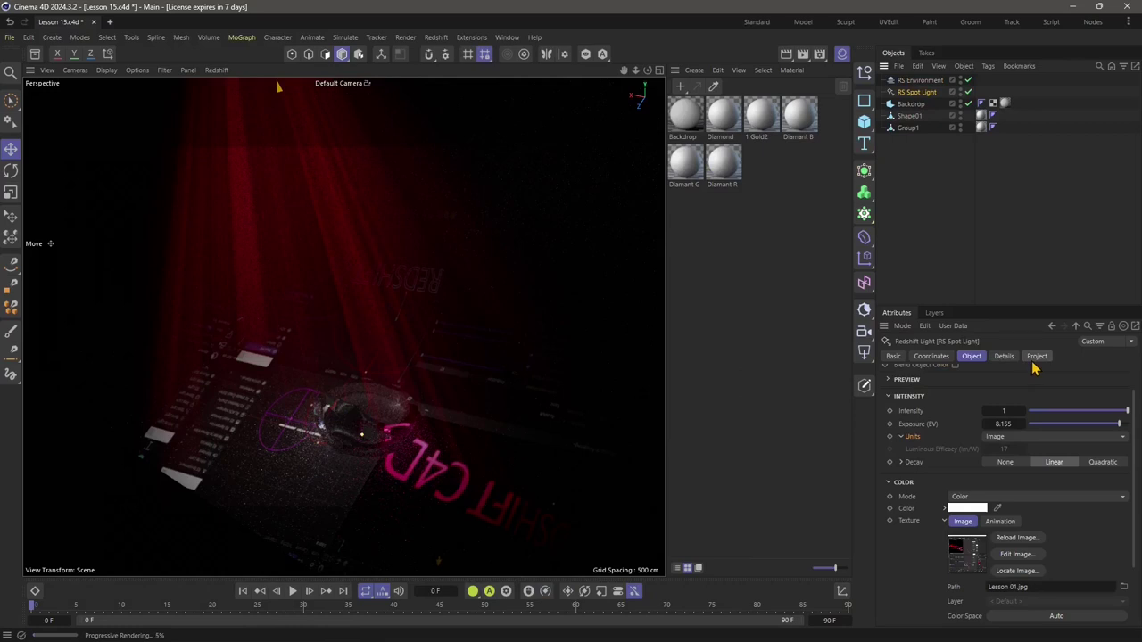
click(1004, 357)
scroll(990, 418, up, 1)
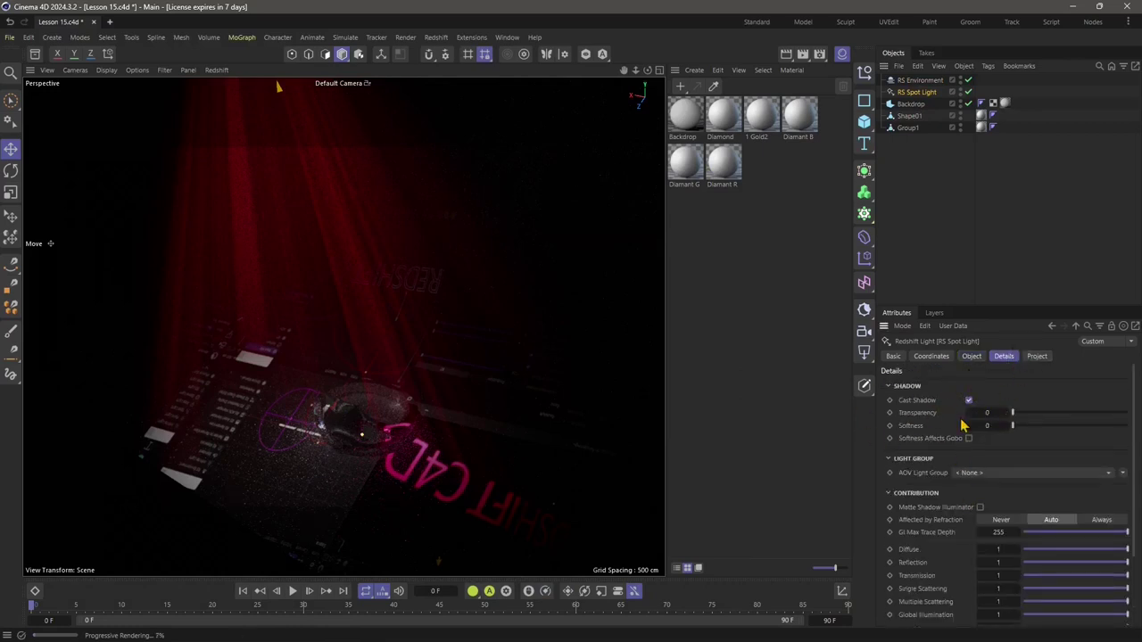
scroll(952, 460, down, 2)
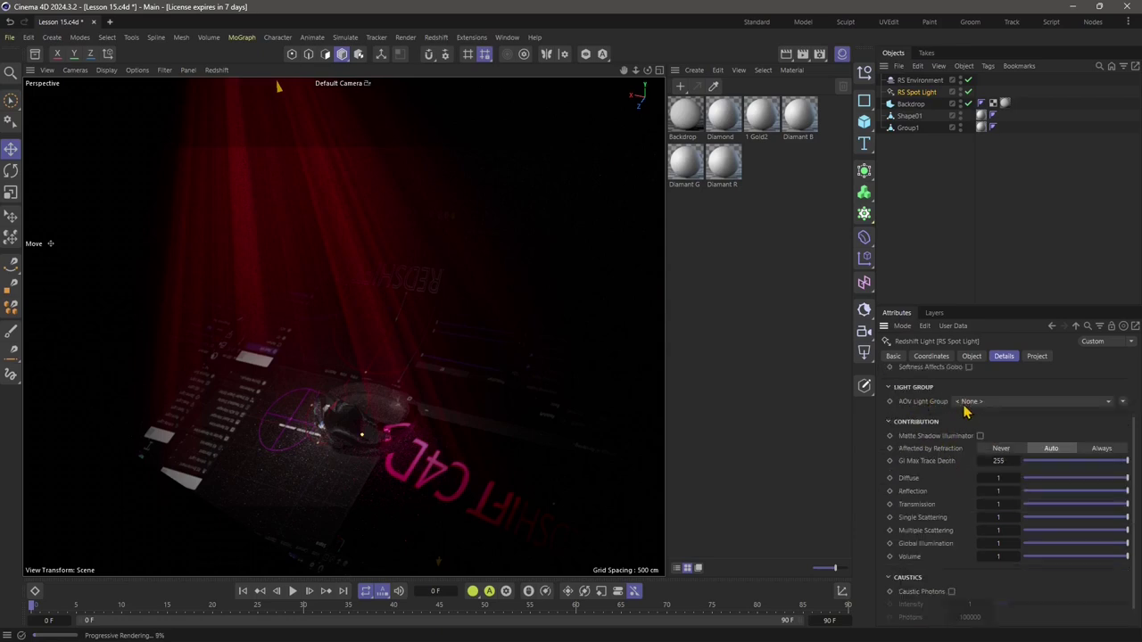
click(960, 402)
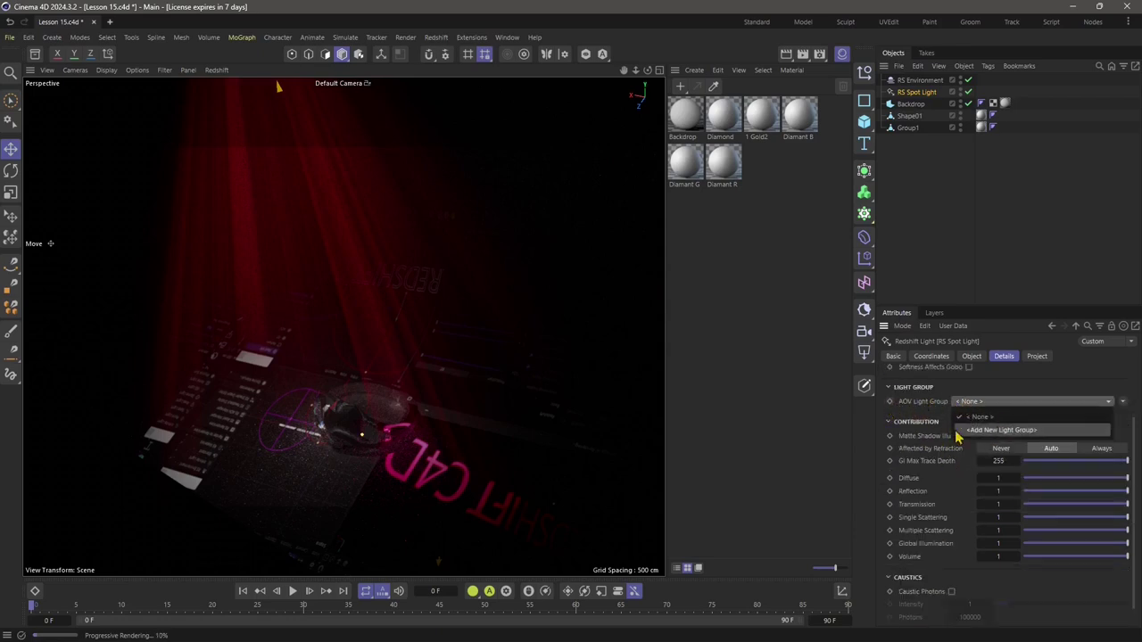
click(913, 410)
scroll(954, 436, down, 1)
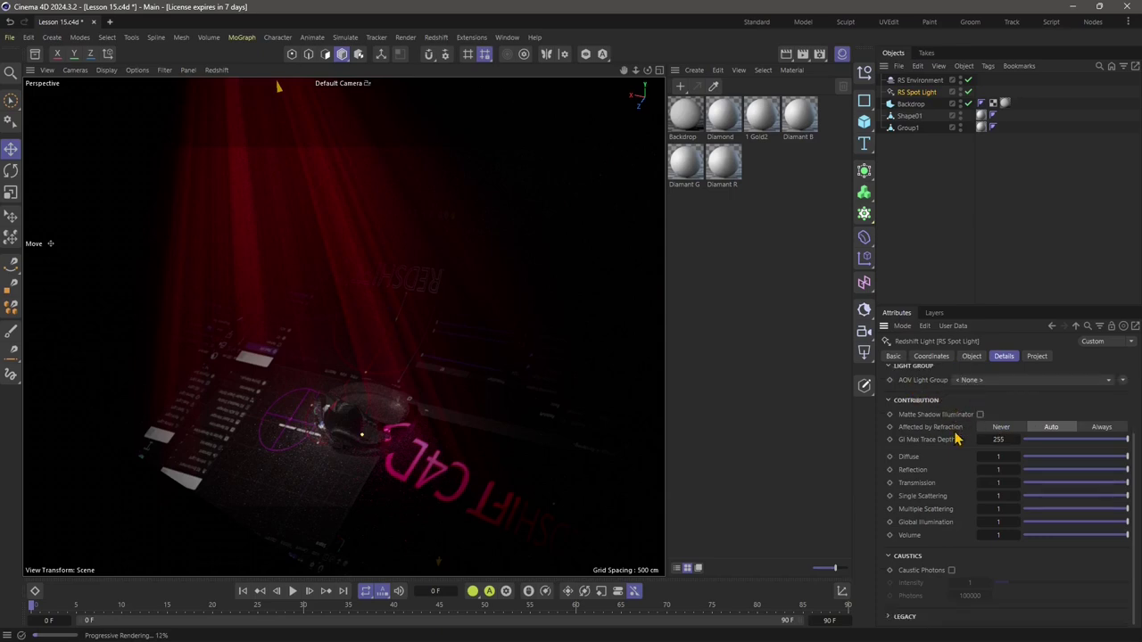
Step: Cut GI Max Trace Depth to 178, lower all contribution scales below 1, and enable Caustic Photons
click(1076, 440)
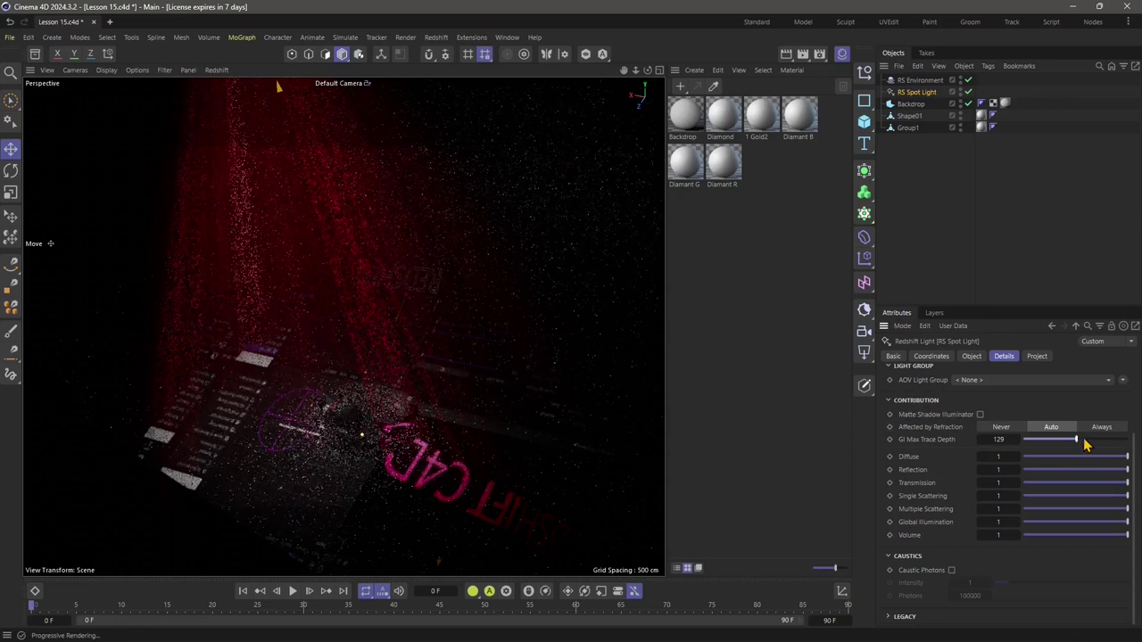
click(1083, 457)
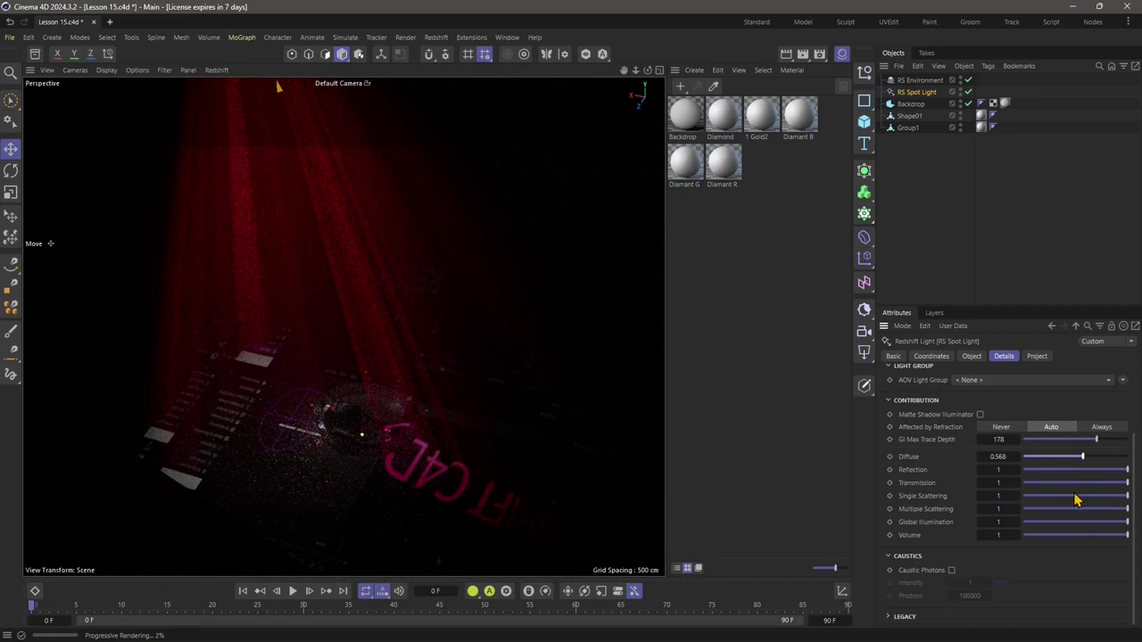
click(1094, 470)
click(1096, 483)
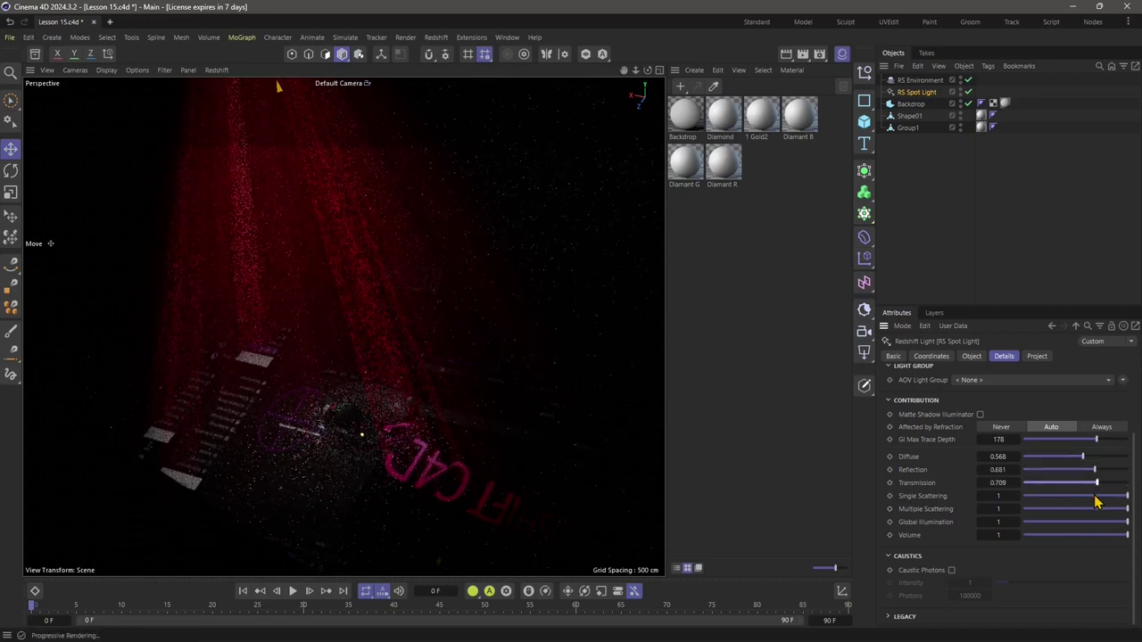
click(1092, 496)
click(1092, 509)
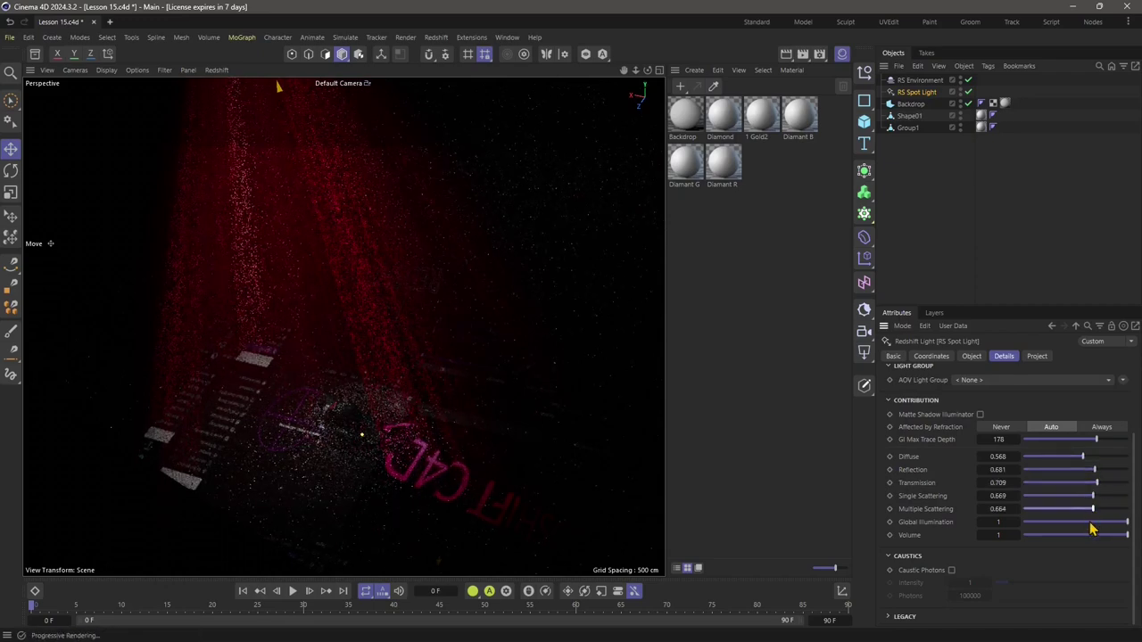
click(1088, 522)
click(1077, 535)
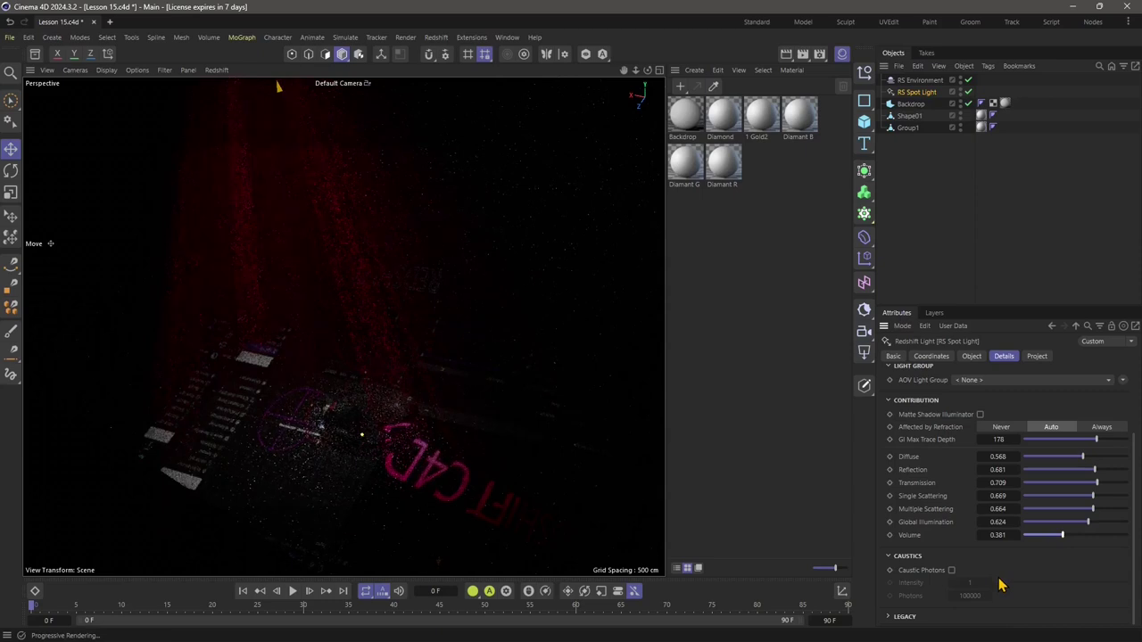
click(953, 571)
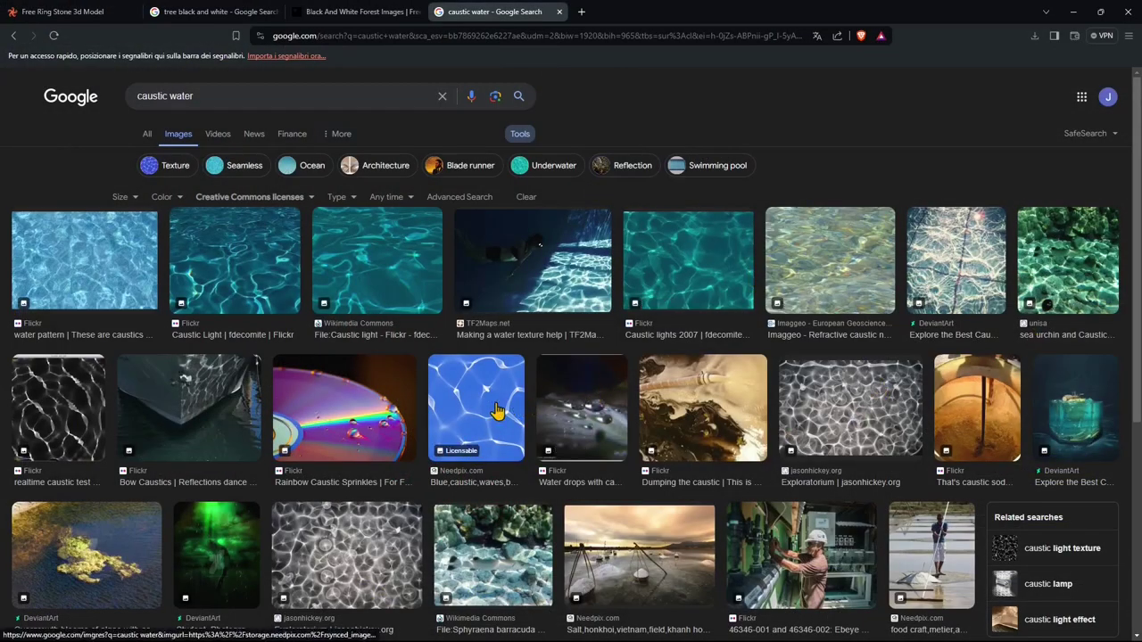
Step: Scroll through the 'caustic water' Google Images results for reference
scroll(490, 444, down, 3)
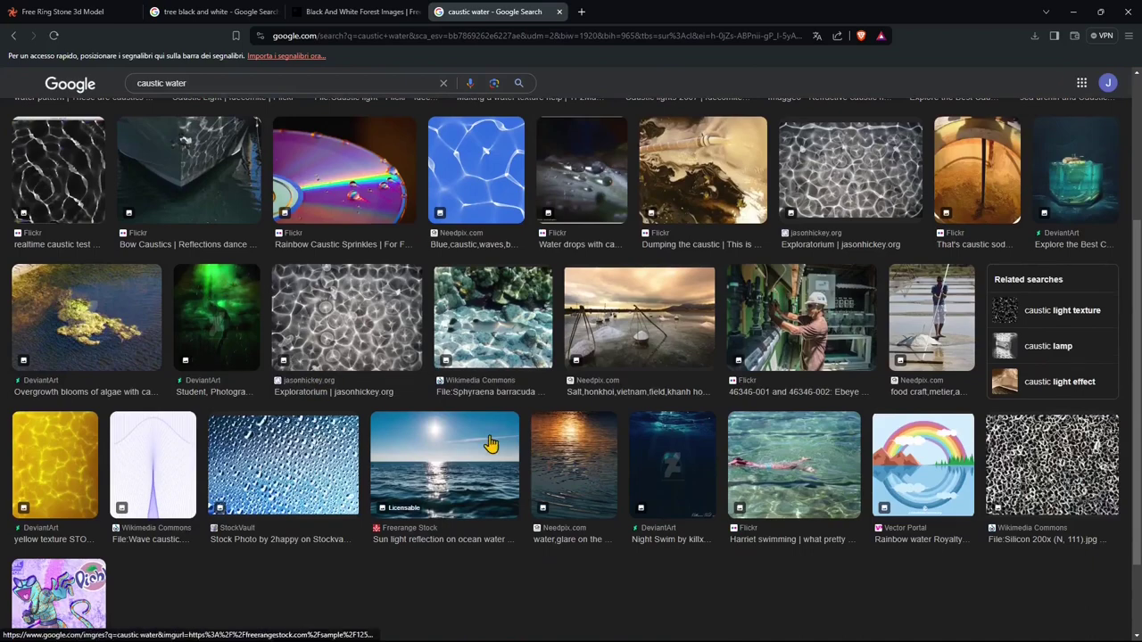
scroll(490, 443, up, 3)
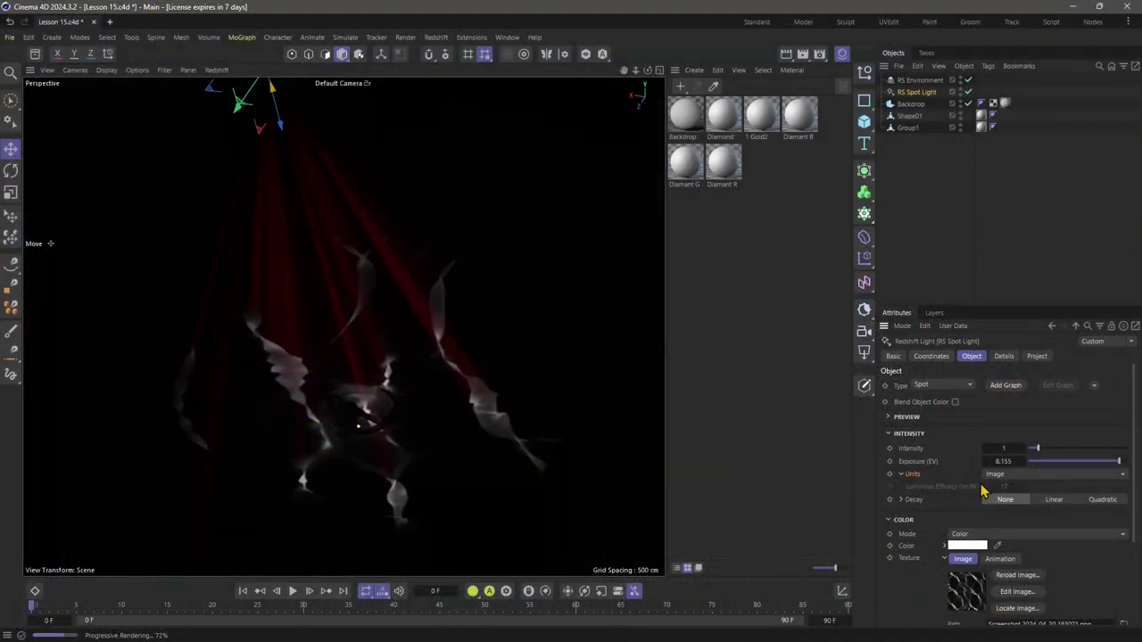
Step: Recolour the RS Environment scattering Tint from red to white with R slightly lowered
click(919, 80)
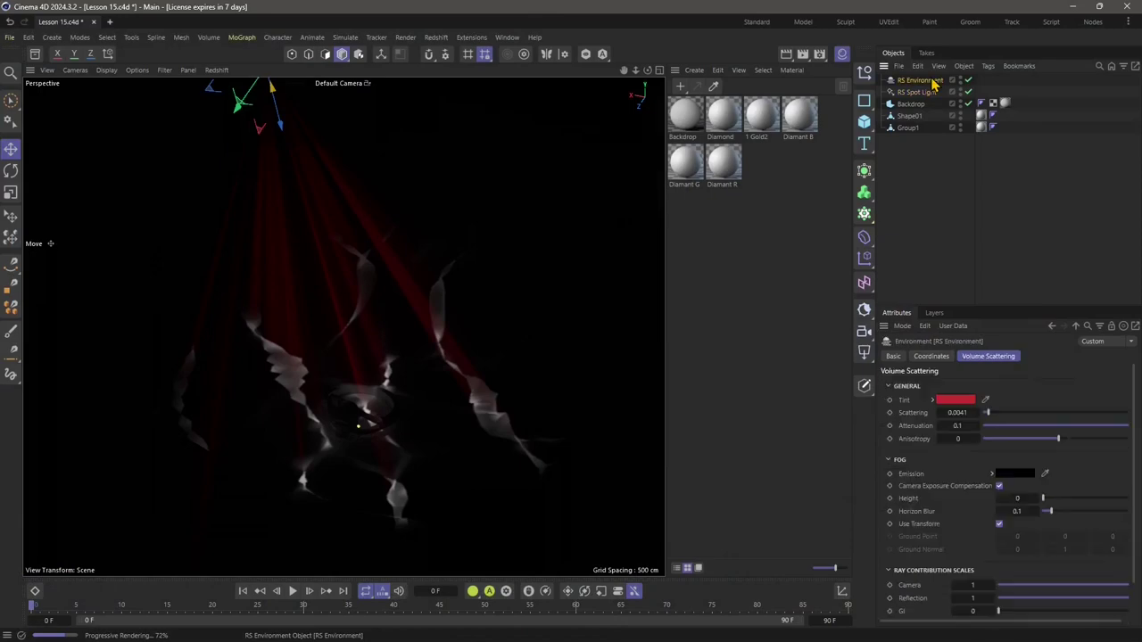
click(954, 400)
drag(892, 468, 838, 461)
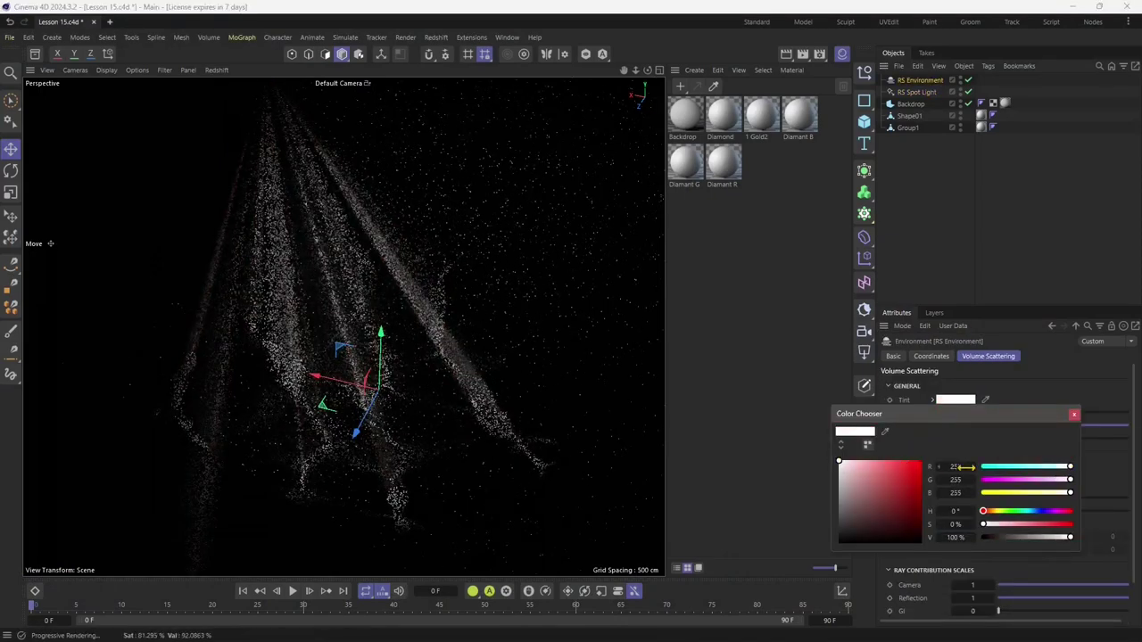
mouse_move(1069, 467)
mouse_down()
mouse_move(1055, 467)
mouse_move(1069, 467)
mouse_up()
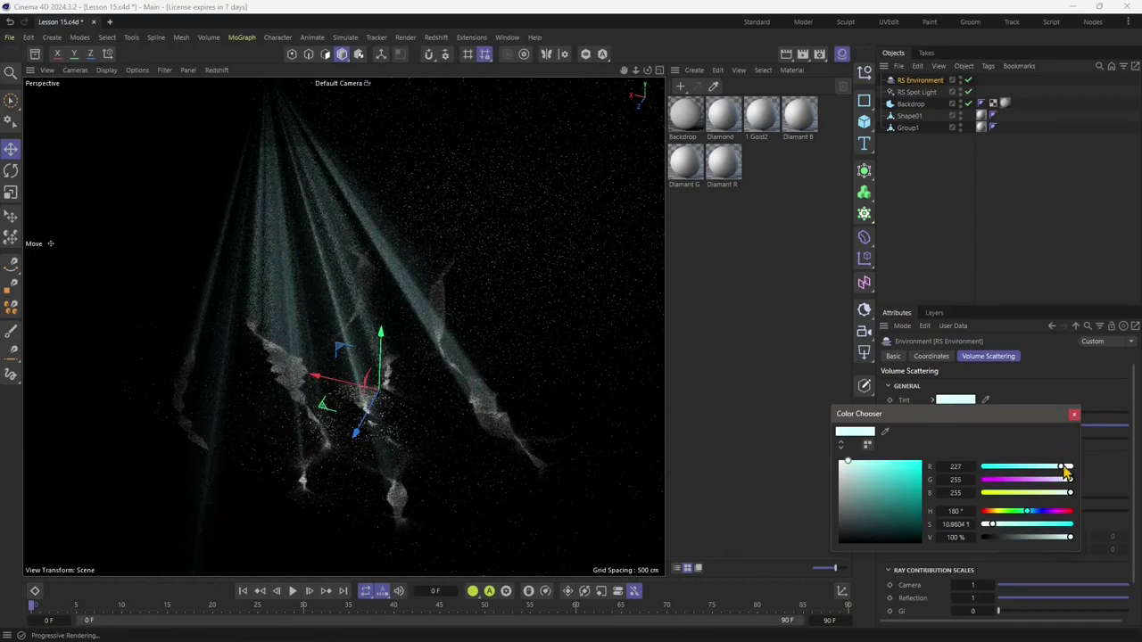
click(1075, 414)
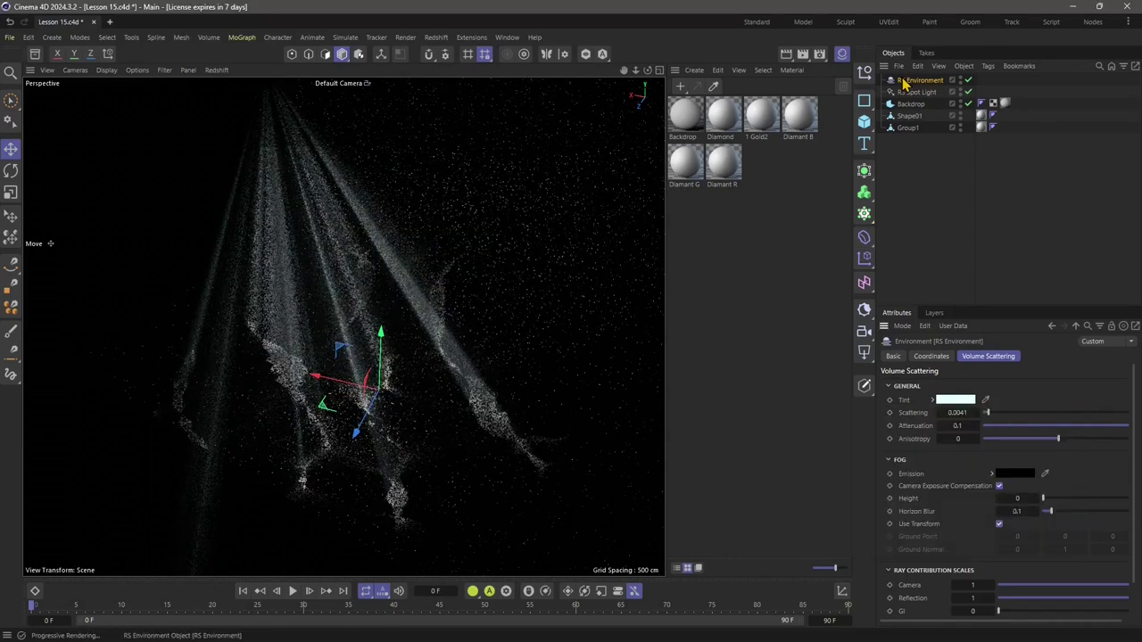
Step: Add an RS Dome Light from the Redshift Lights menu
click(865, 309)
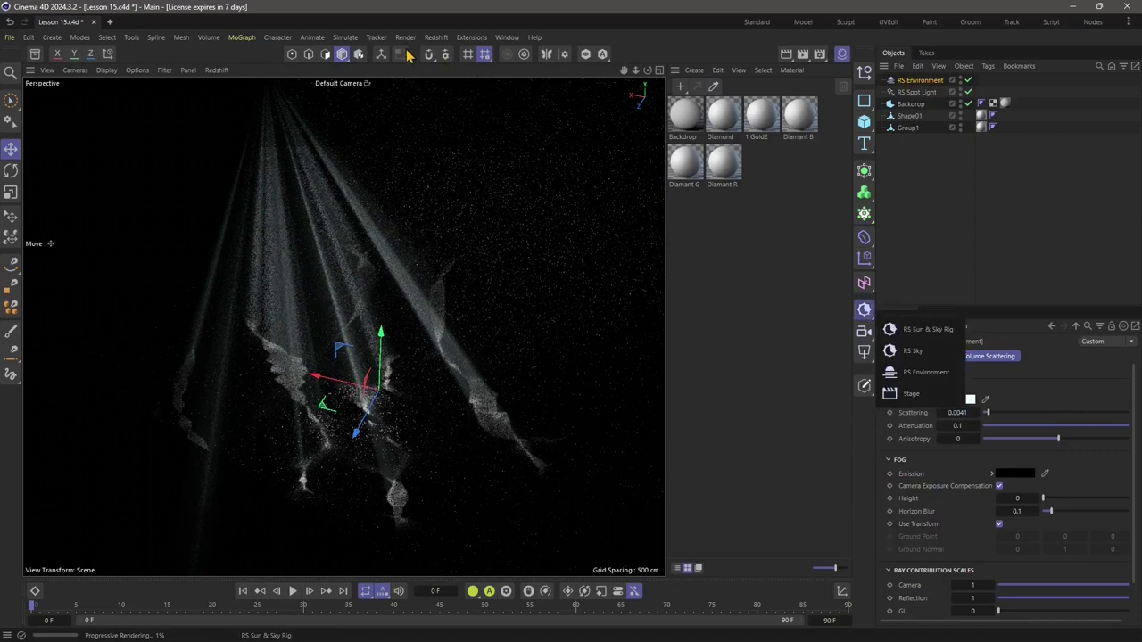
click(436, 37)
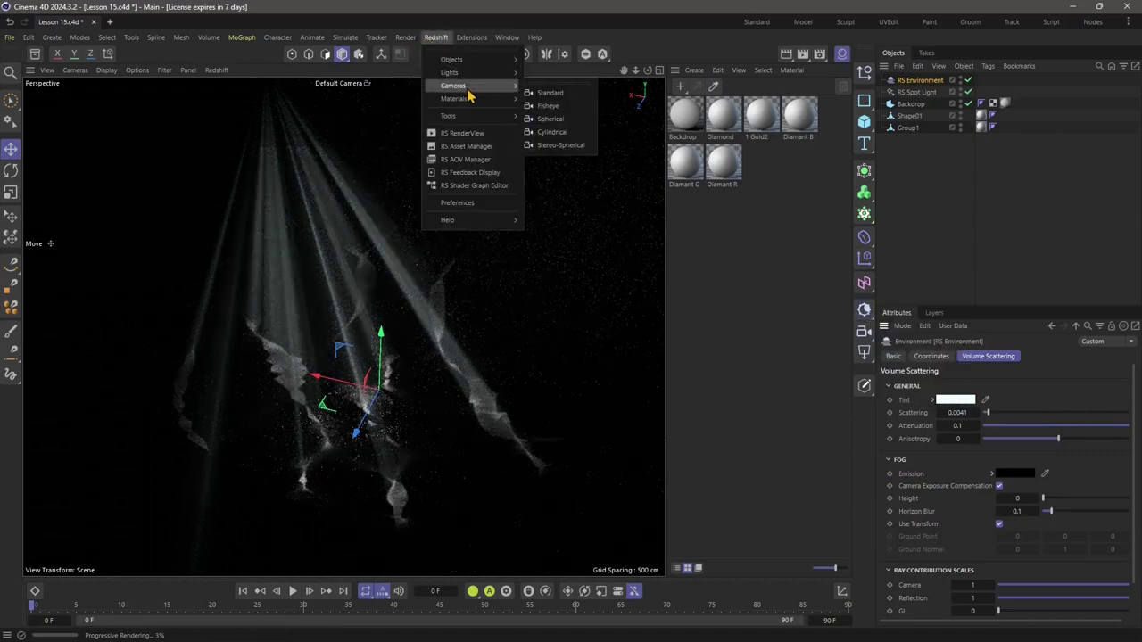
mouse_move(473, 72)
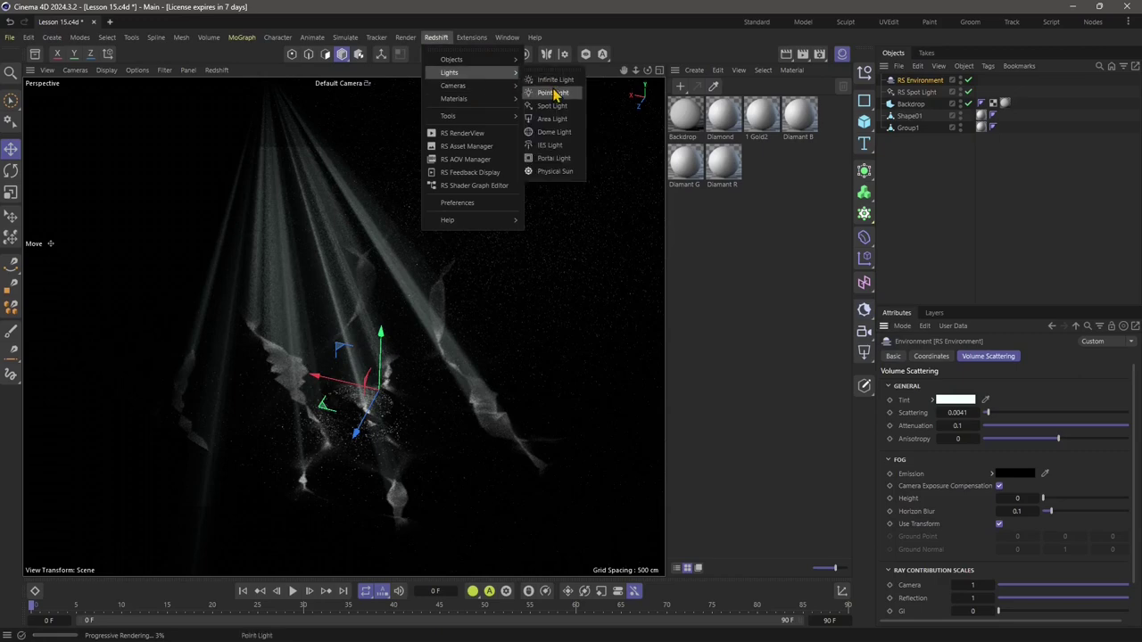
click(552, 132)
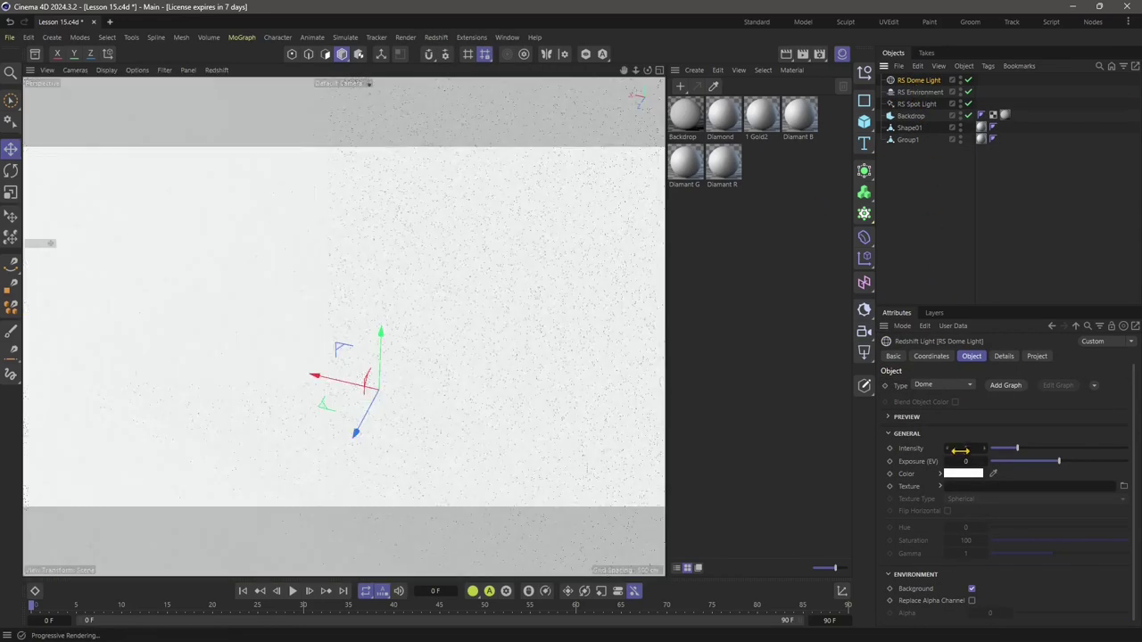
Step: Set the dome light's Color to a dark teal in the Color Chooser
click(966, 477)
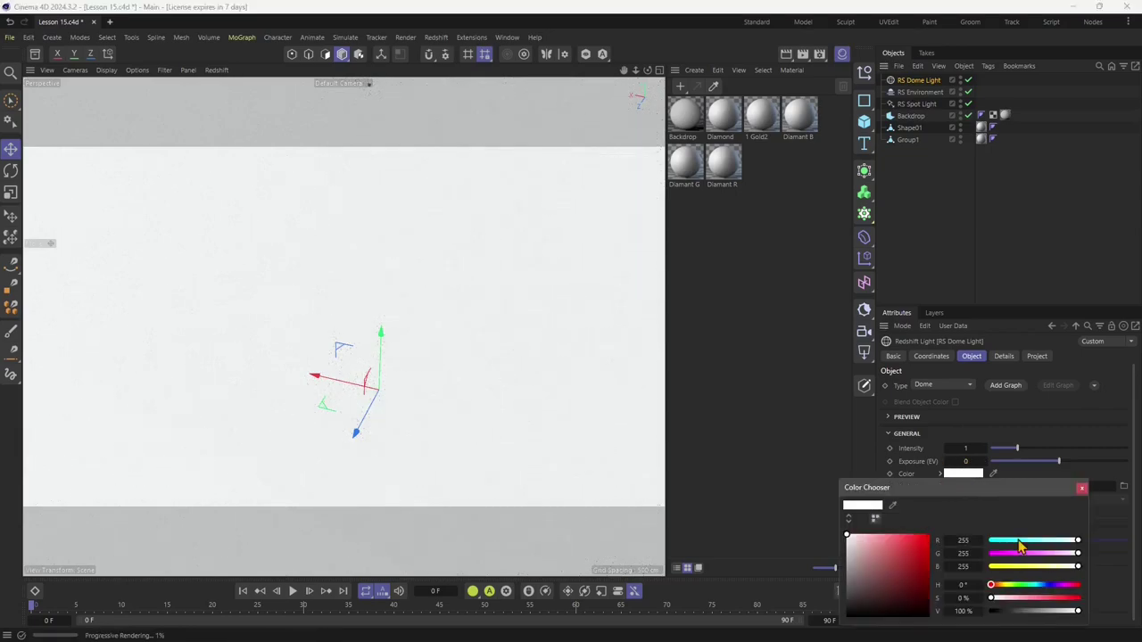
drag(1020, 548, 1003, 545)
drag(1002, 492, 850, 246)
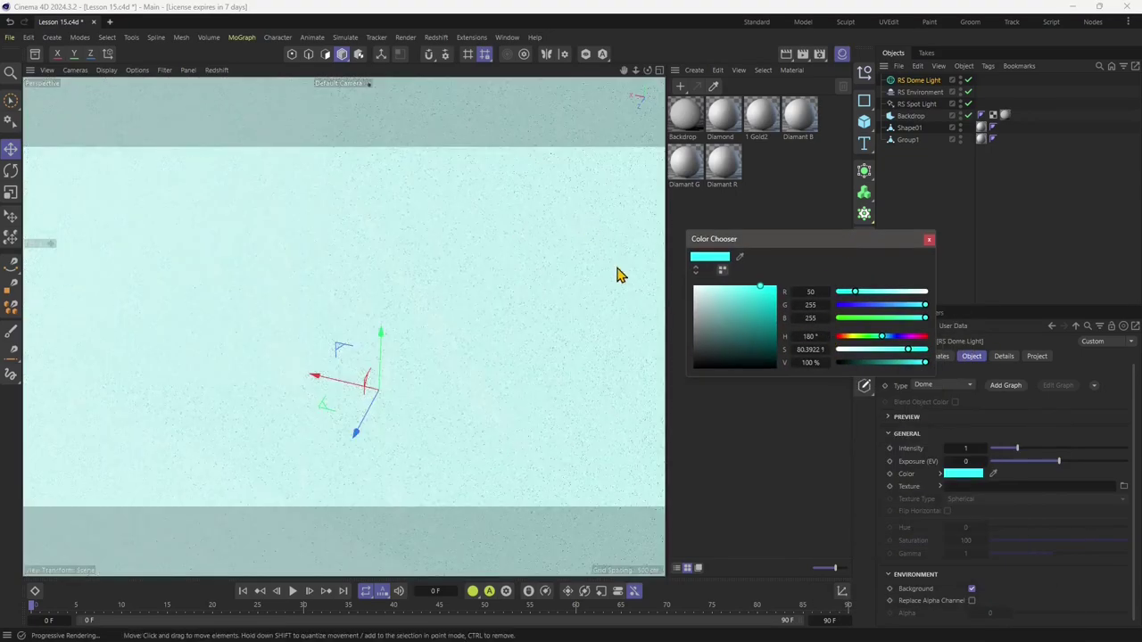
drag(758, 330, 757, 353)
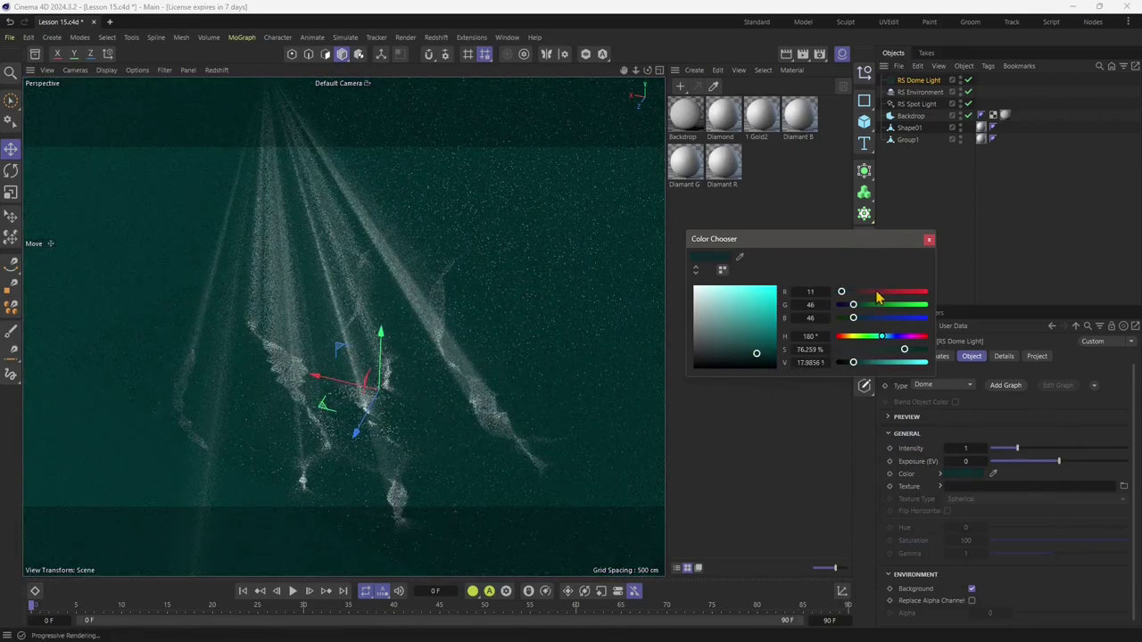
click(929, 241)
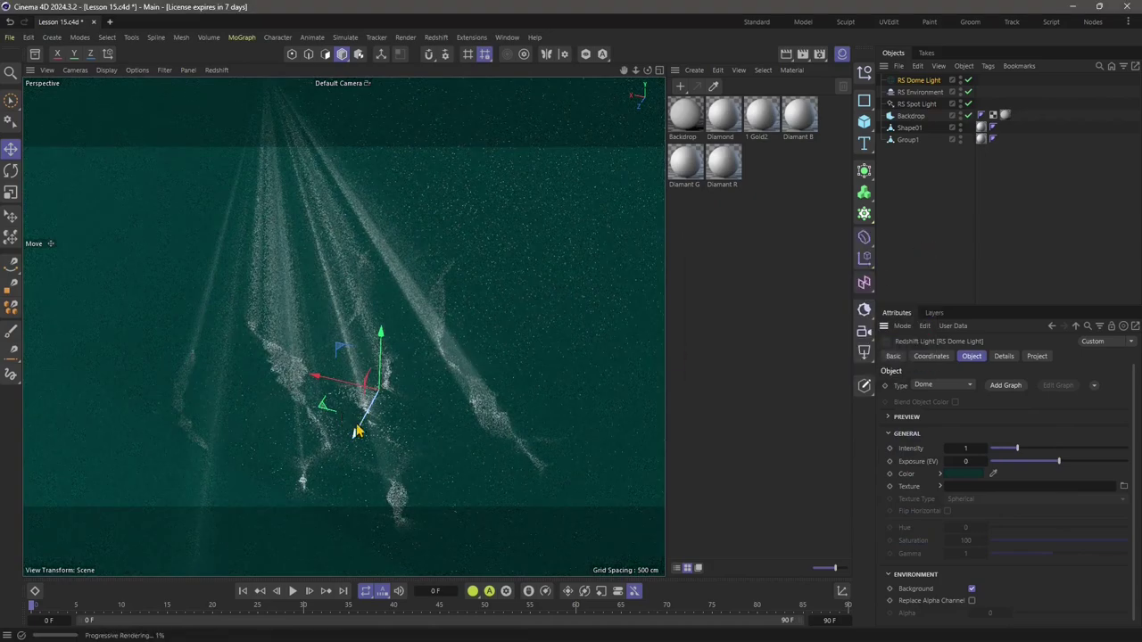
scroll(395, 424, up, 6)
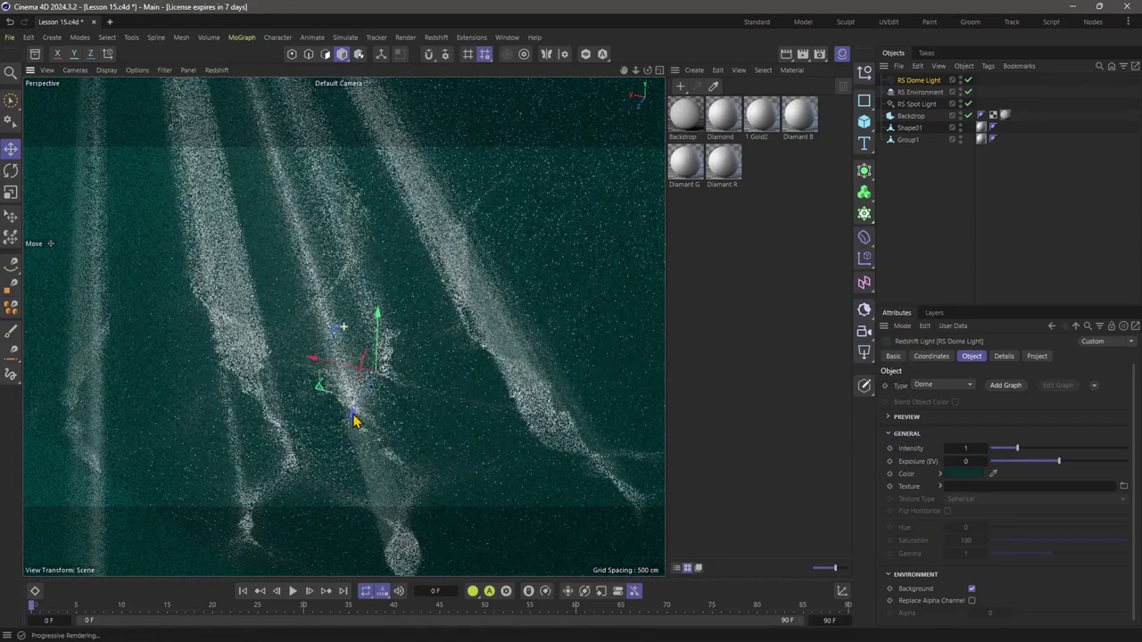
Step: Lower the RS Spot Light's volume contribution to 0.121
alt+drag(355, 399, 402, 388)
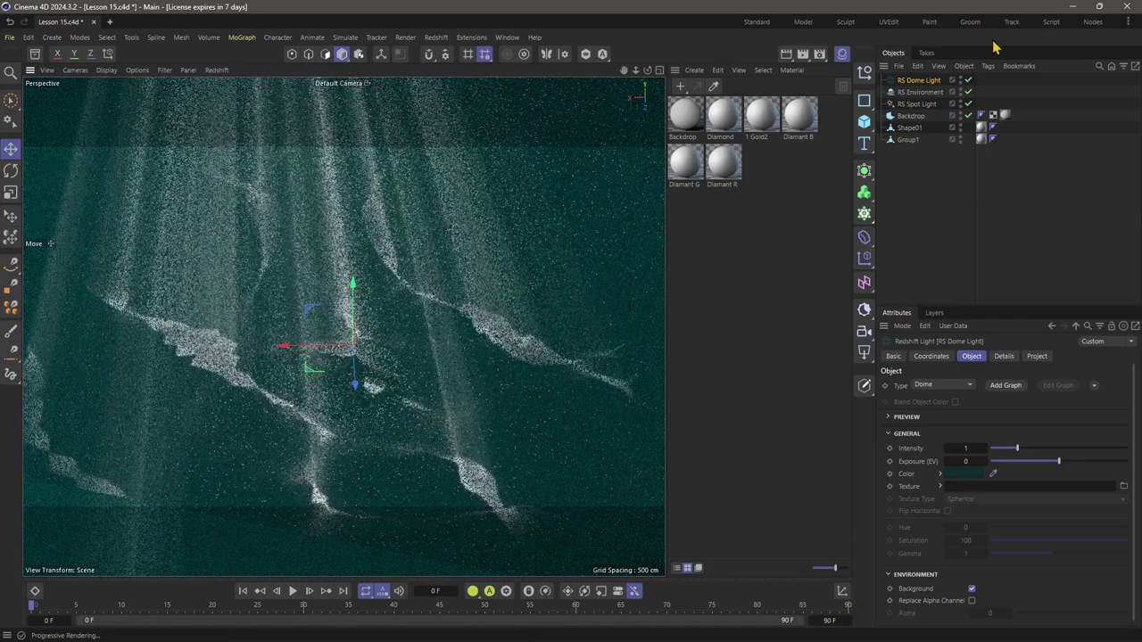
click(918, 104)
scroll(1100, 577, down, 3)
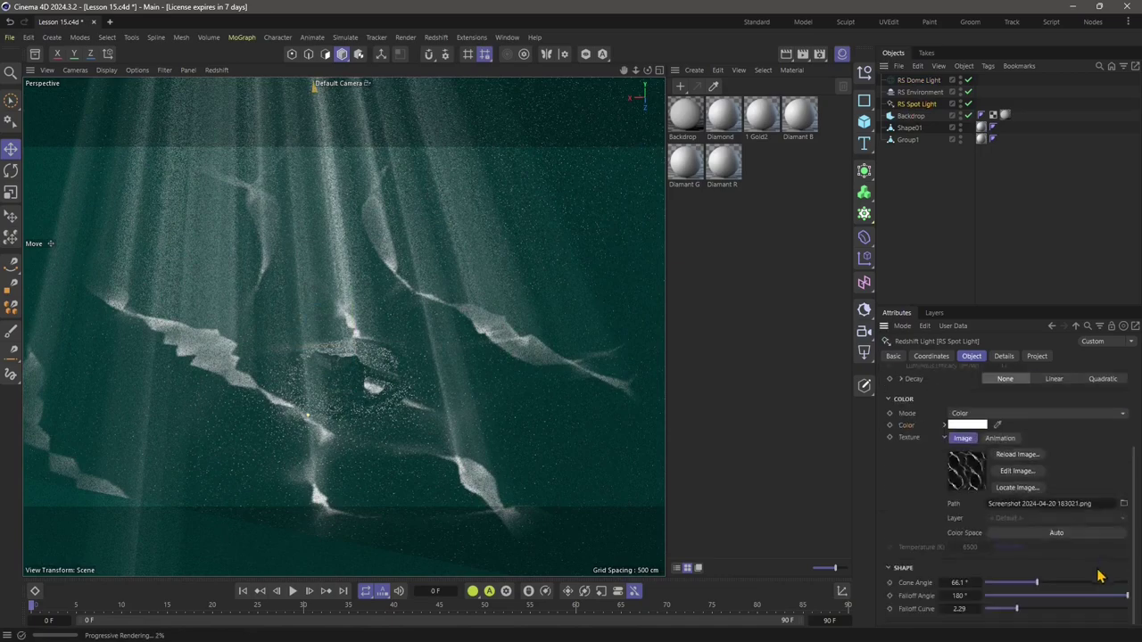
click(1004, 356)
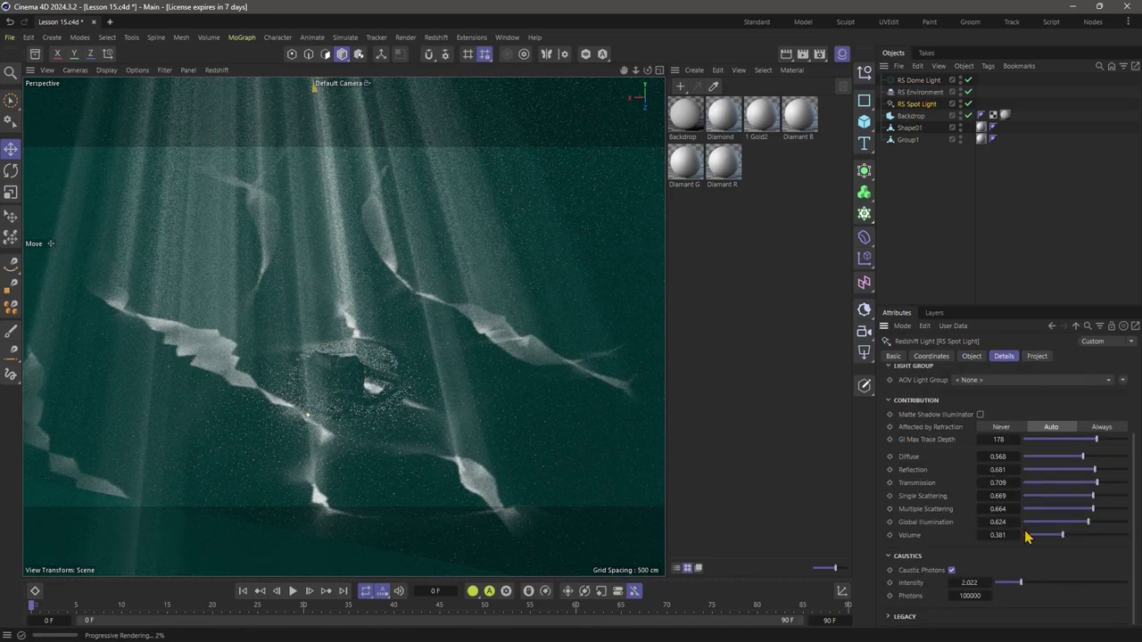
drag(1028, 536, 1039, 548)
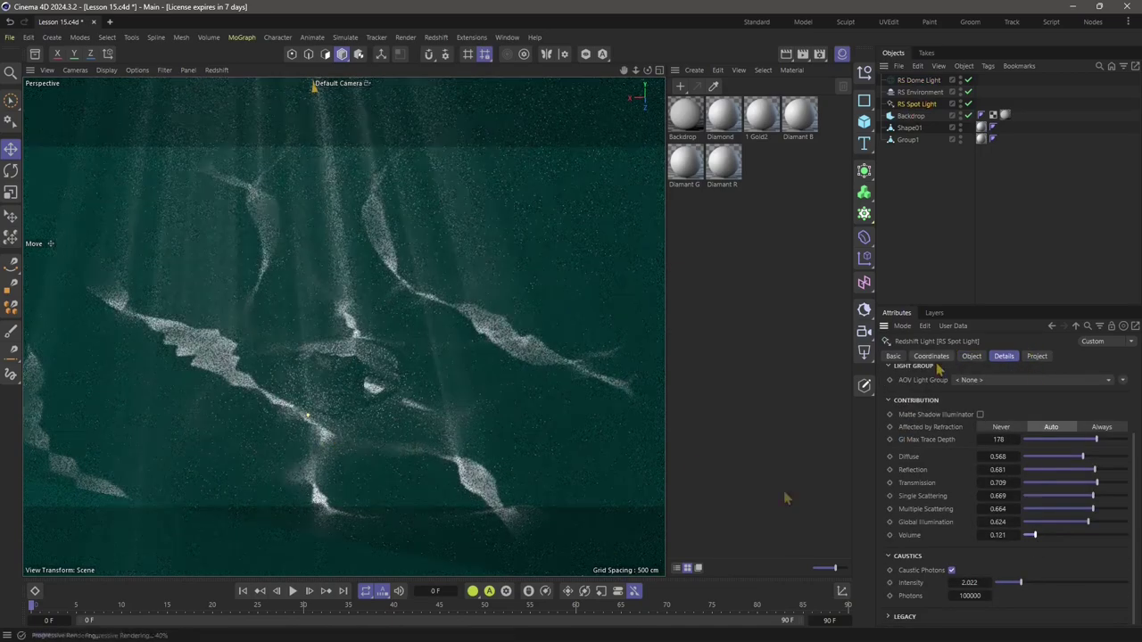
Step: Clear the RS Spot Light's Color texture path so the beam is unpatterned
scroll(1008, 528, up, 2)
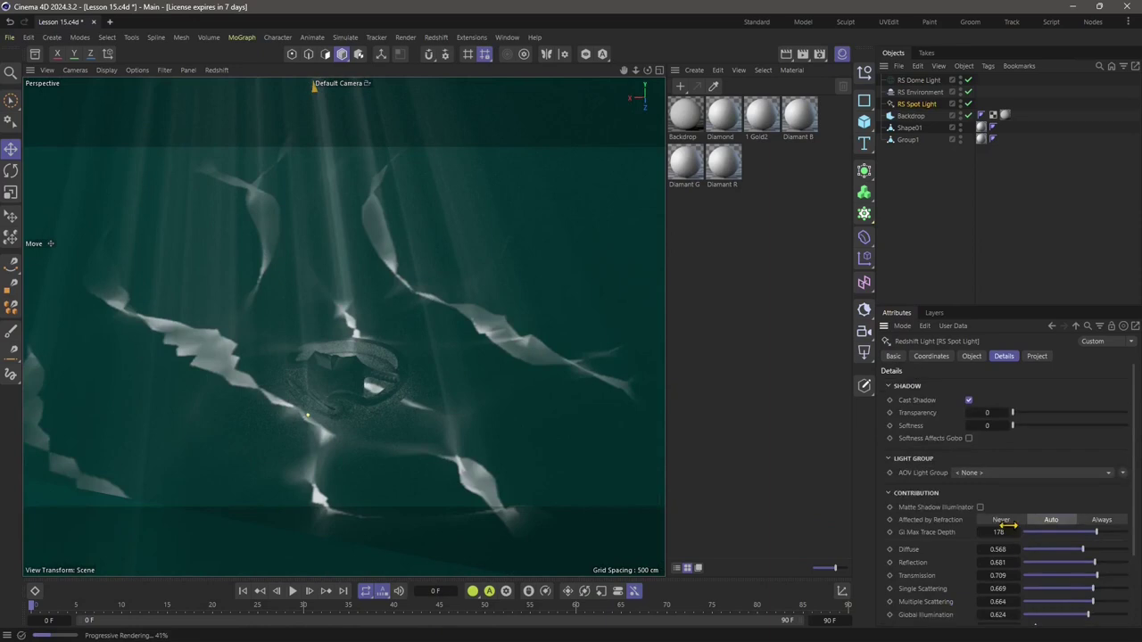
click(919, 92)
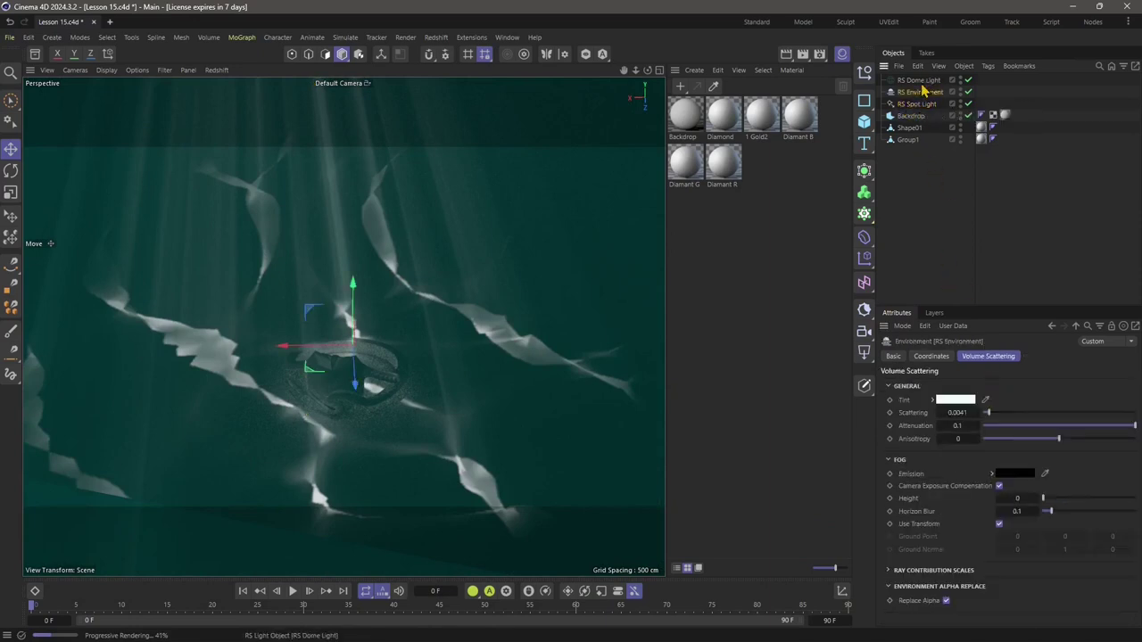
click(919, 103)
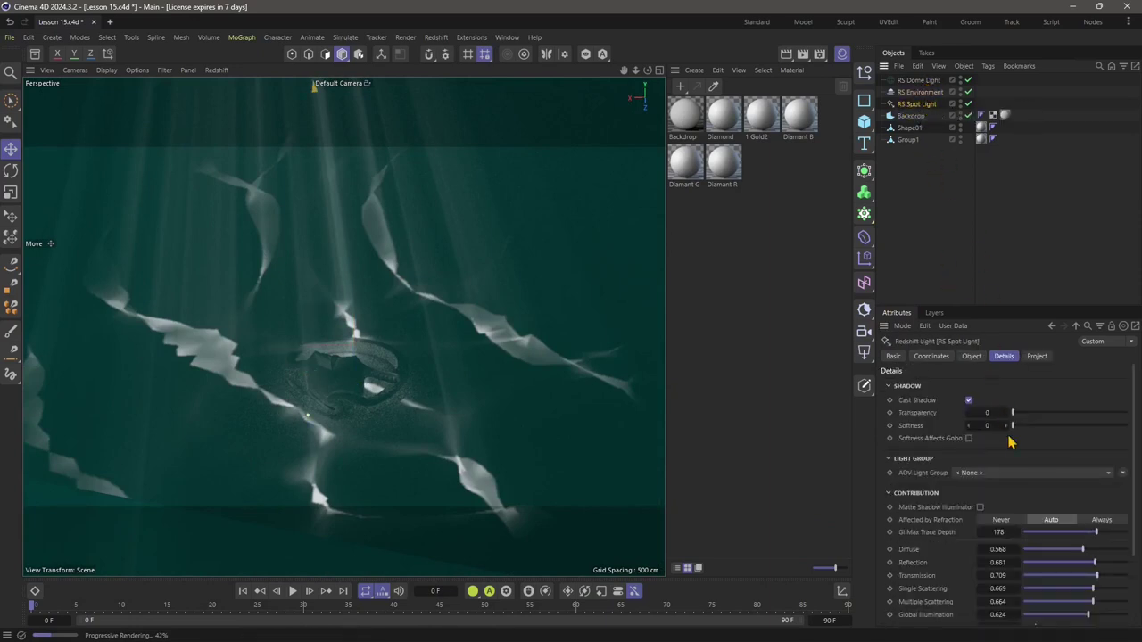
click(970, 356)
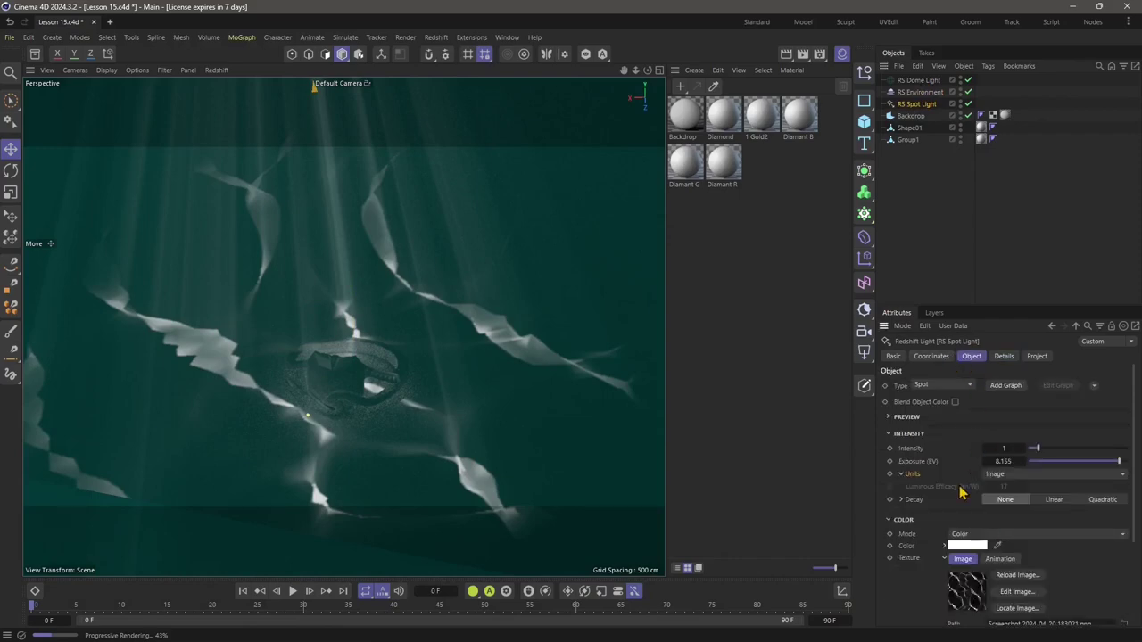
scroll(962, 493, down, 3)
click(1089, 506)
key(ctrl+a)
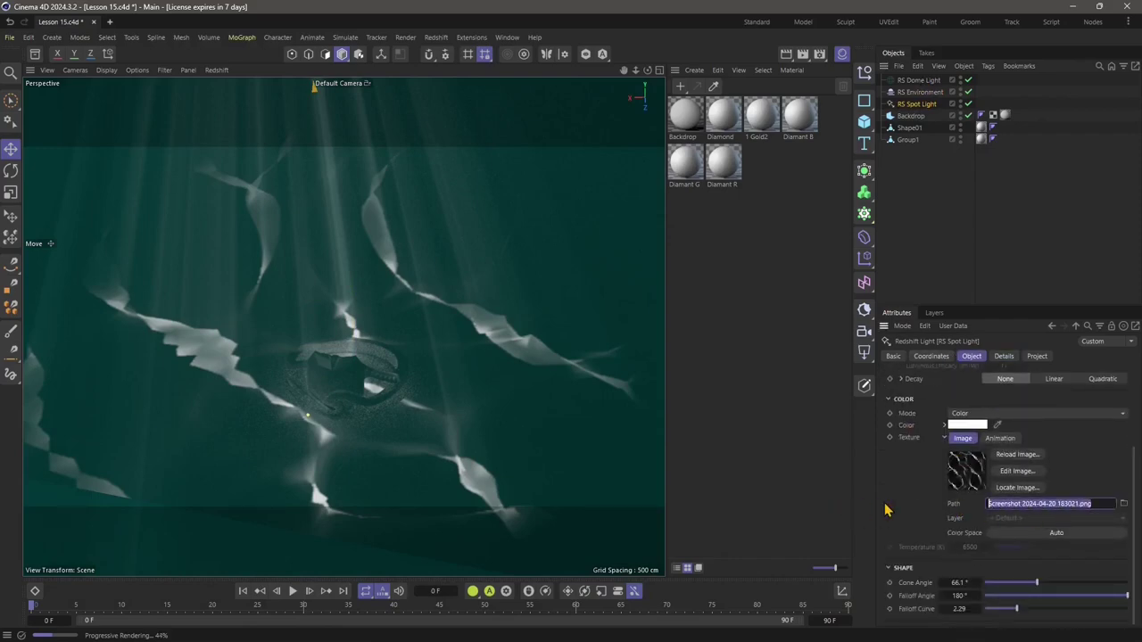
key(BackSpace)
click(758, 267)
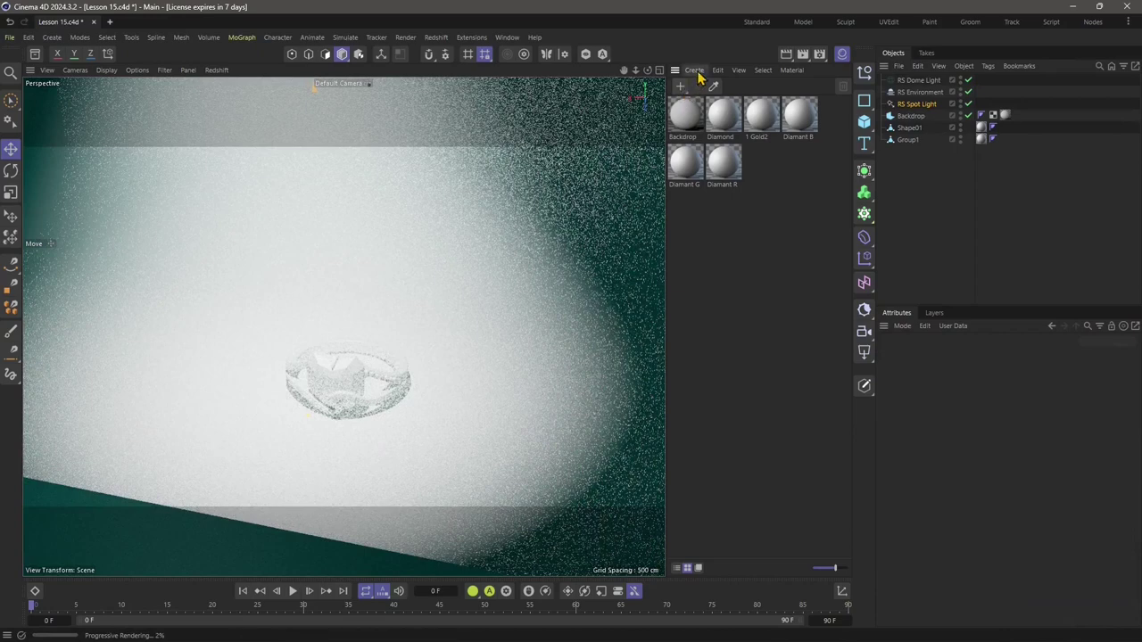
Step: Create an RS Noise Volume material and arrange its shader graph nodes
click(694, 69)
mouse_move(710, 108)
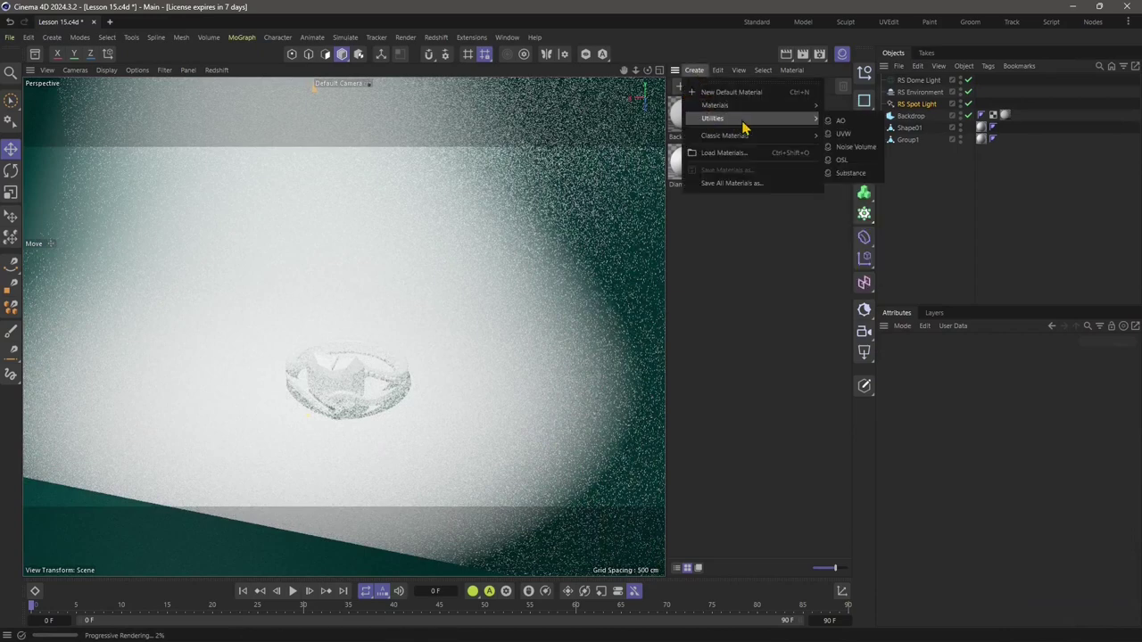
click(855, 147)
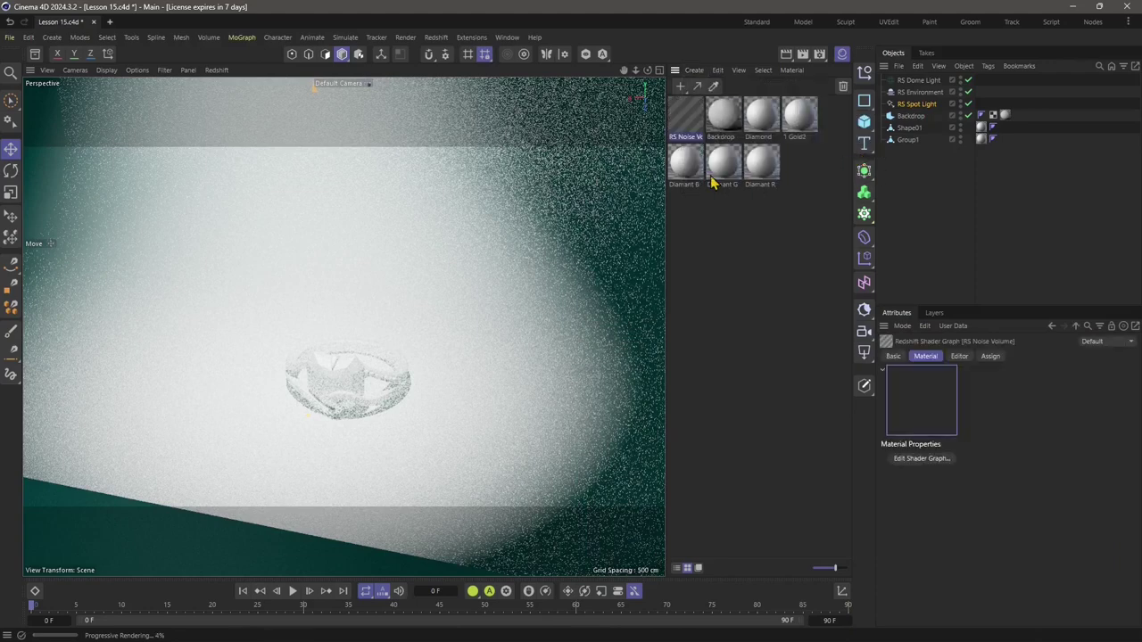
double_click(690, 128)
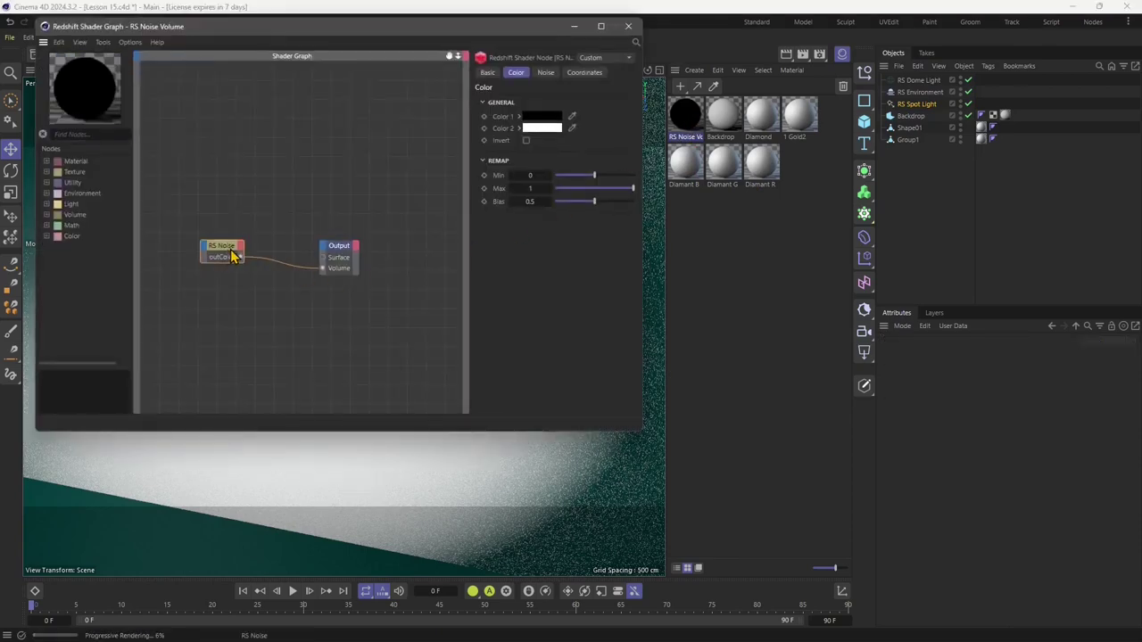
drag(230, 255, 214, 253)
drag(338, 252, 360, 246)
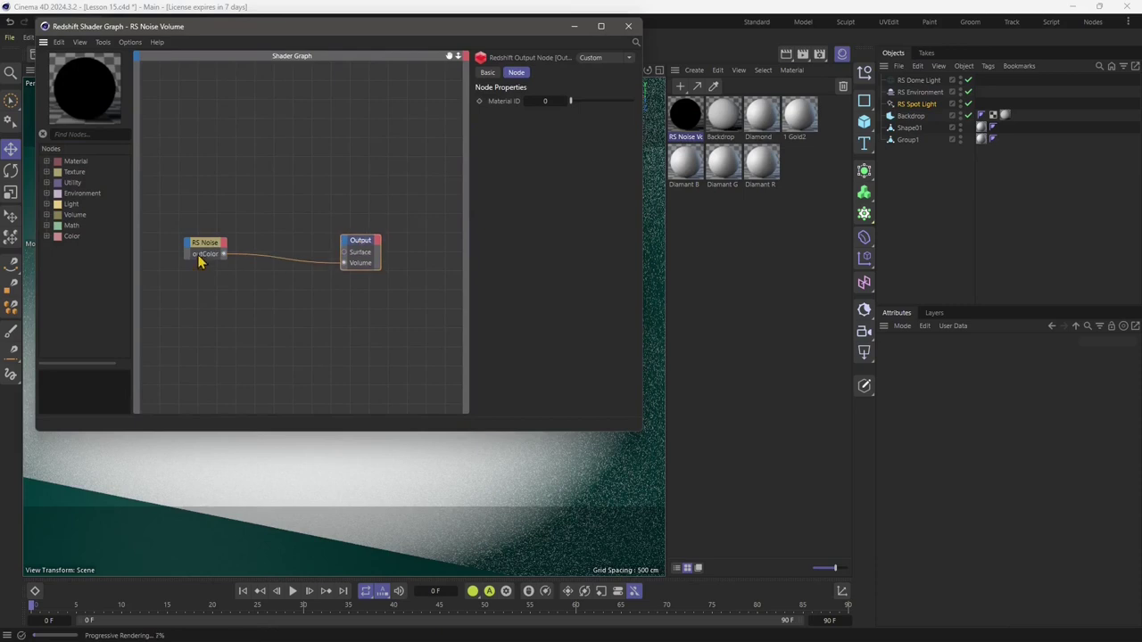
click(199, 255)
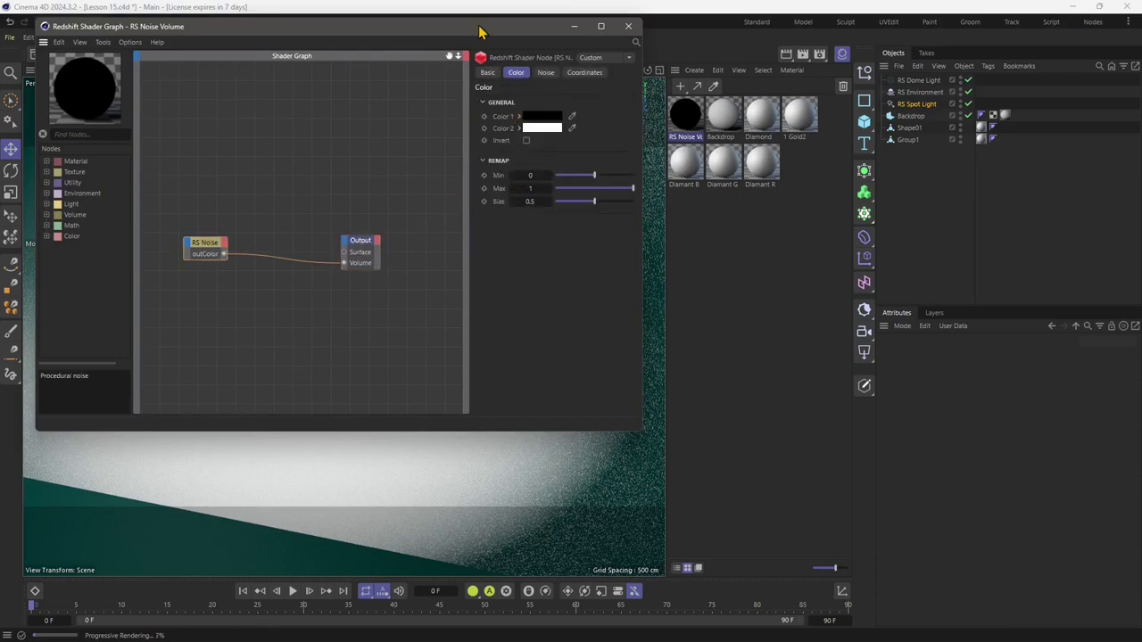
Step: Set the RS Noise turbulence Complexity to 16
drag(479, 33, 854, 130)
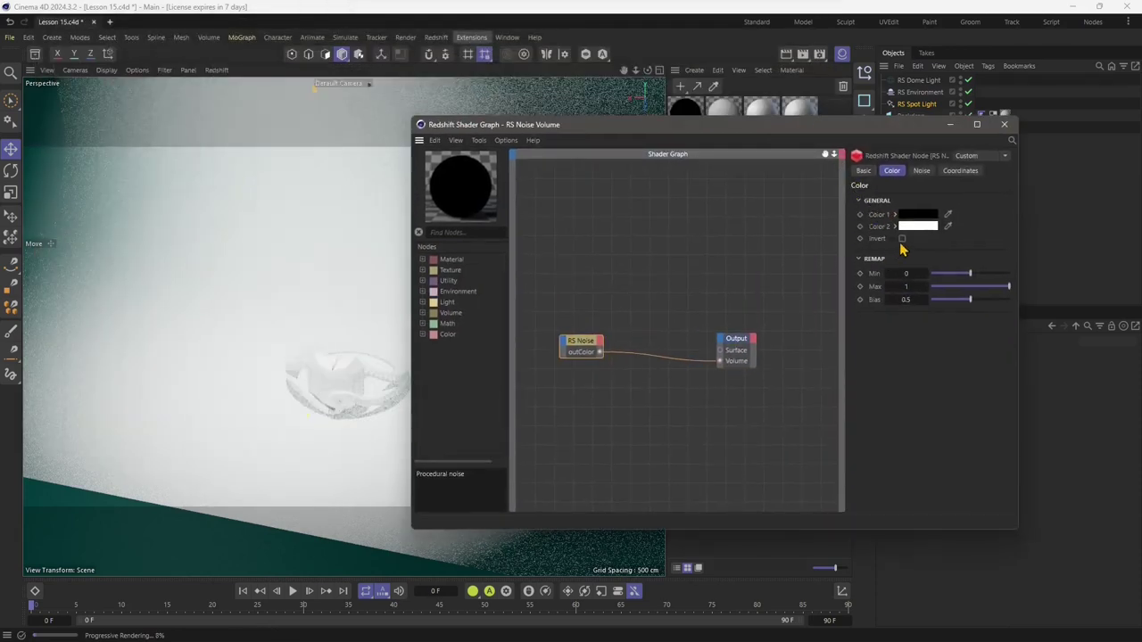
click(921, 171)
click(857, 200)
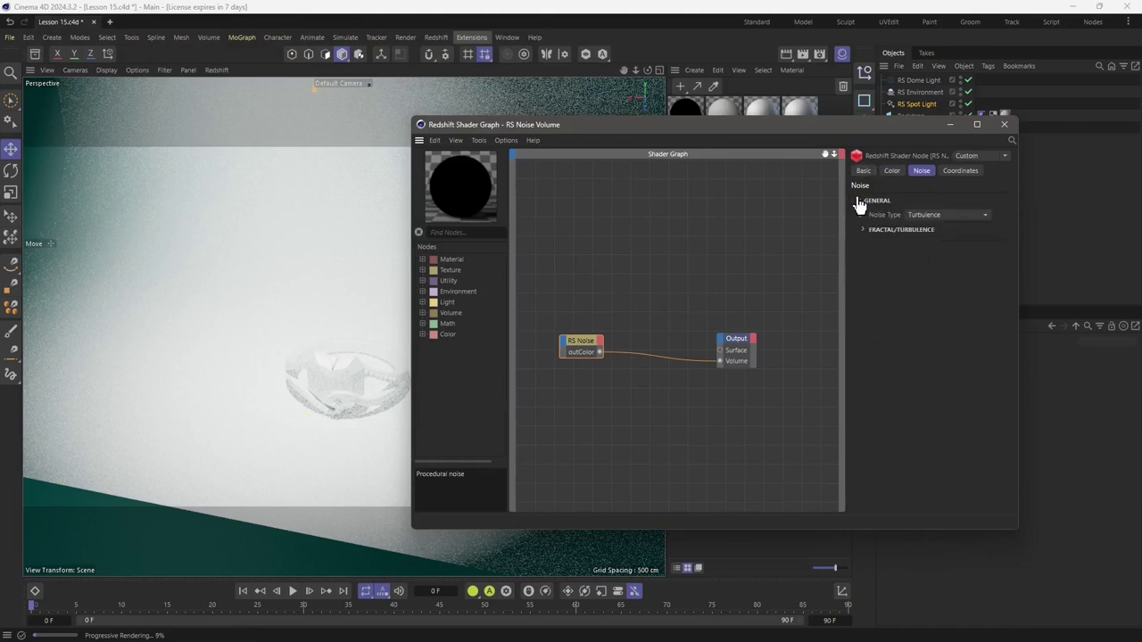
click(882, 232)
drag(990, 247, 985, 284)
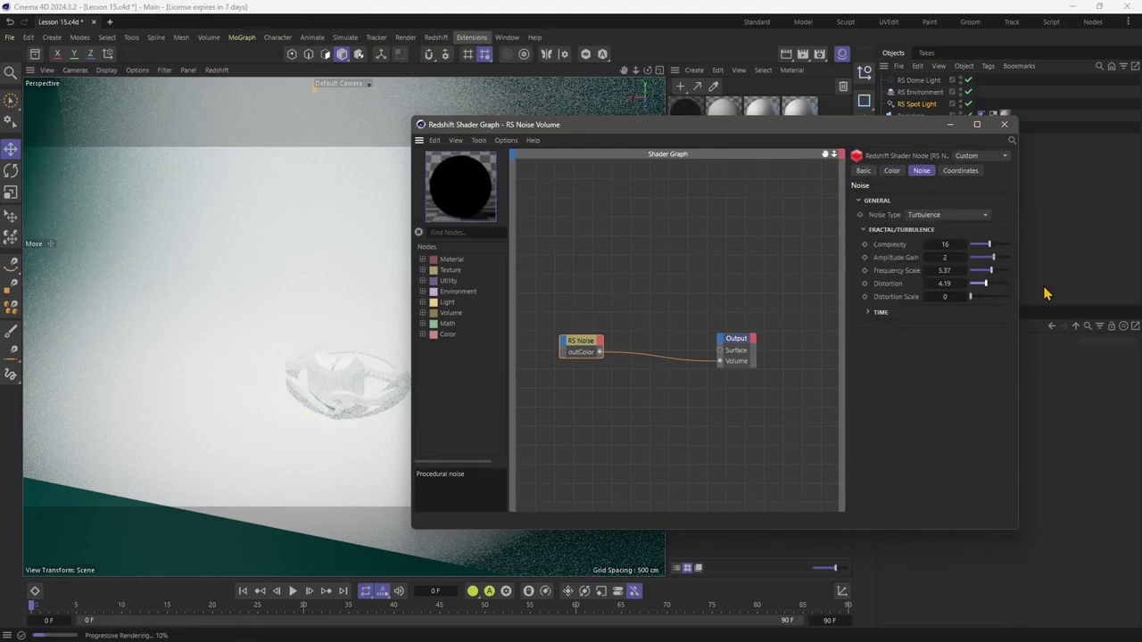
Step: Apply the RS Noise Volume material to the RS Environment
drag(787, 128, 527, 170)
drag(687, 132, 924, 93)
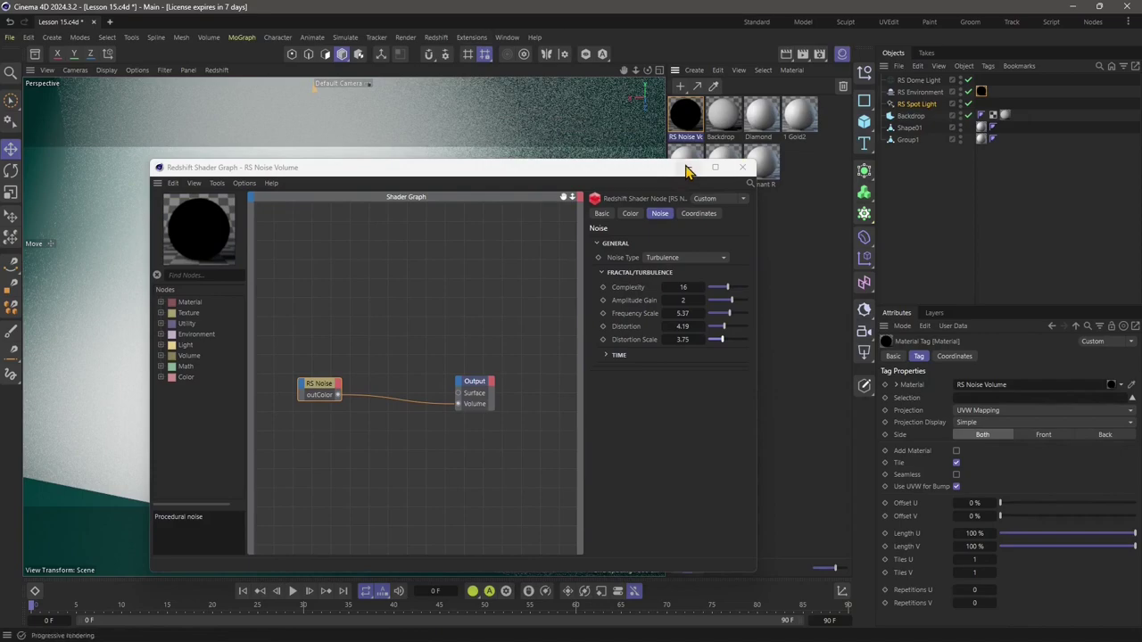
drag(634, 184, 981, 150)
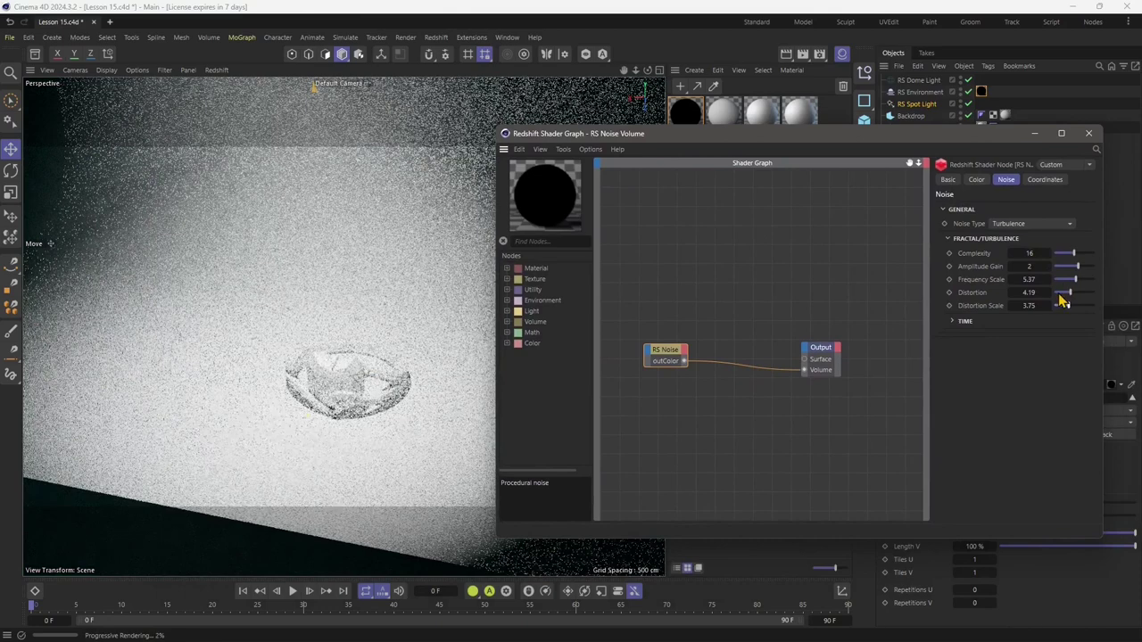
Step: Set Distortion Scale 1.21, Complexity 6, Amplitude Gain -6.14, Frequency Scale 1.79, Distortion 1.64
click(957, 322)
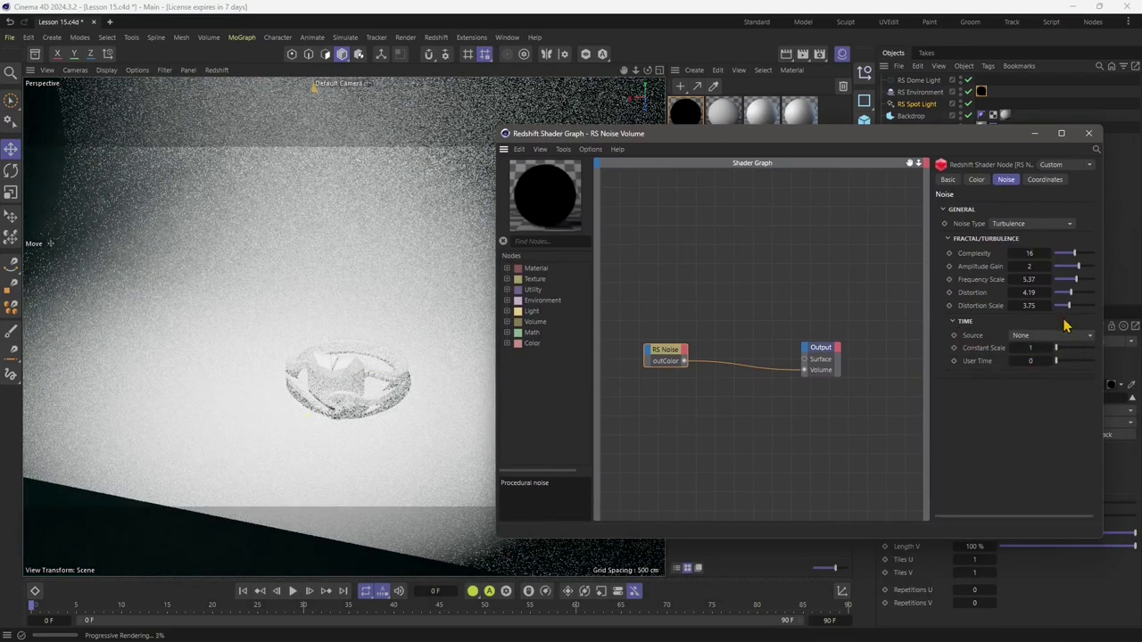
drag(1059, 306, 1076, 295)
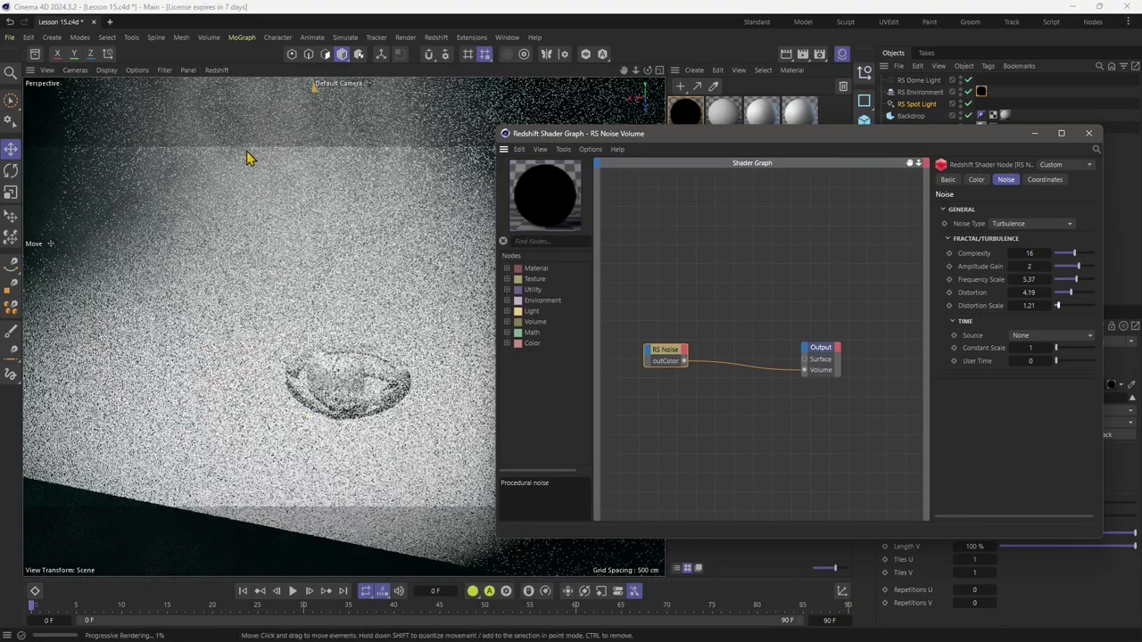
click(1062, 255)
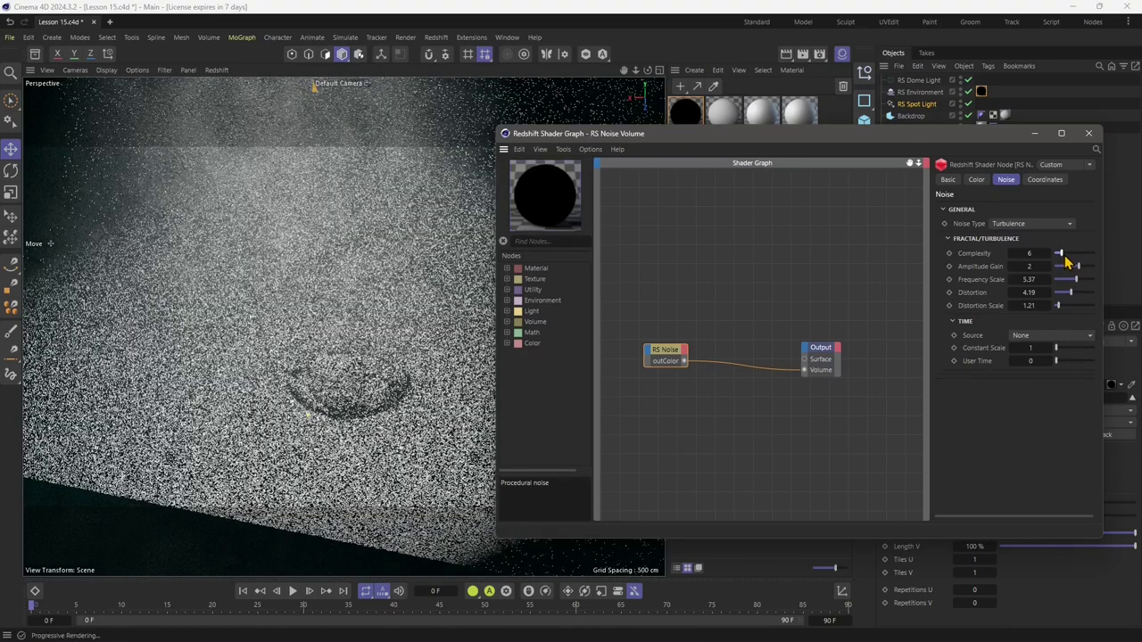
click(1062, 268)
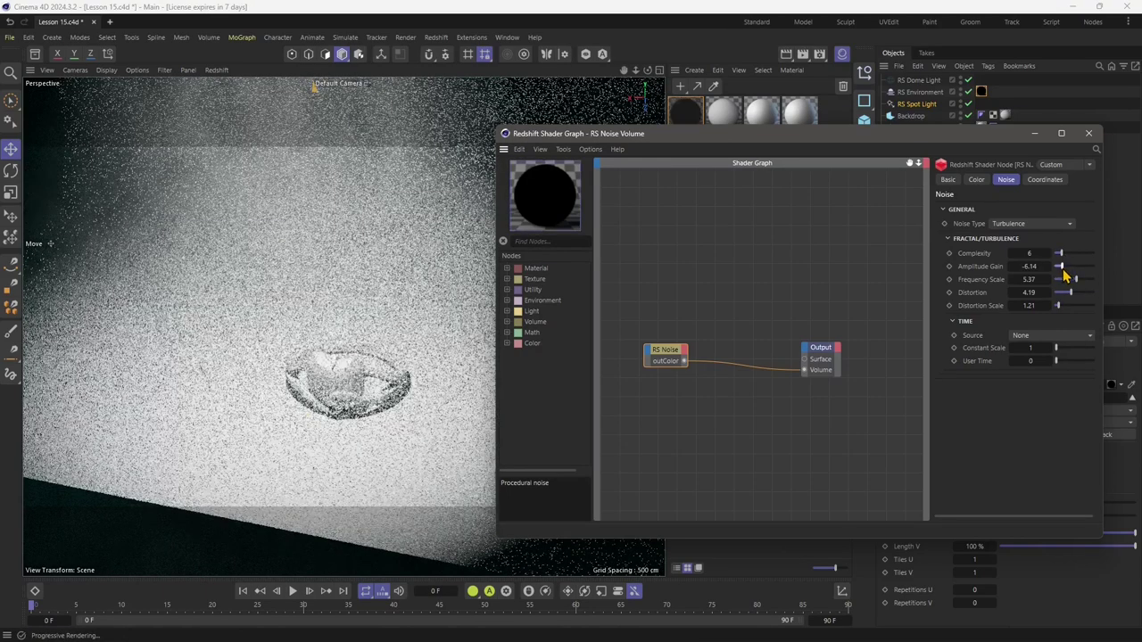
click(1063, 280)
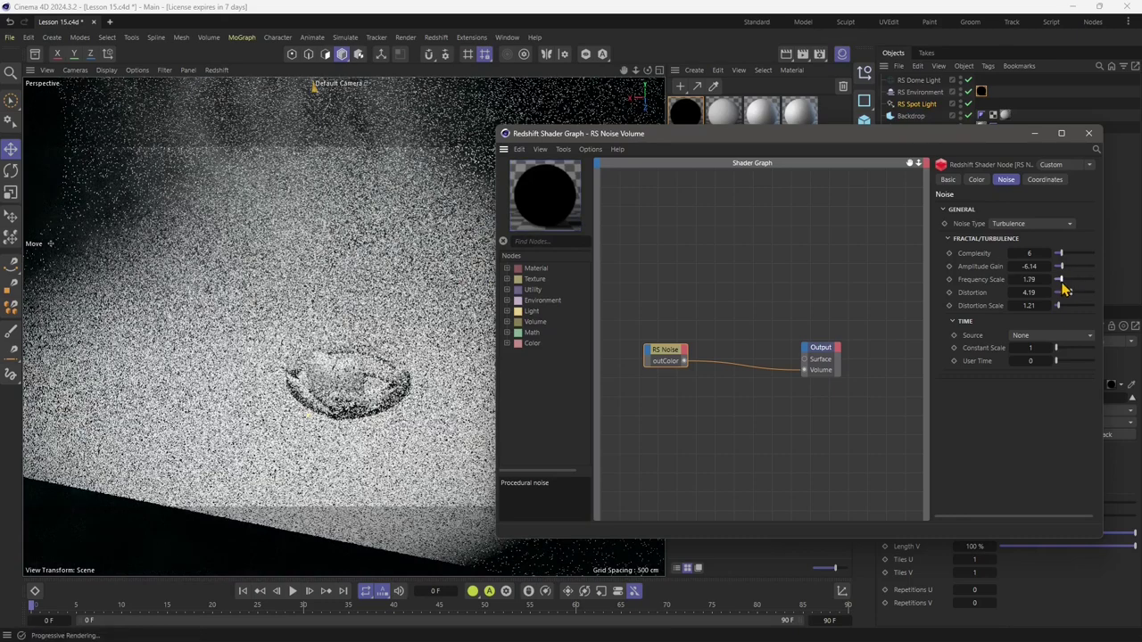
click(1062, 293)
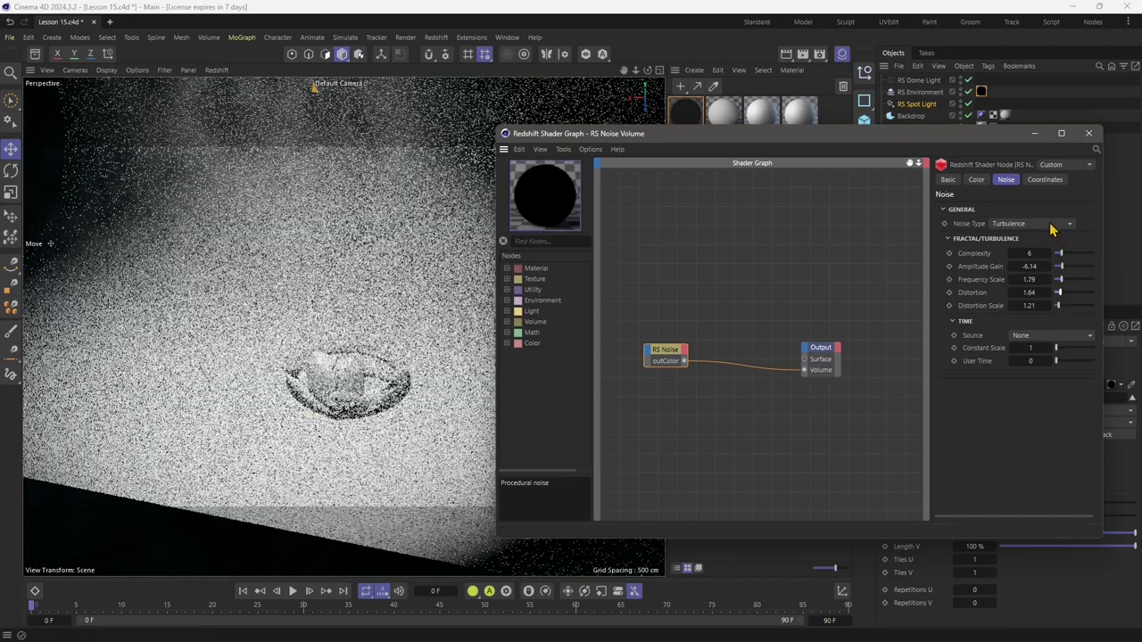
Step: Switch the RS Noise type from Fractal to Cell
click(1017, 225)
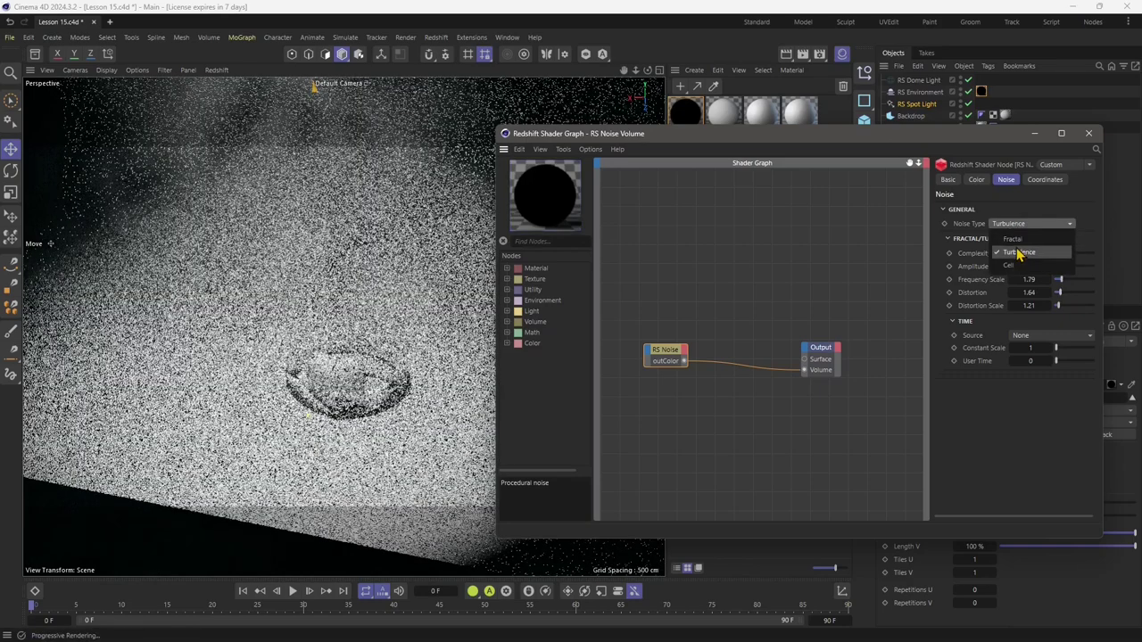
click(1006, 226)
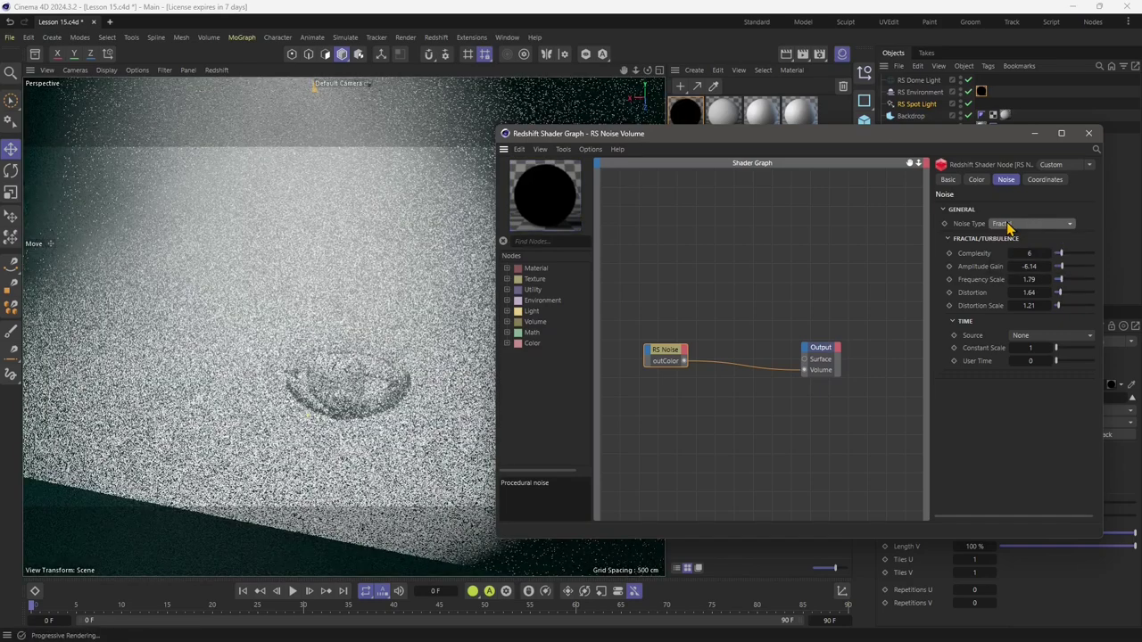
click(1008, 225)
click(1006, 264)
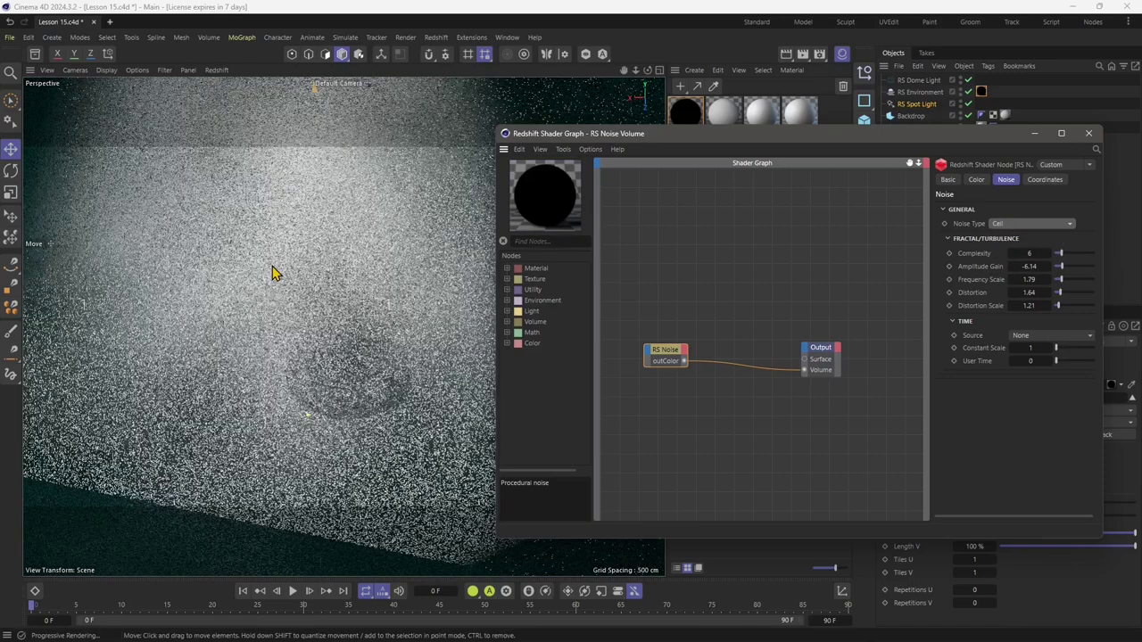
Step: Set the noise coordinate Scale to 10, 10, then select RS Environment
click(1045, 180)
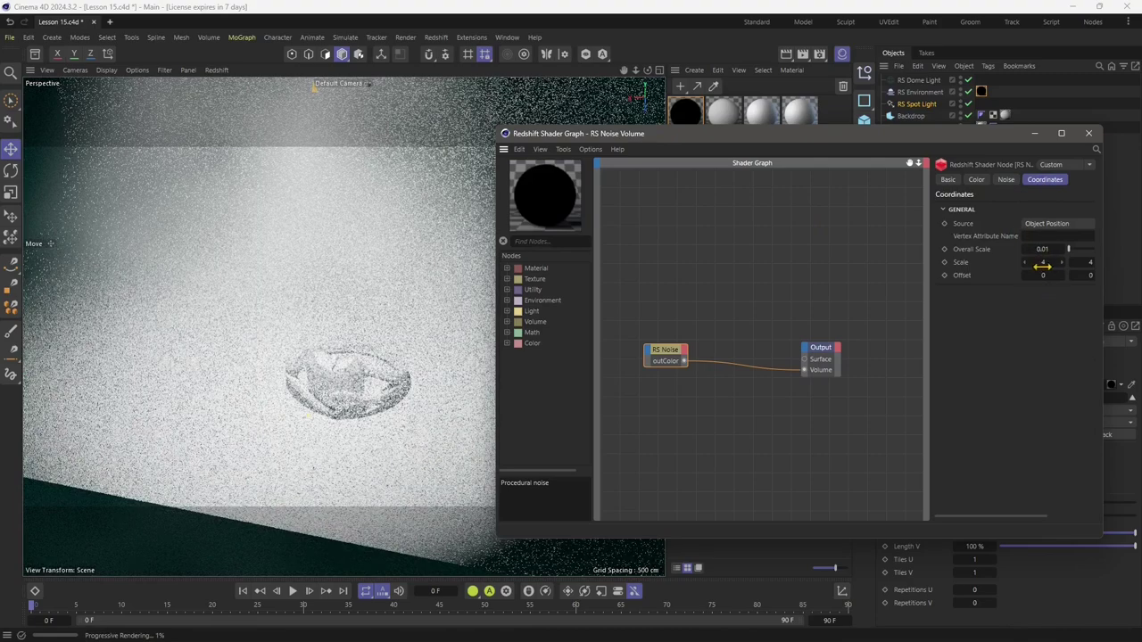
click(1042, 263)
text(1)
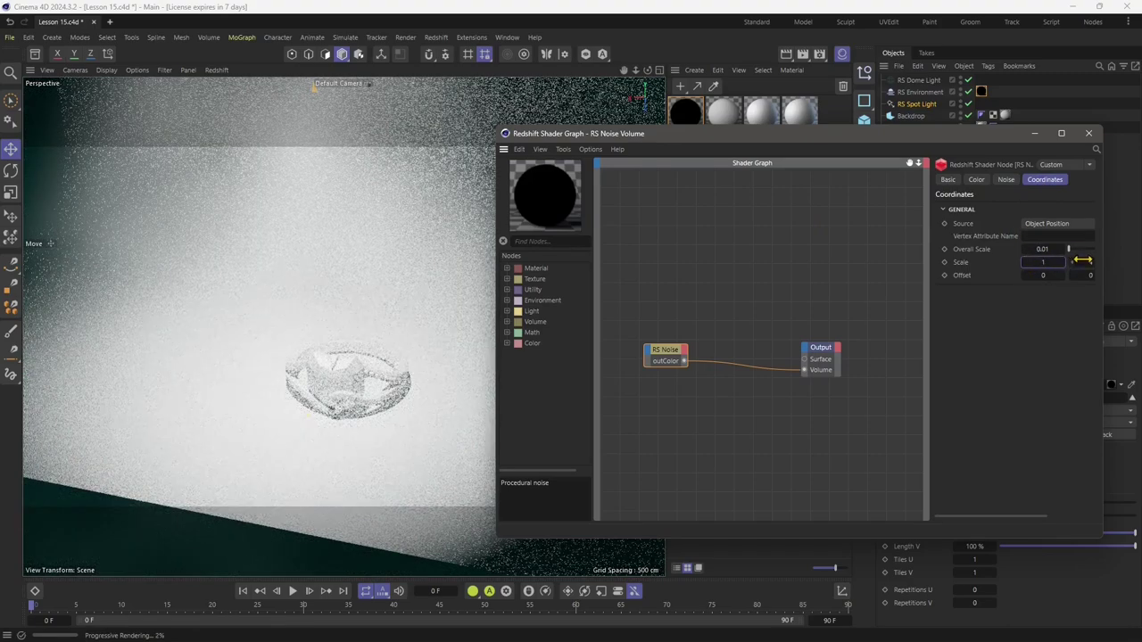
click(1082, 262)
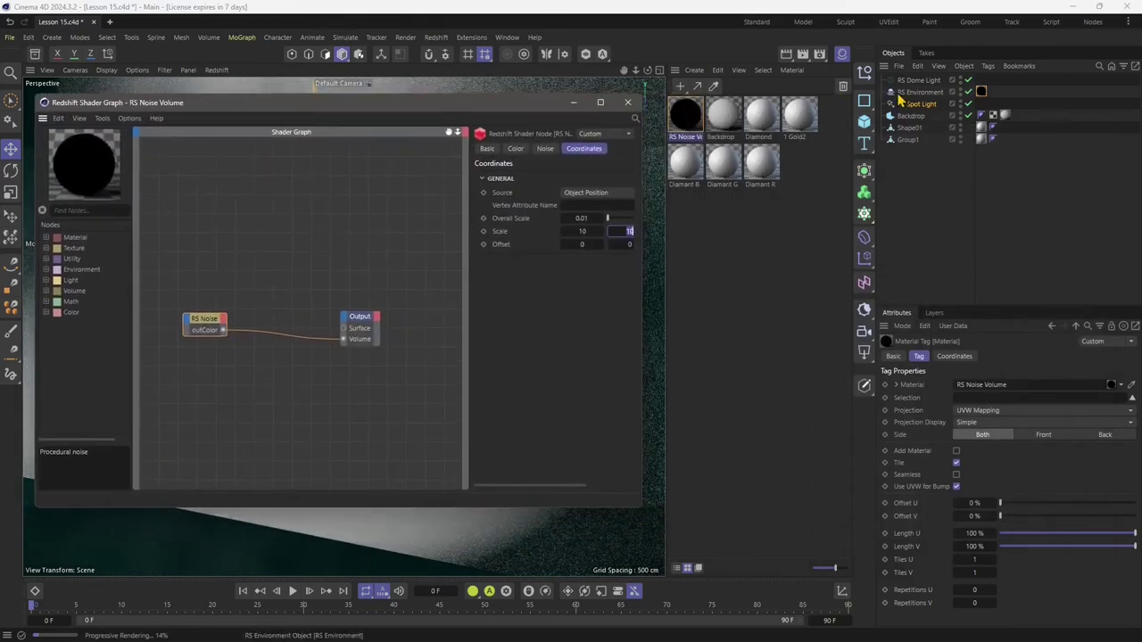
click(918, 92)
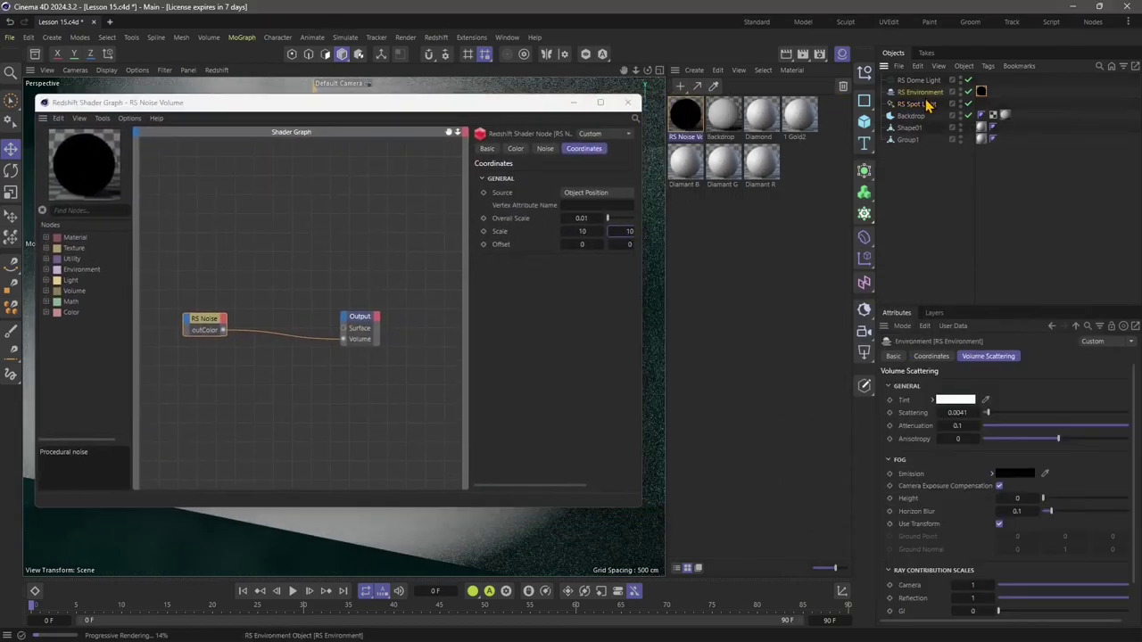
Step: Shift the fog tint toward a deep pinkish red and confirm the noise scale
click(957, 399)
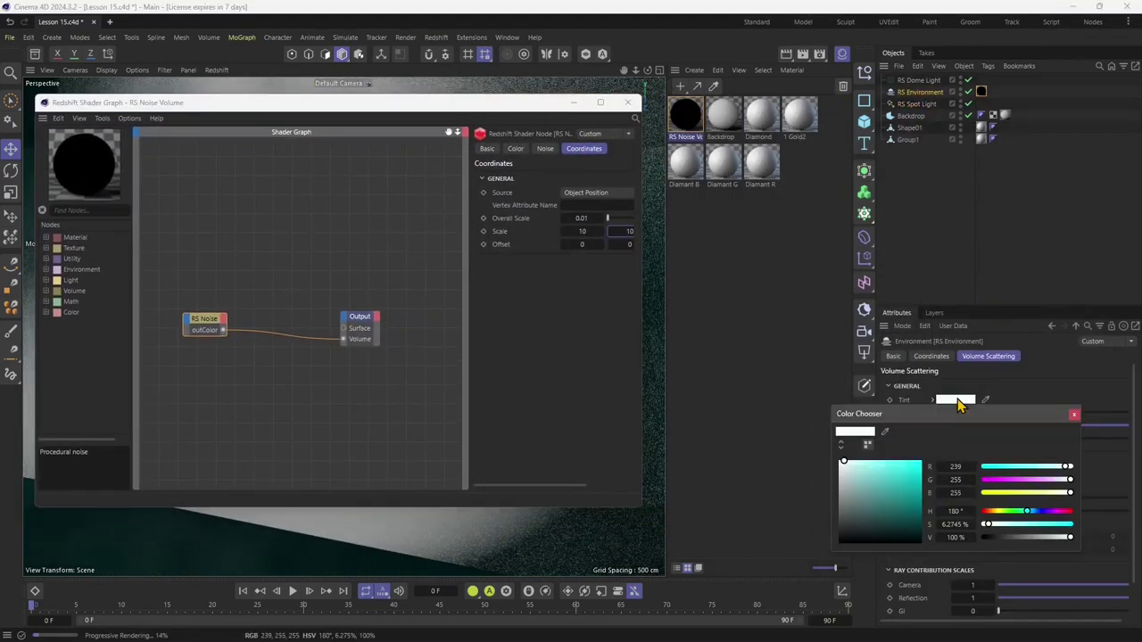
click(1061, 511)
click(891, 507)
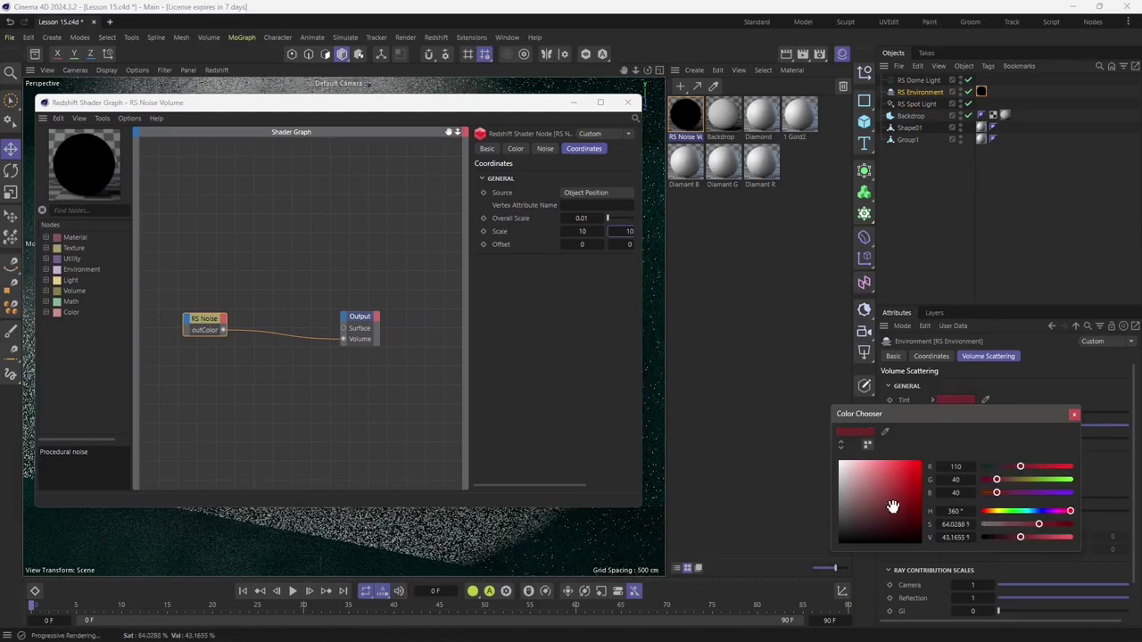
drag(383, 112, 778, 87)
drag(899, 82, 707, 121)
click(399, 347)
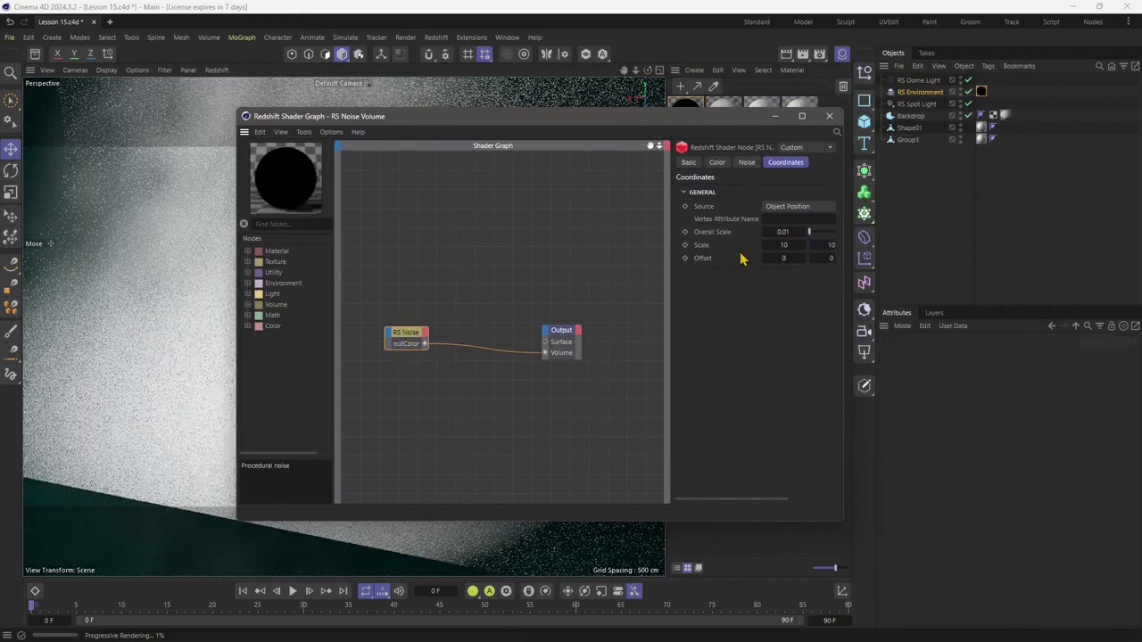
Step: Set the RS Noise's Color 2 to a dark red
click(717, 162)
click(743, 218)
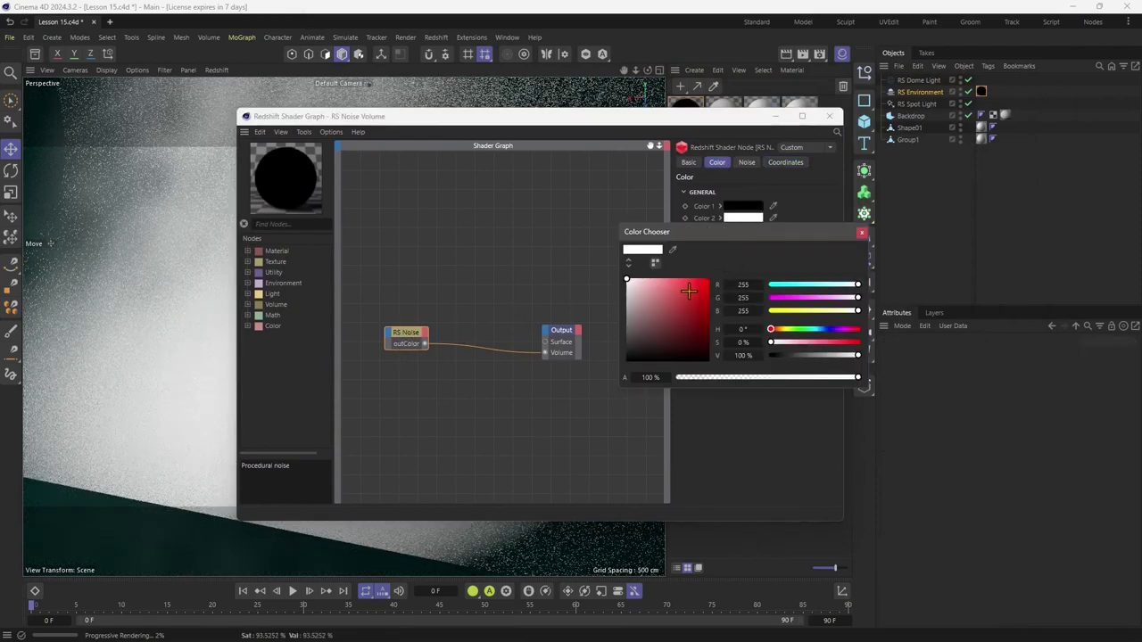
click(695, 289)
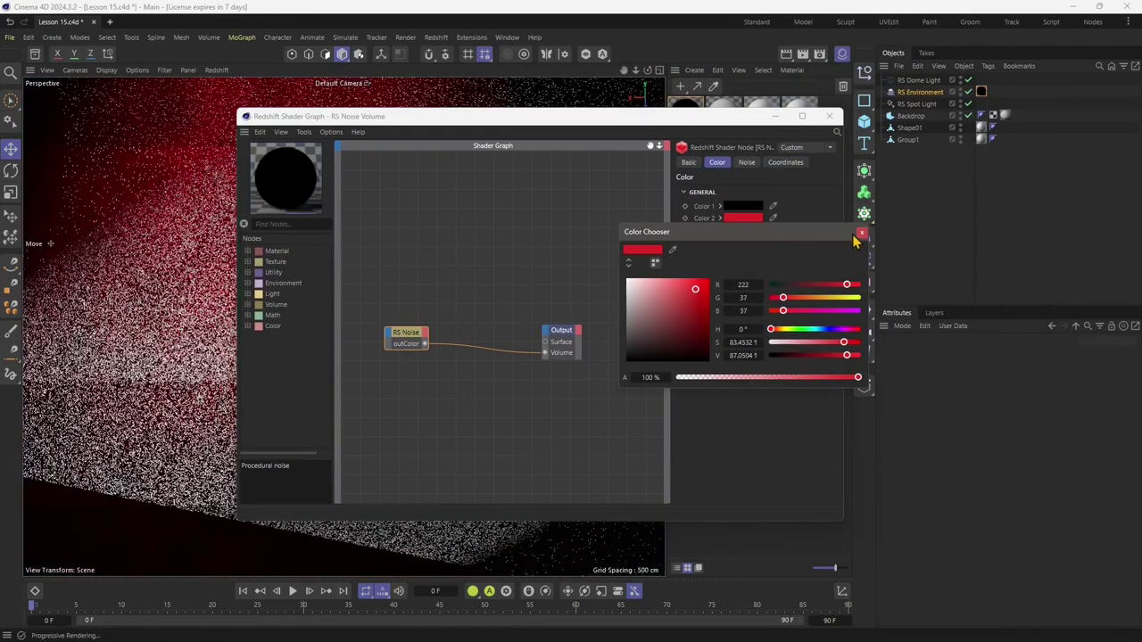
click(689, 331)
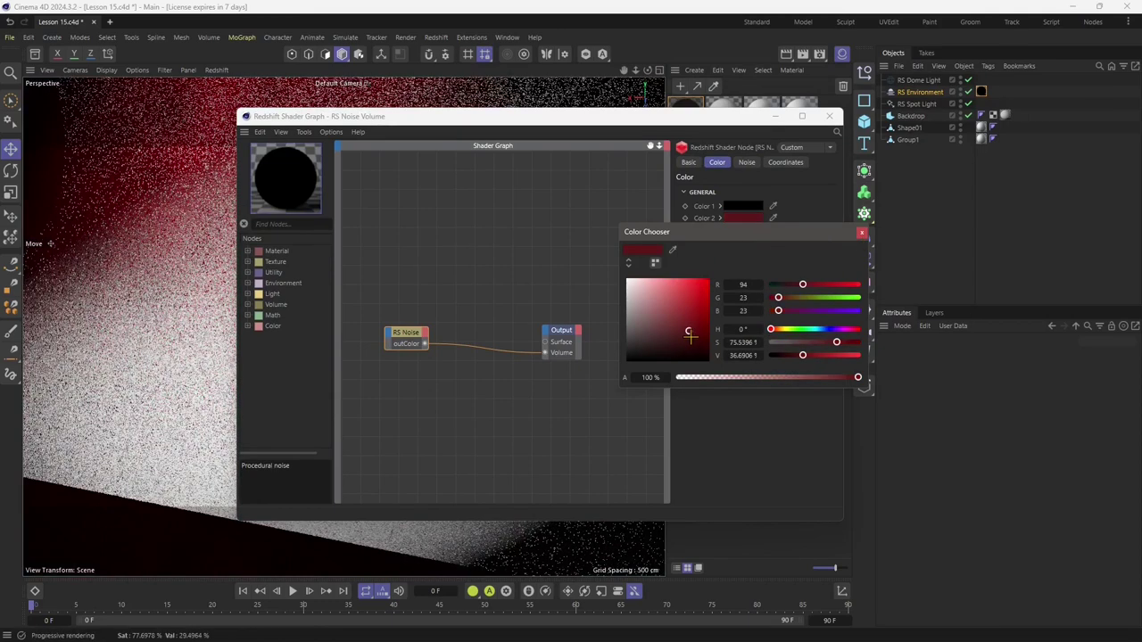
drag(691, 331, 671, 328)
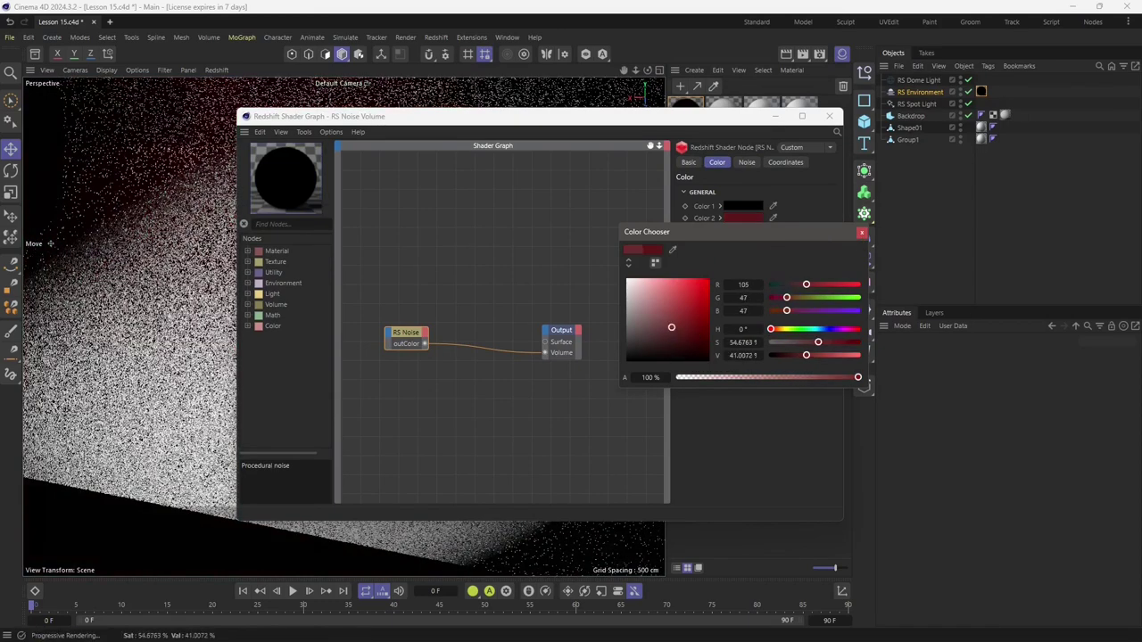
click(861, 232)
Step: Brighten Color 2 to a vivid red, RGB 218, 64, 64
drag(638, 132, 882, 116)
click(990, 209)
click(933, 282)
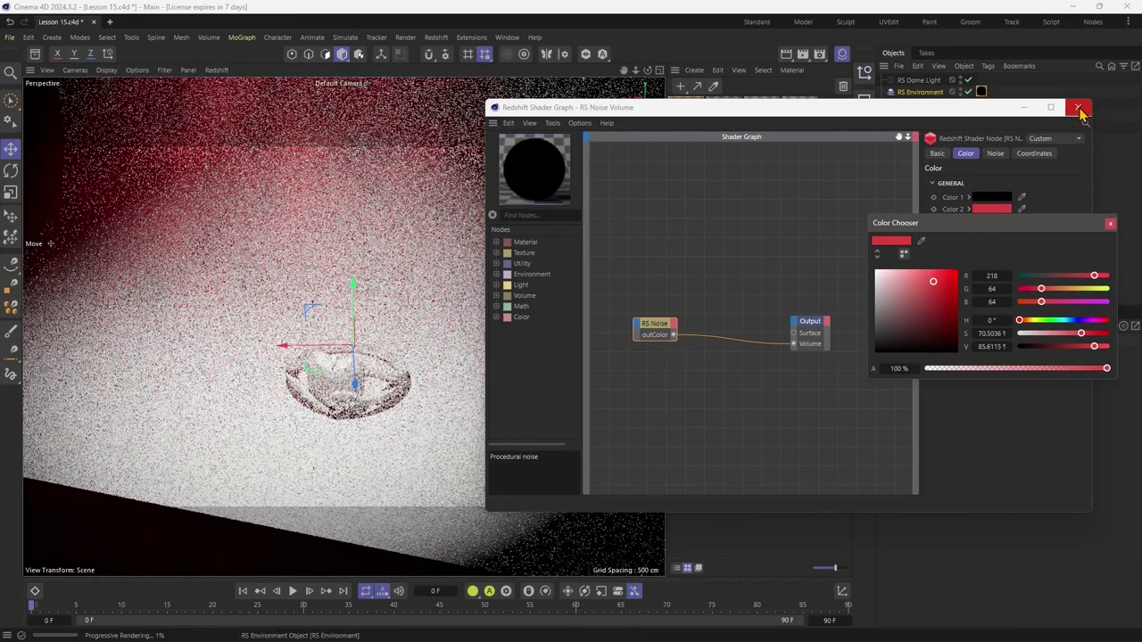
click(1111, 225)
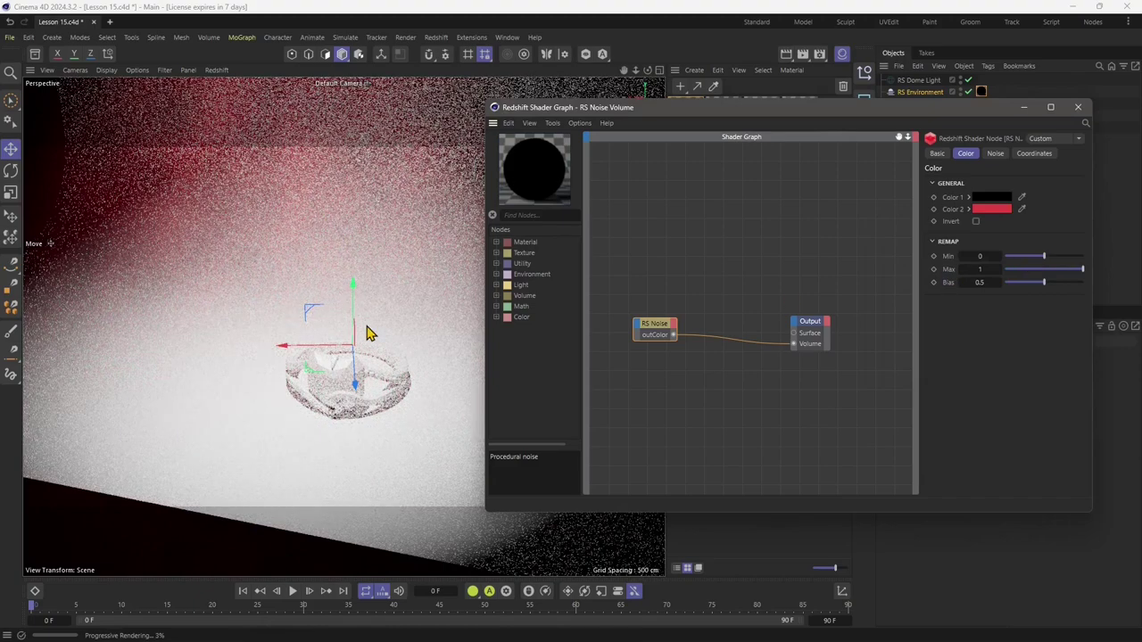
Step: Tick Invert on the RS Noise colours, viewed from a higher angle
alt+drag(298, 285, 331, 352)
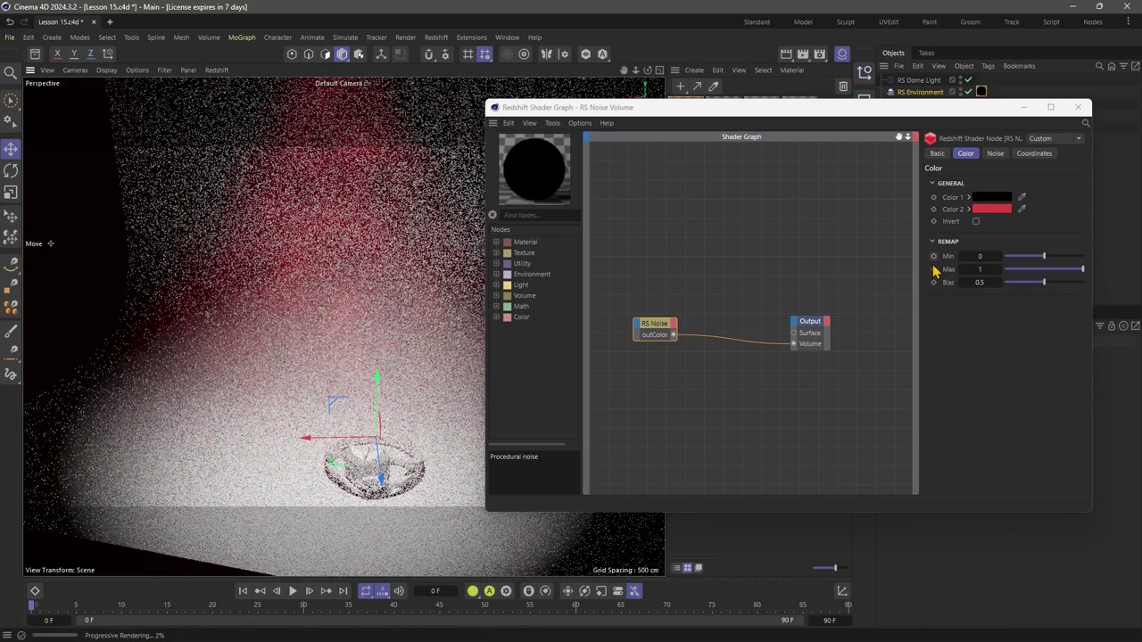
click(975, 221)
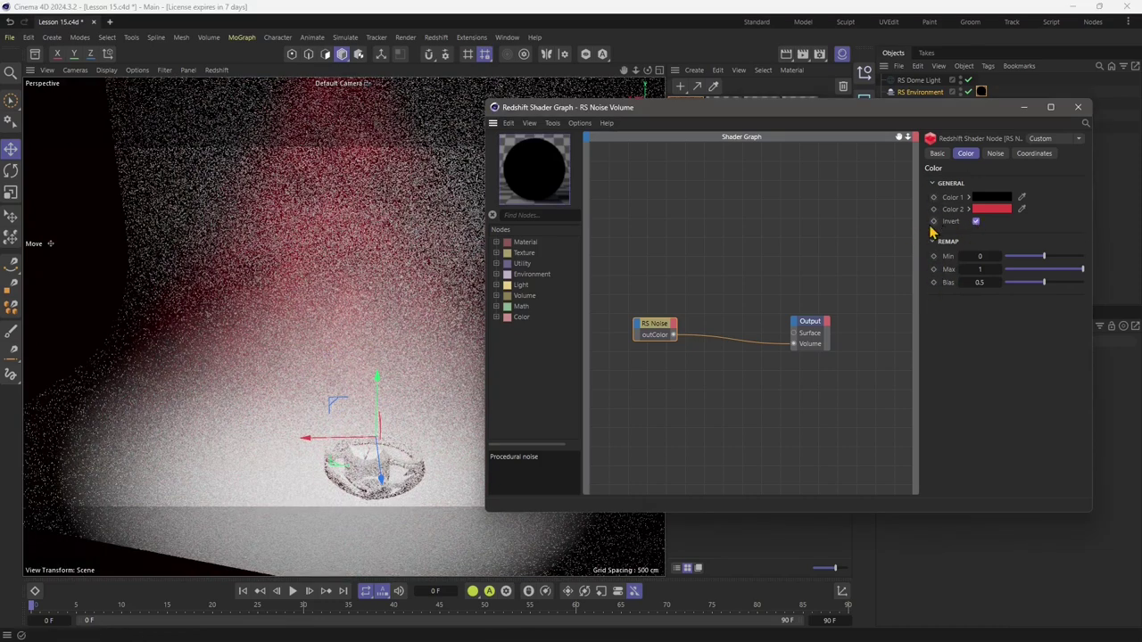
click(995, 152)
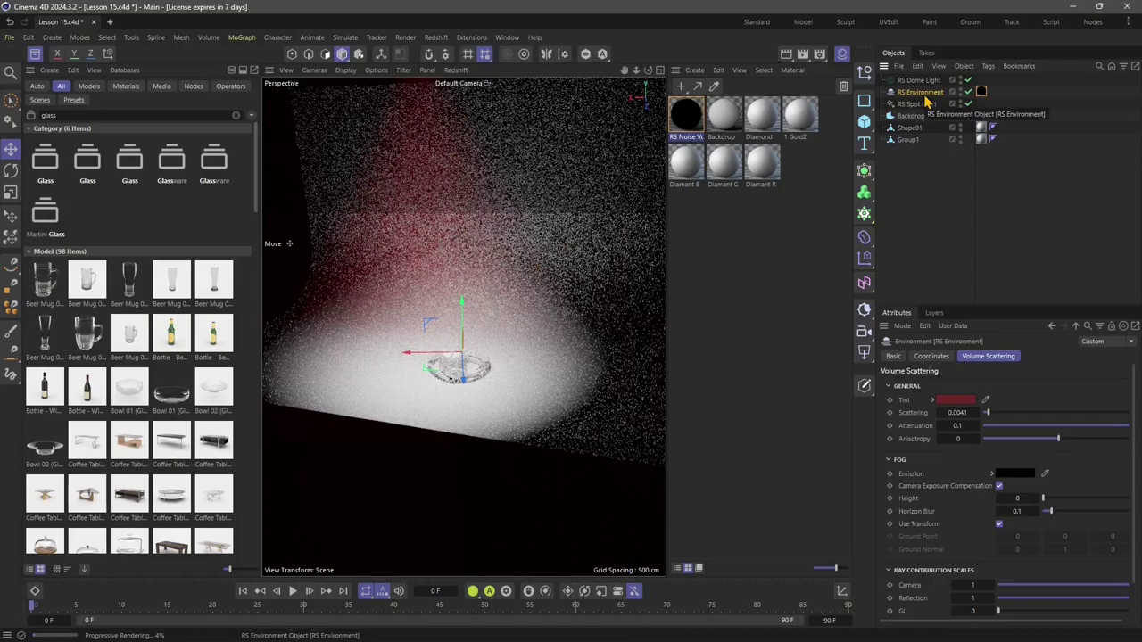
Step: Disable RS Environment, then give the RS Spot Light Exposure -0.536 and Intensity 4.494
click(968, 92)
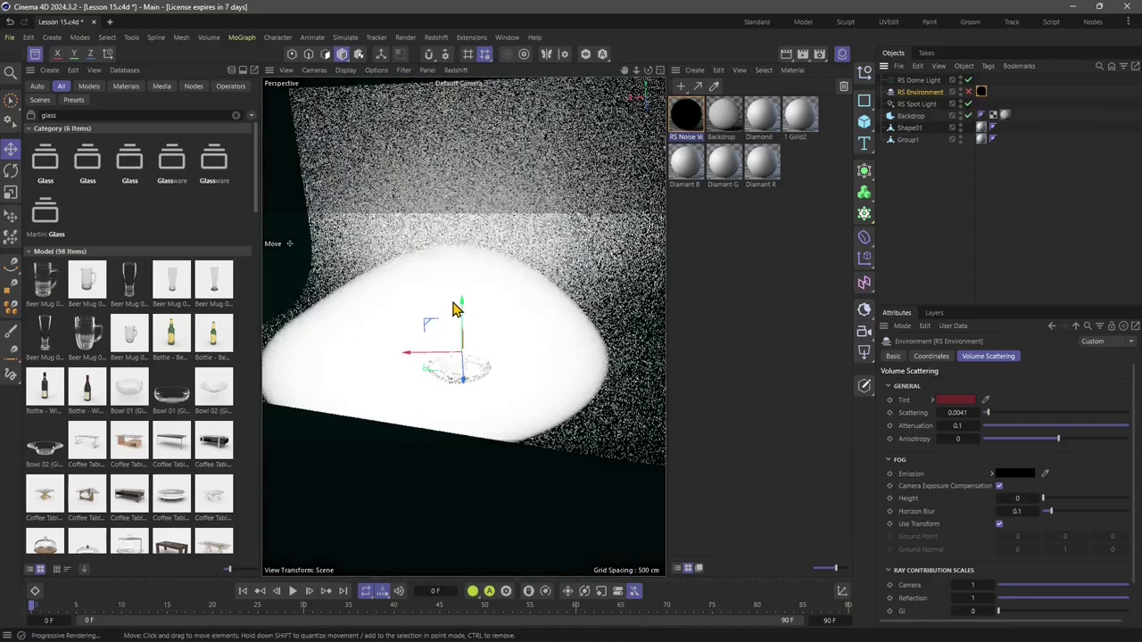
click(921, 80)
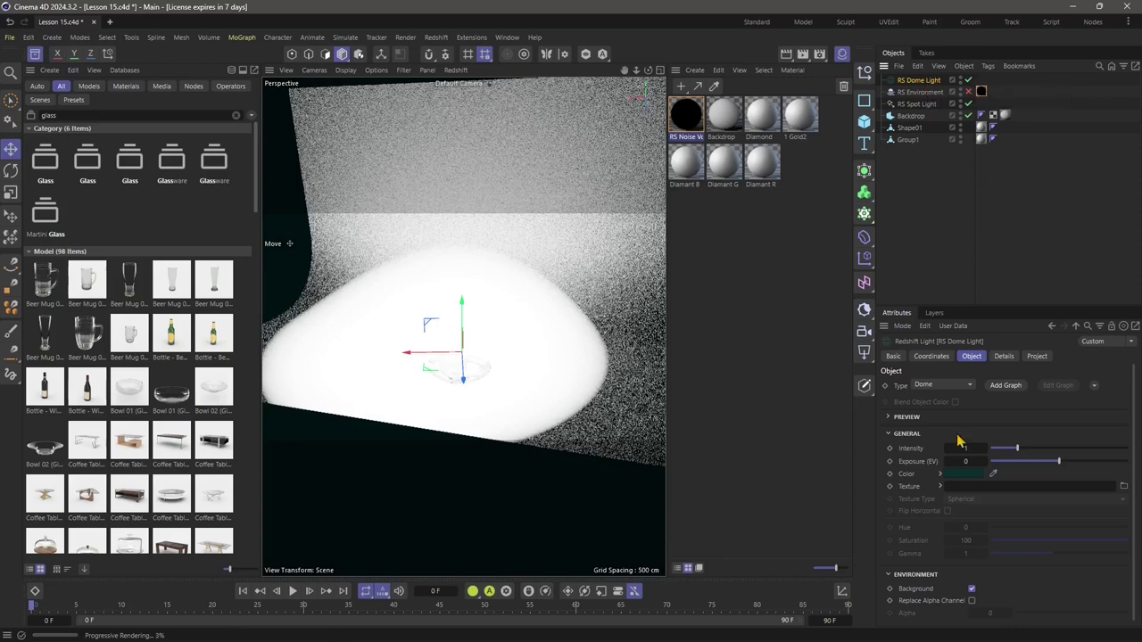
click(918, 105)
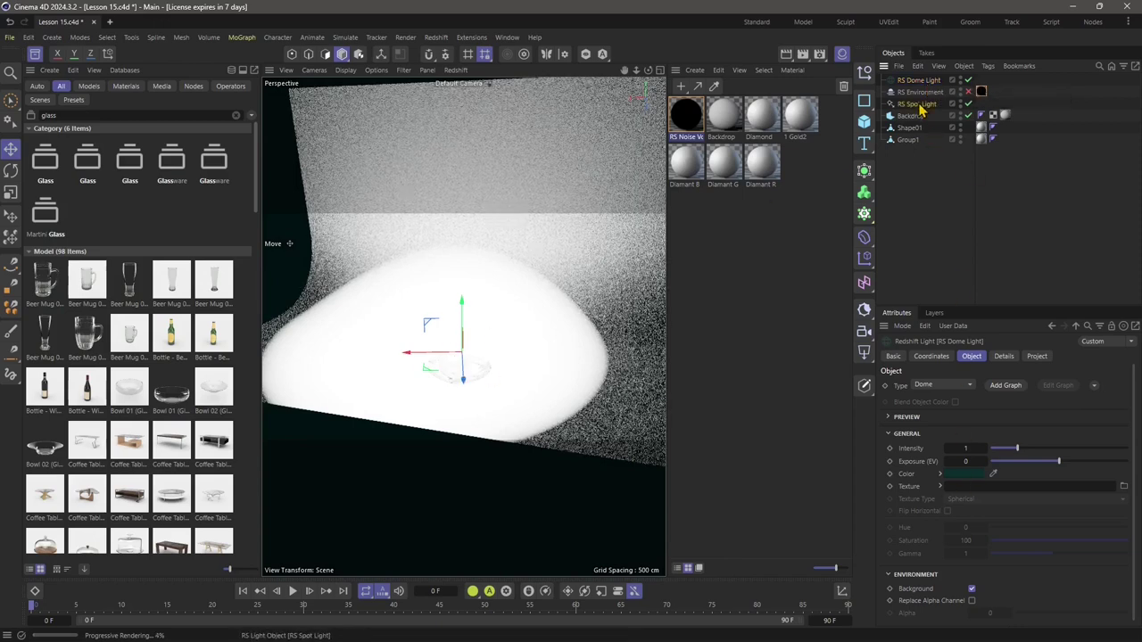
drag(1076, 460, 1071, 461)
click(1073, 450)
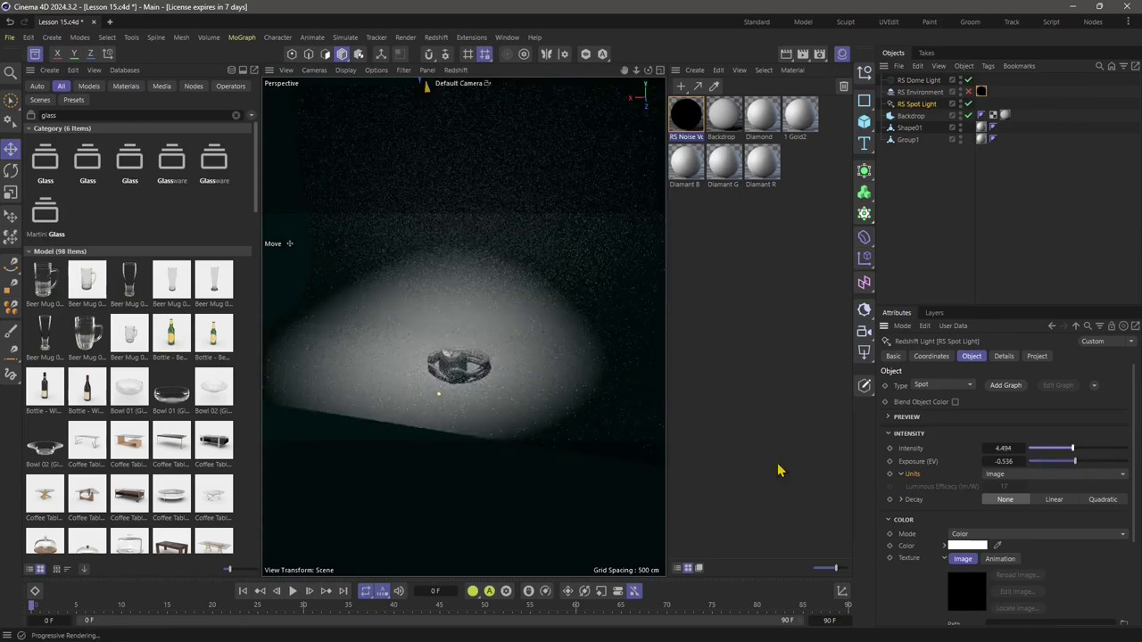
scroll(467, 406, up, 2)
scroll(452, 371, up, 3)
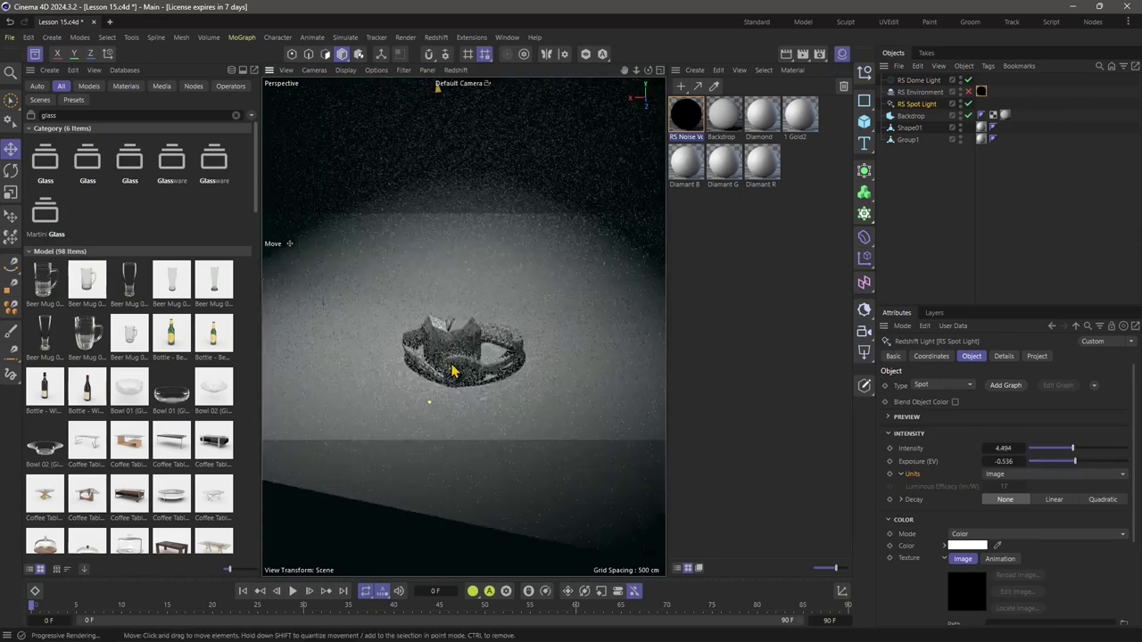
Step: Inspect the Backdrop, 1 Gold2, Diamant R/G/B and Diamond materials
click(740, 123)
click(796, 118)
click(764, 179)
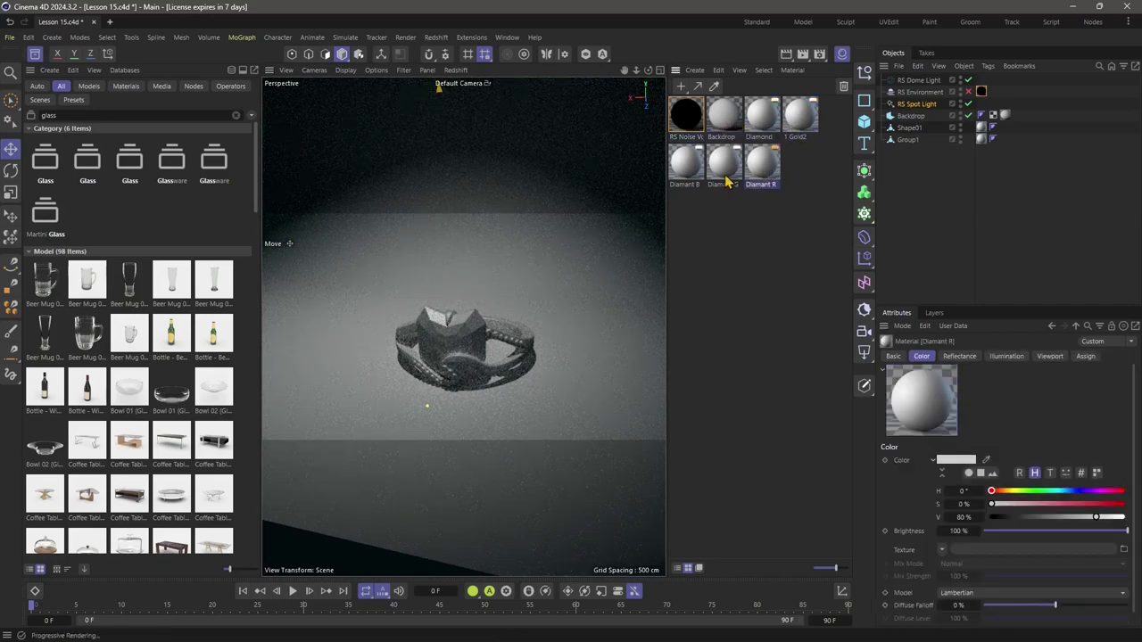
click(722, 168)
click(687, 168)
click(756, 125)
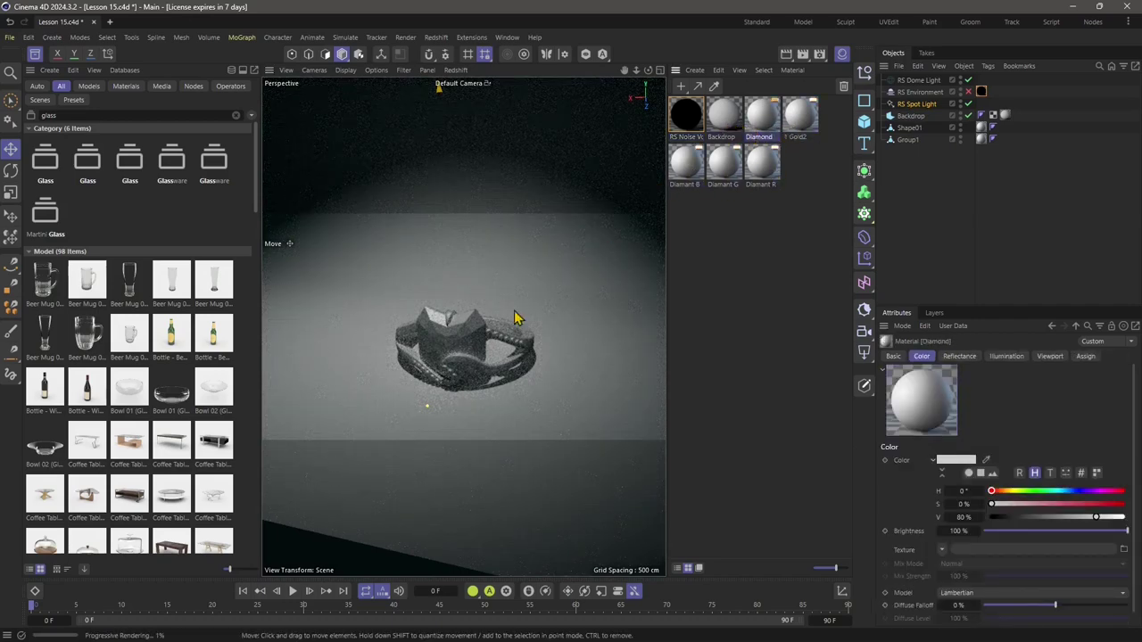
Step: Search the asset library for 'gold' materials and apply Gold Rough to the ring
double_click(48, 115)
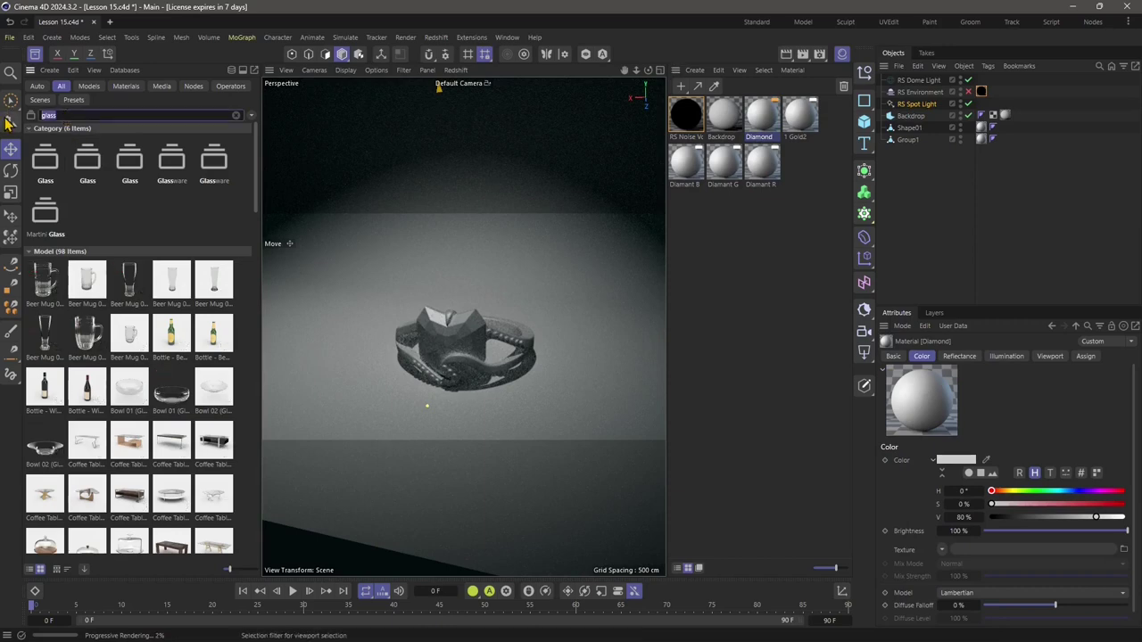
text(gold)
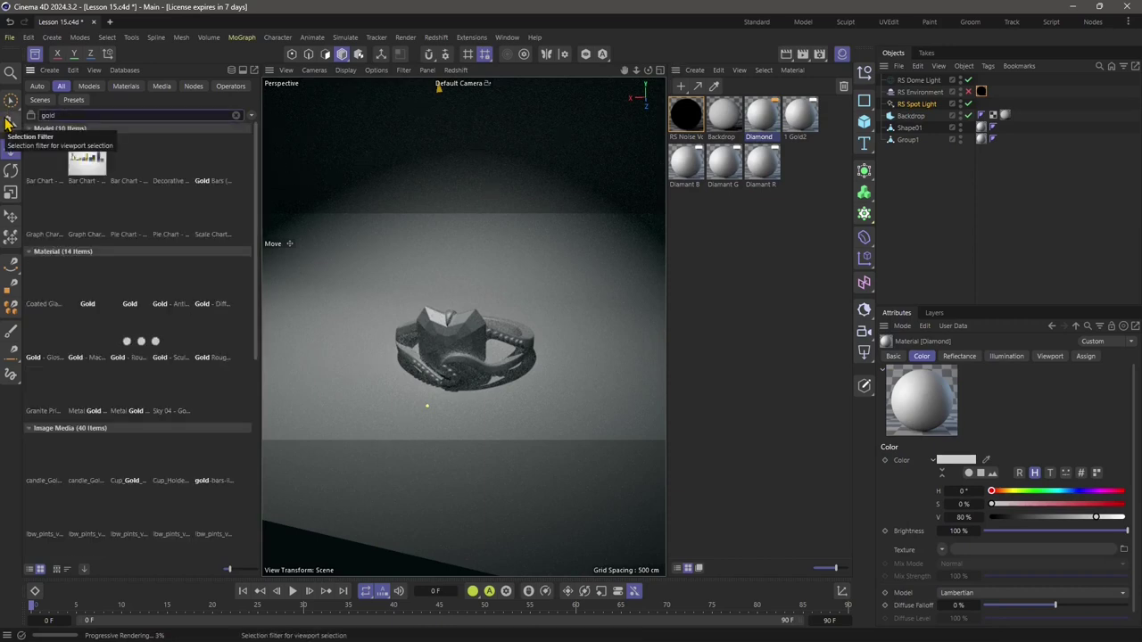
click(126, 86)
click(221, 214)
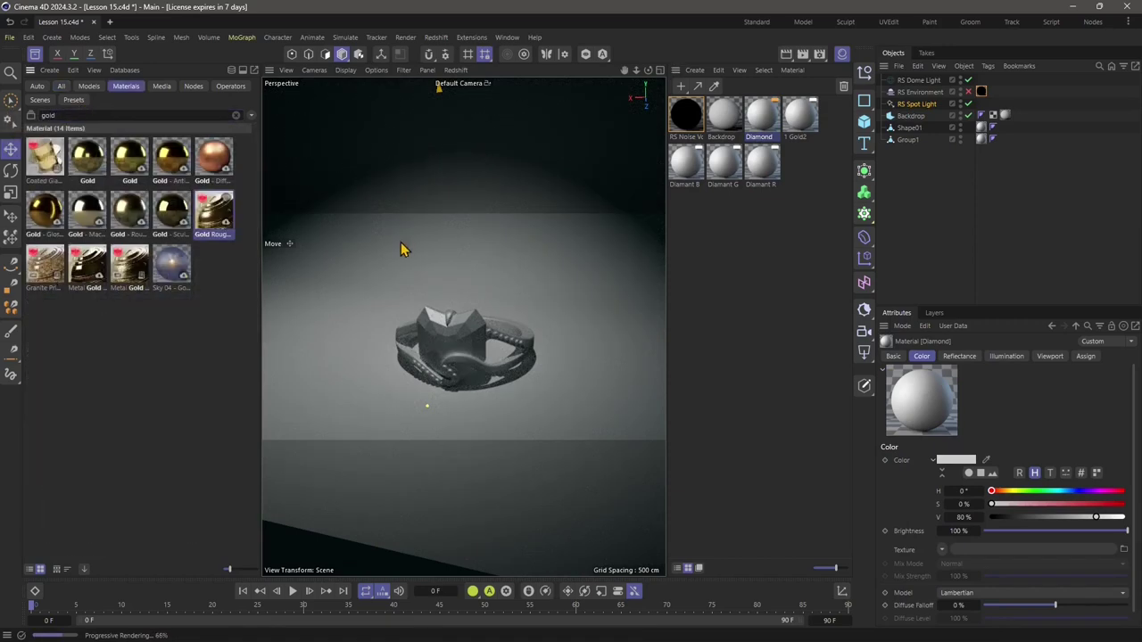
drag(444, 338, 474, 363)
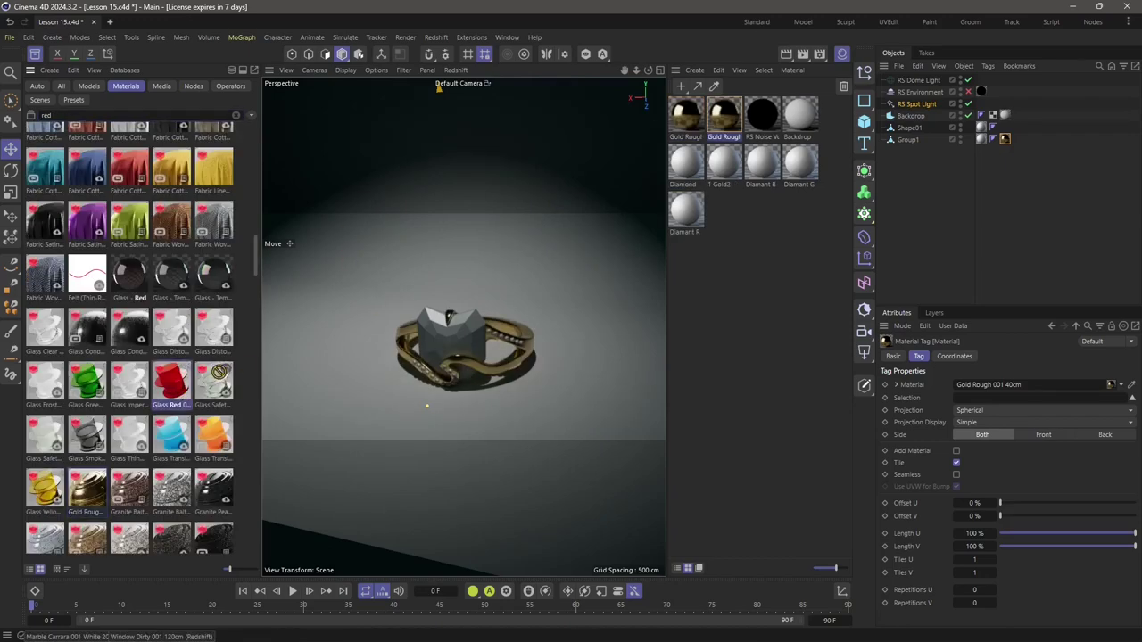
Step: Apply Glass Red to the gem and move its tag first on Shape01
drag(430, 339, 432, 341)
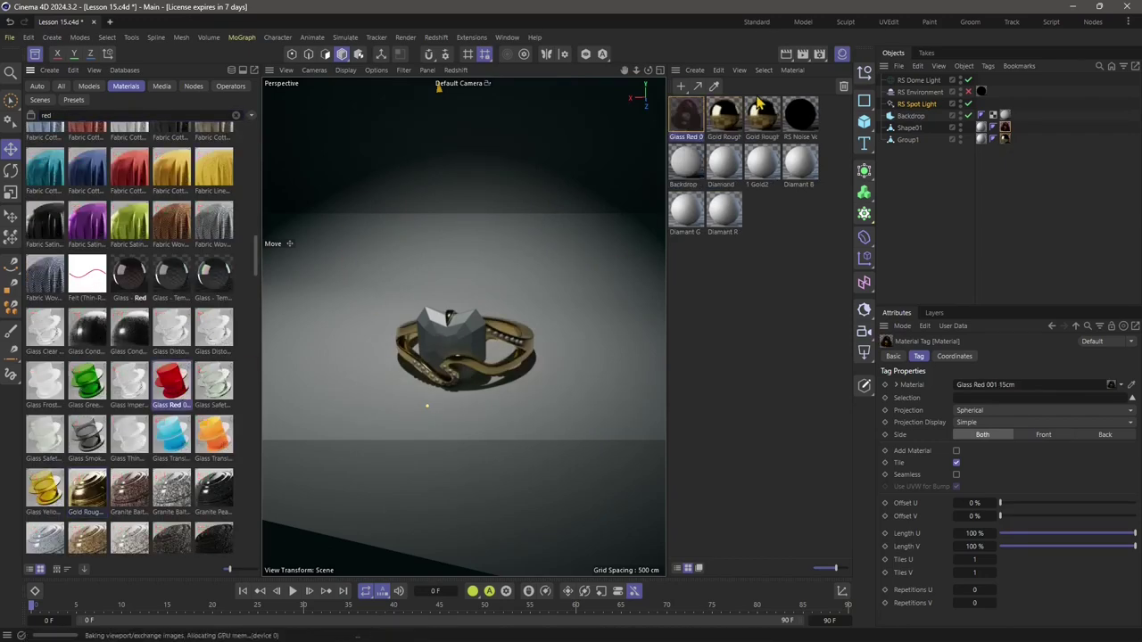
drag(982, 132, 981, 134)
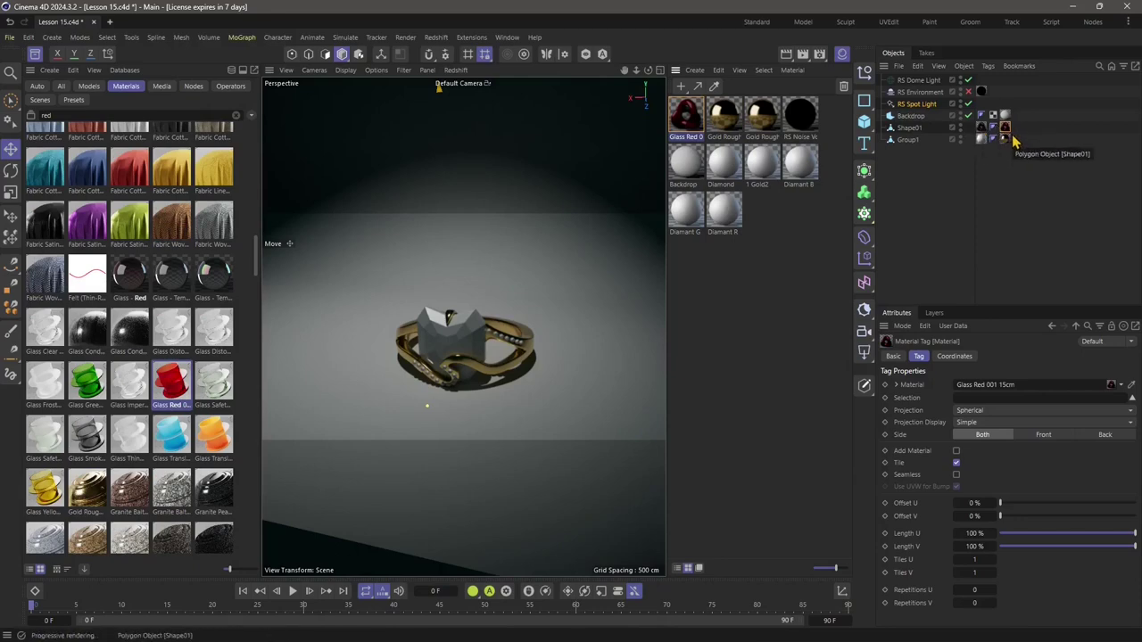
drag(1004, 130, 983, 129)
click(981, 139)
click(989, 148)
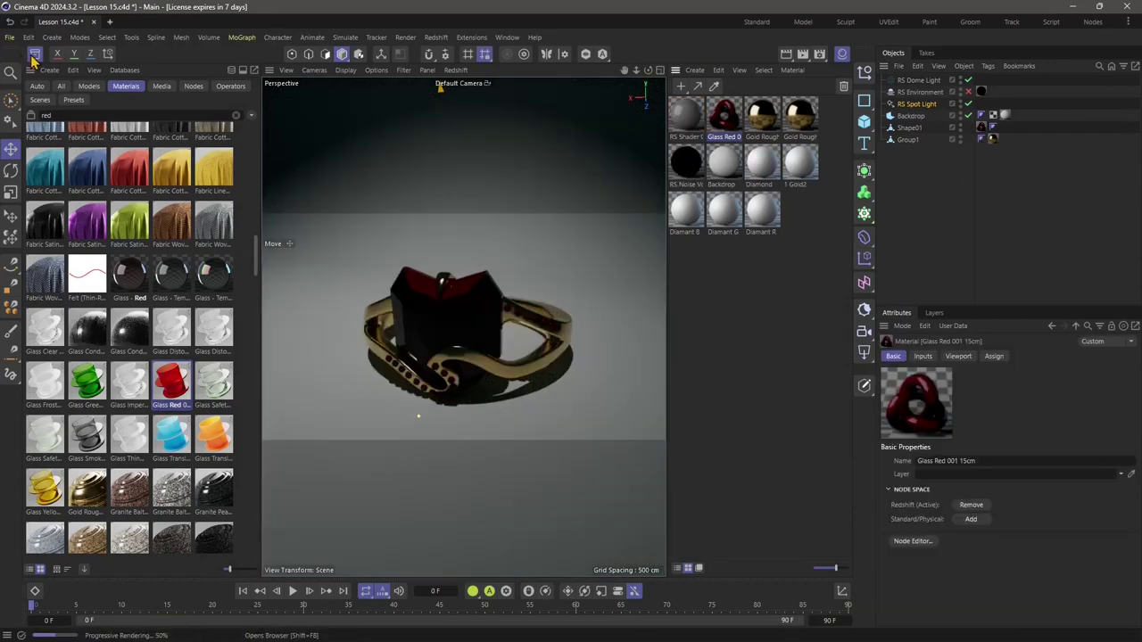
Step: Hide the asset library and delete the Glass Red material
click(34, 55)
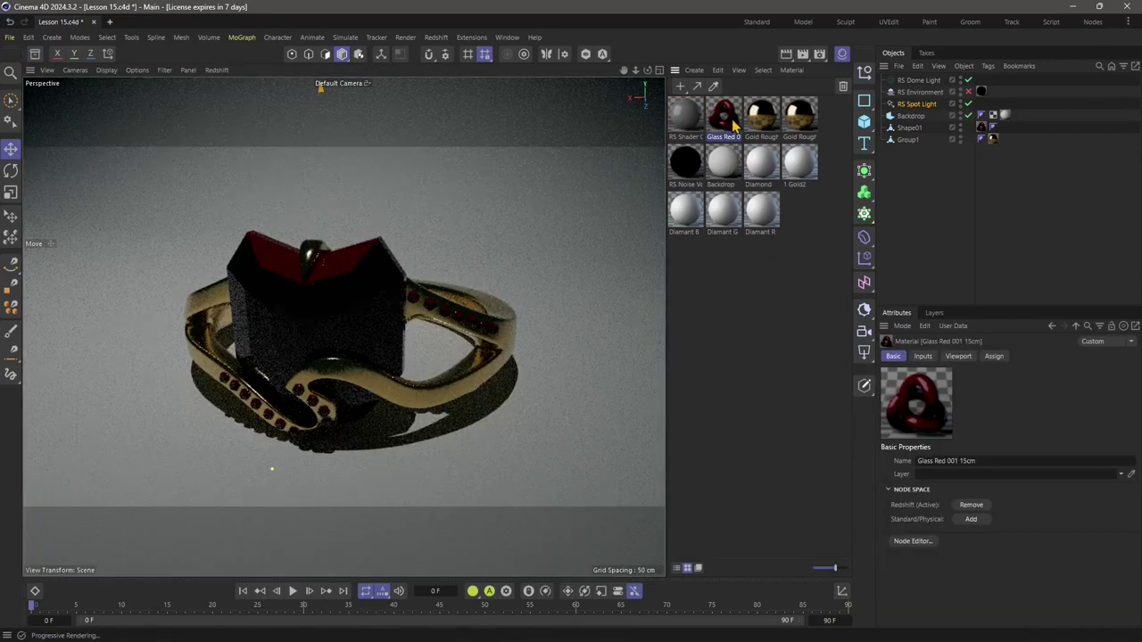
right_click(733, 124)
click(720, 130)
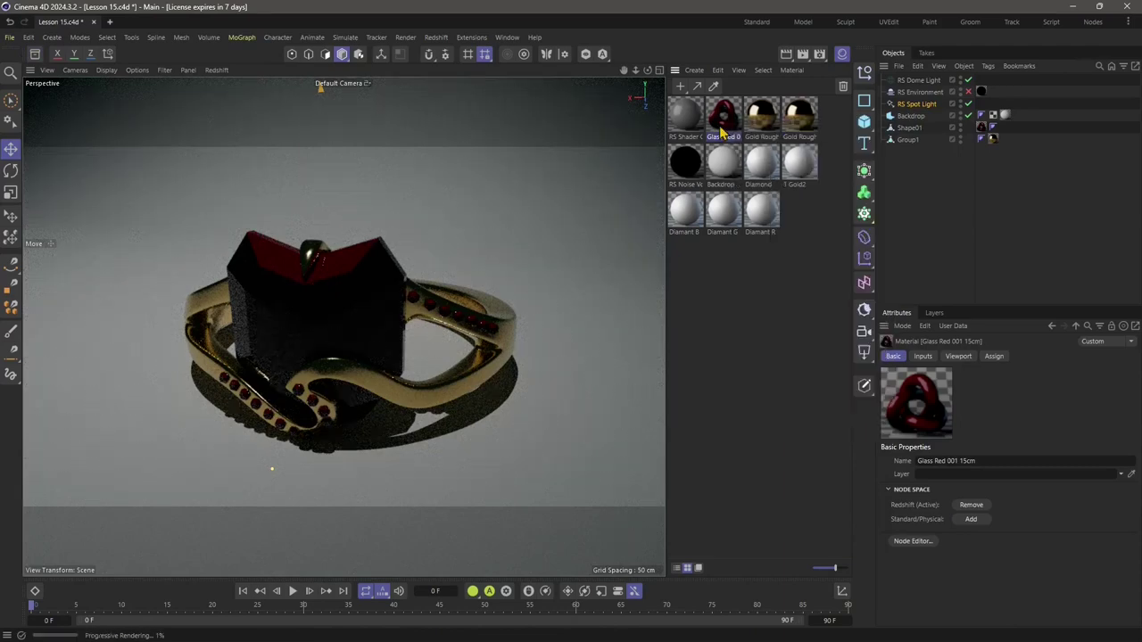
key(Delete)
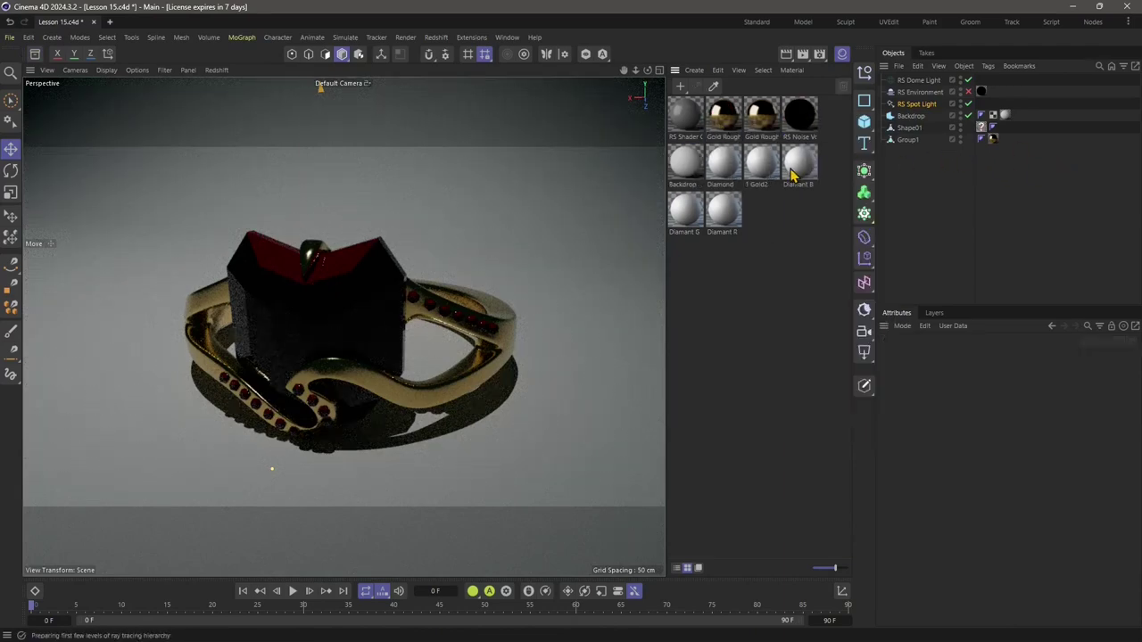
Step: Create a new RS Material and apply it to Shape01
click(699, 71)
mouse_move(737, 108)
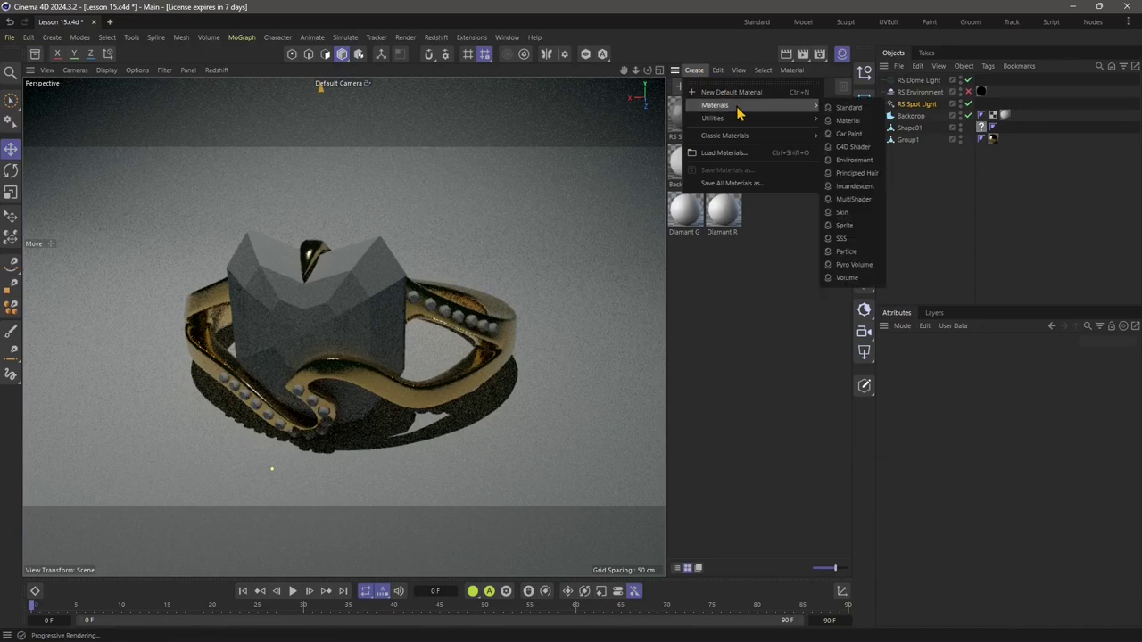
click(844, 121)
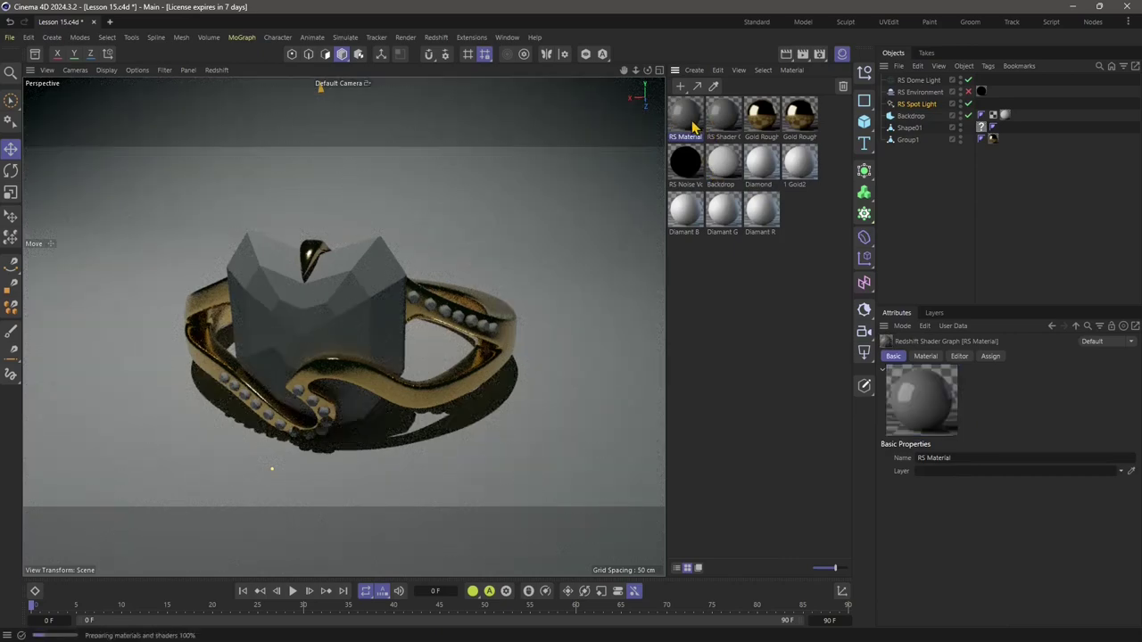
drag(694, 128, 984, 132)
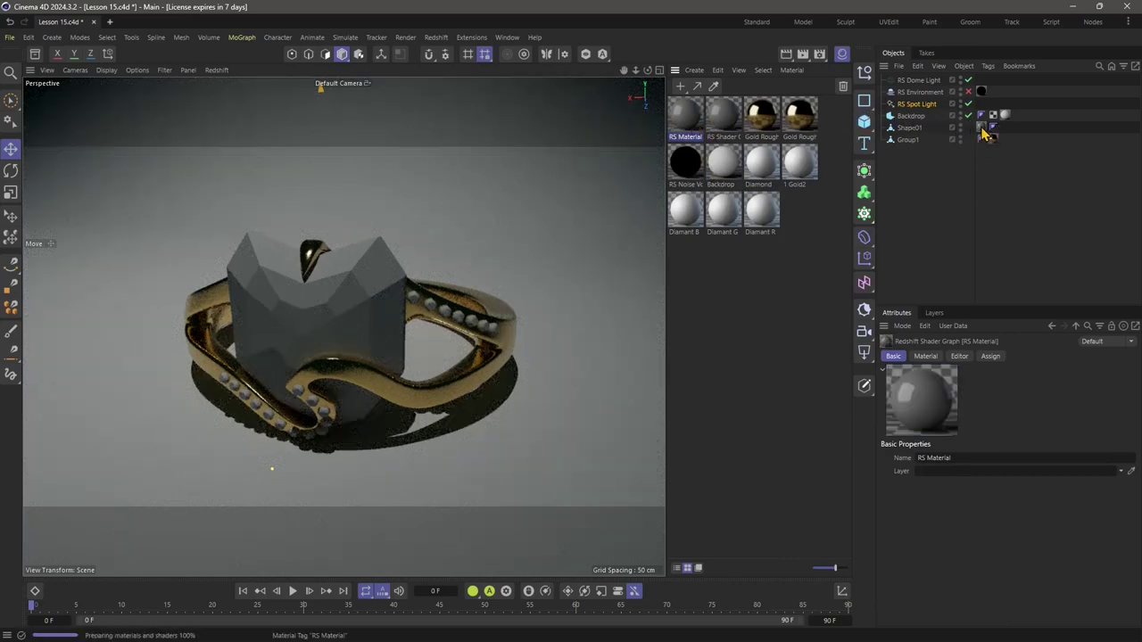
Step: Open the RS Material's shader graph and position it over the viewport
click(924, 356)
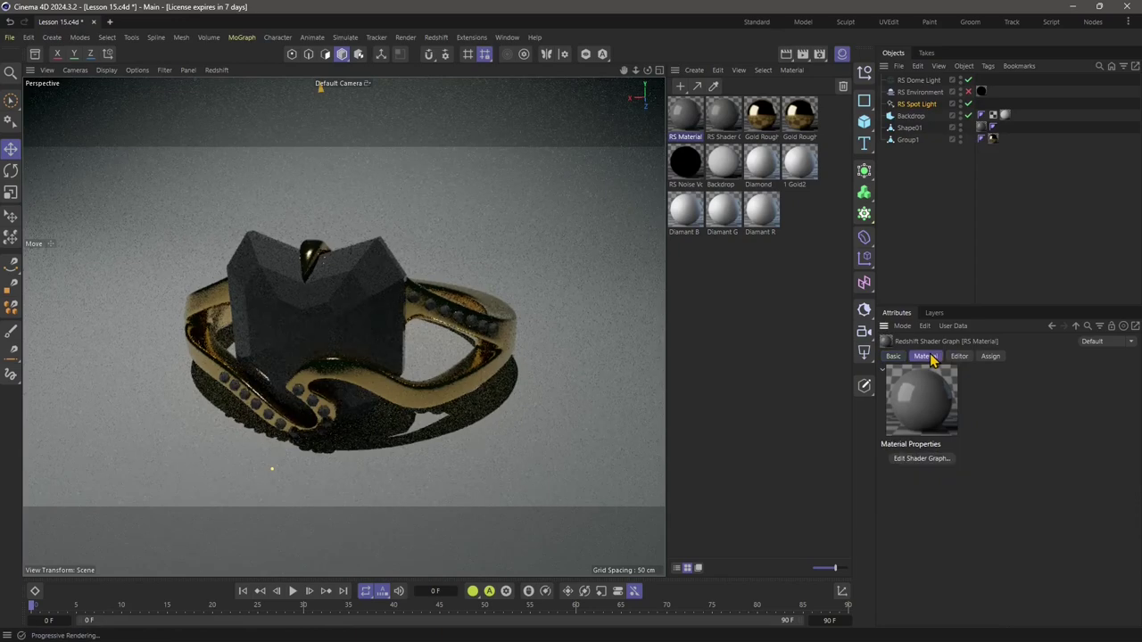
click(916, 459)
drag(375, 26, 714, 87)
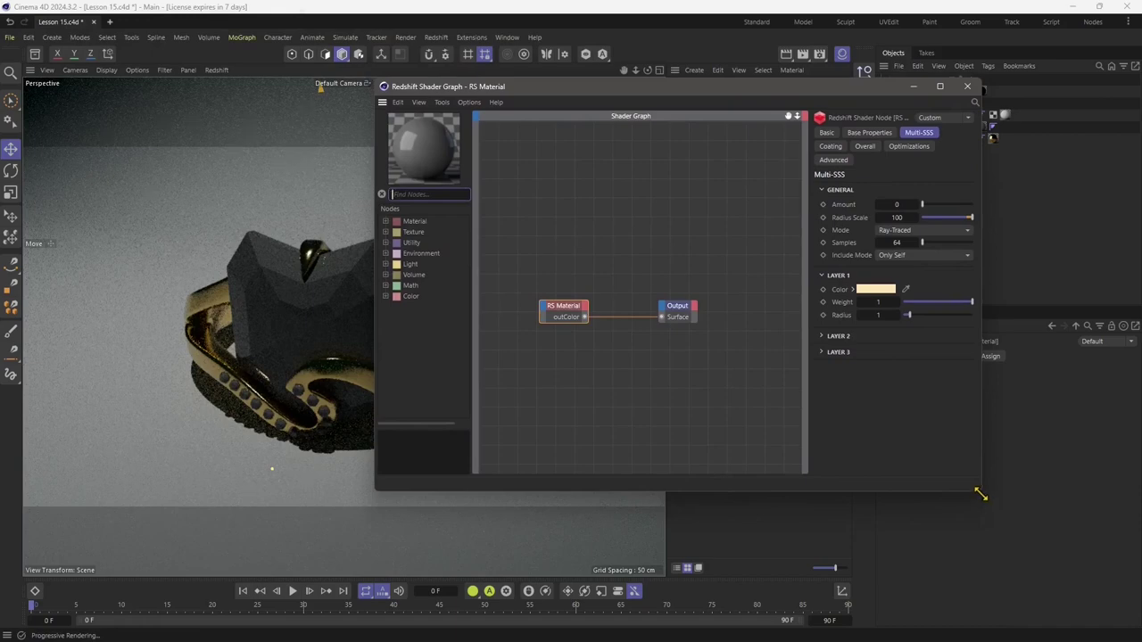
Step: Set the RS Material's diffuse colour to bright red (237, 27, 27)
drag(980, 494, 1087, 544)
click(600, 323)
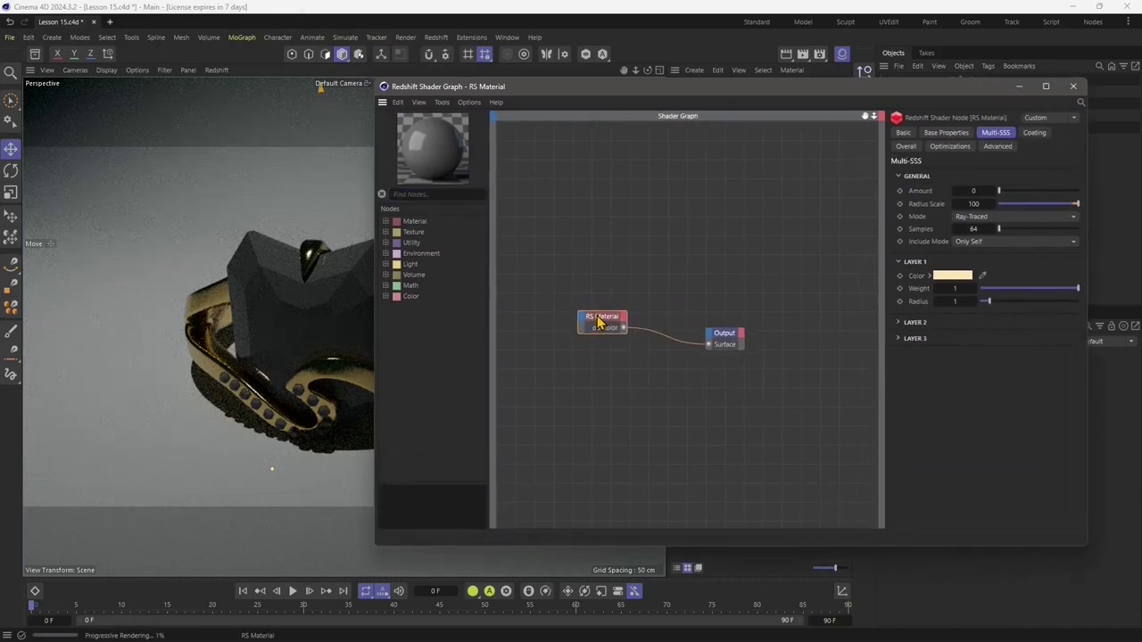
click(903, 133)
click(941, 133)
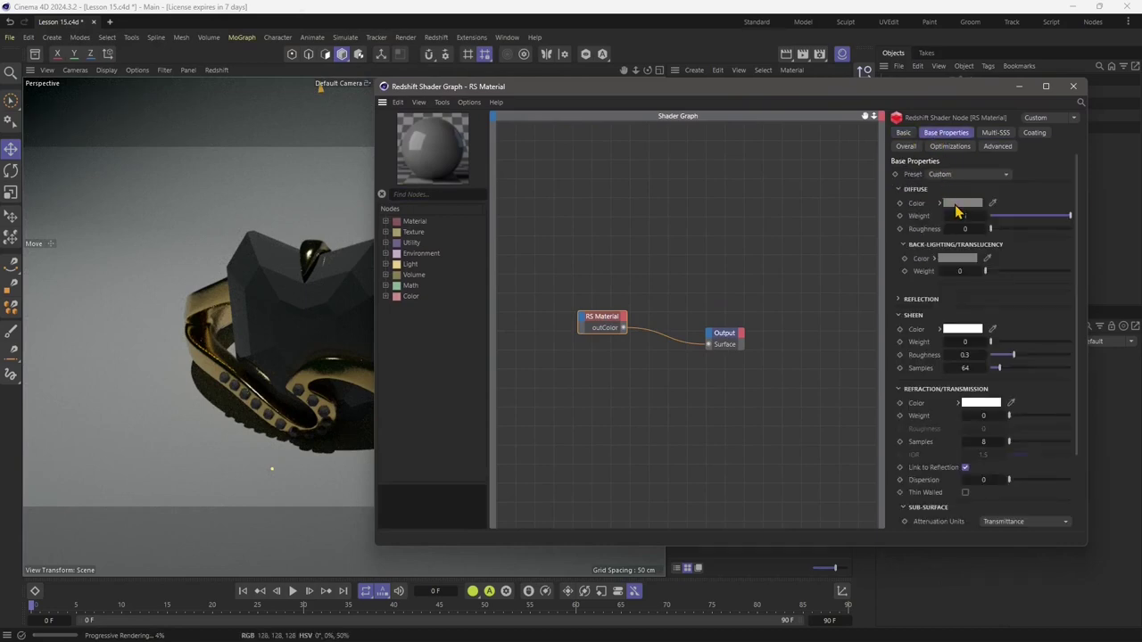
click(959, 204)
click(894, 284)
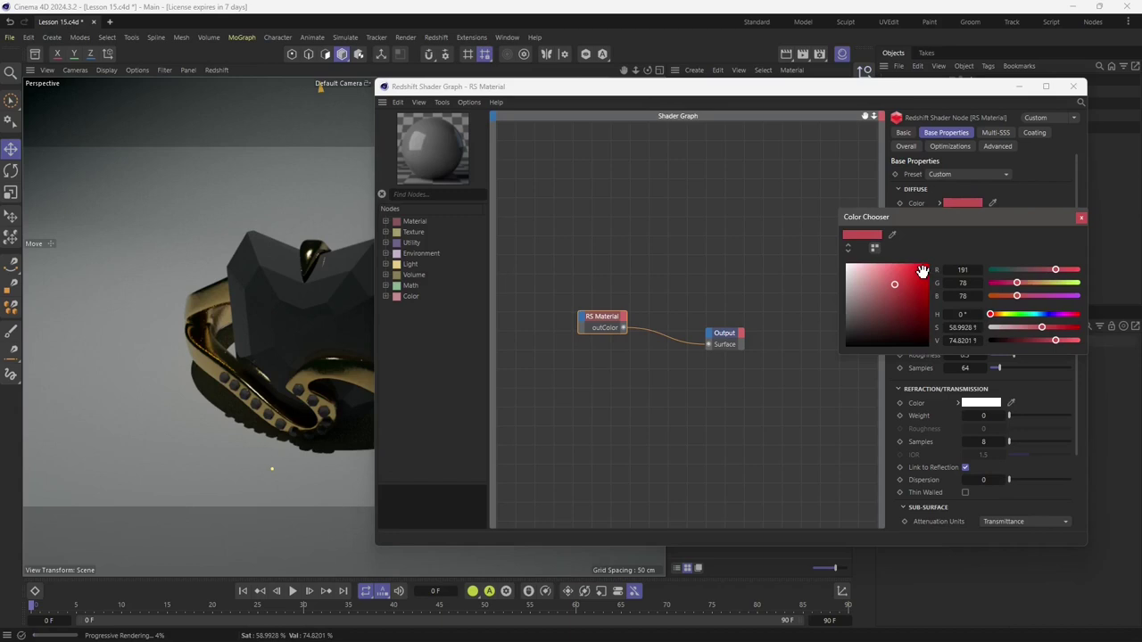
click(920, 269)
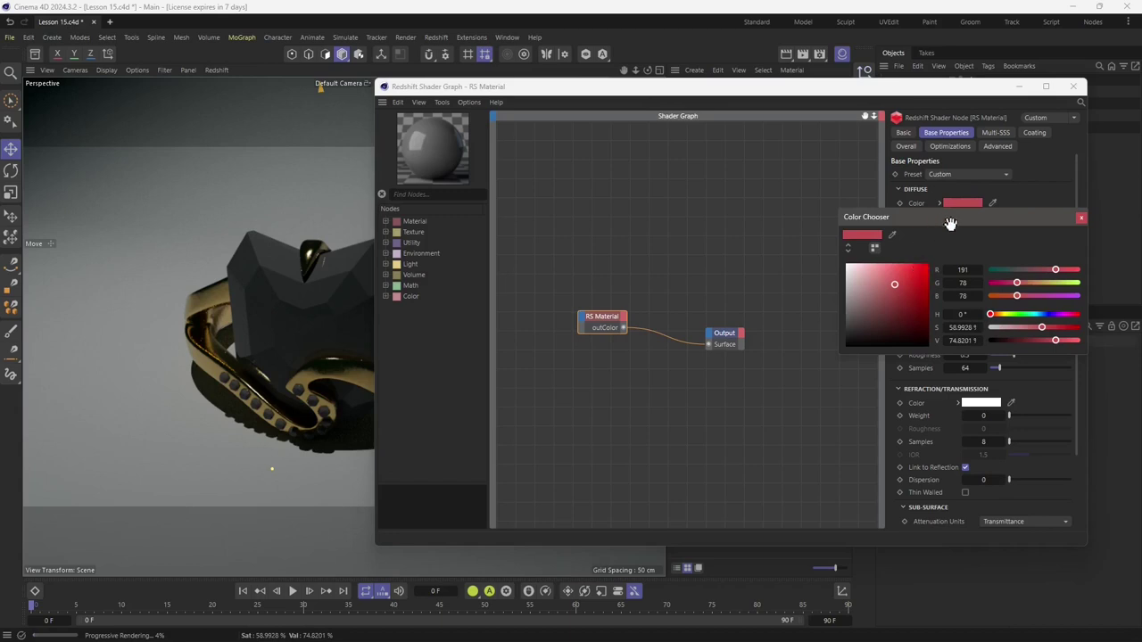
click(1082, 219)
Step: Expand Reflection and raise the IOR from 1.5 to 1.77
drag(567, 92, 612, 90)
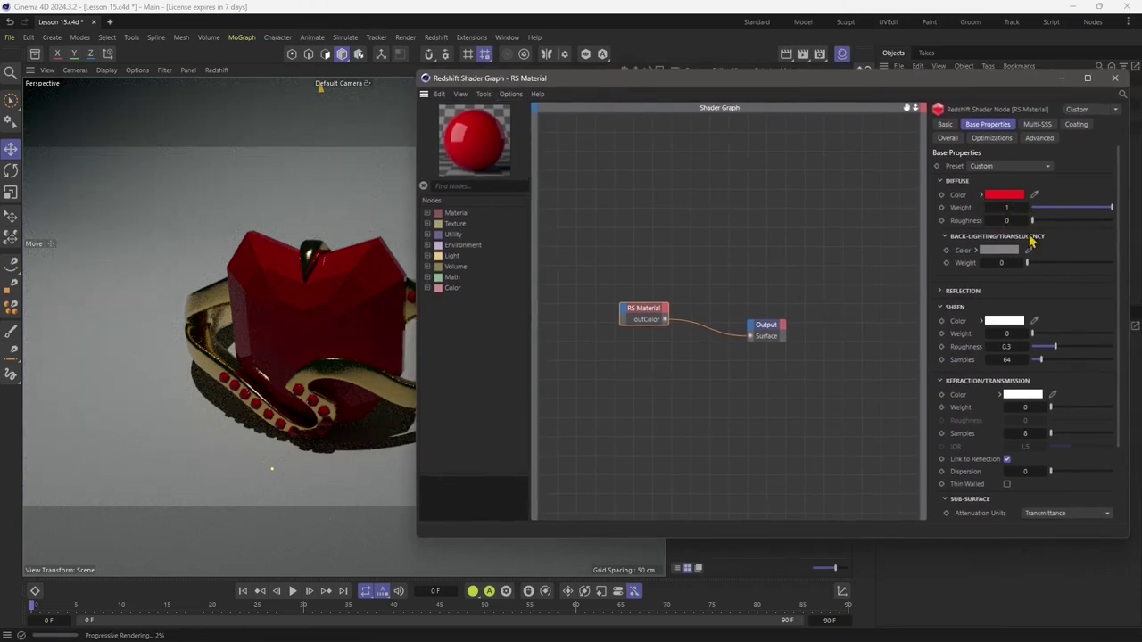
click(943, 237)
click(941, 184)
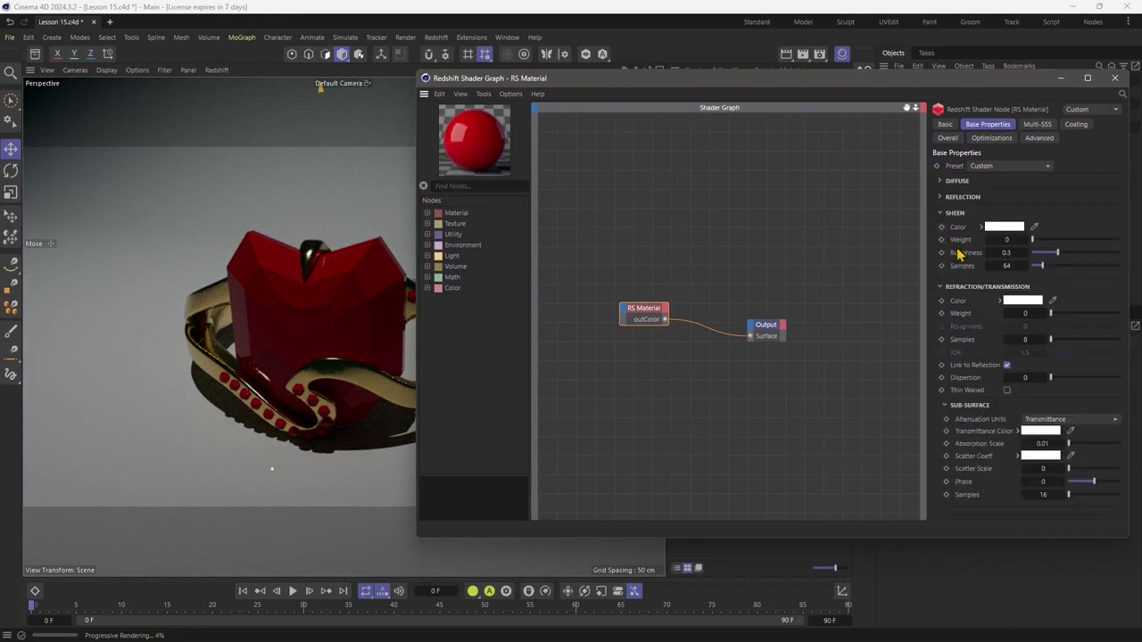
click(941, 197)
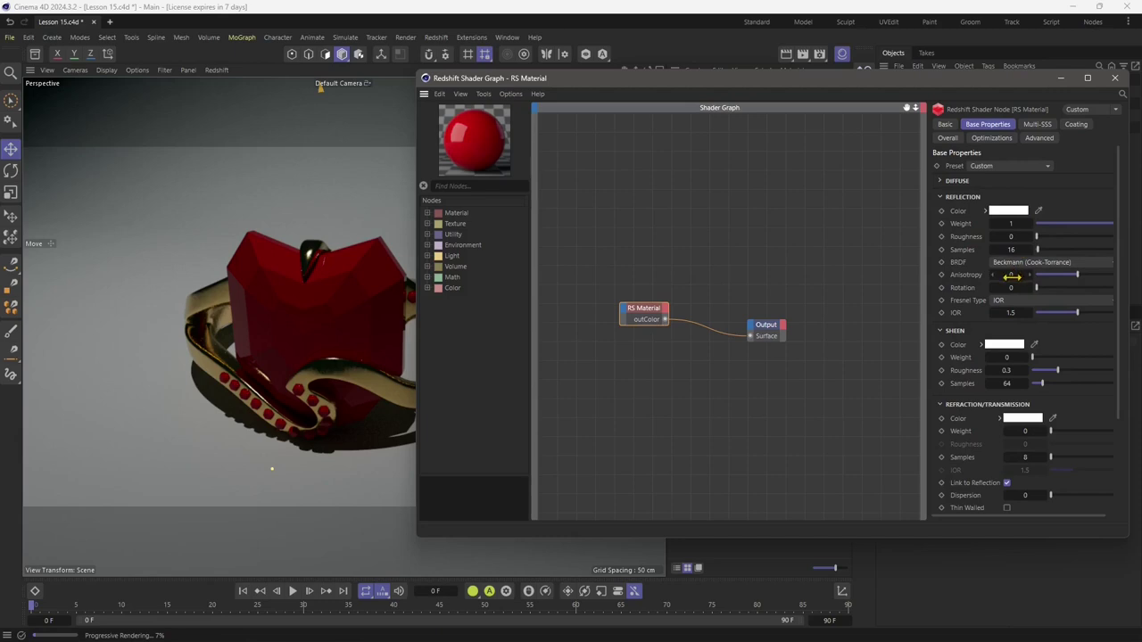
click(1011, 313)
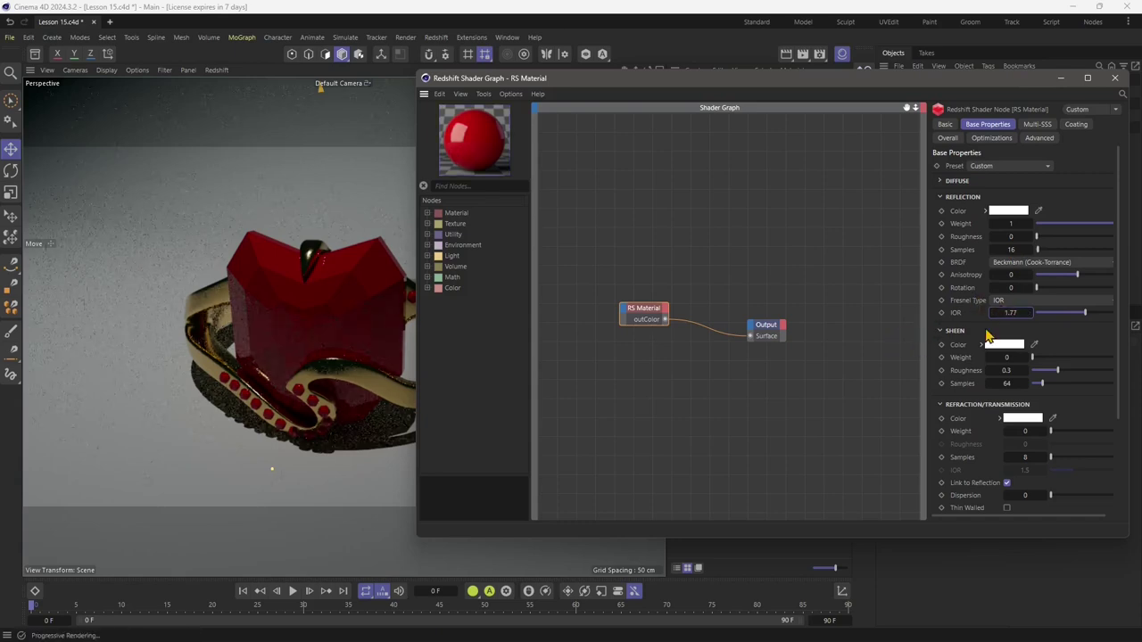
click(953, 330)
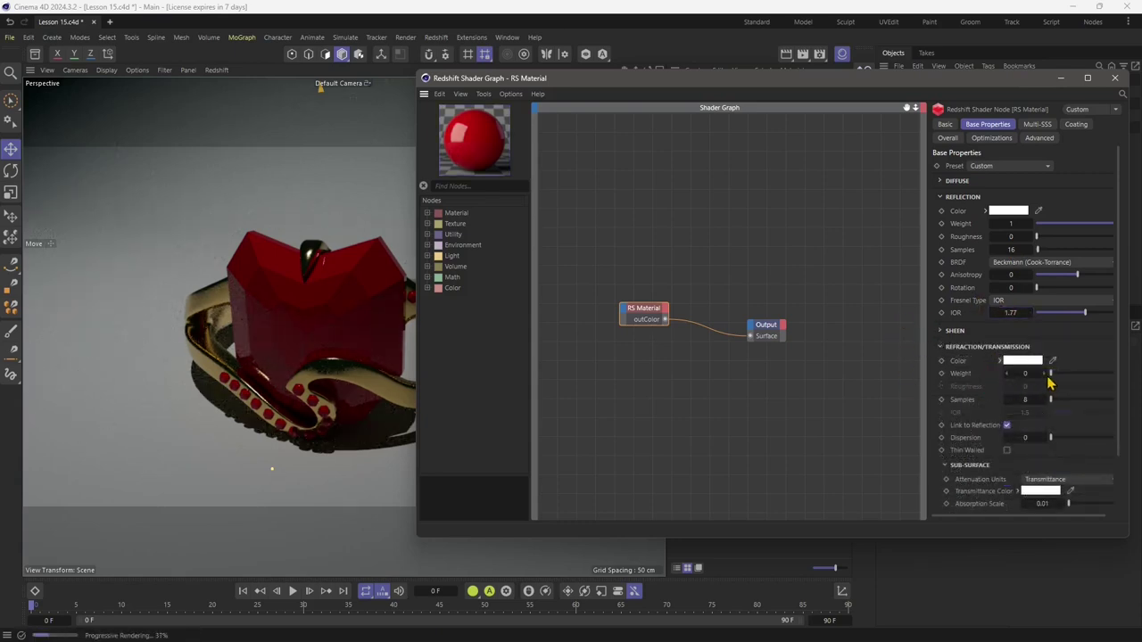
Step: Set the gem's refraction weight to 1, samples to 32 and dispersion to 27.02
drag(1049, 375, 1115, 377)
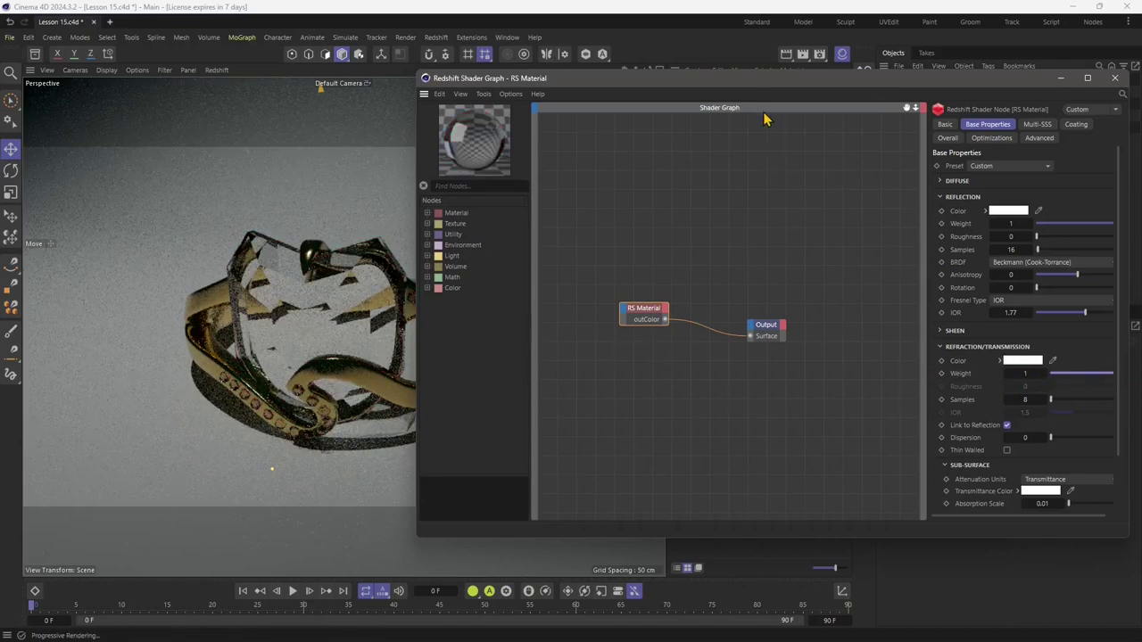
drag(758, 79, 726, 64)
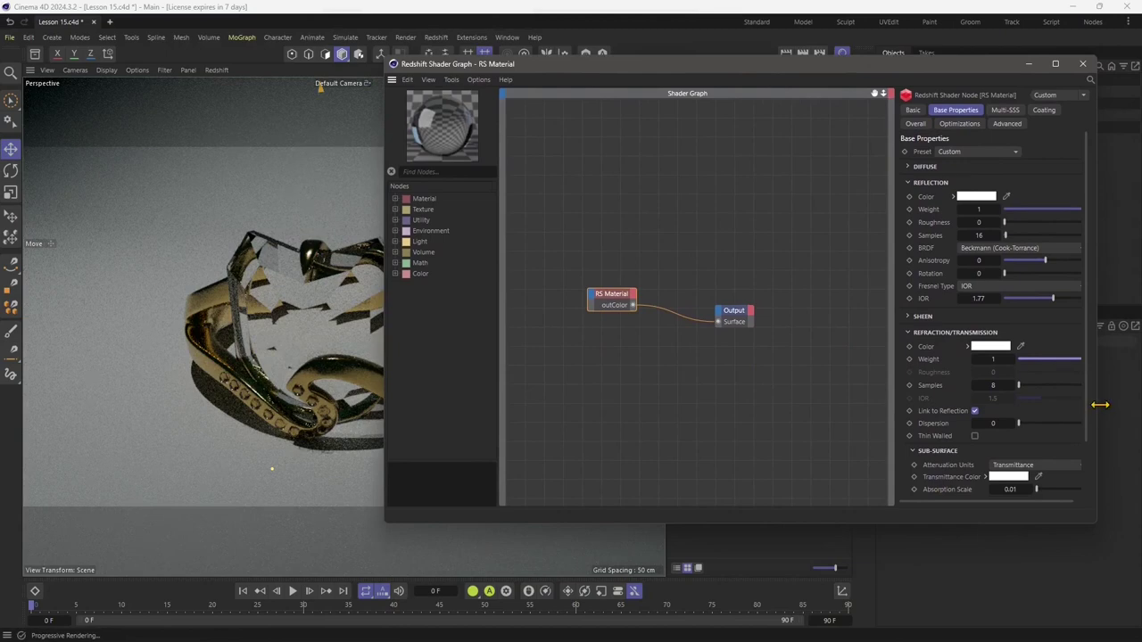
drag(1099, 404, 1116, 401)
click(1005, 386)
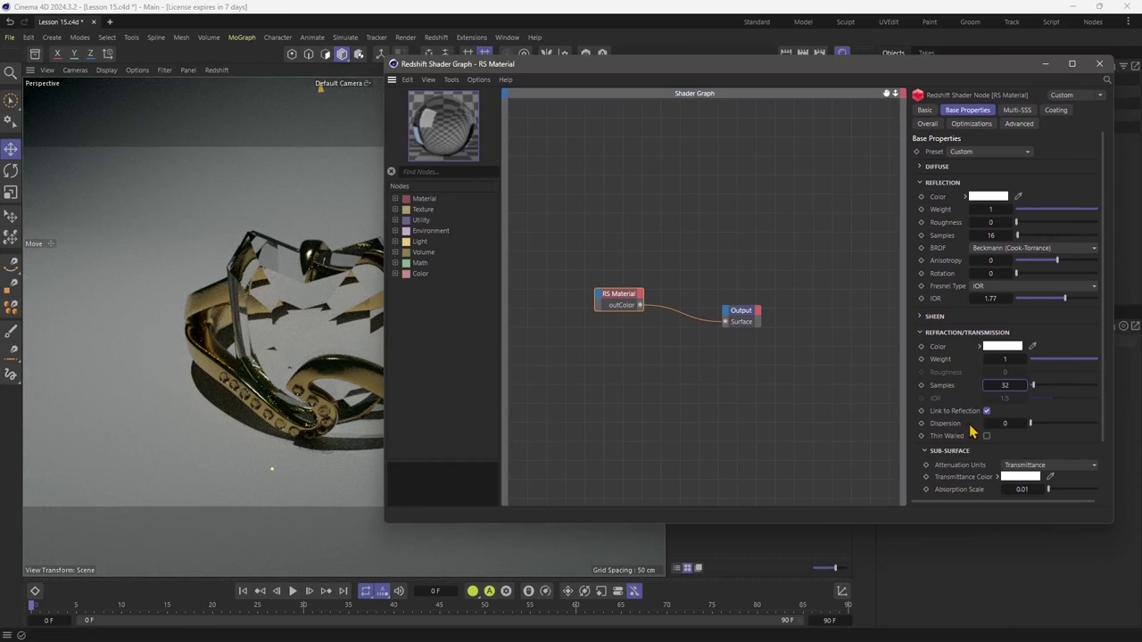
drag(1030, 424, 1059, 430)
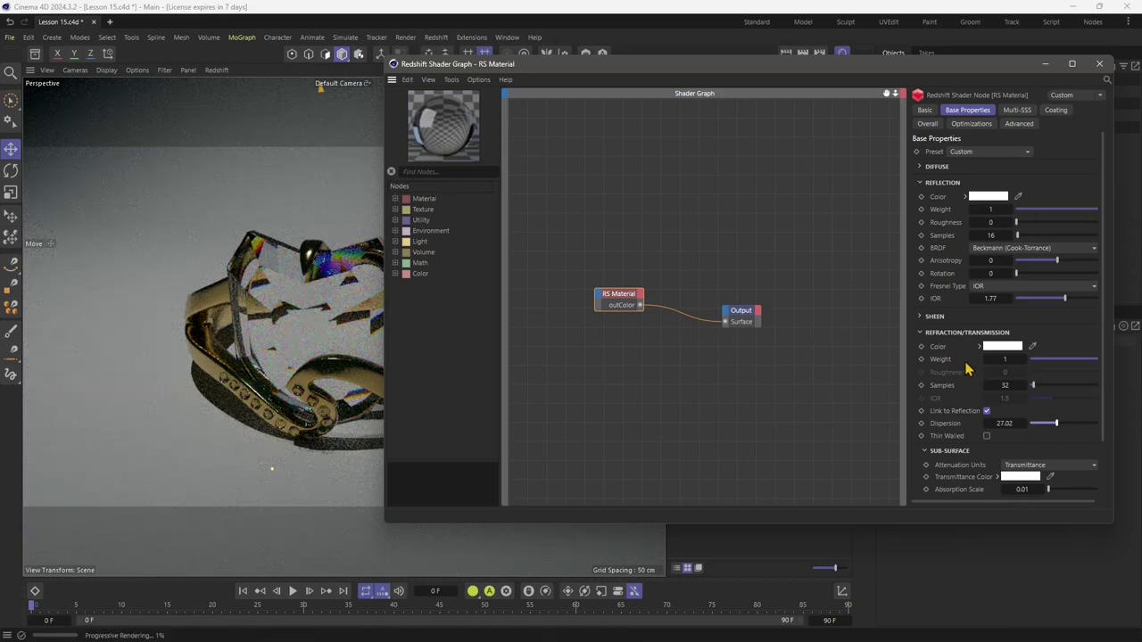
Step: Toggle Thin Walled on and back off, then collapse the Sub-Surface section
click(987, 436)
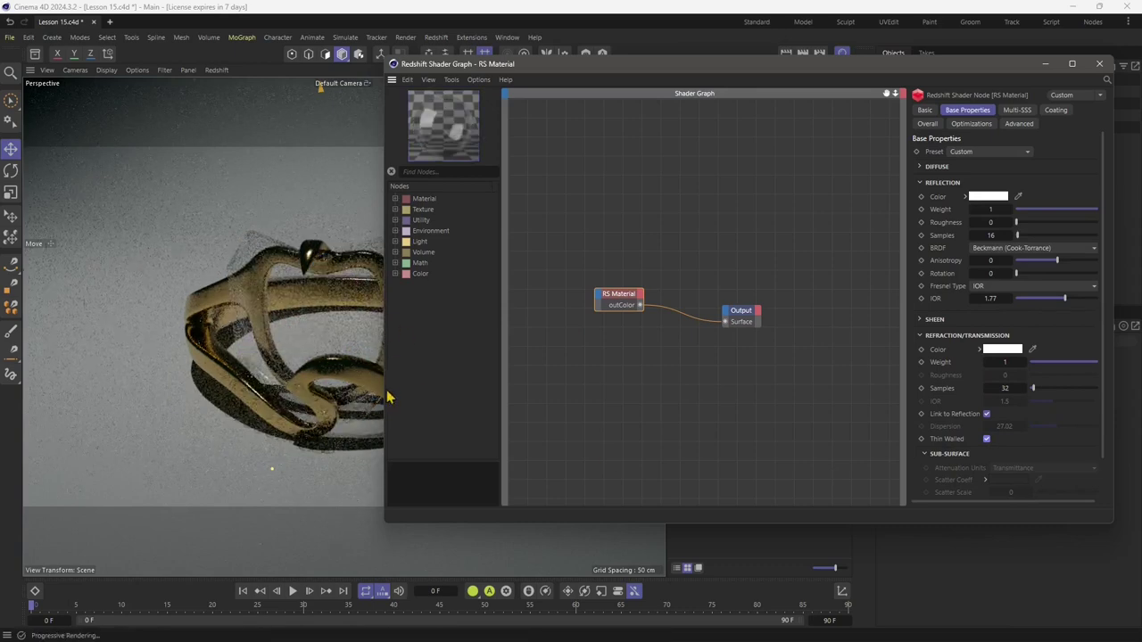
click(987, 439)
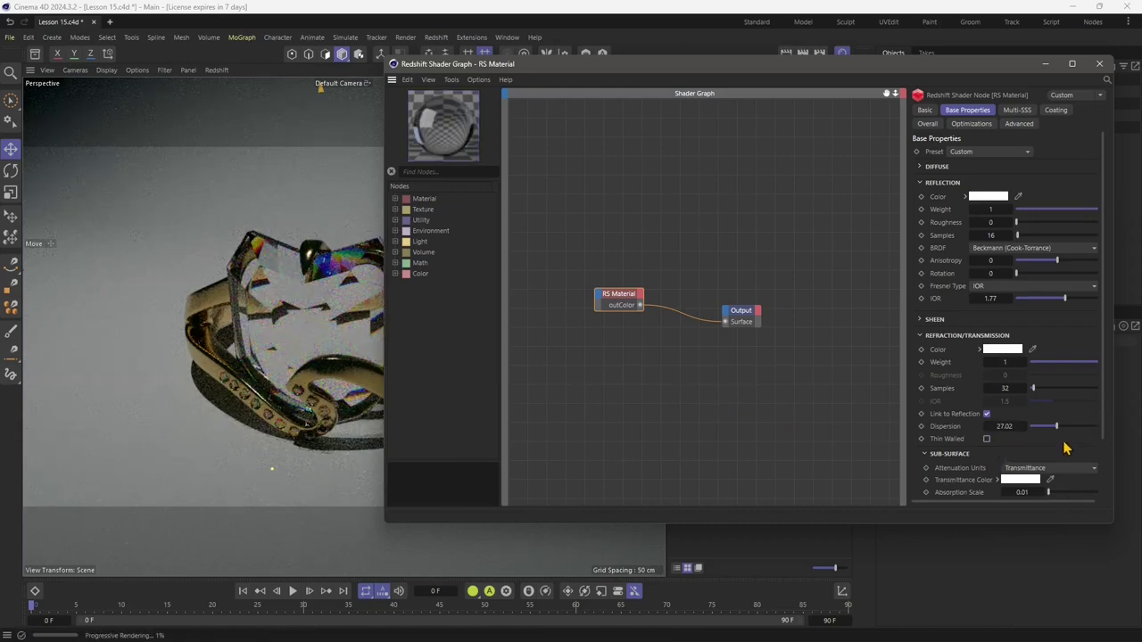
click(925, 453)
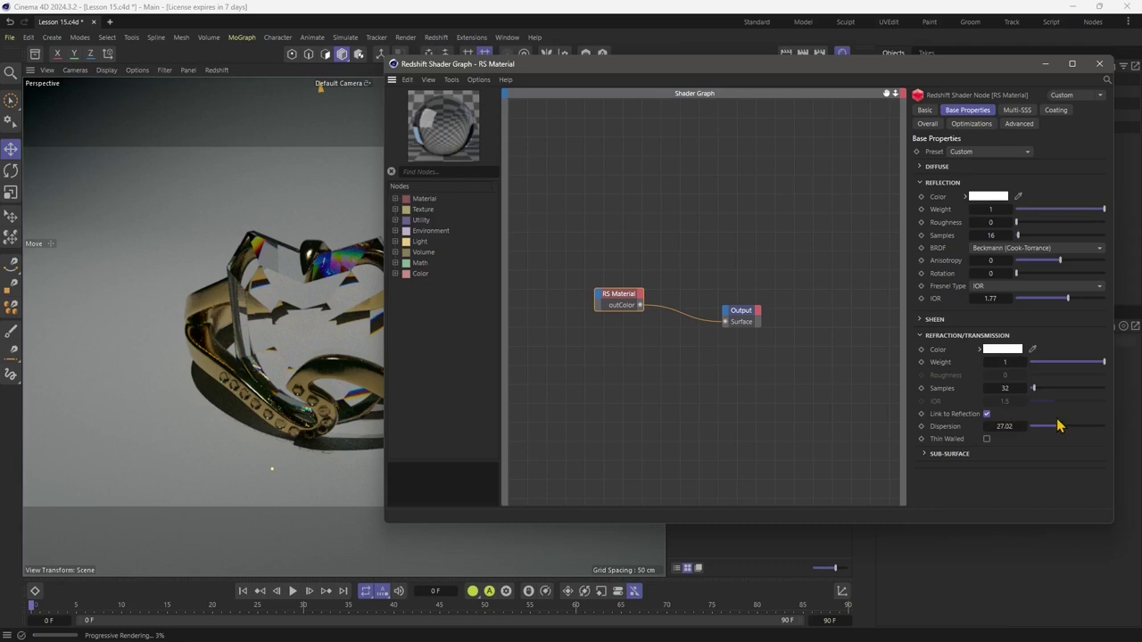
Step: Set the gem's refraction colour to pale pink 238,165,165 and orbit to check the render
click(1003, 349)
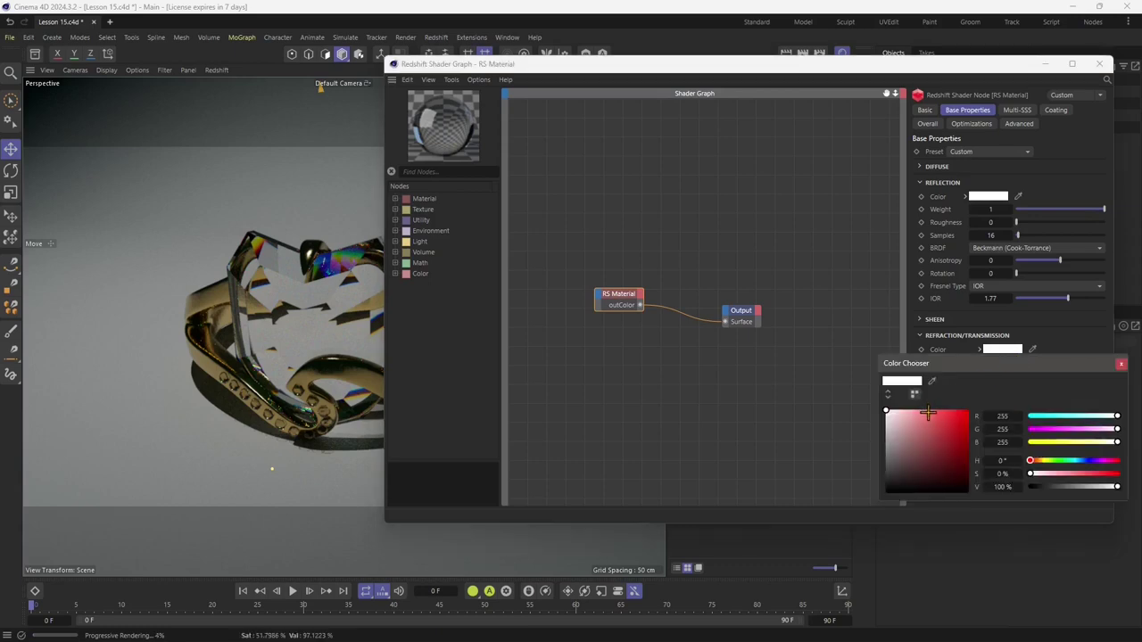
click(928, 412)
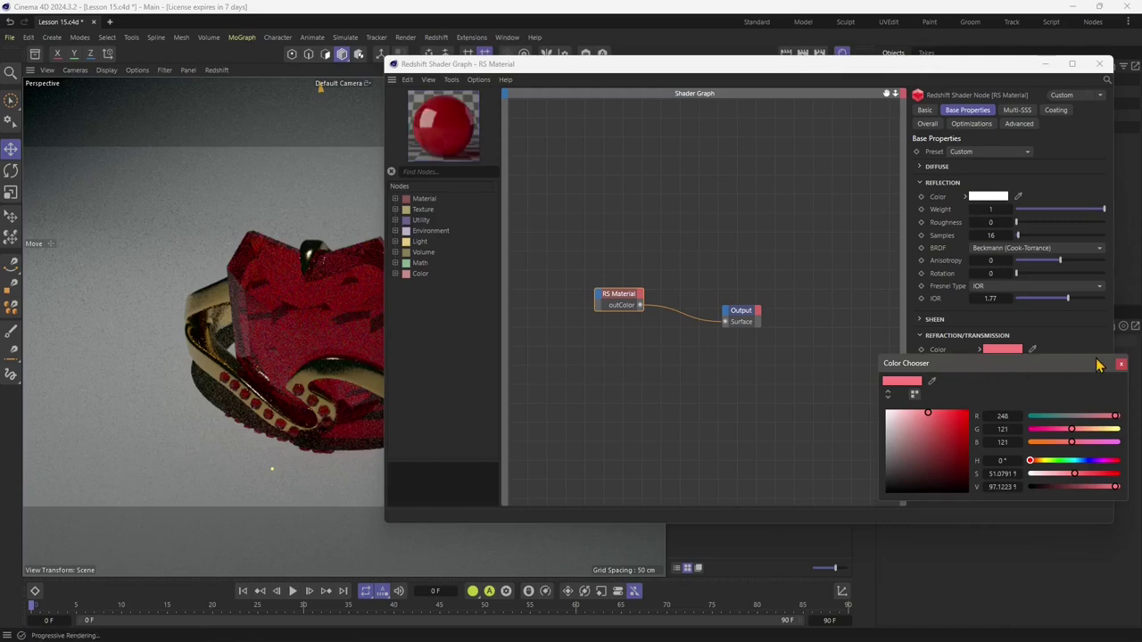
click(911, 416)
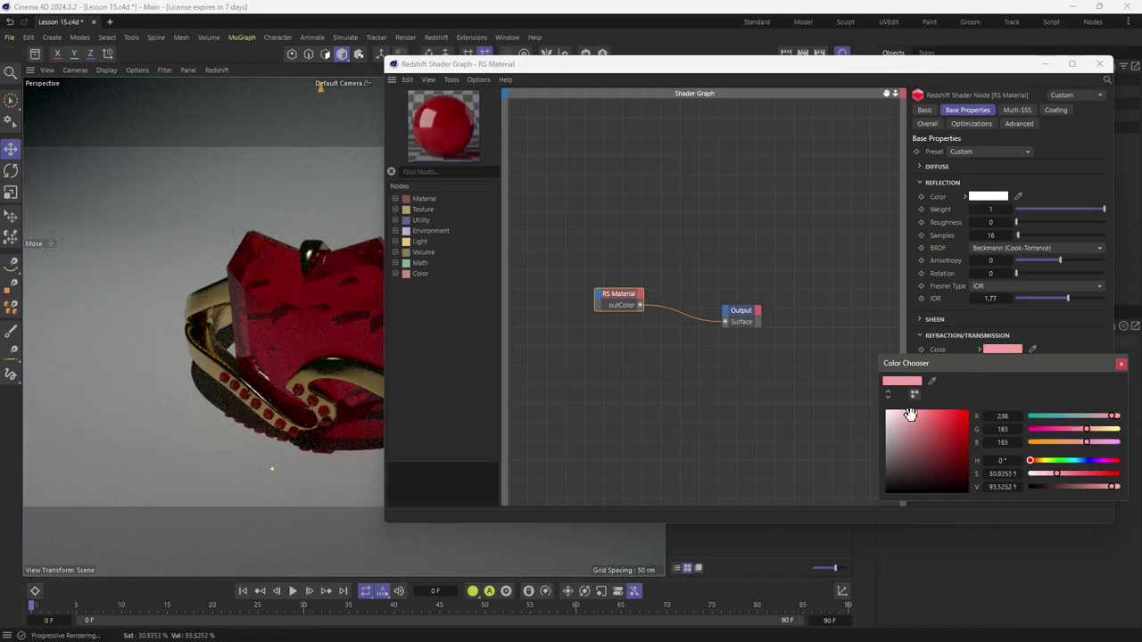
click(1120, 365)
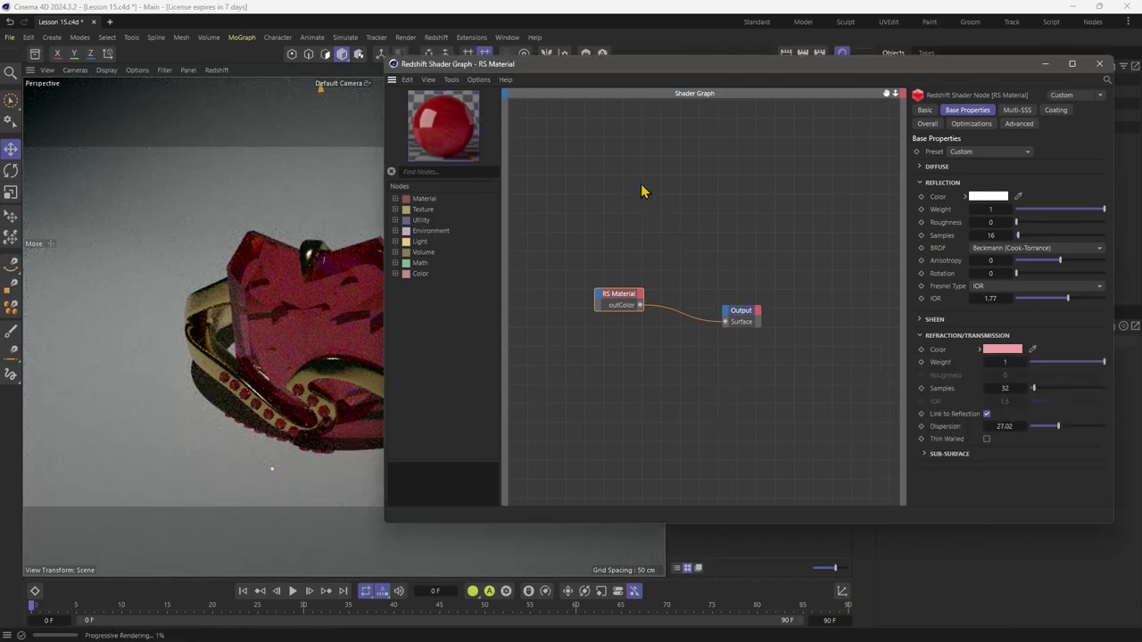
drag(592, 73, 845, 79)
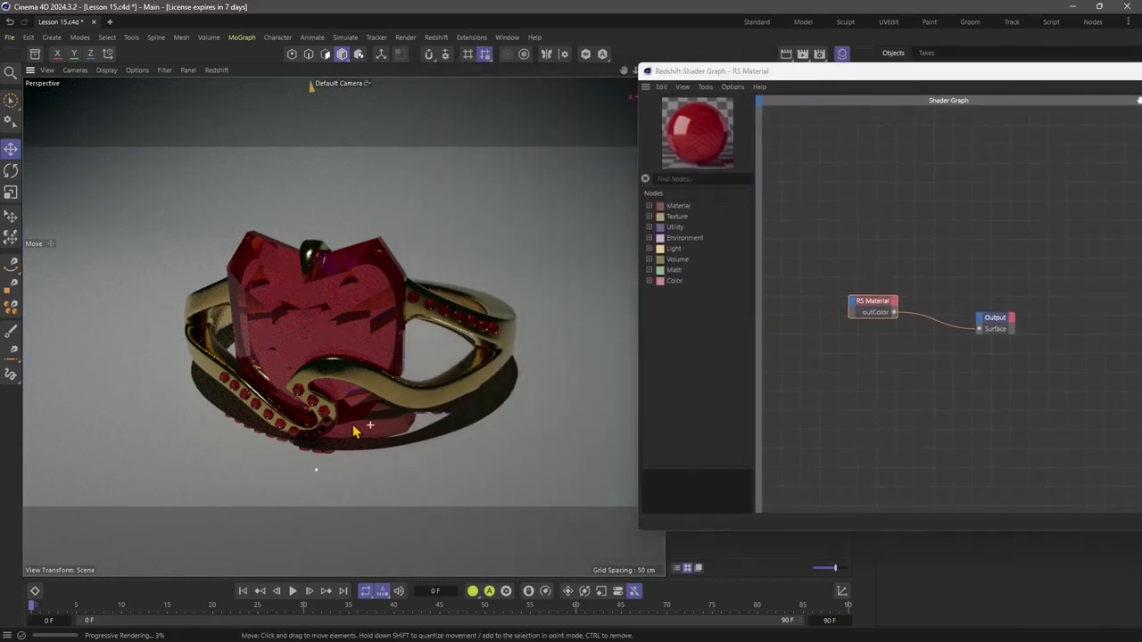
alt+drag(353, 431, 399, 450)
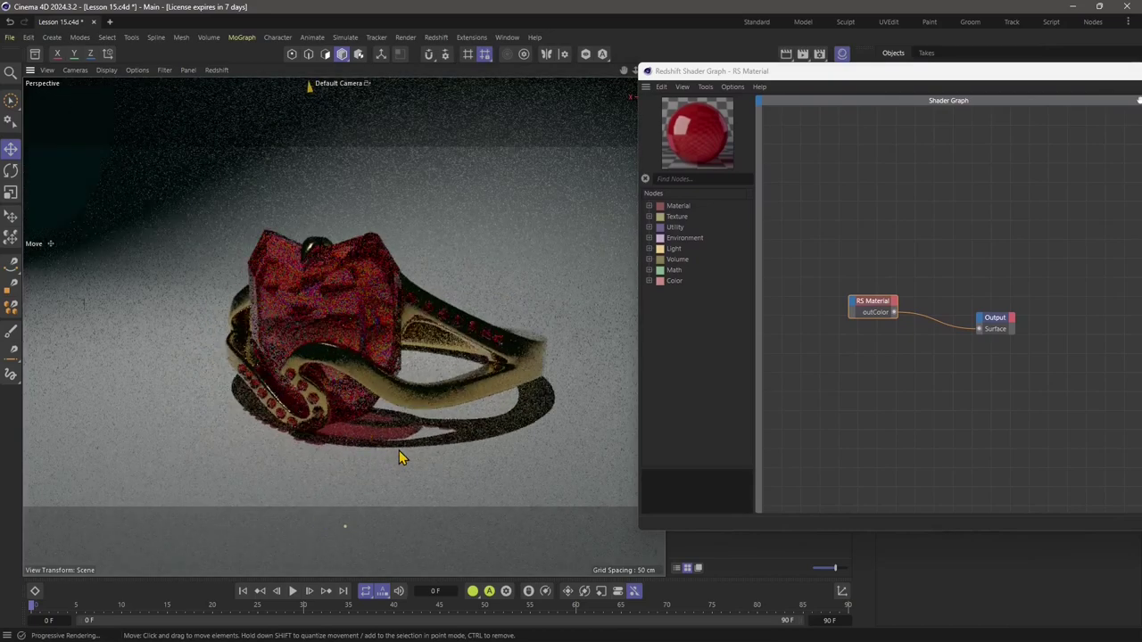
drag(895, 77, 327, 102)
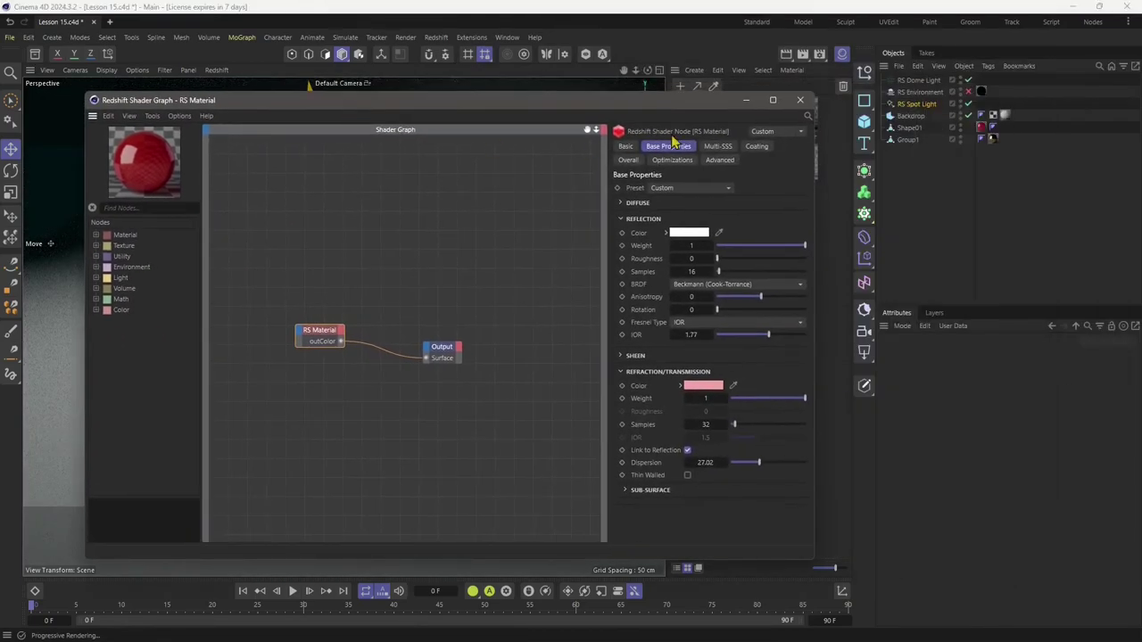
Step: On the RS Spot Light's Details tab, change Caustics Intensity from 2.022 to 5.222
click(800, 98)
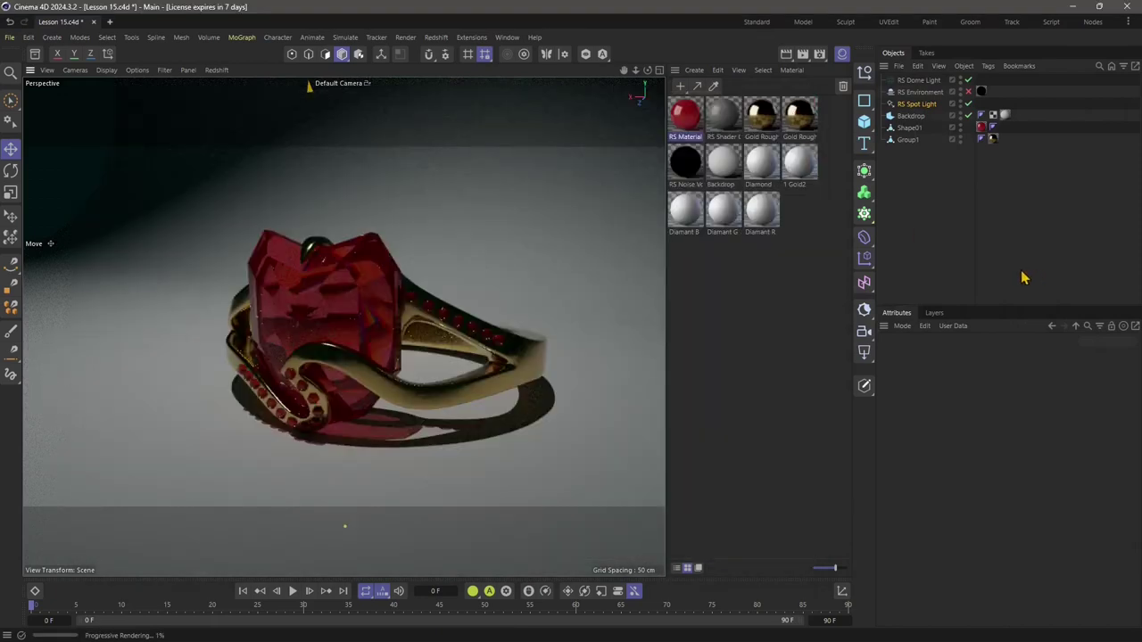
click(916, 104)
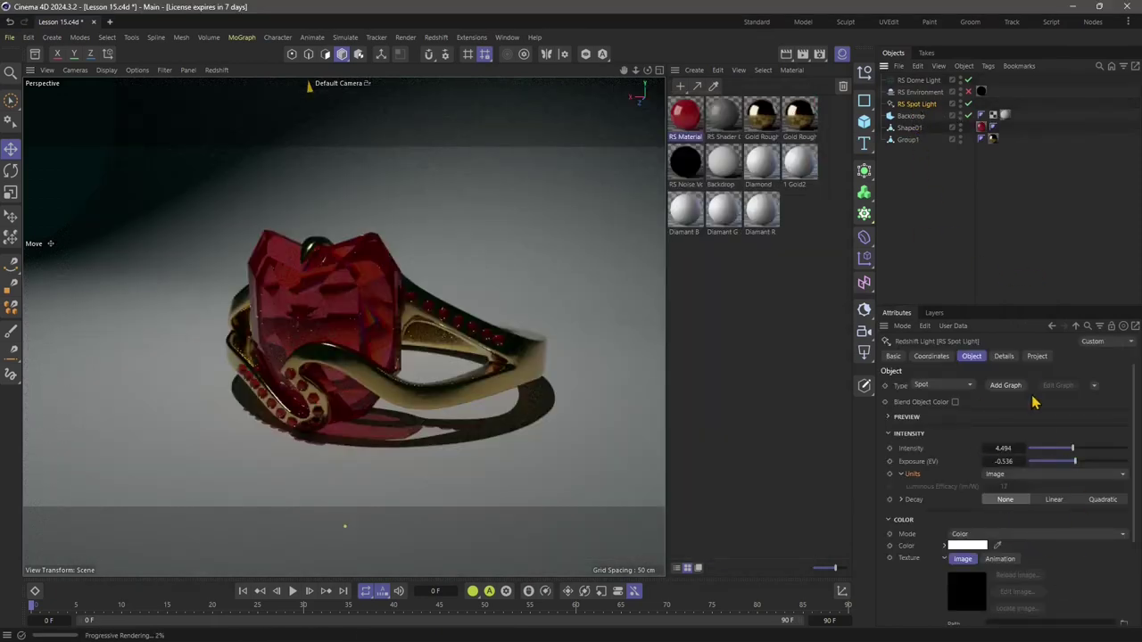
click(1036, 356)
click(1001, 358)
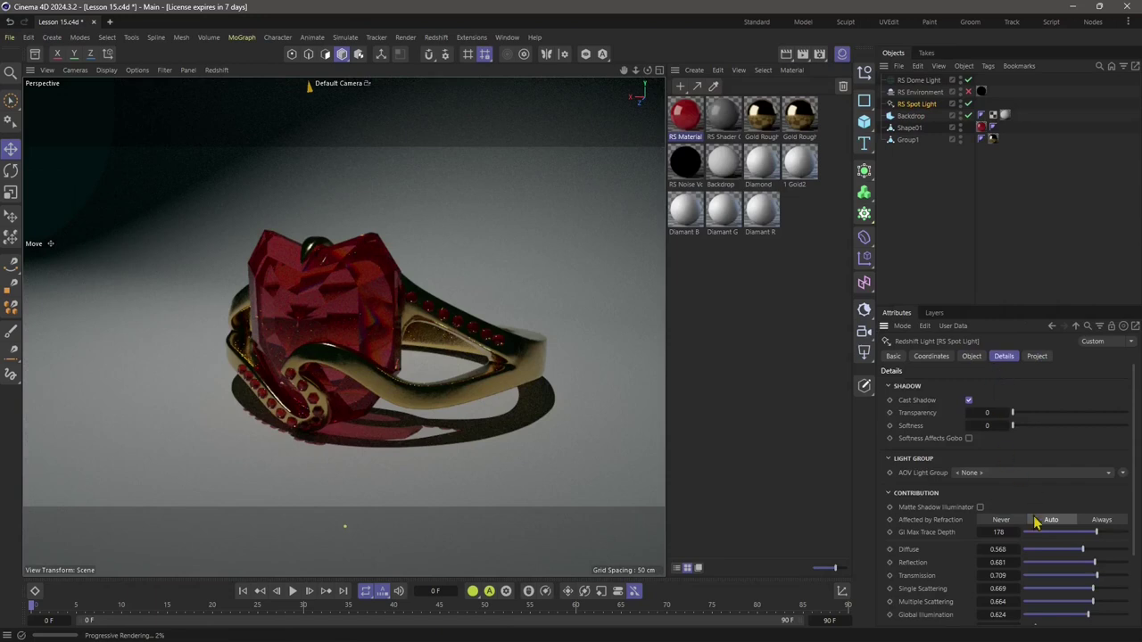
scroll(1037, 544, down, 3)
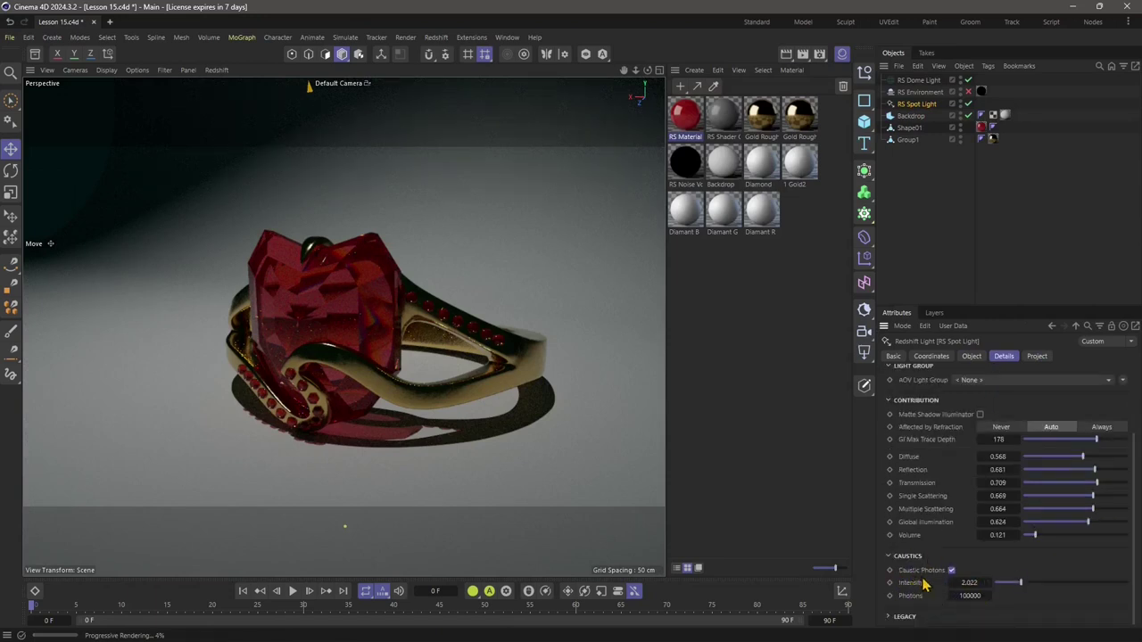
click(1061, 583)
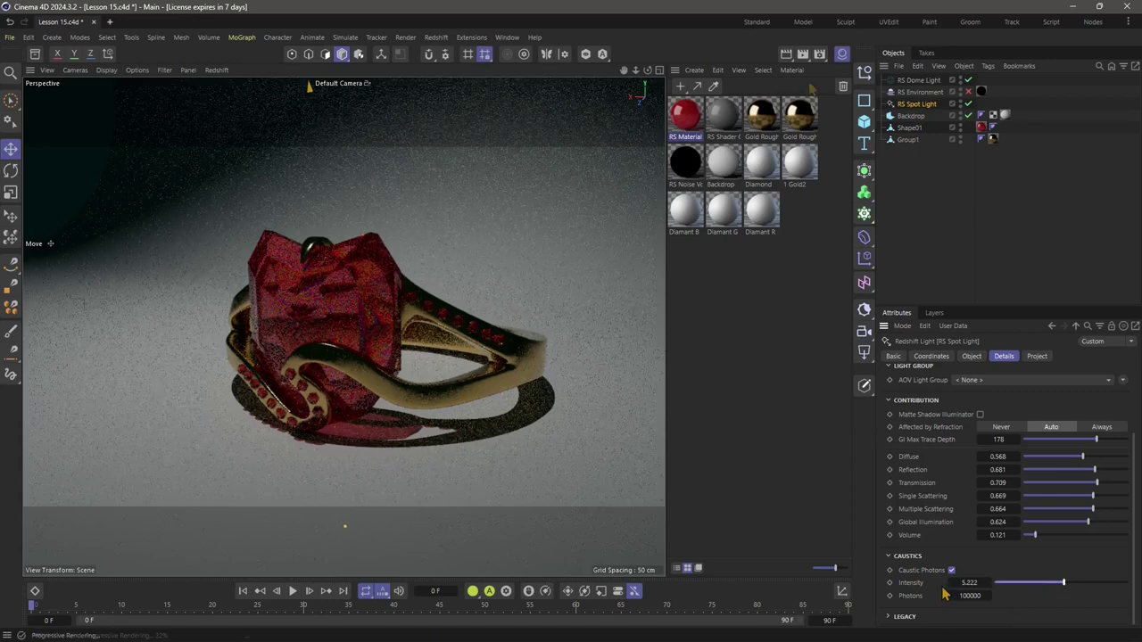
Step: Add a Redshift Object tag to the gem object Shape01
click(909, 128)
right_click(908, 130)
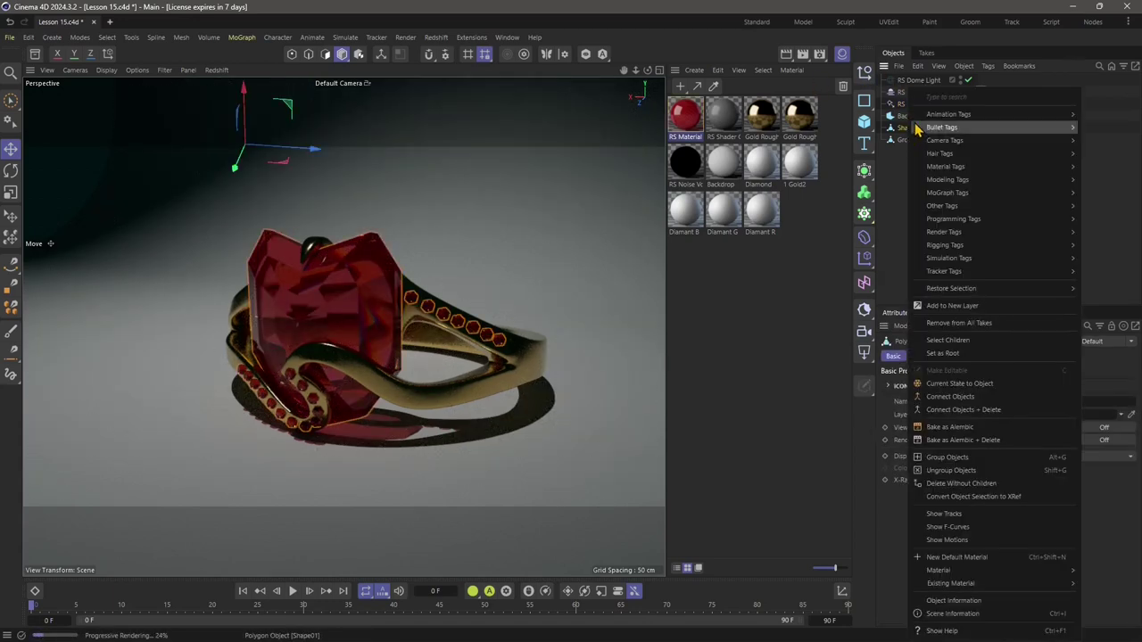
mouse_move(916, 129)
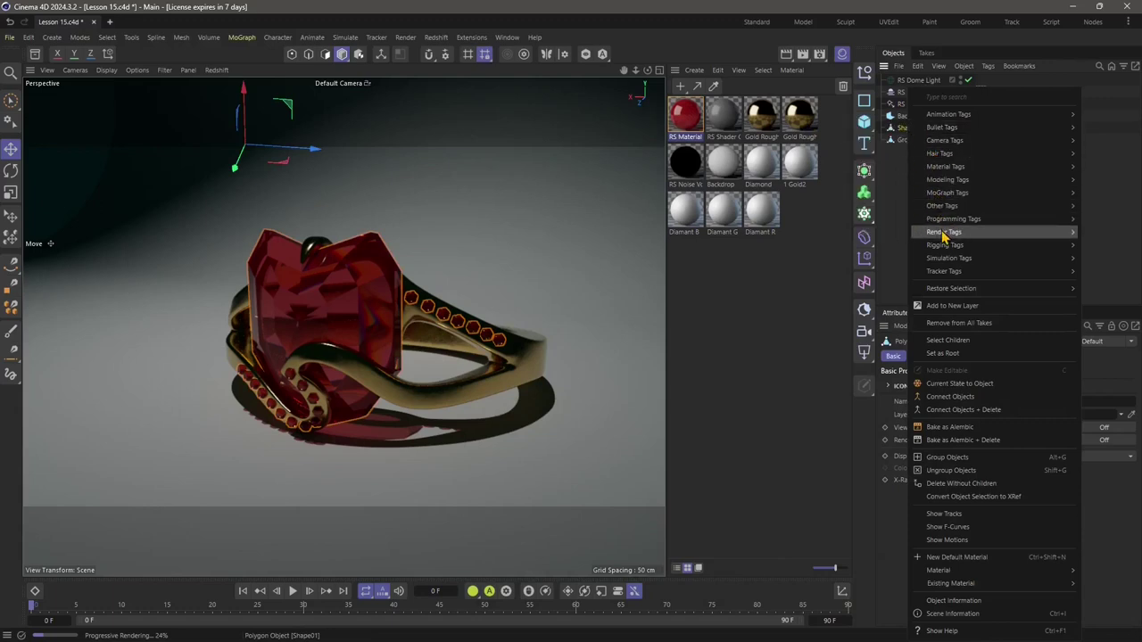
mouse_move(916, 232)
click(870, 280)
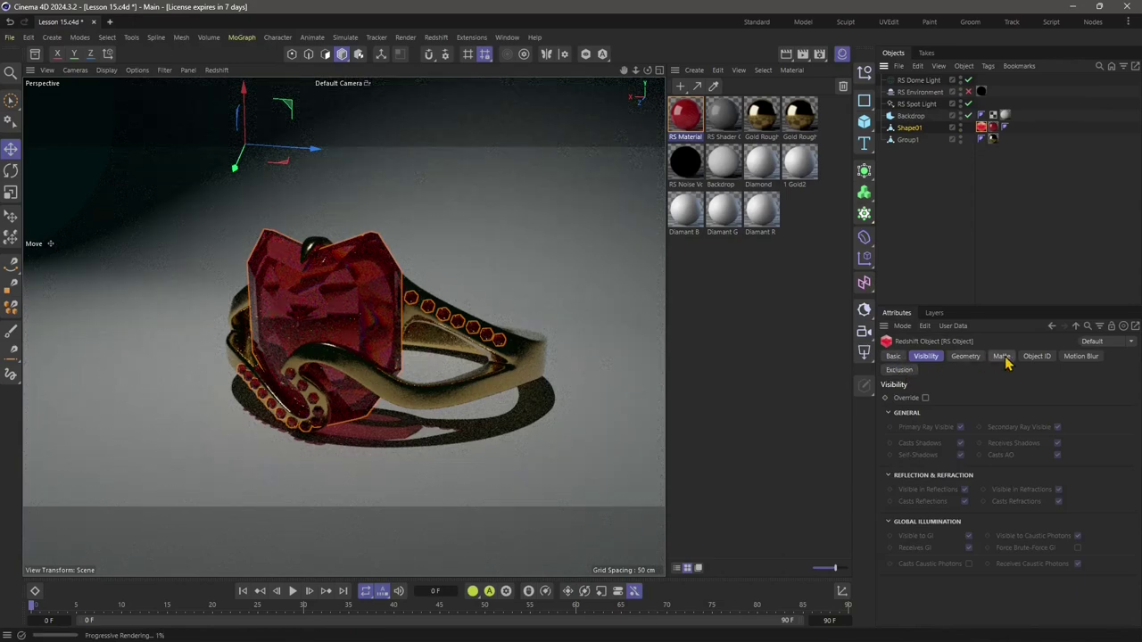
Step: In the tag's Visibility tab, enable Override and Casts Caustic Photons
click(975, 358)
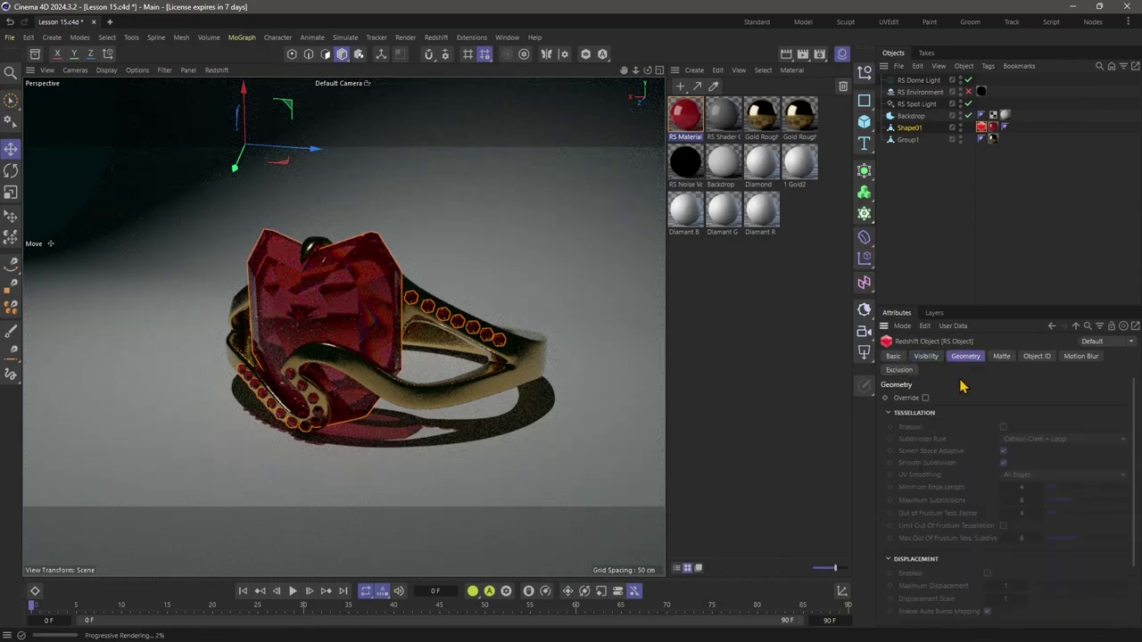
click(925, 359)
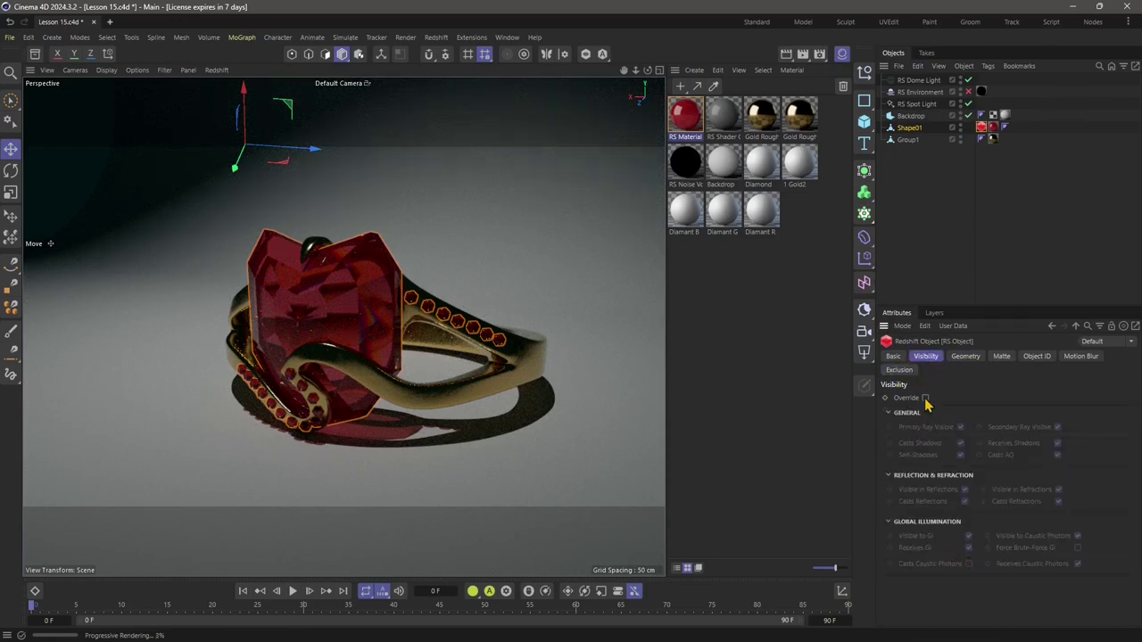
click(925, 398)
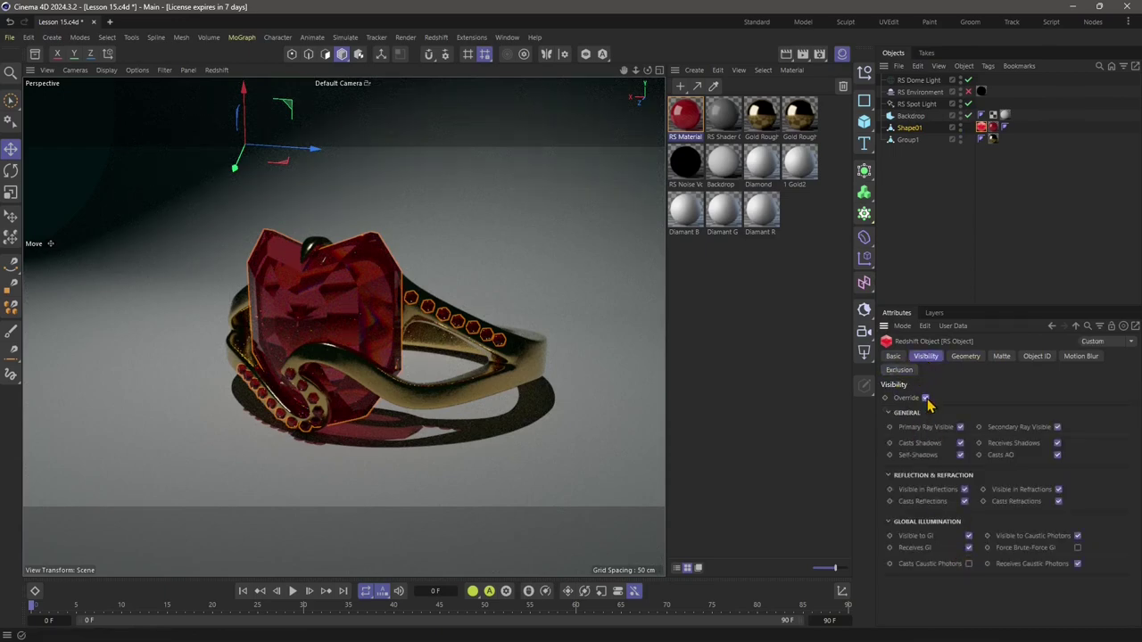
click(969, 564)
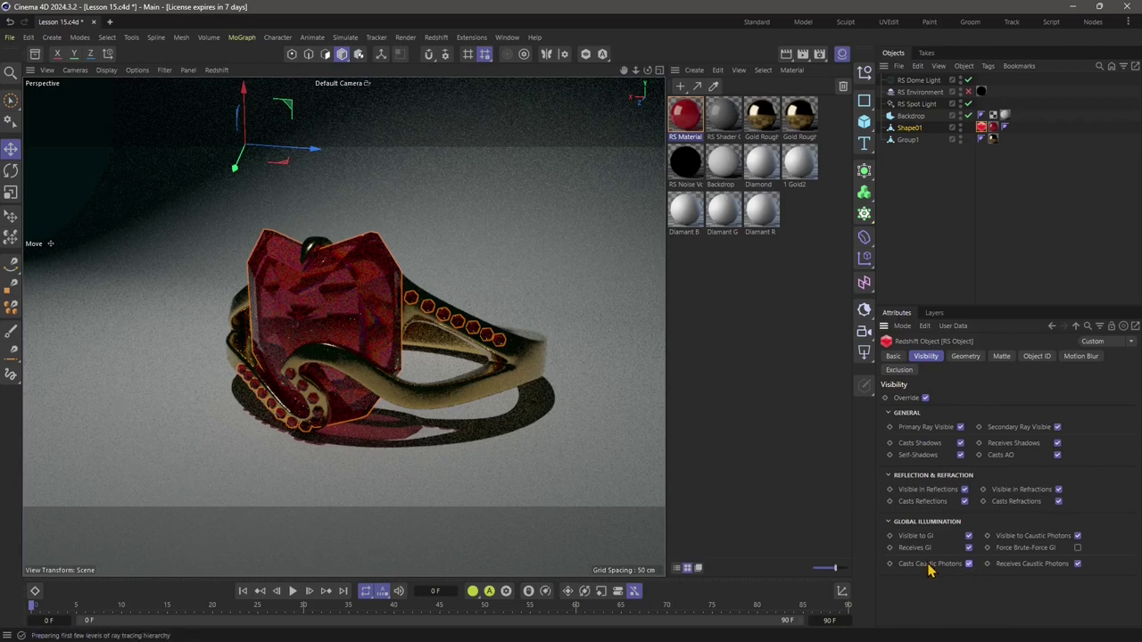
Step: Open the Redshift render settings in Advanced mode on the Caustics tab
key(ctrl+b)
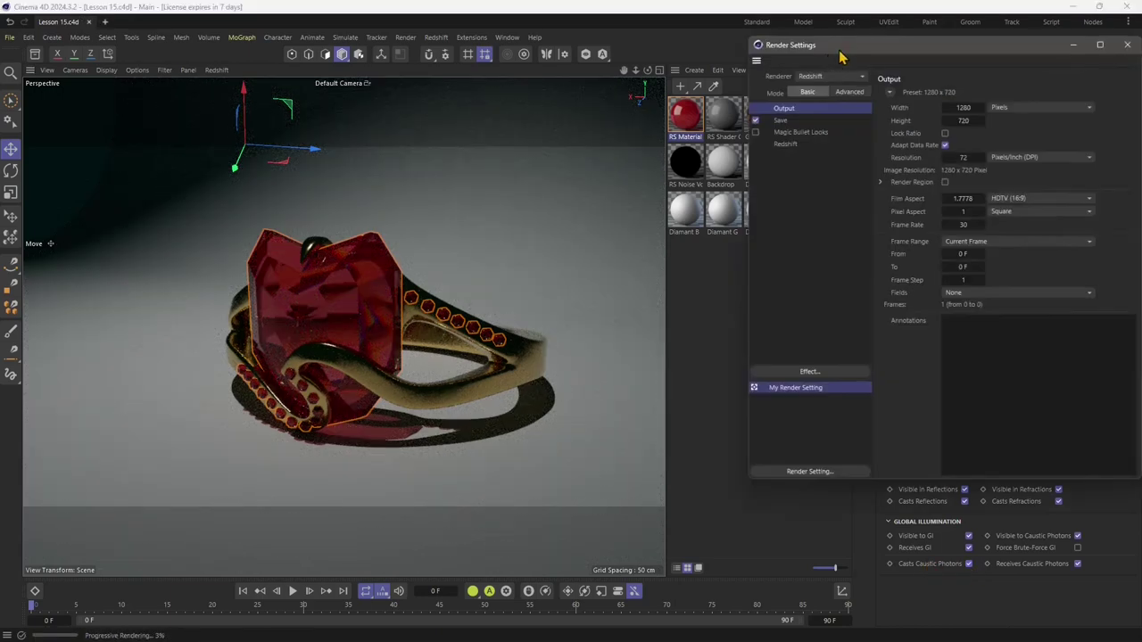
click(689, 156)
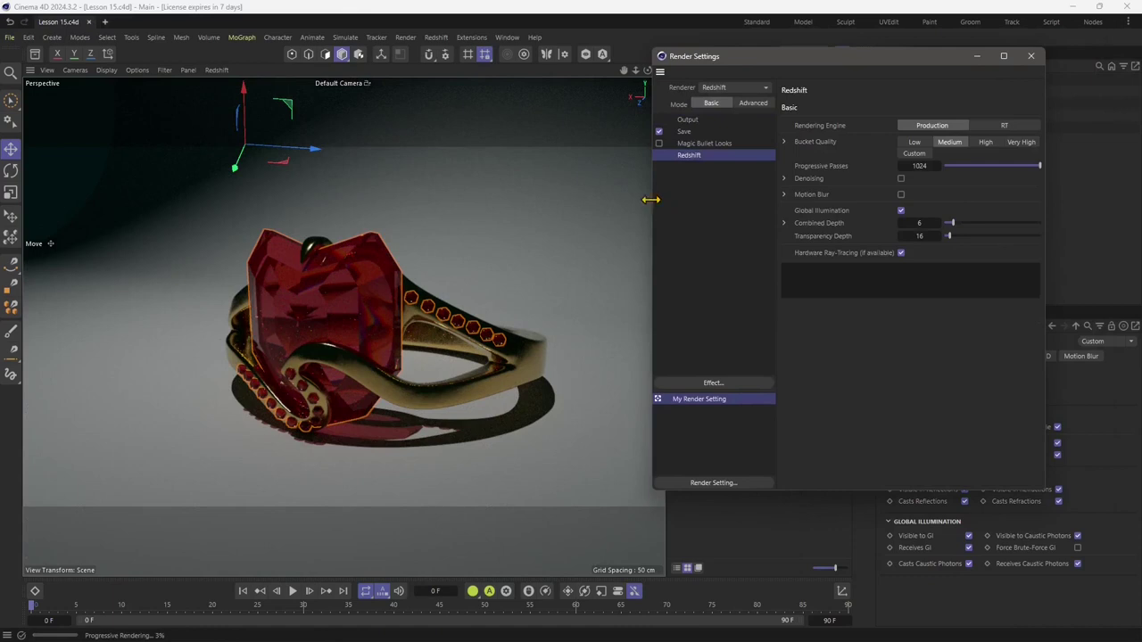
drag(650, 200, 243, 215)
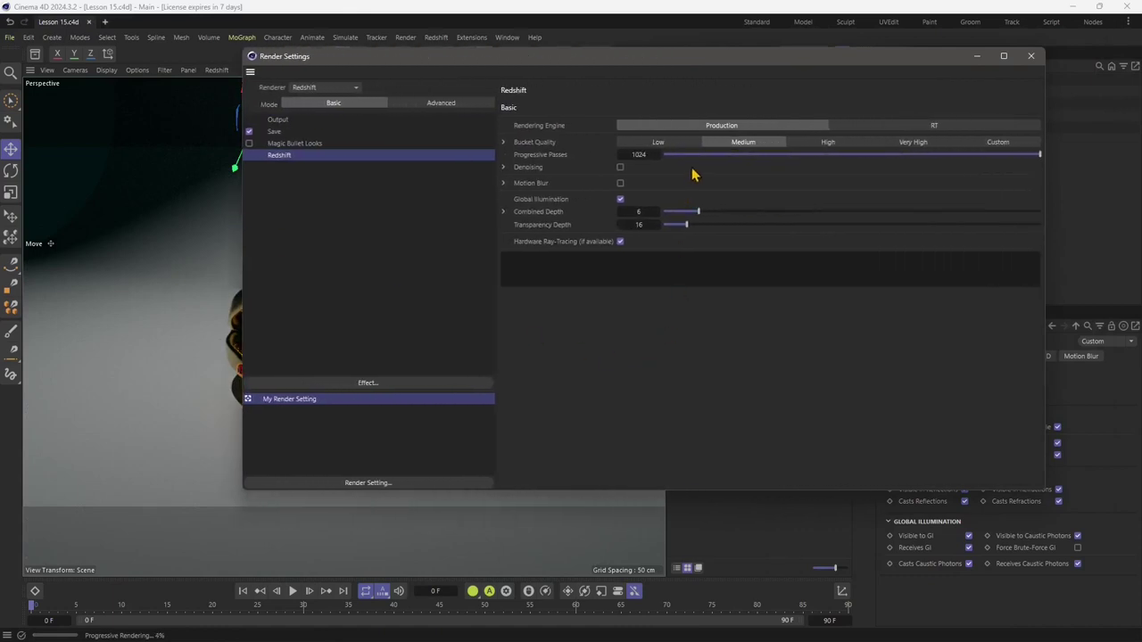
click(448, 103)
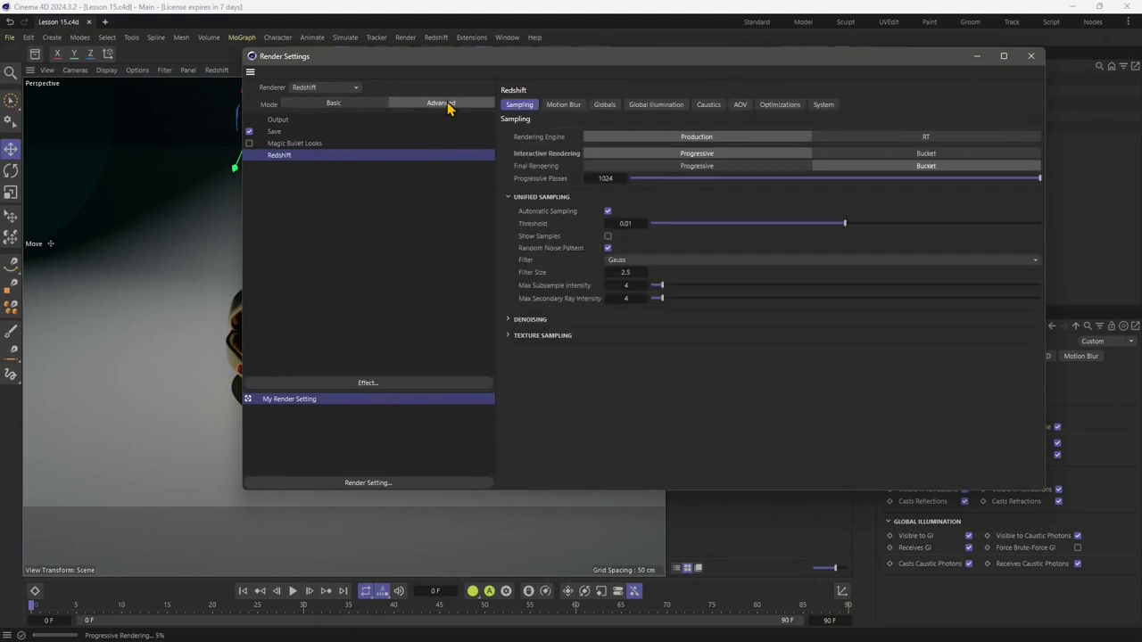
click(707, 107)
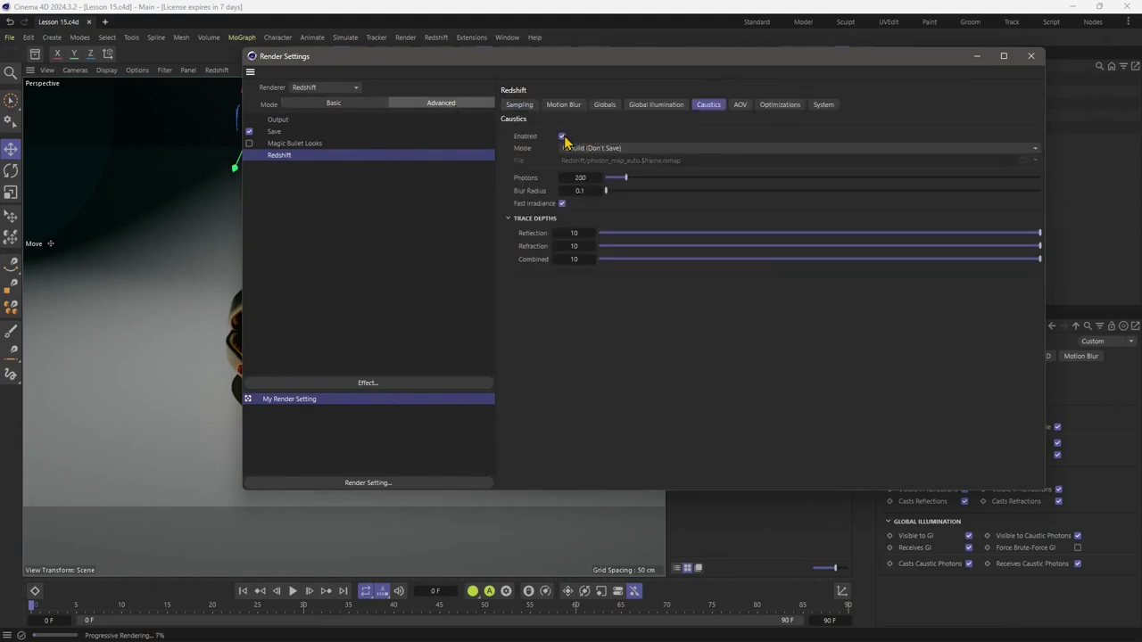
Step: Set caustics to 1149 photons with blur radius 2.558 and close the settings
click(678, 177)
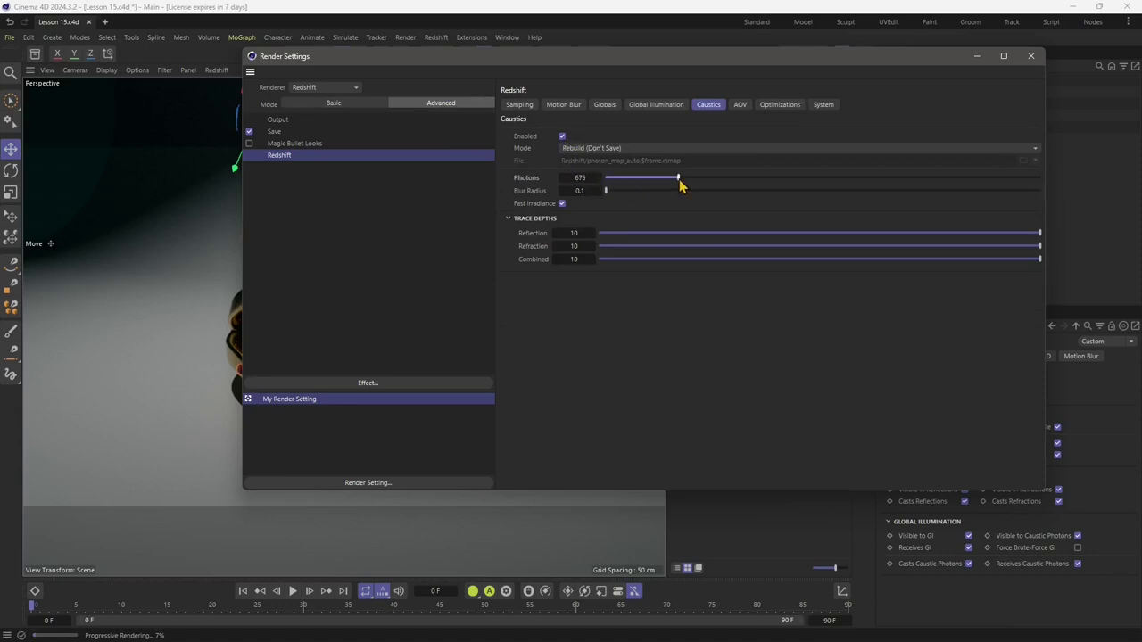
click(615, 191)
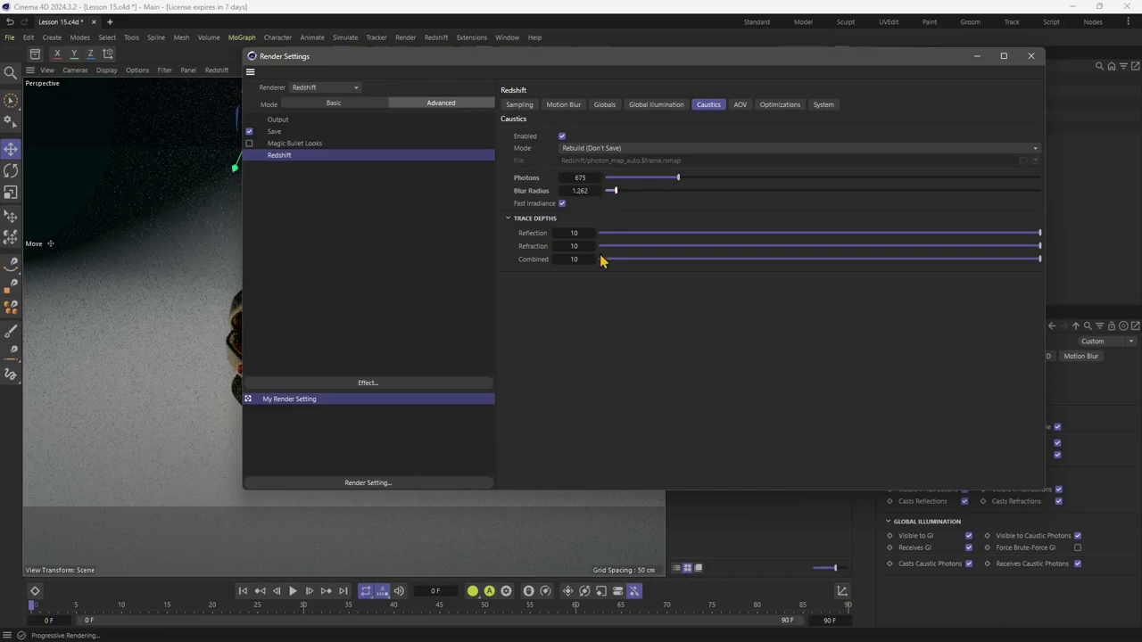
click(730, 178)
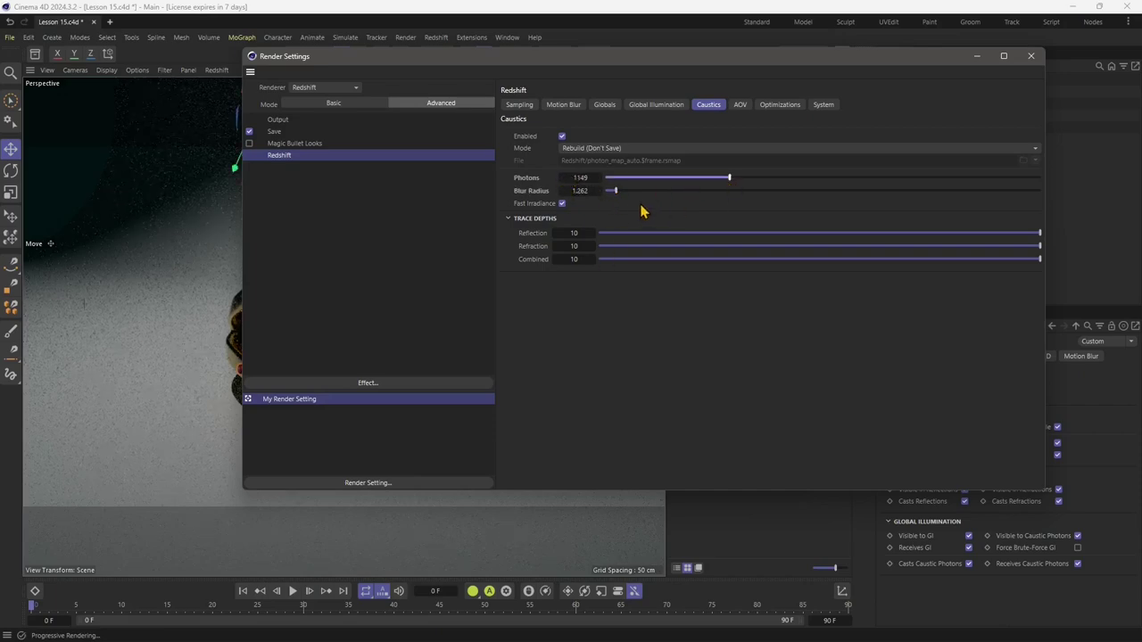
click(627, 191)
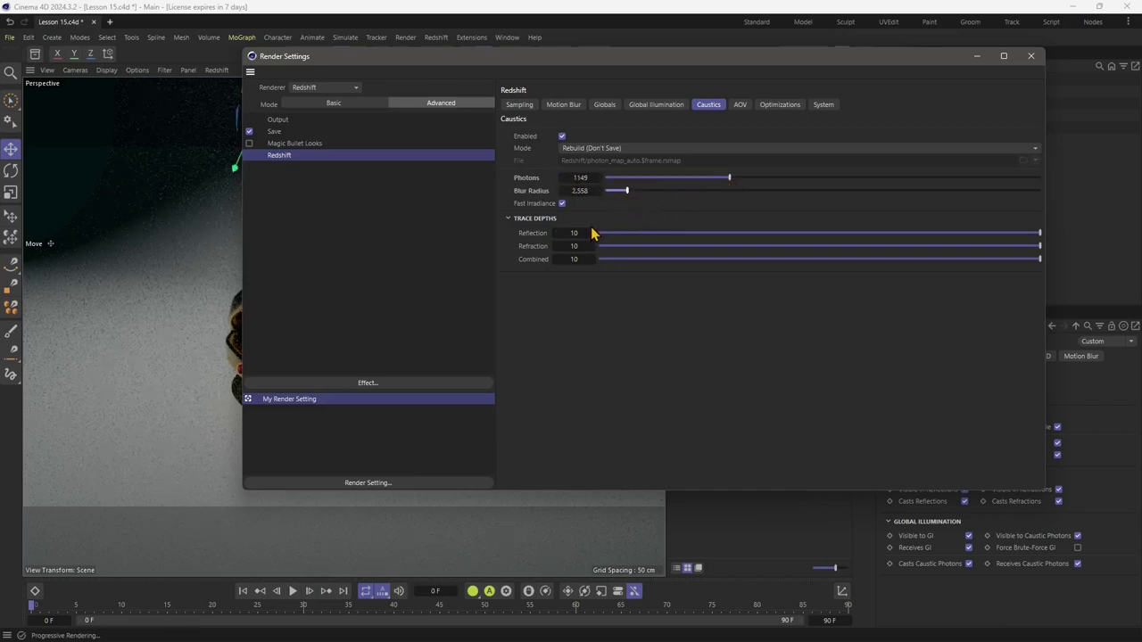
click(1030, 56)
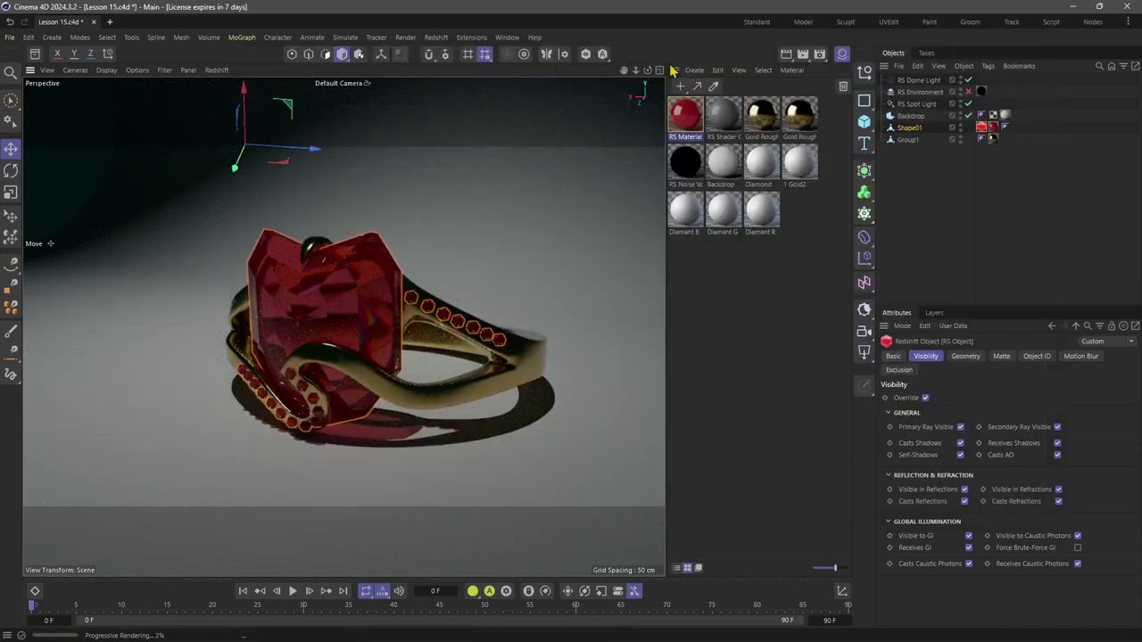
Step: Open the RS RenderView window and stop the viewport's live Redshift IPR
click(435, 37)
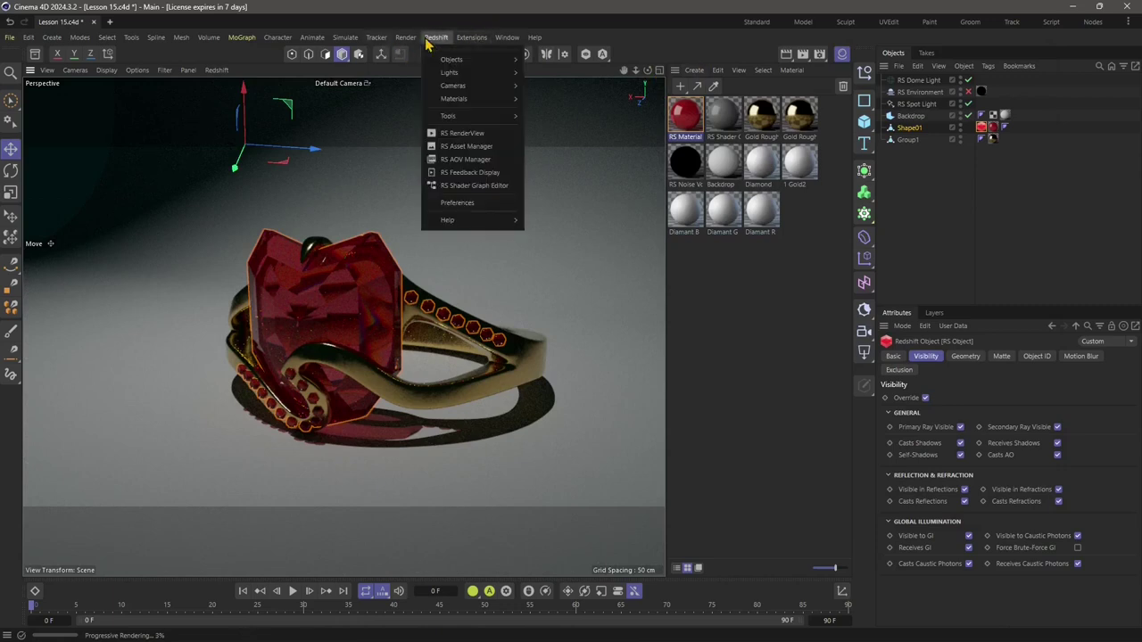
click(459, 134)
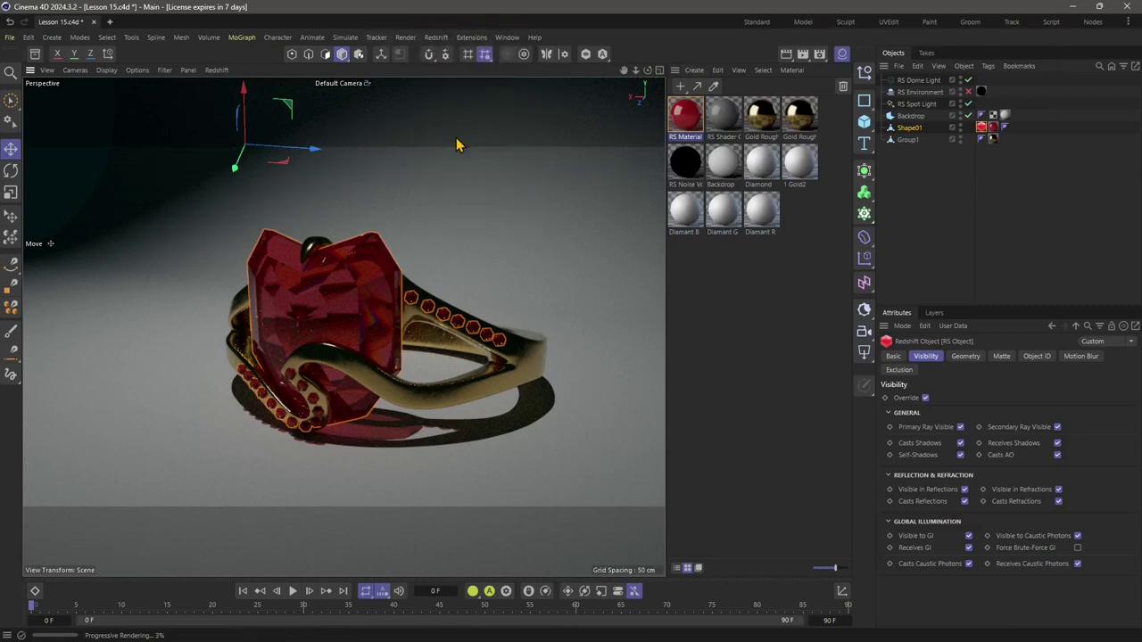
click(137, 70)
mouse_move(106, 70)
click(120, 134)
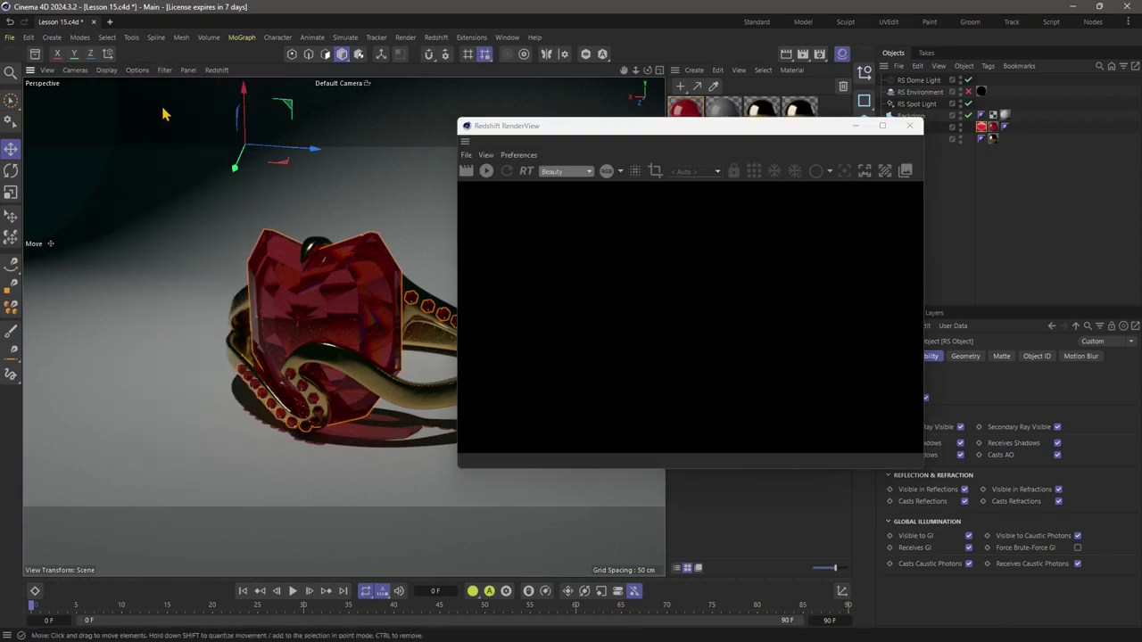
click(217, 69)
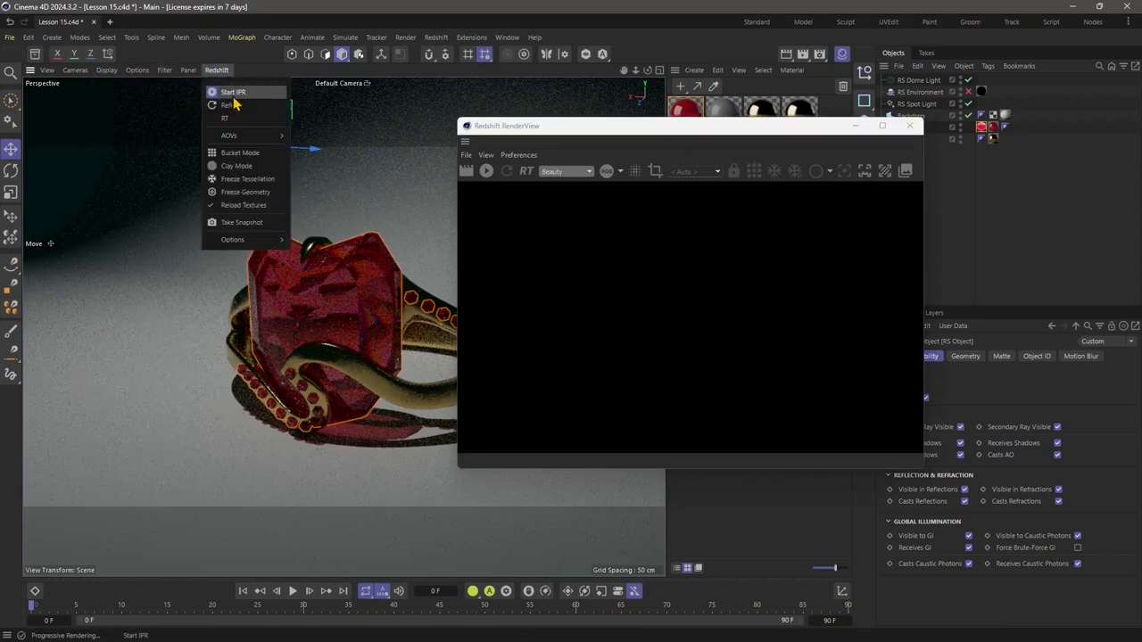
click(234, 104)
Step: Move and enlarge the RenderView window so the ring stays visible
drag(538, 125, 202, 76)
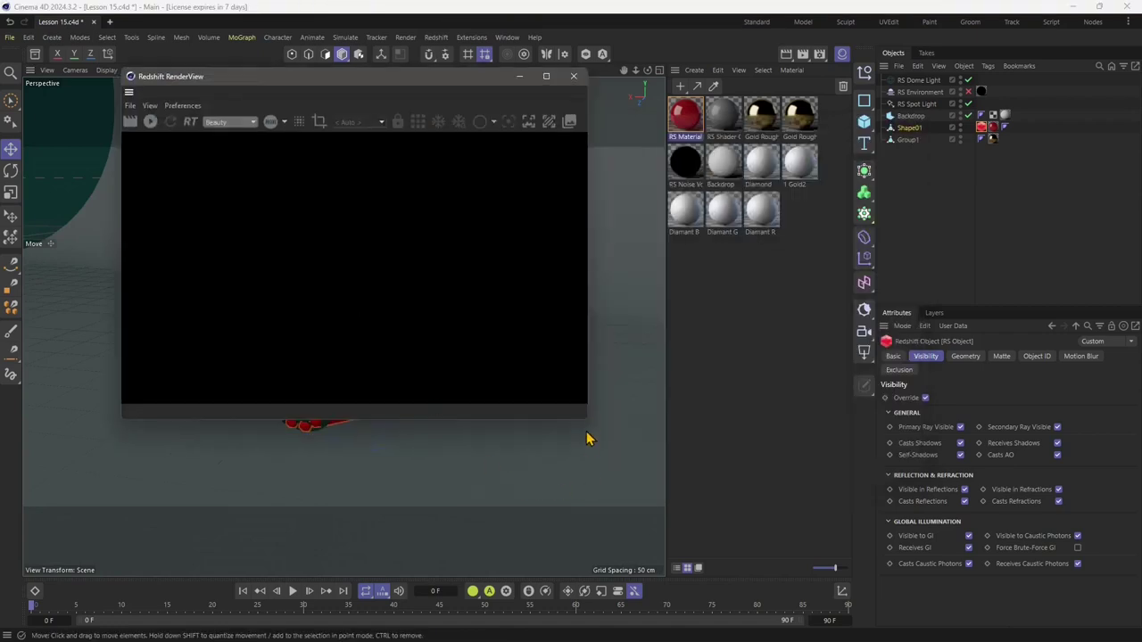
drag(587, 422, 804, 517)
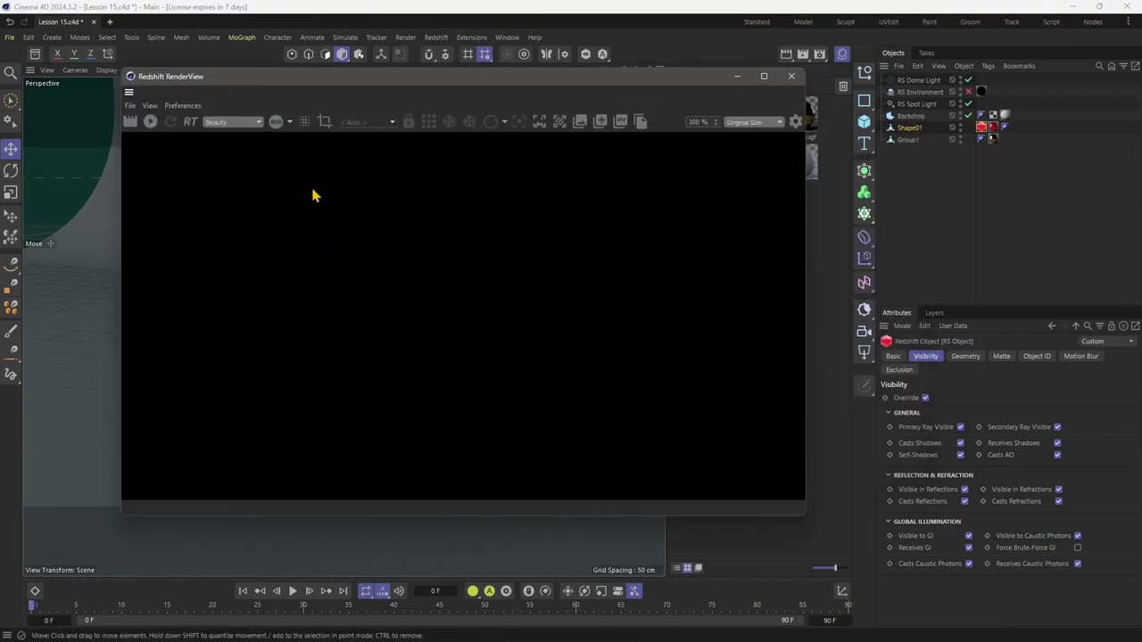
drag(304, 80, 581, 66)
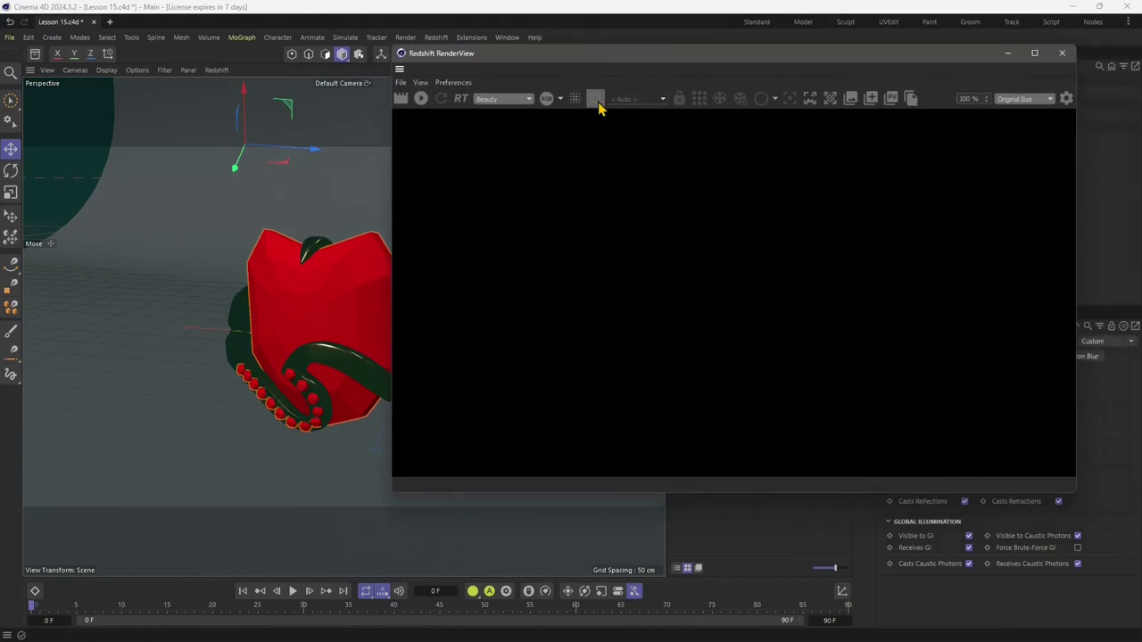
Step: Enable Render Region, draw a box around the ring band and start rendering
click(596, 100)
drag(513, 176, 623, 269)
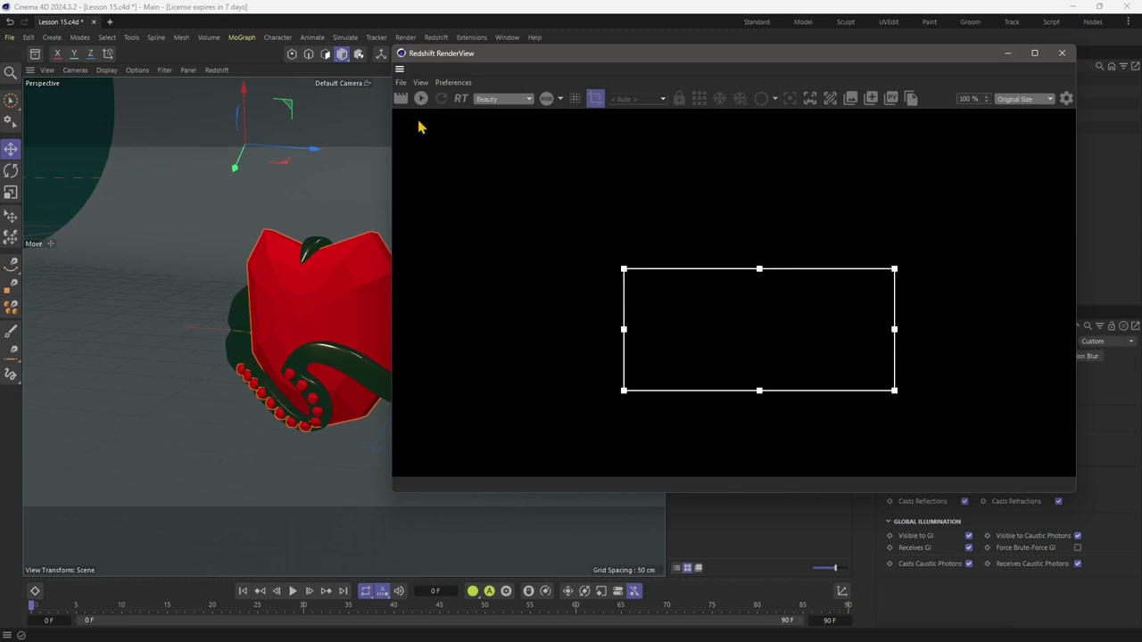
click(420, 98)
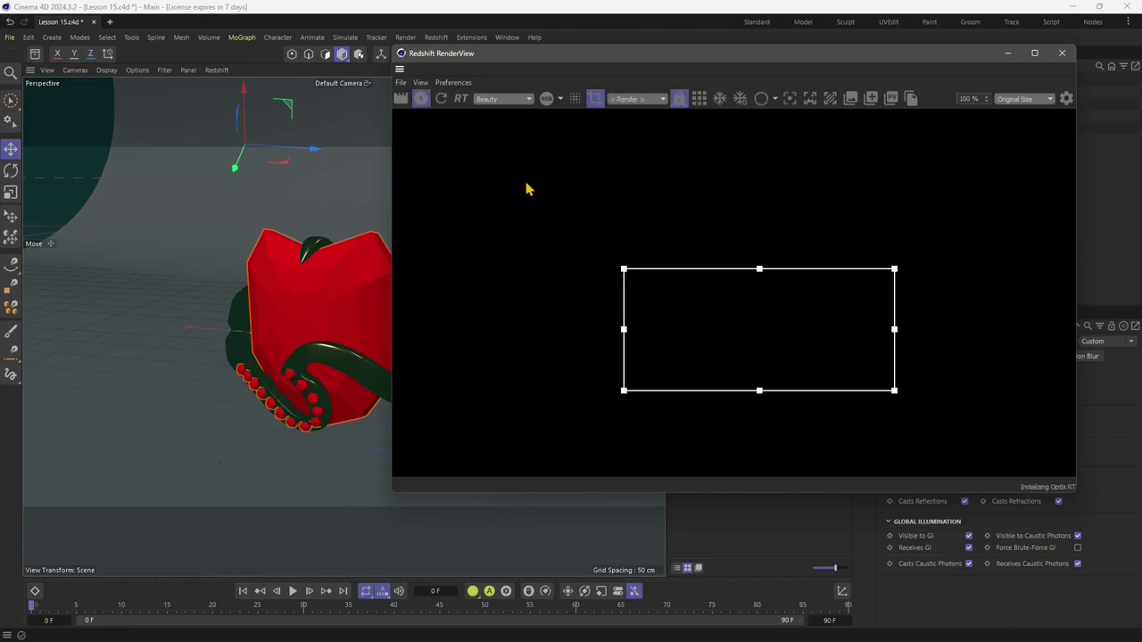
click(697, 101)
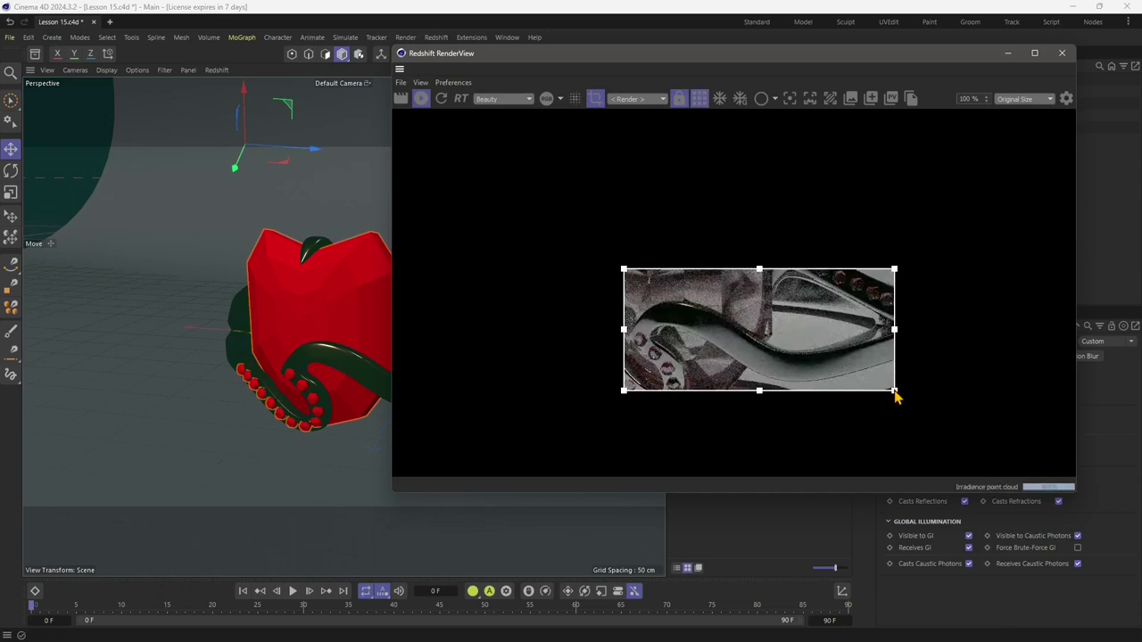
Step: Adjust the render region's edges to frame the ring, then move the RenderView left
drag(895, 392, 925, 447)
drag(623, 269, 585, 300)
drag(924, 447, 928, 439)
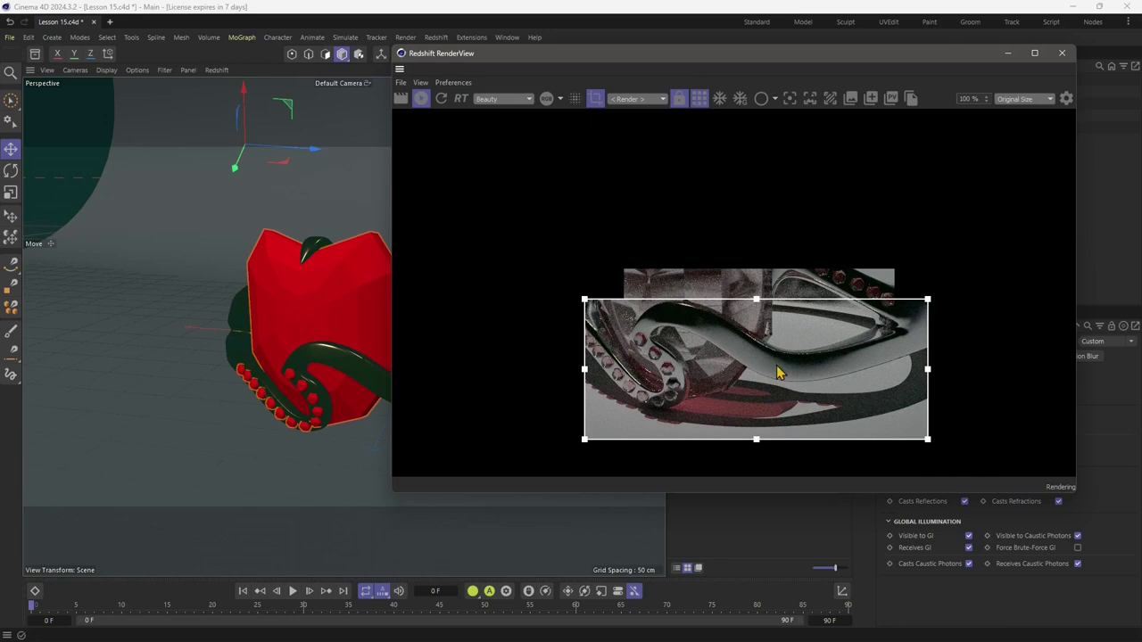
drag(737, 68, 366, 95)
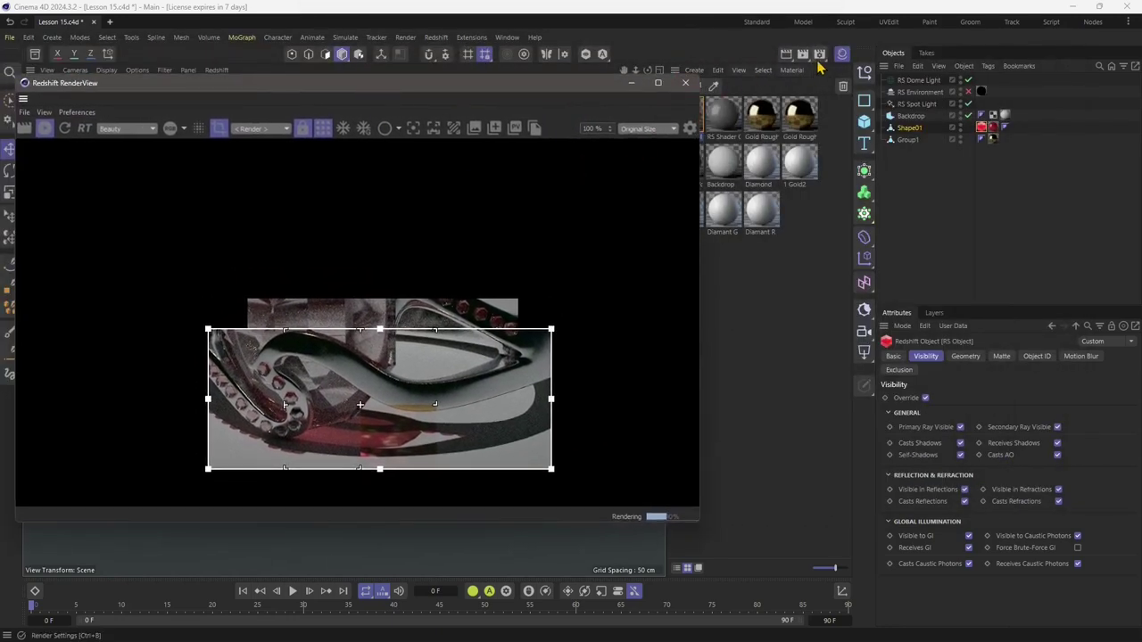
Step: Set the secondary GI engine to Brute Force and refraction trace depth to 15 in Globals
click(815, 57)
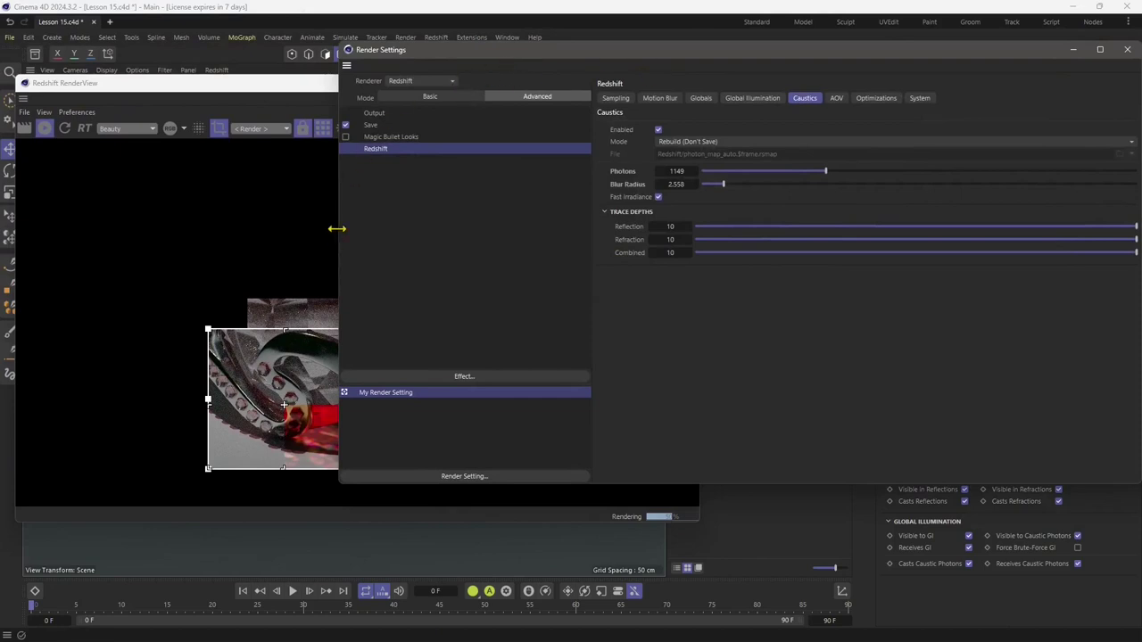
drag(336, 229, 648, 233)
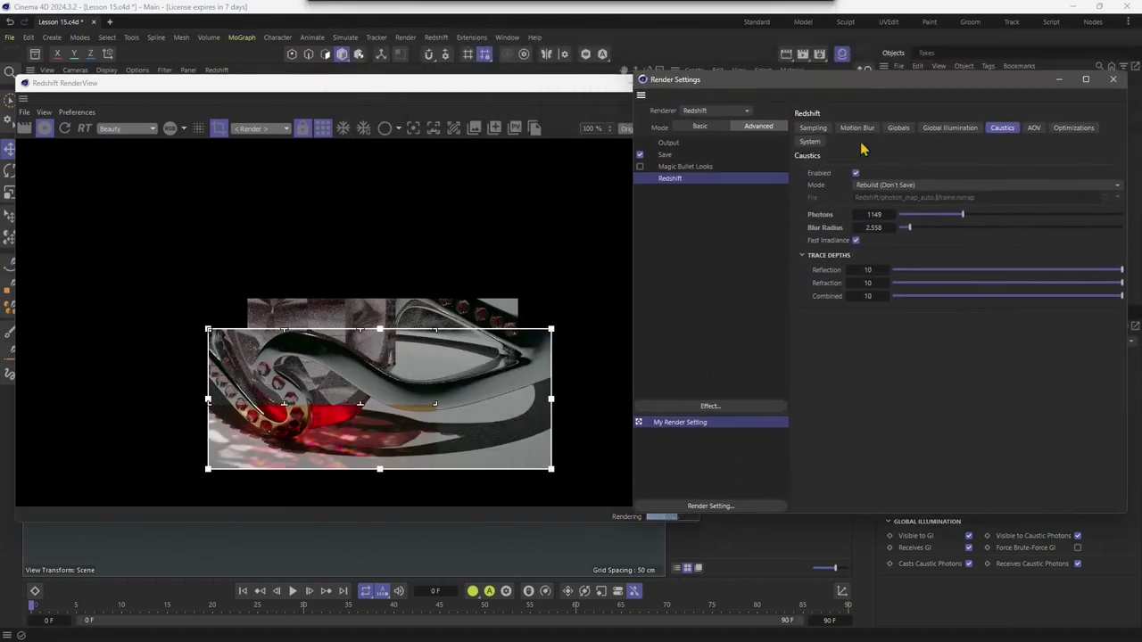
click(937, 130)
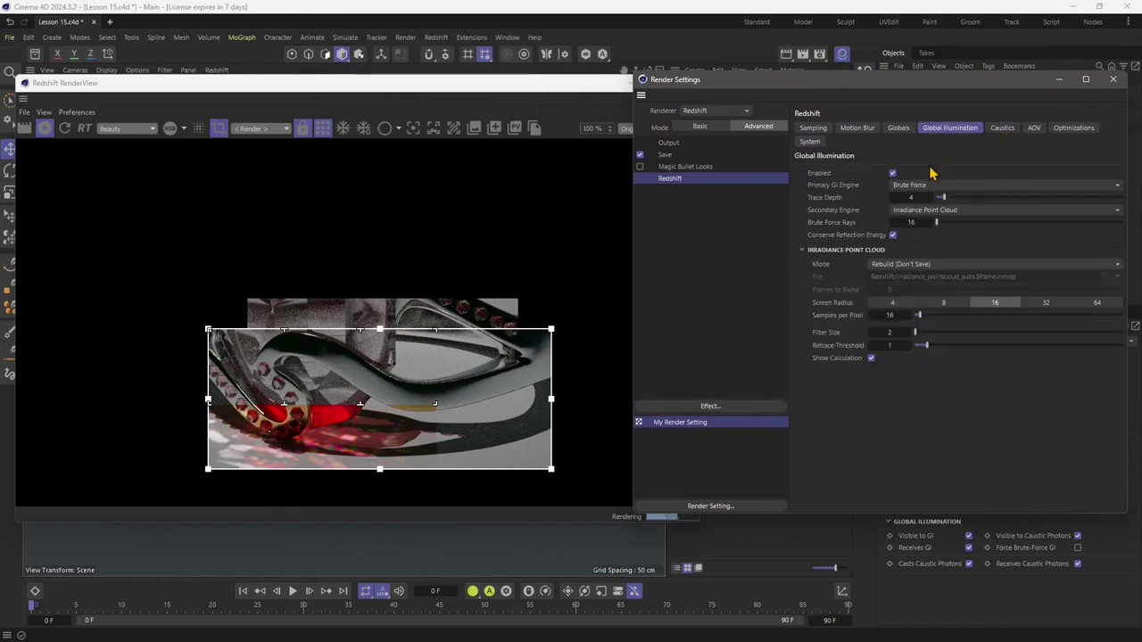
click(919, 212)
click(919, 239)
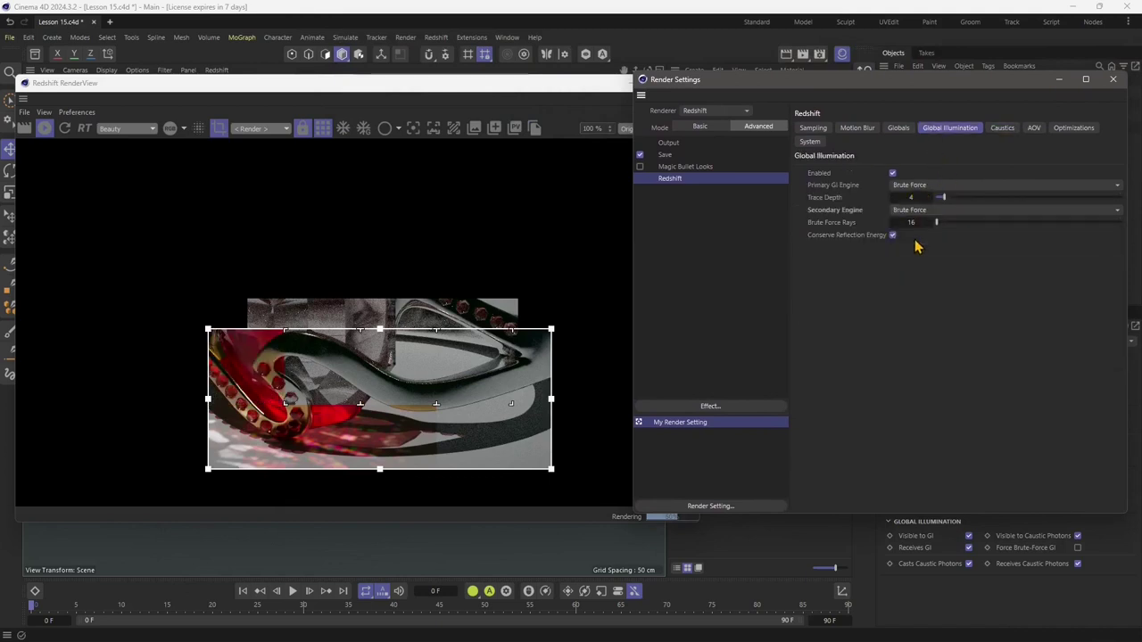
click(892, 173)
click(899, 128)
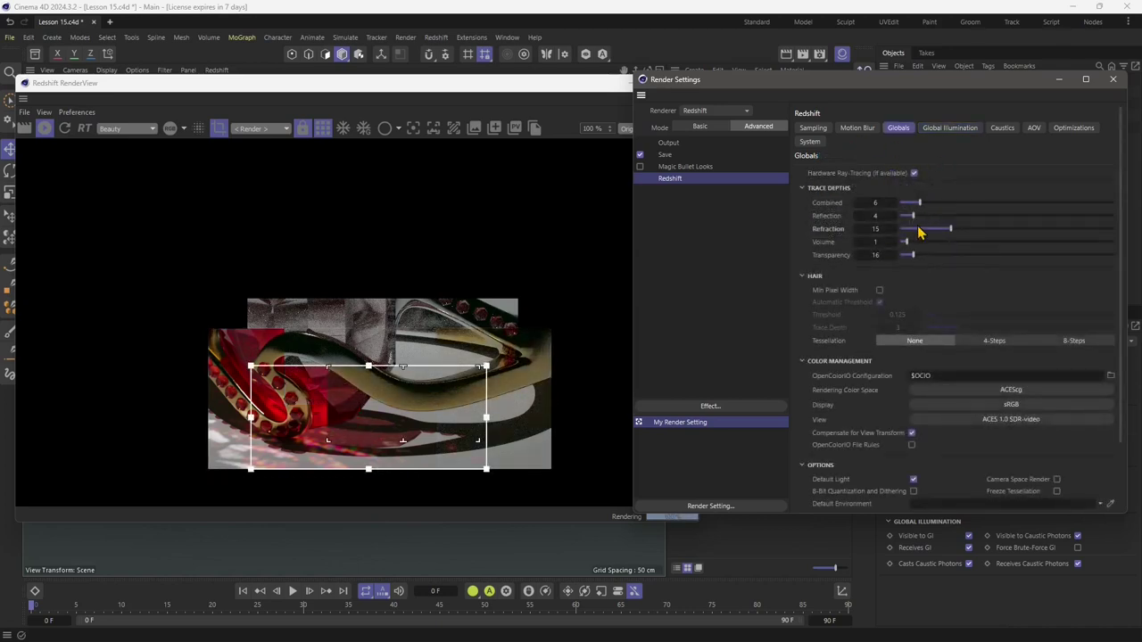
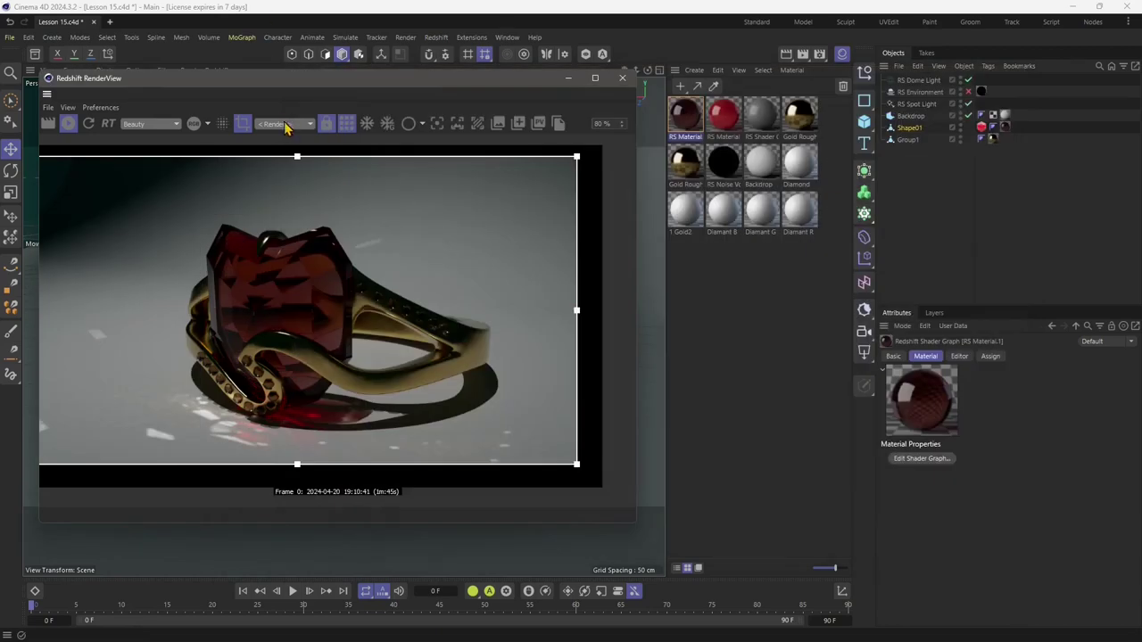
Step: Close the Redshift RenderView, select the ring group, orbit around it and right-click it
click(623, 79)
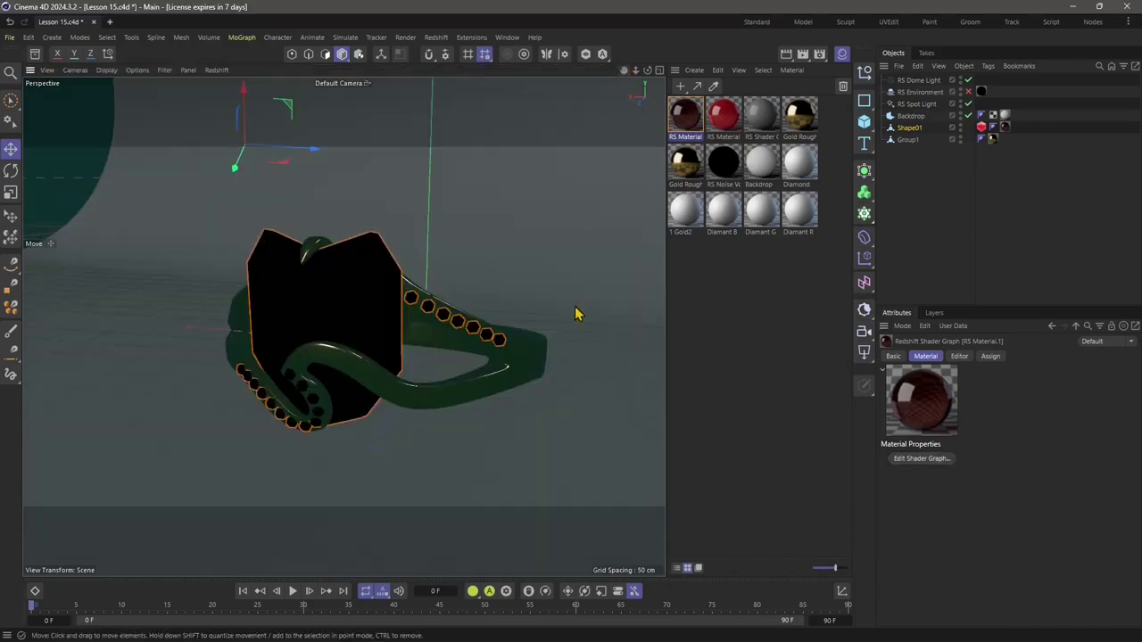
click(538, 378)
click(538, 383)
alt+drag(472, 385, 488, 414)
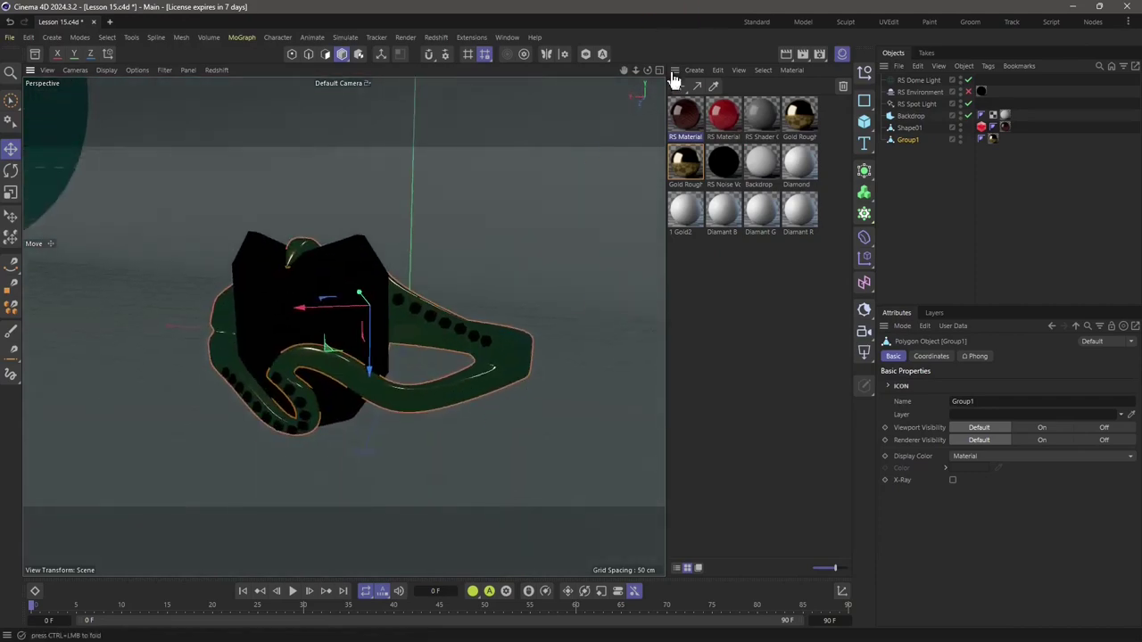
right_click(503, 355)
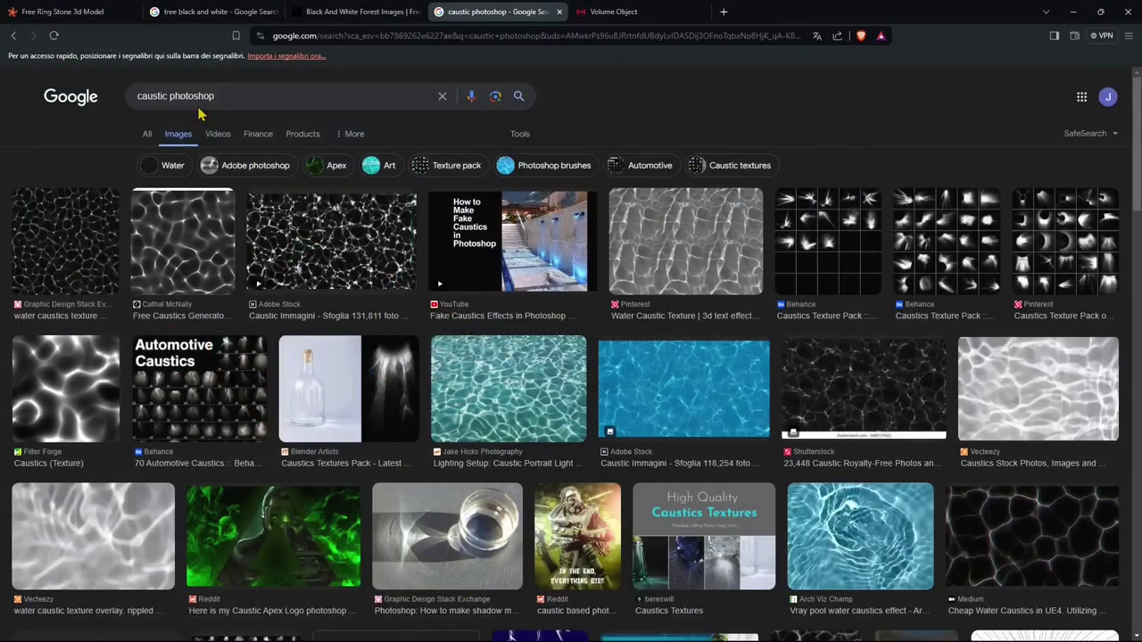
Step: Scroll through the 'caustic photoshop' image results, then close that tab
scroll(312, 273, down, 2)
scroll(181, 243, down, 2)
scroll(181, 242, down, 5)
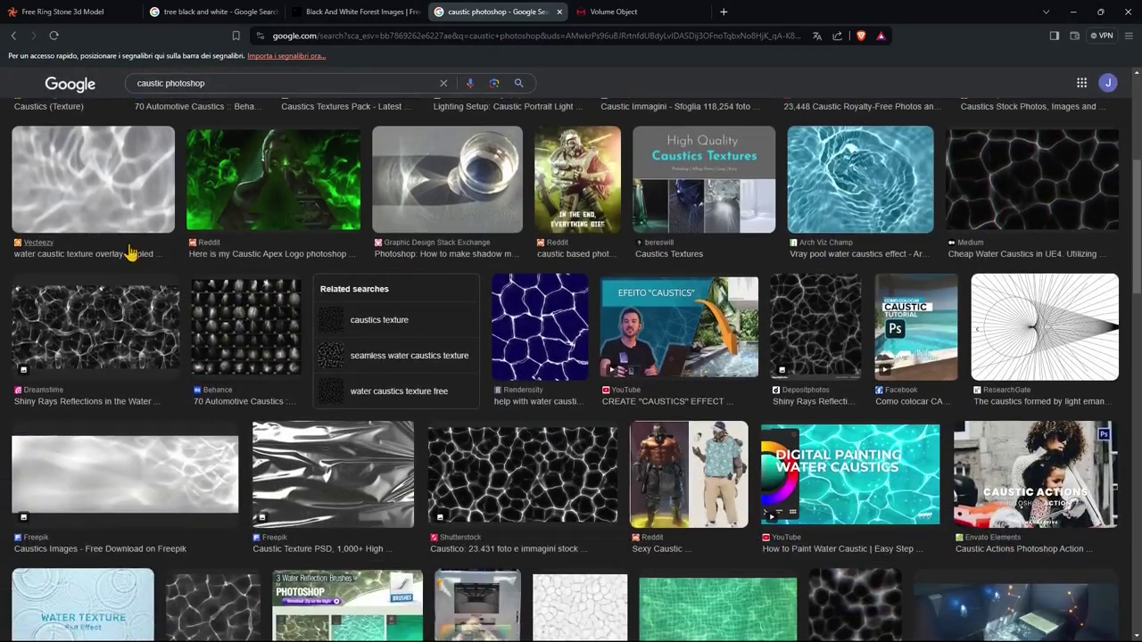
scroll(431, 410, down, 6)
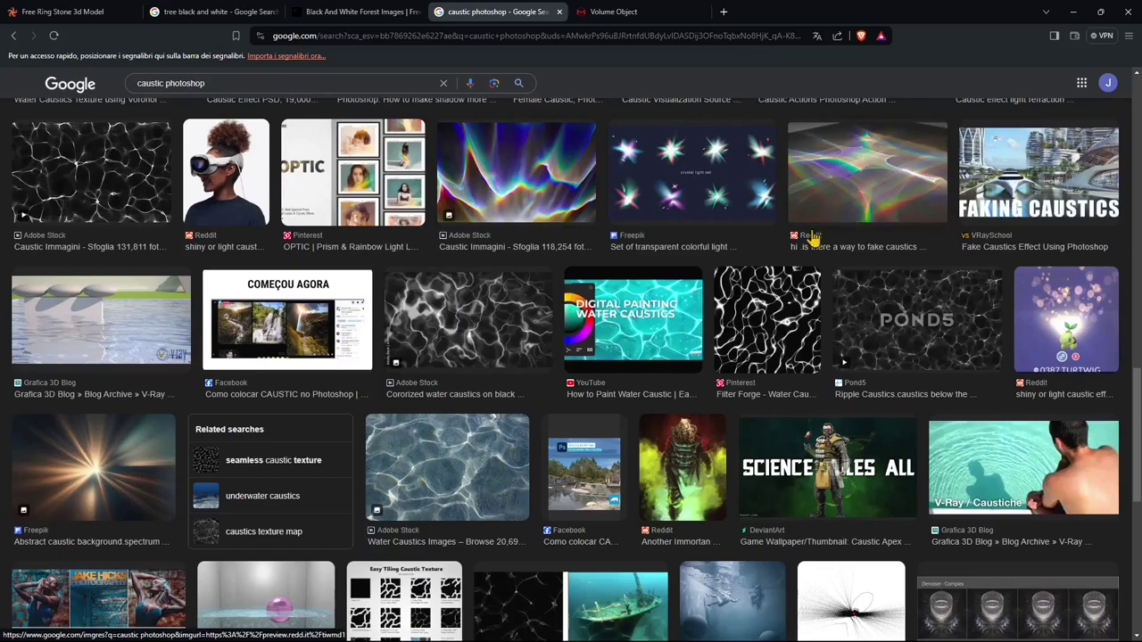
scroll(312, 413, up, 3)
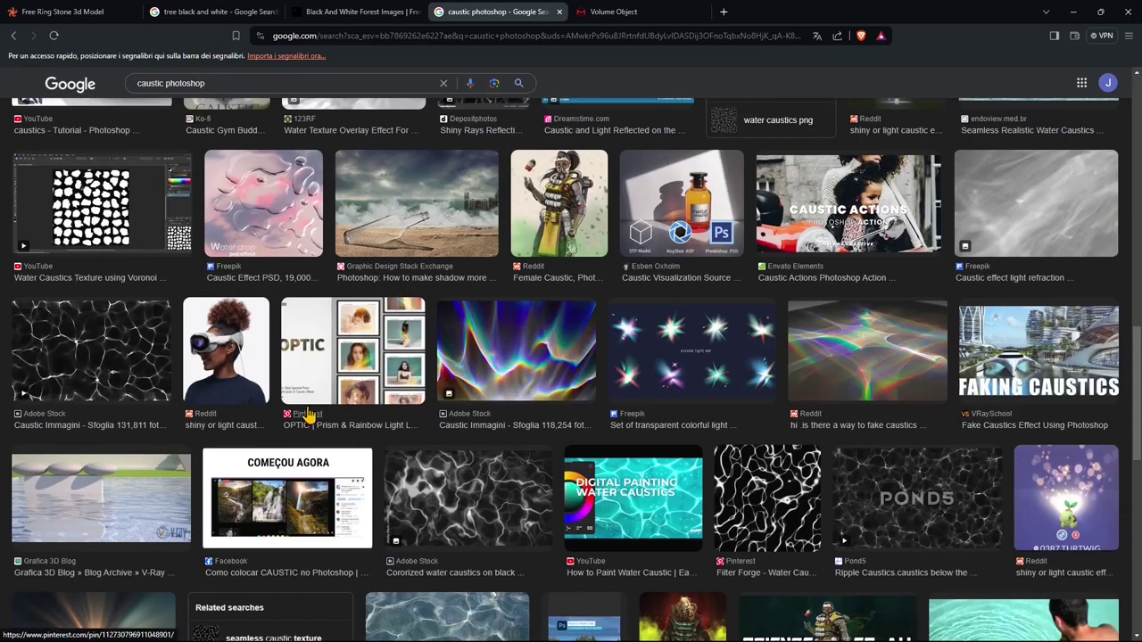
scroll(308, 419, up, 8)
click(558, 12)
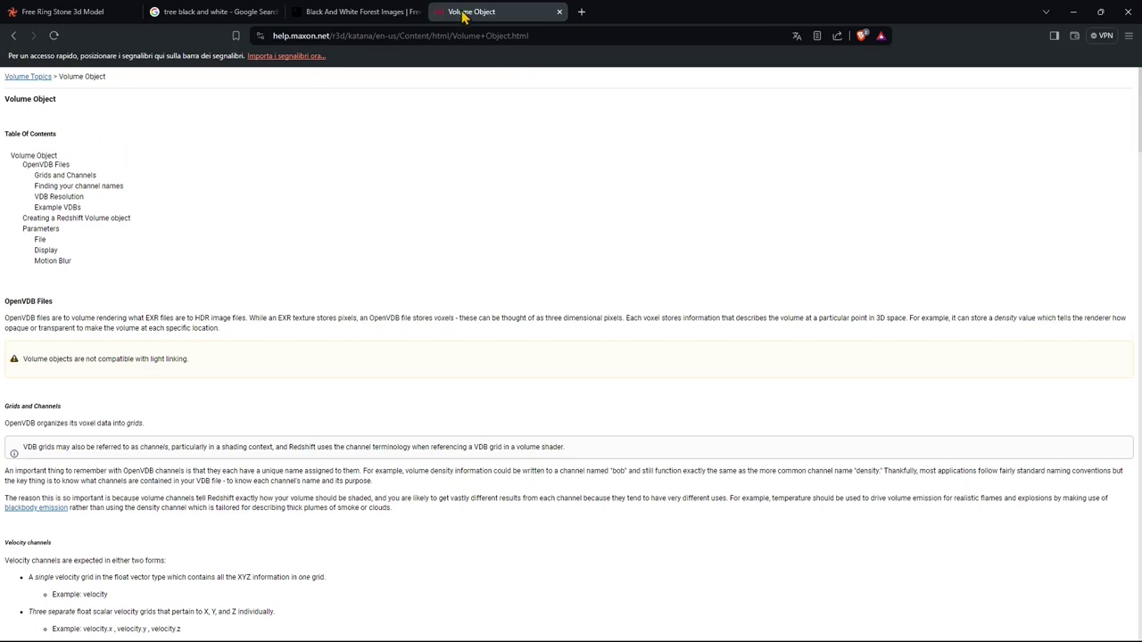
scroll(337, 230, down, 2)
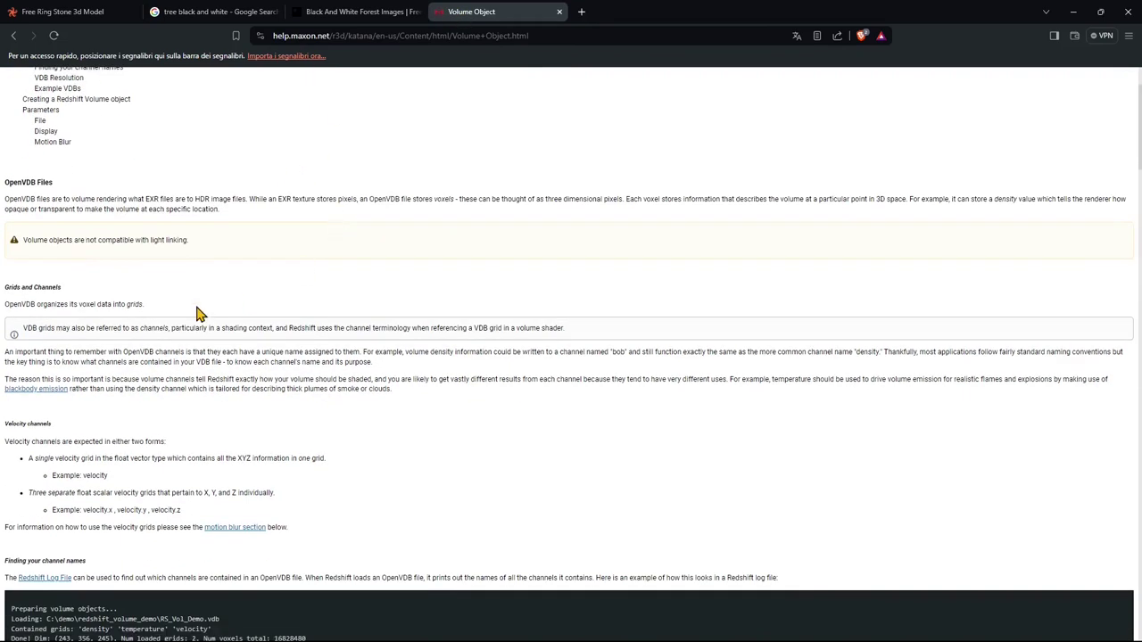
scroll(198, 311, up, 1)
scroll(198, 311, up, 1)
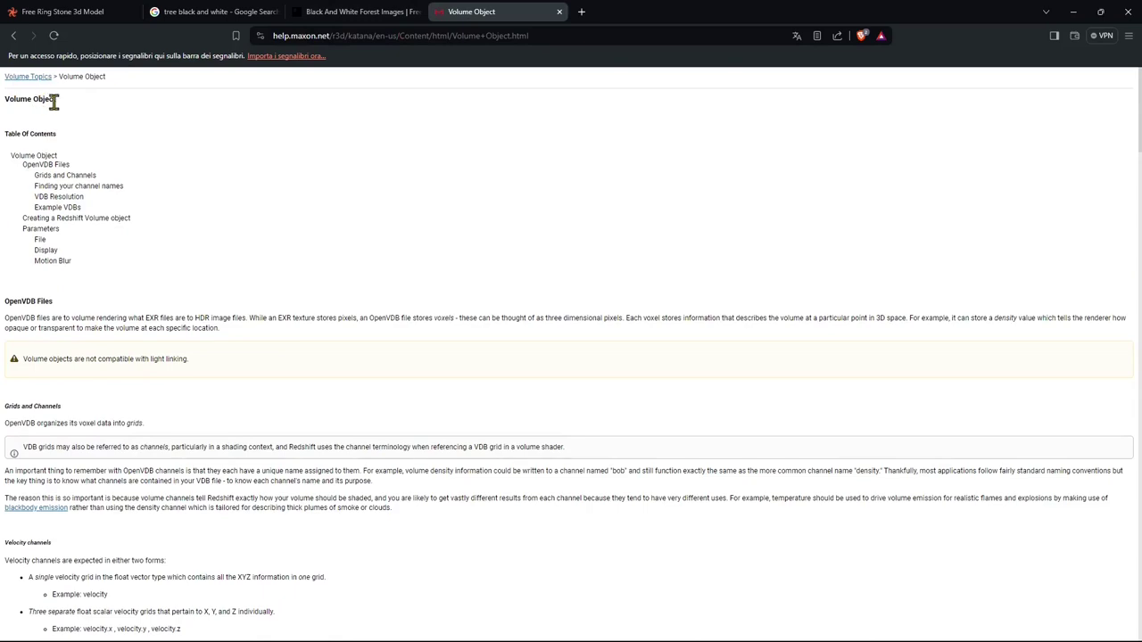
scroll(196, 267, down, 4)
scroll(198, 272, down, 5)
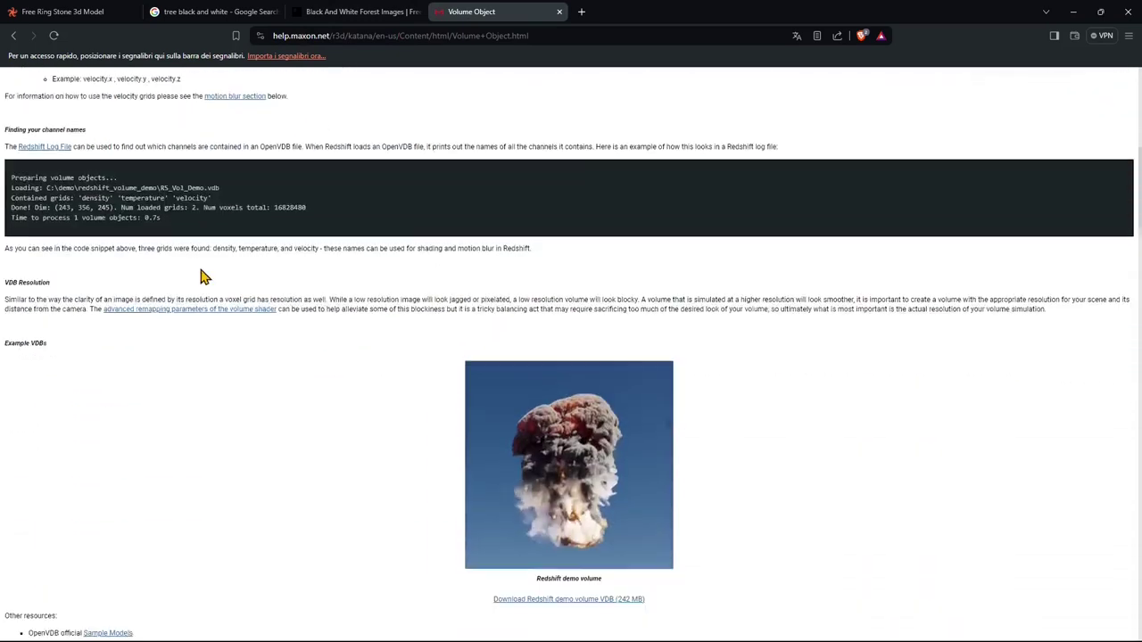
scroll(622, 488, down, 2)
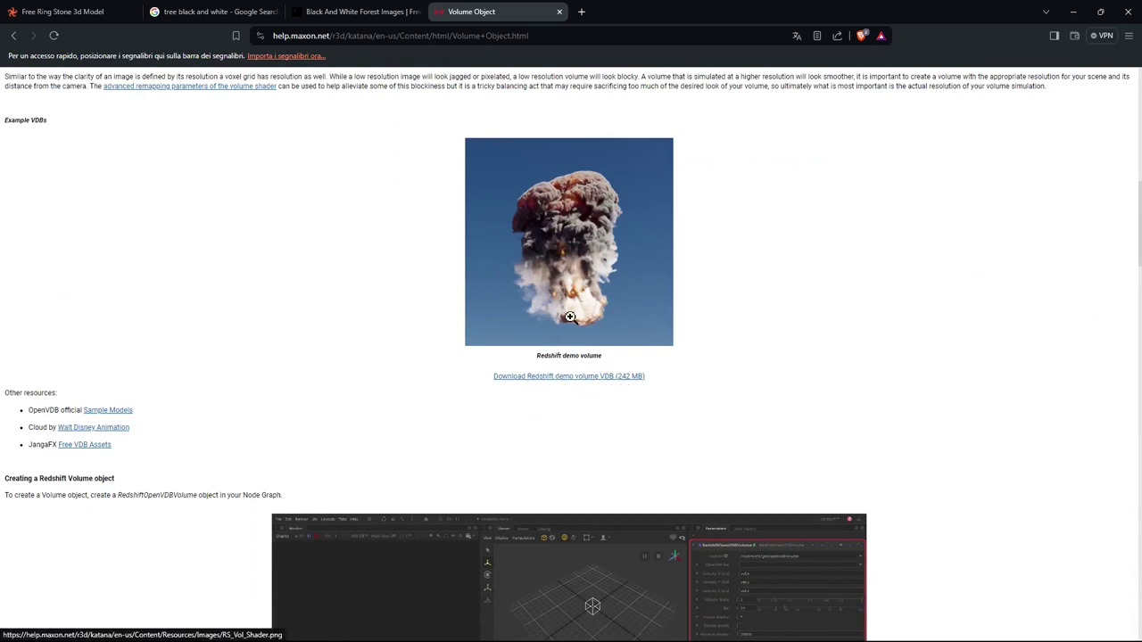
scroll(550, 120, down, 3)
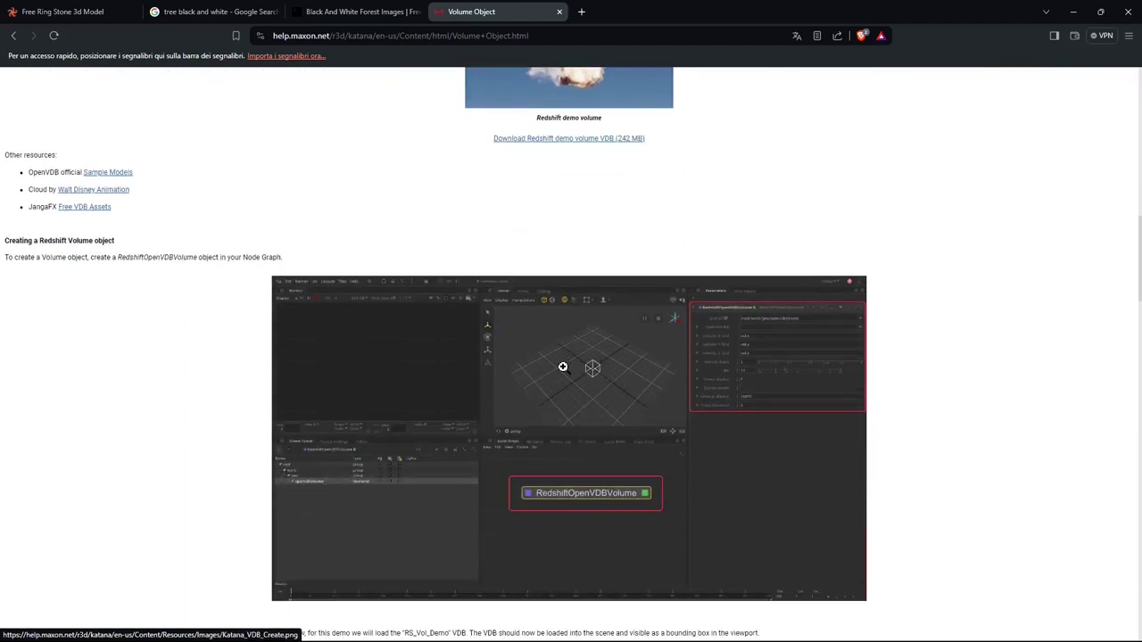
scroll(574, 357, down, 6)
scroll(605, 411, down, 10)
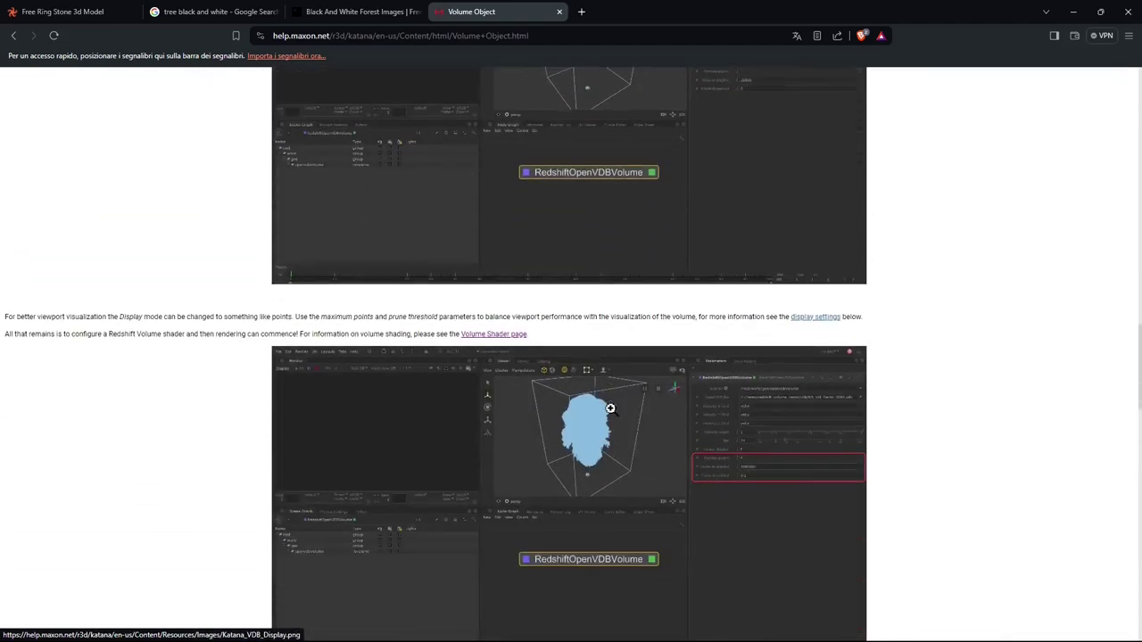
scroll(576, 392, down, 2)
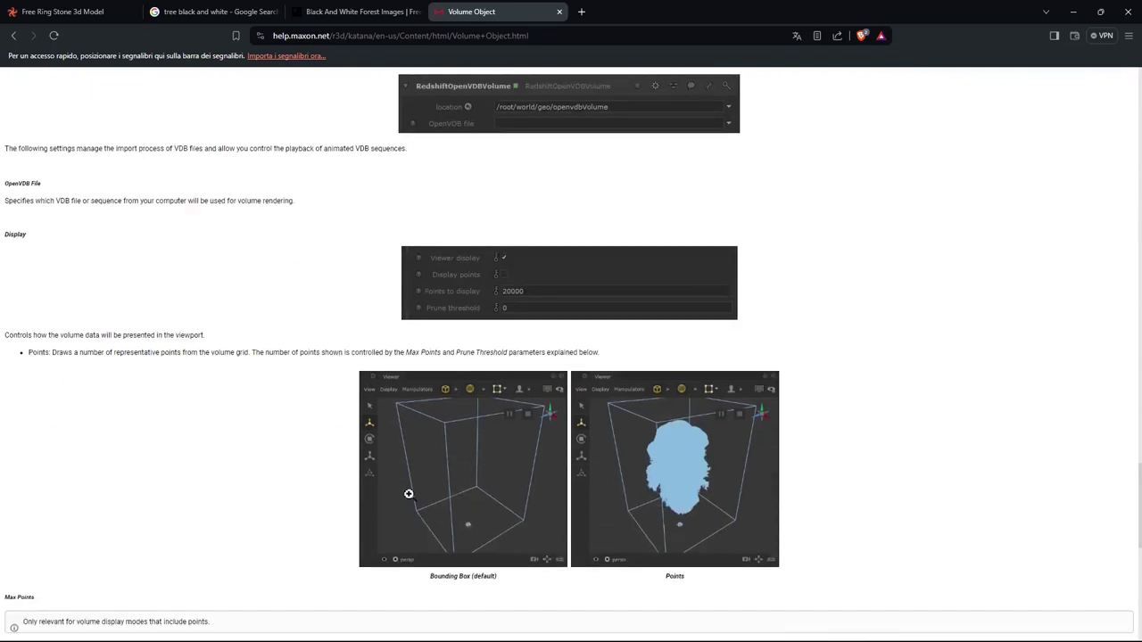
scroll(597, 458, down, 4)
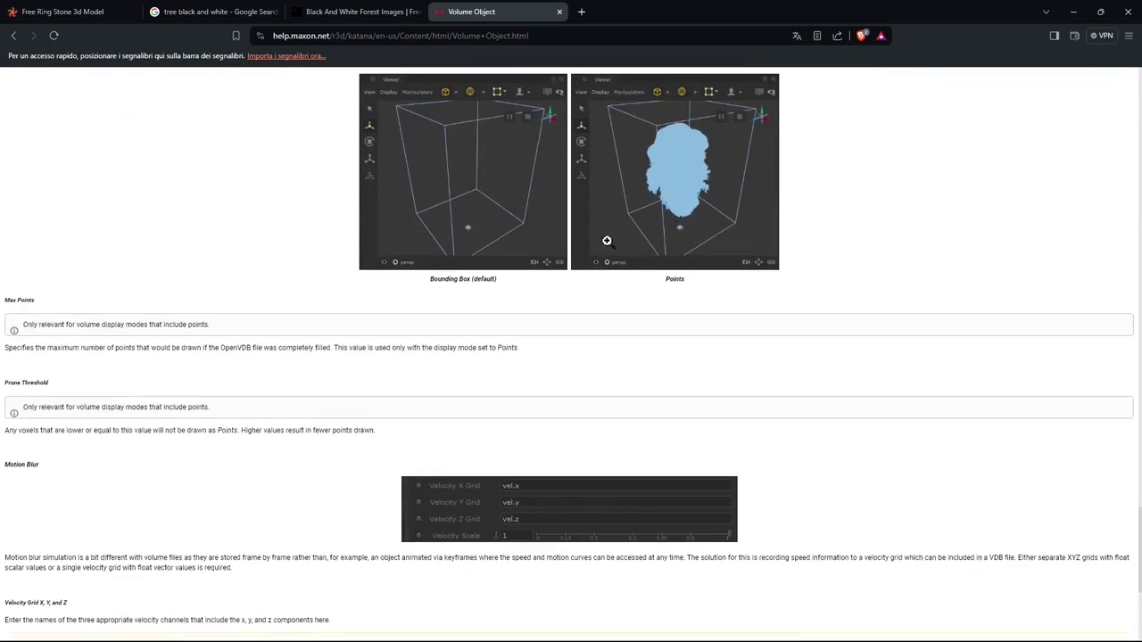
scroll(531, 368, up, 1)
scroll(529, 368, up, 14)
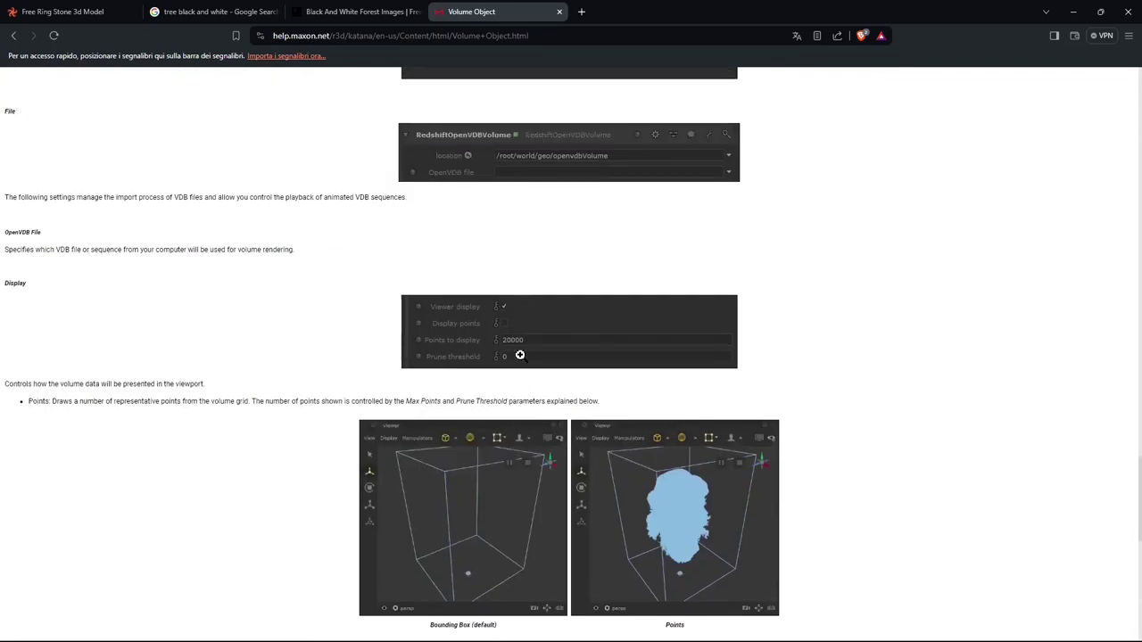
scroll(524, 357, up, 12)
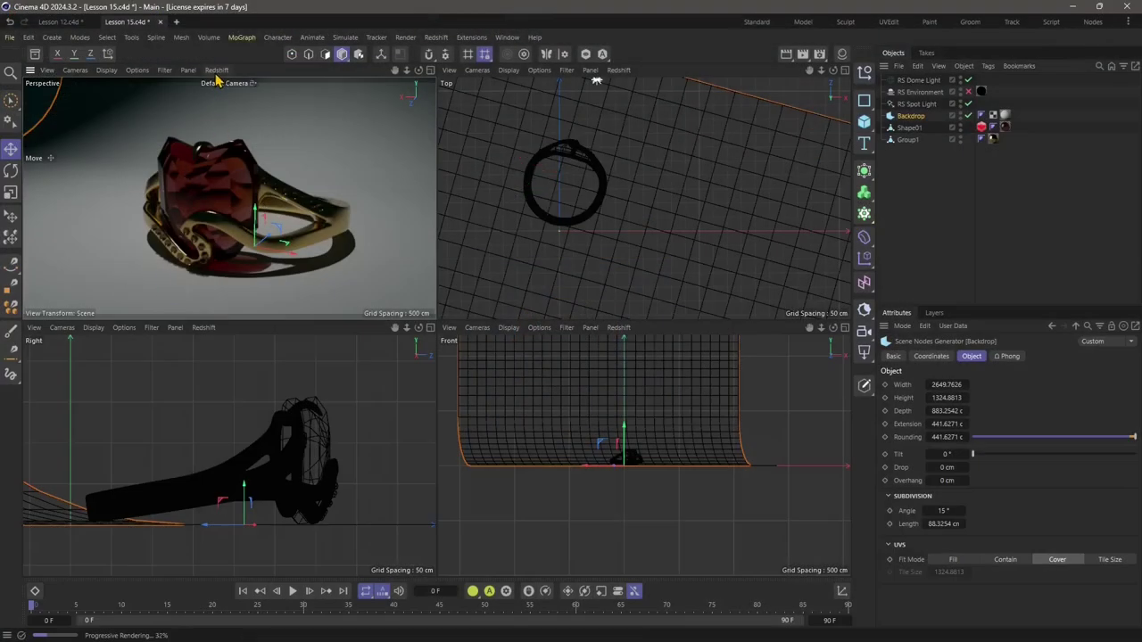
Step: Browse the Redshift Objects and Cameras menus, then open Render Settings (1280 x 720, Redshift)
click(216, 69)
click(224, 166)
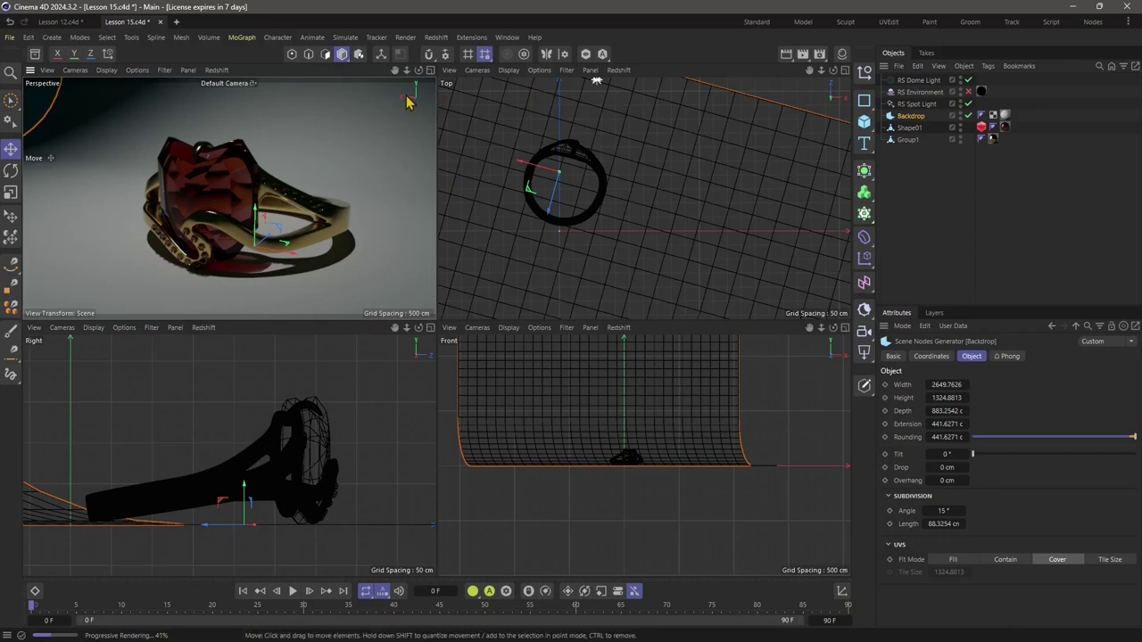
click(435, 36)
mouse_move(499, 59)
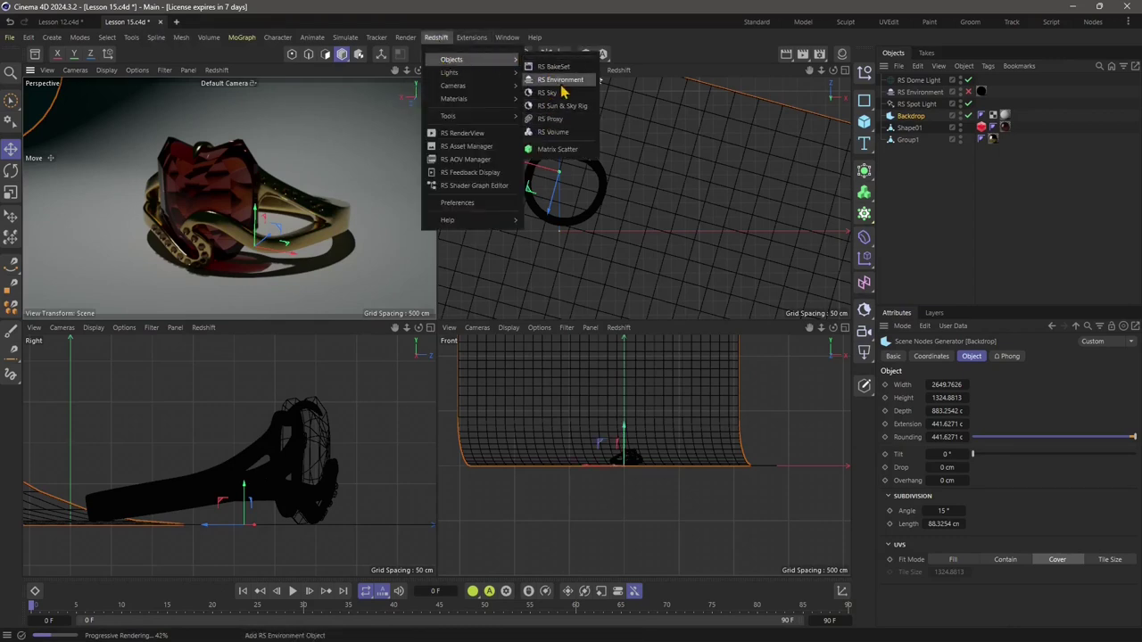
mouse_move(483, 91)
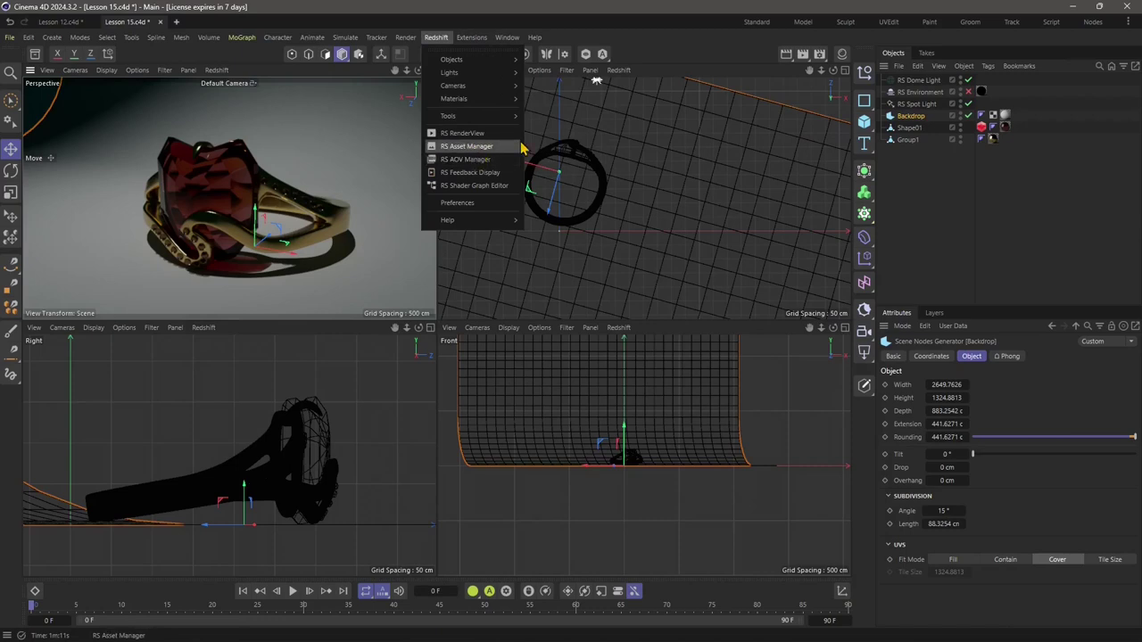
click(821, 58)
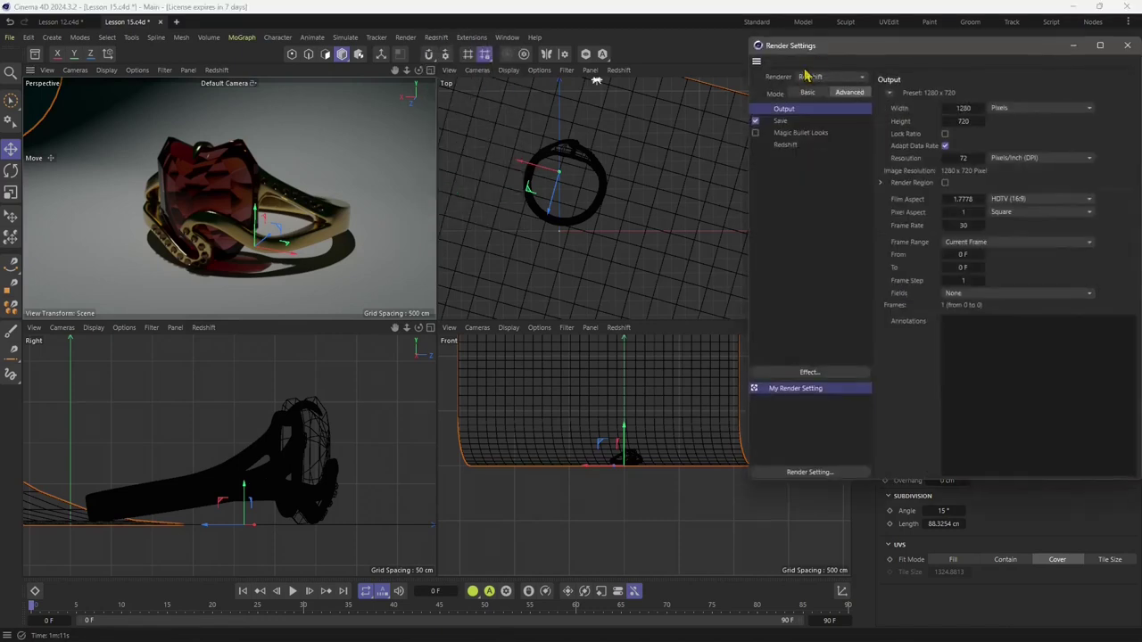
Step: Move Render Settings aside, show Redshift's AOV tab and browse for the Base Filename location
drag(811, 71, 97, 166)
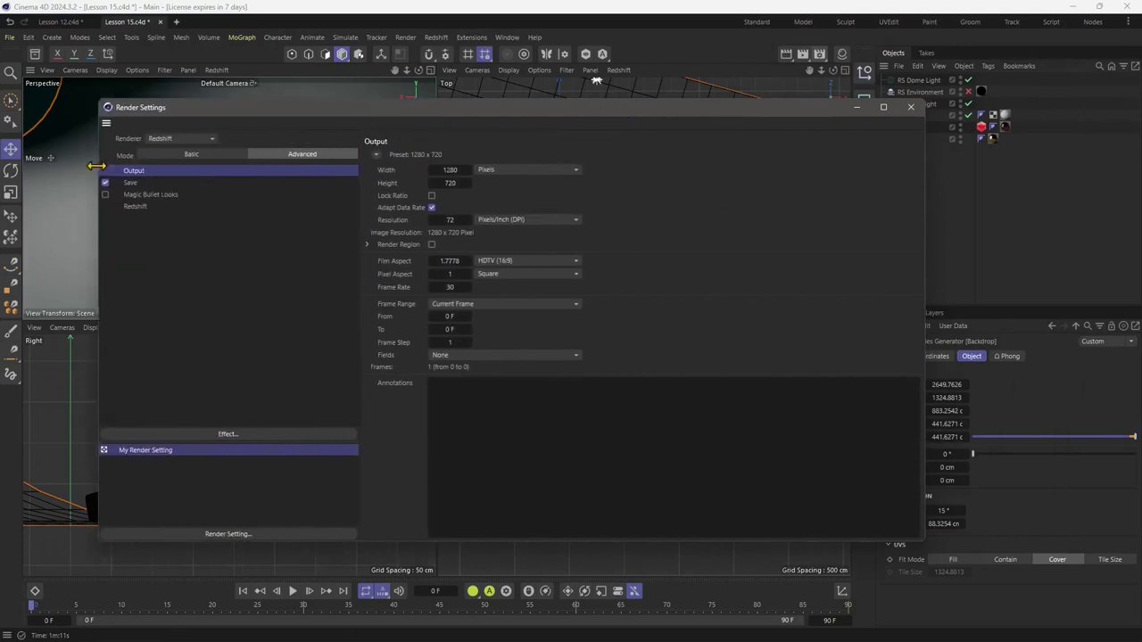
click(135, 208)
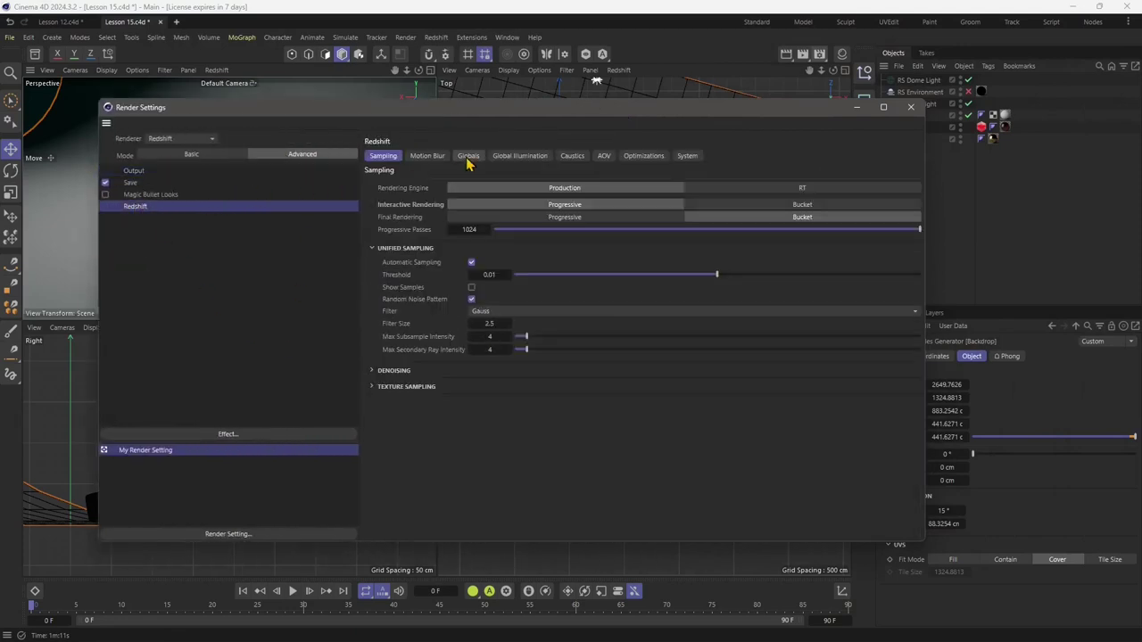
click(575, 157)
click(604, 157)
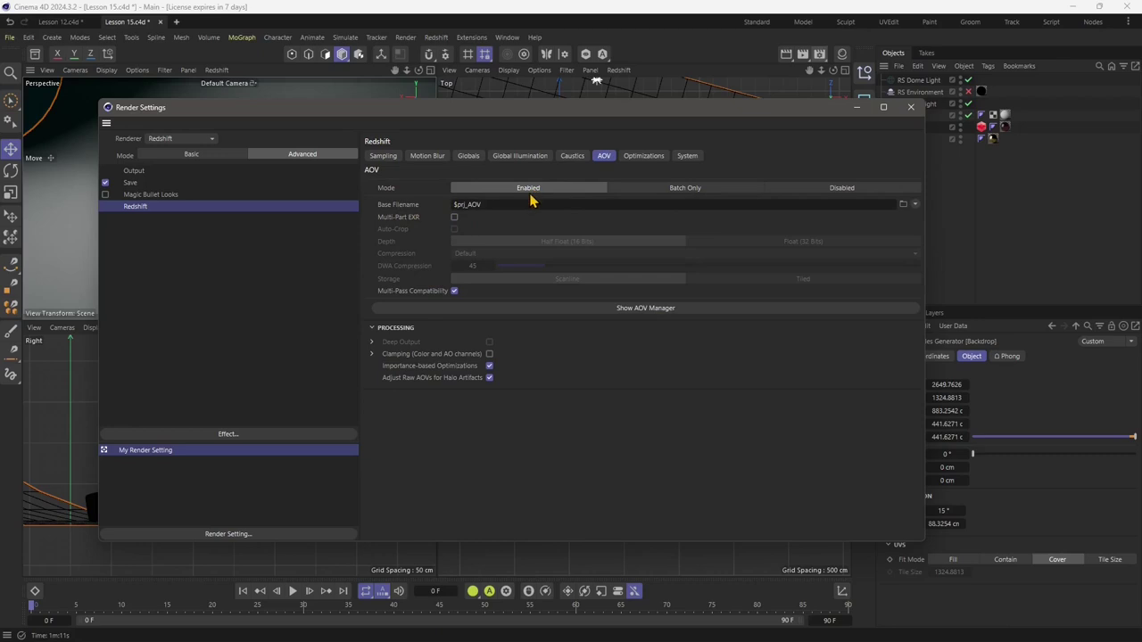
click(902, 205)
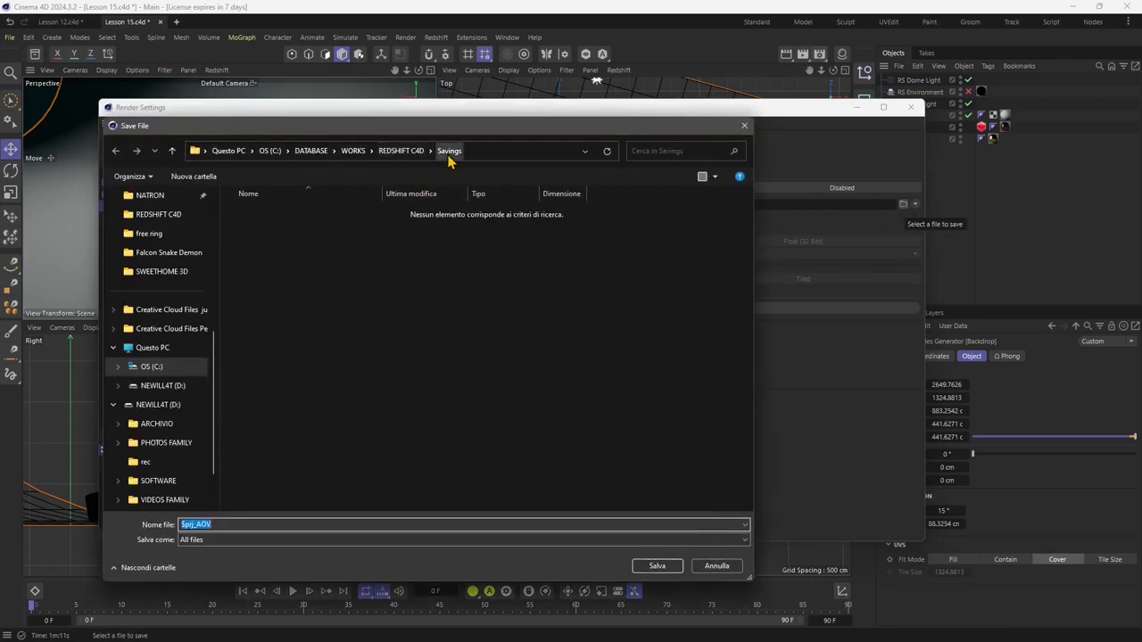
Step: Save AOVs as Savings\$prj_AOV, enable Multi-Part EXR and keep Default compression
click(667, 568)
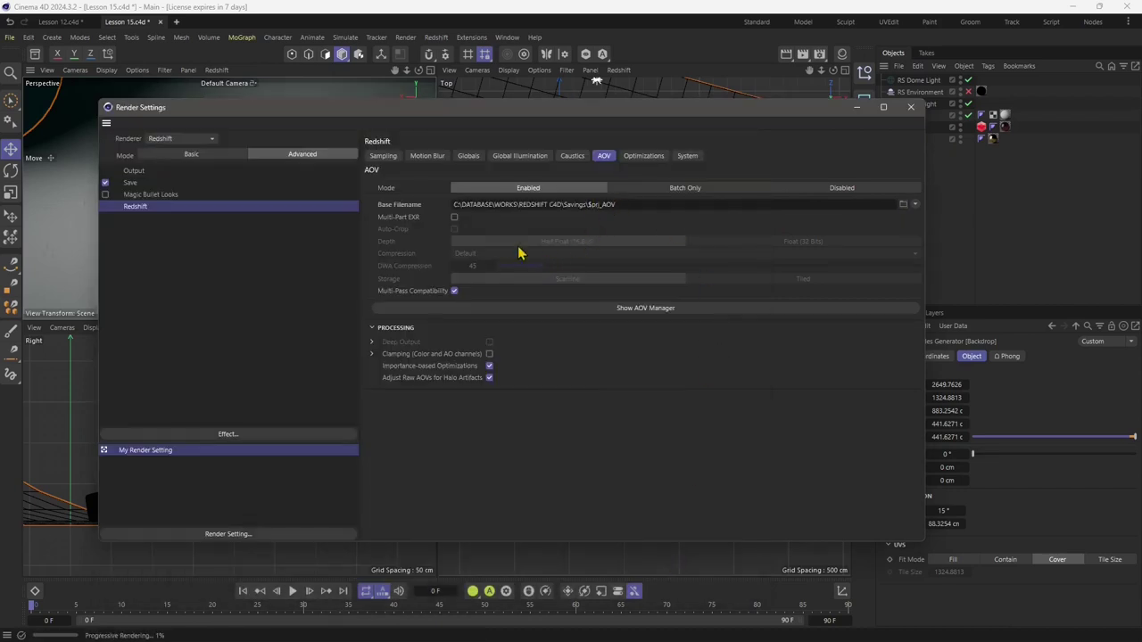
click(455, 217)
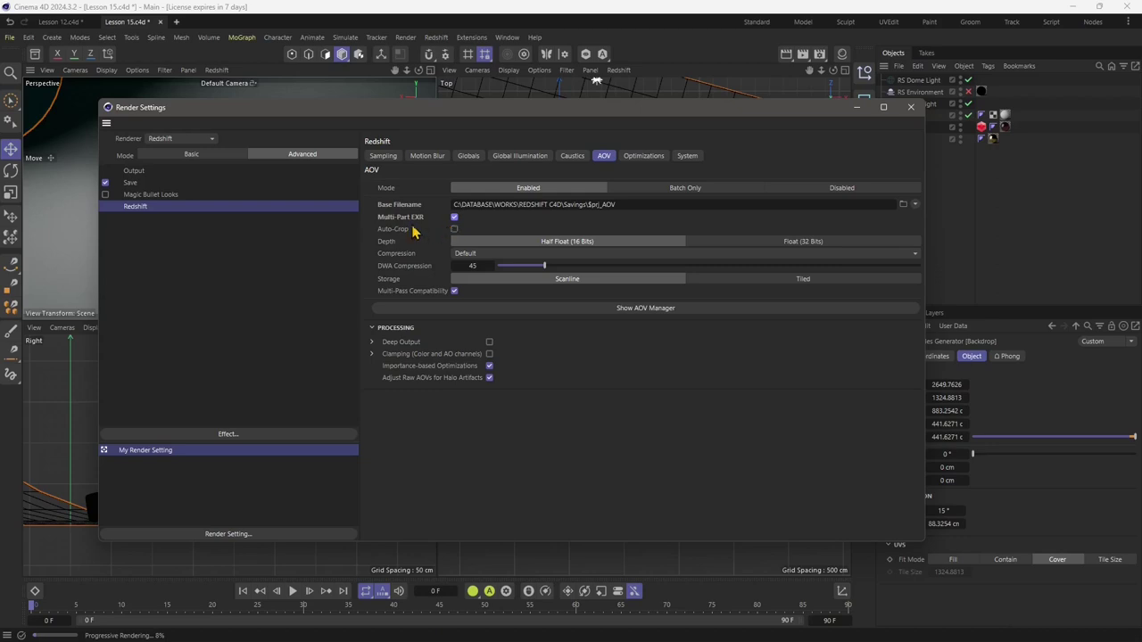
click(487, 255)
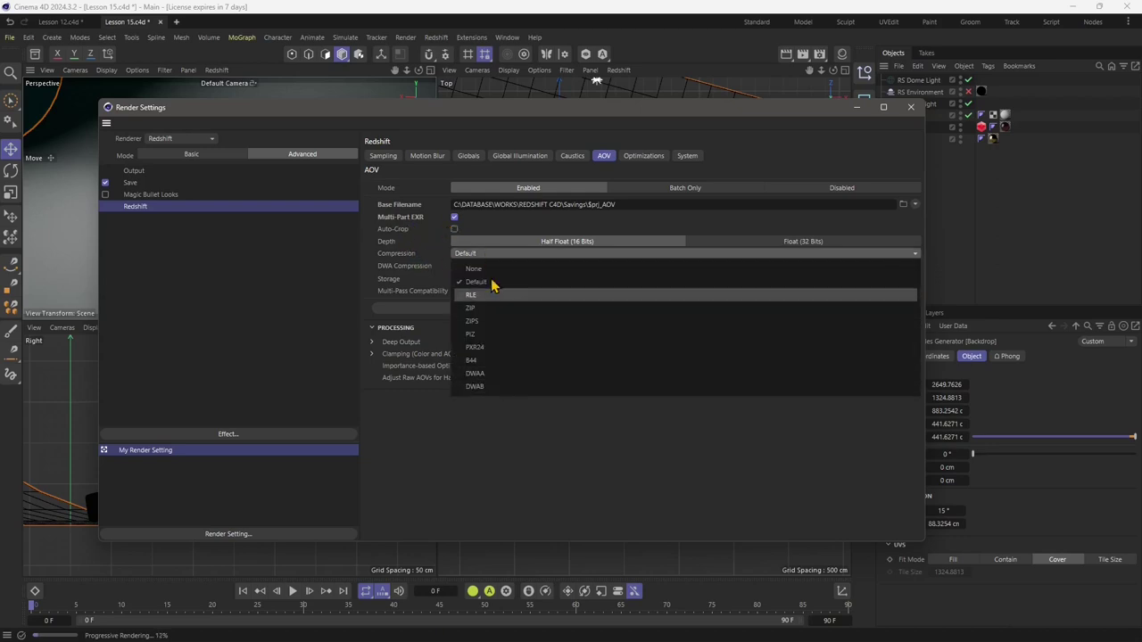
click(530, 452)
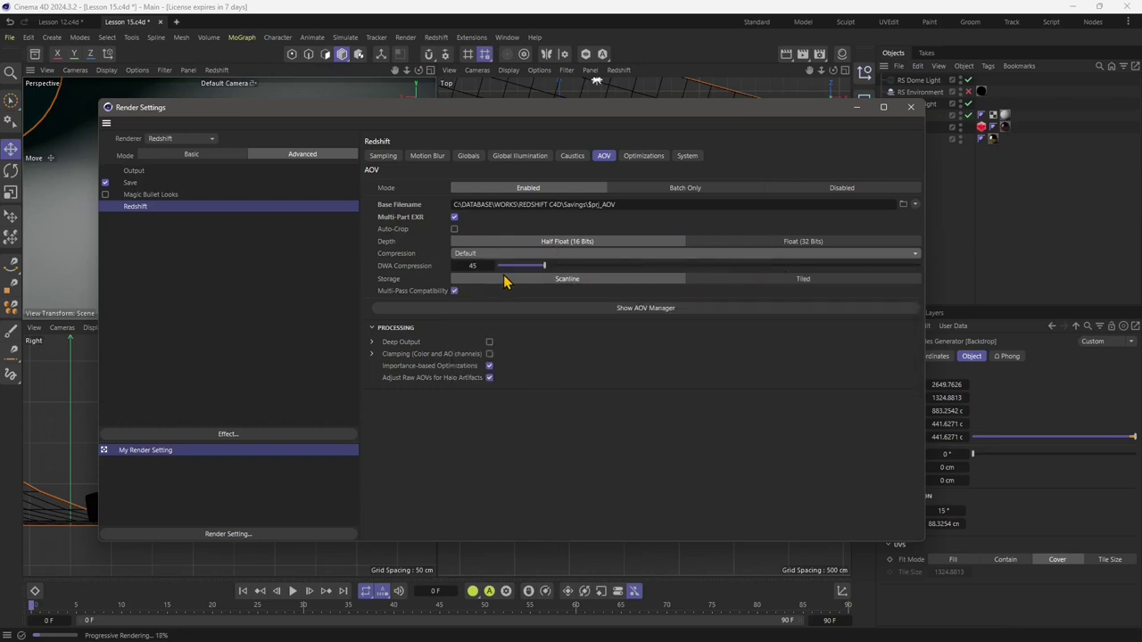
Step: In the AOV Manager, add the Beauty and Ambient Occlusion (AO) AOVs
click(598, 312)
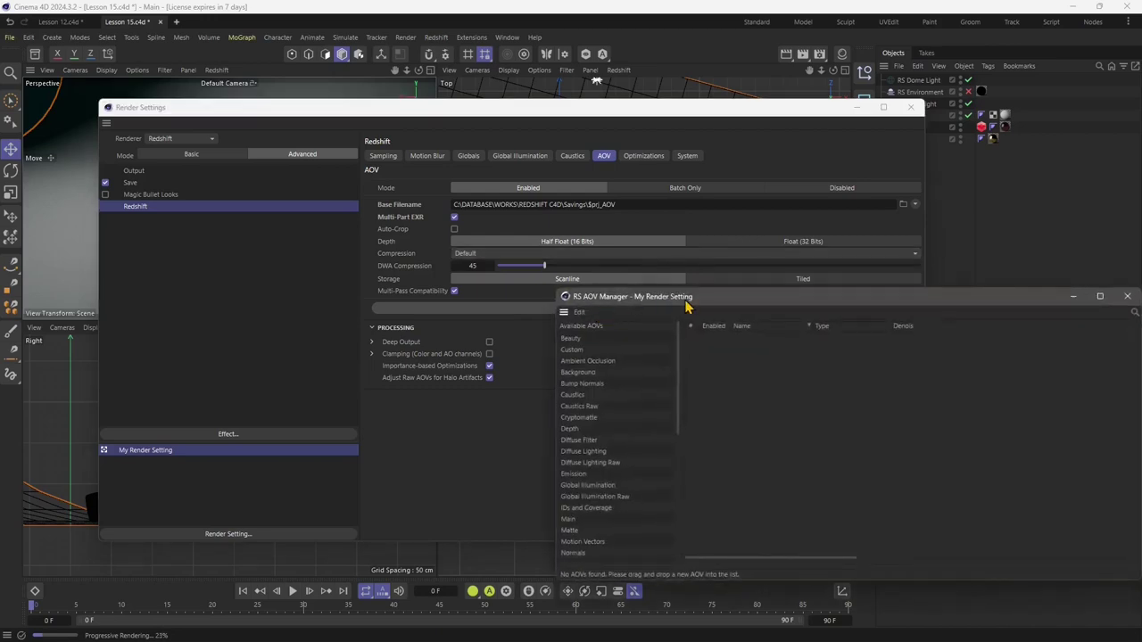
drag(687, 303, 470, 156)
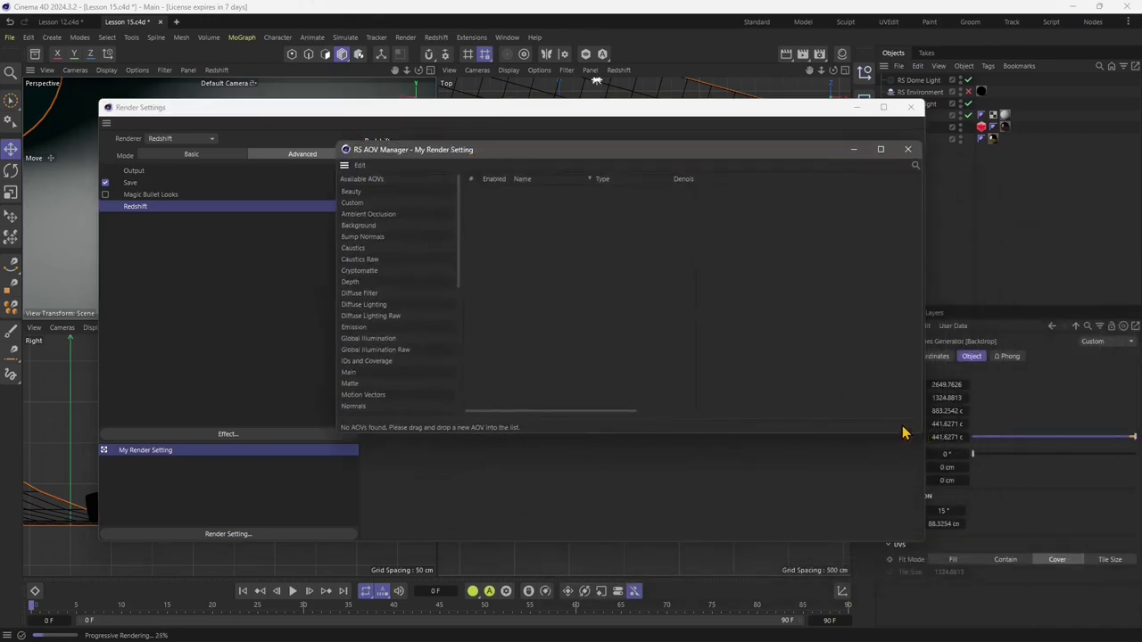
drag(355, 197, 555, 231)
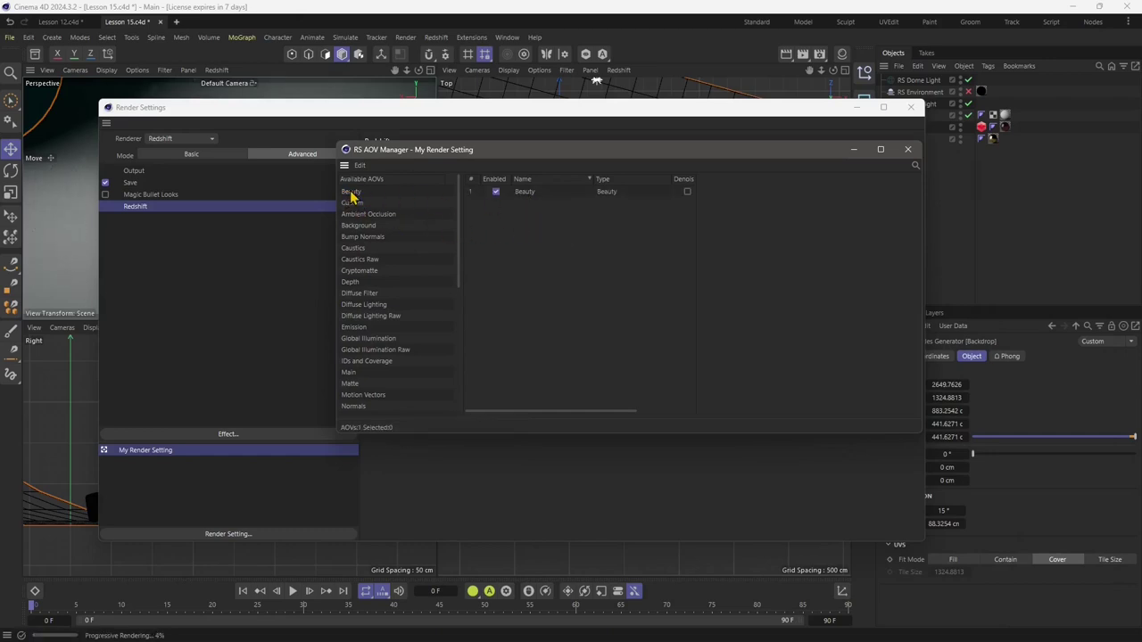
click(375, 247)
click(375, 225)
ctrl+click(371, 215)
drag(371, 215, 541, 239)
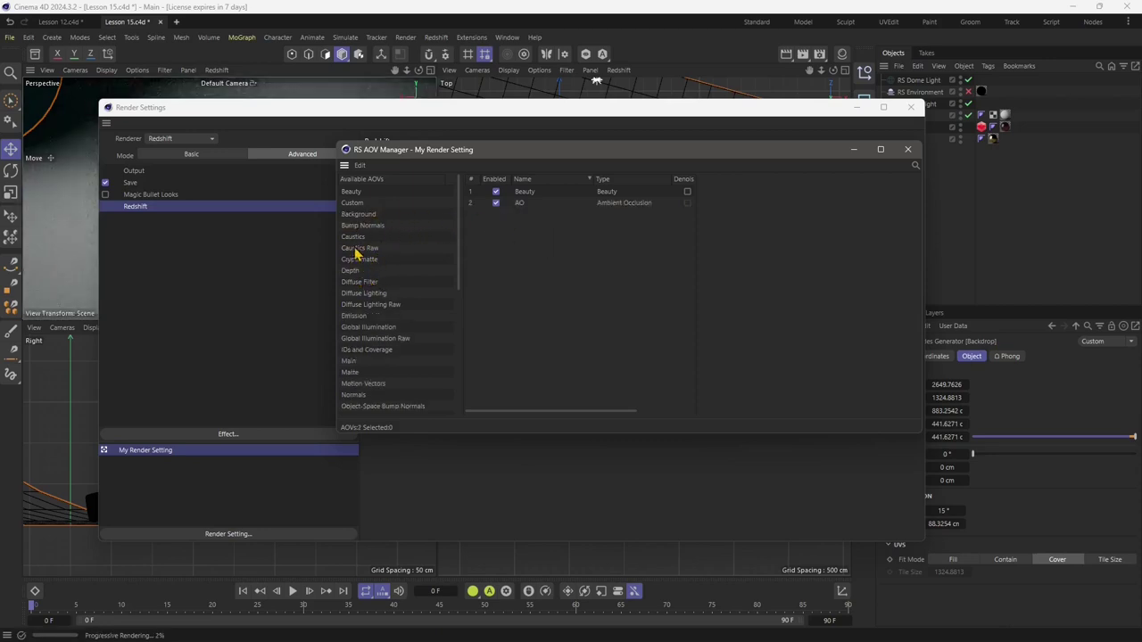
Step: Add the GI, Refractions, Reflections and Shadows AOVs
scroll(361, 264, down, 2)
drag(370, 257, 525, 261)
scroll(374, 246, down, 2)
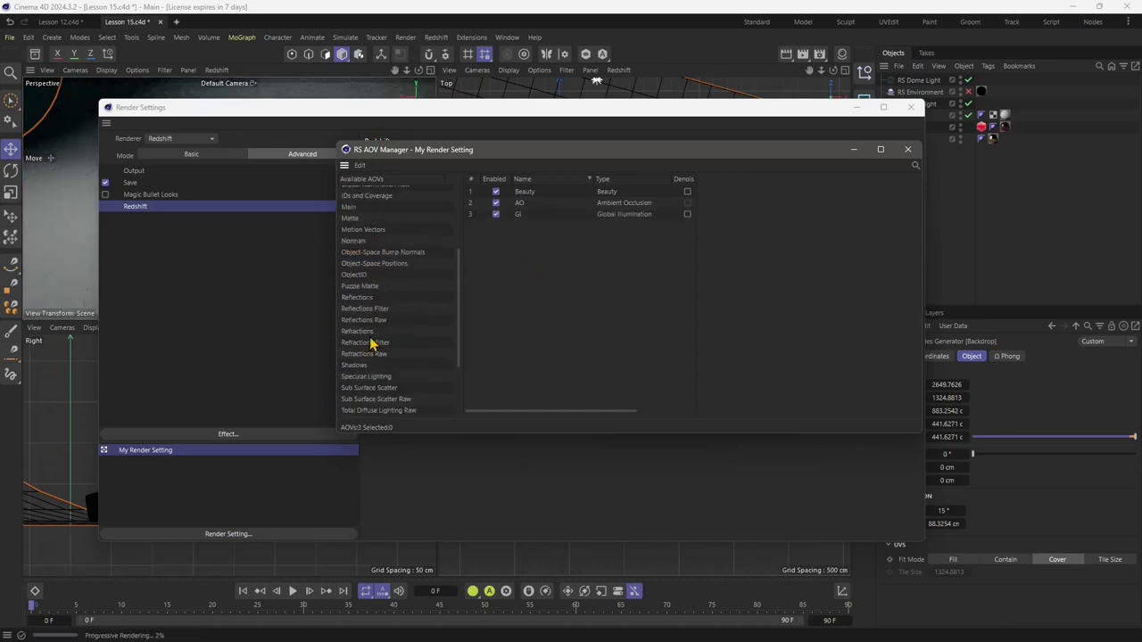
drag(370, 333, 482, 237)
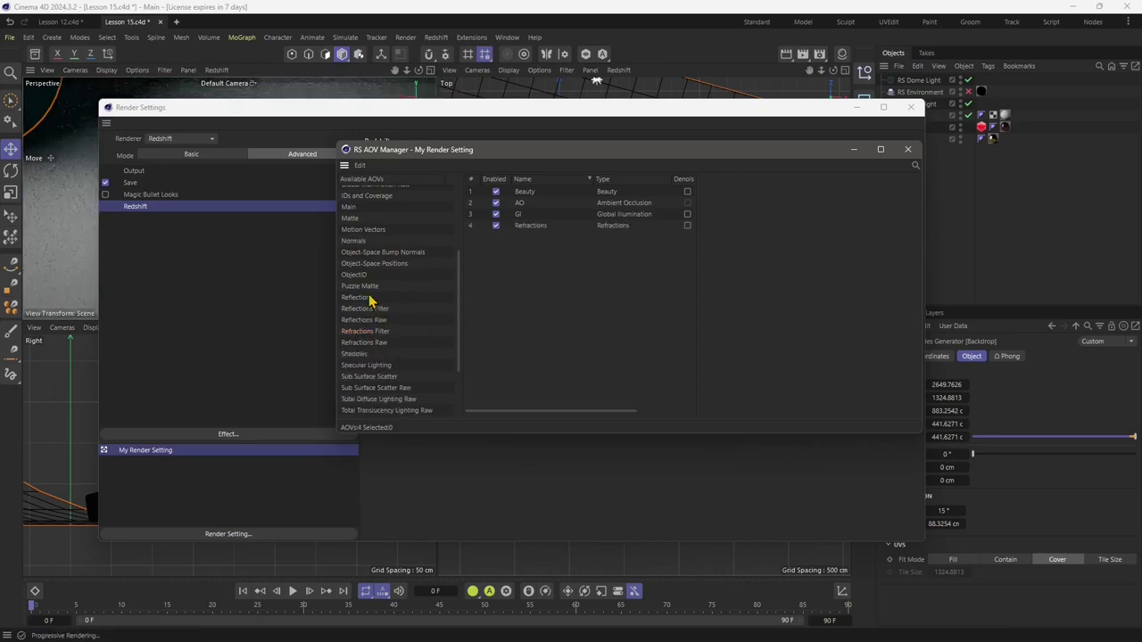
drag(369, 298, 565, 301)
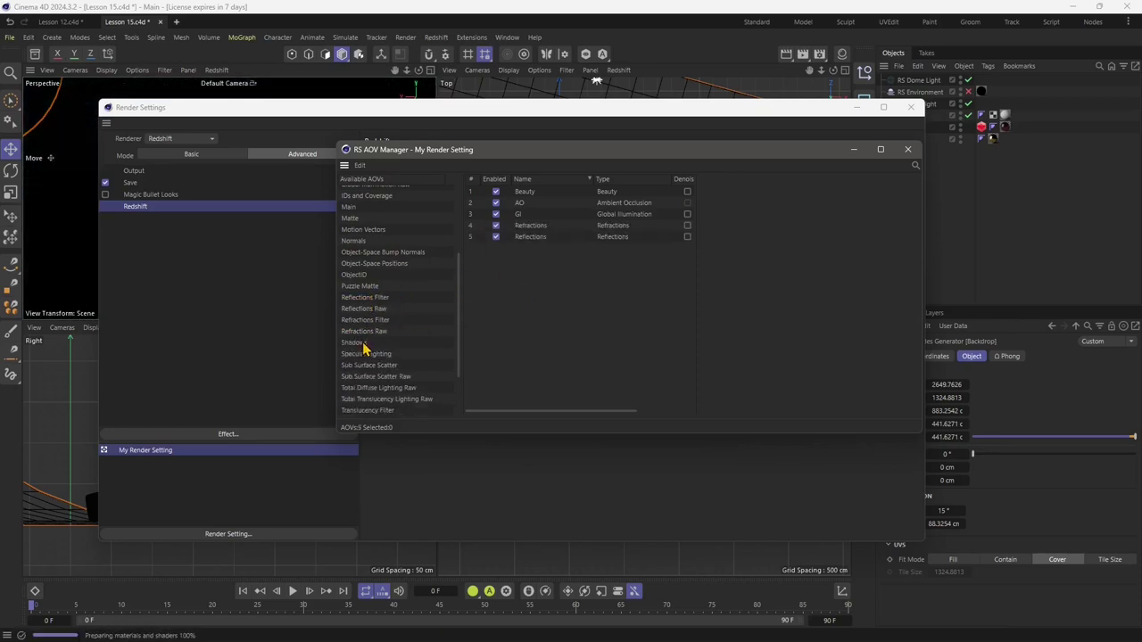
drag(363, 348, 522, 229)
scroll(392, 299, down, 2)
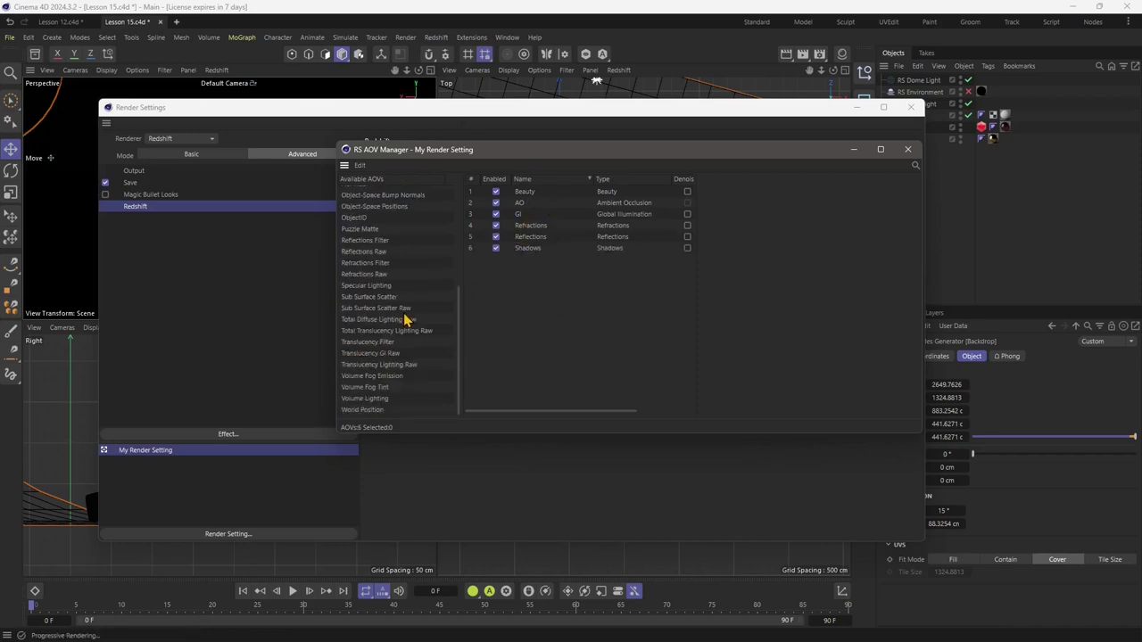
scroll(362, 357, up, 1)
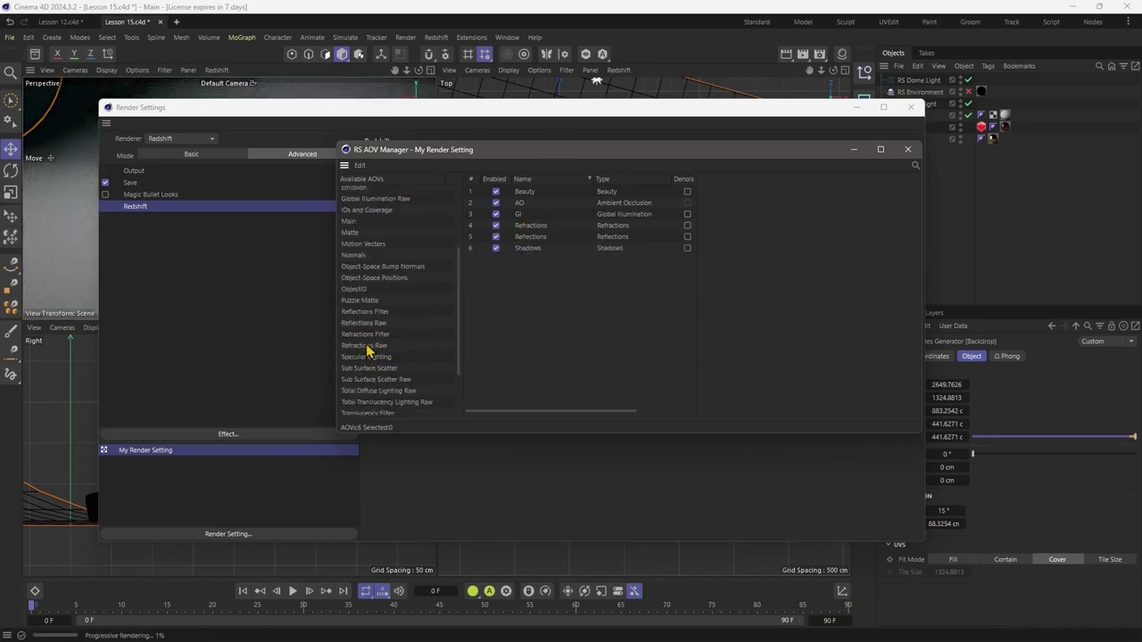
scroll(368, 361, down, 1)
scroll(366, 232, up, 5)
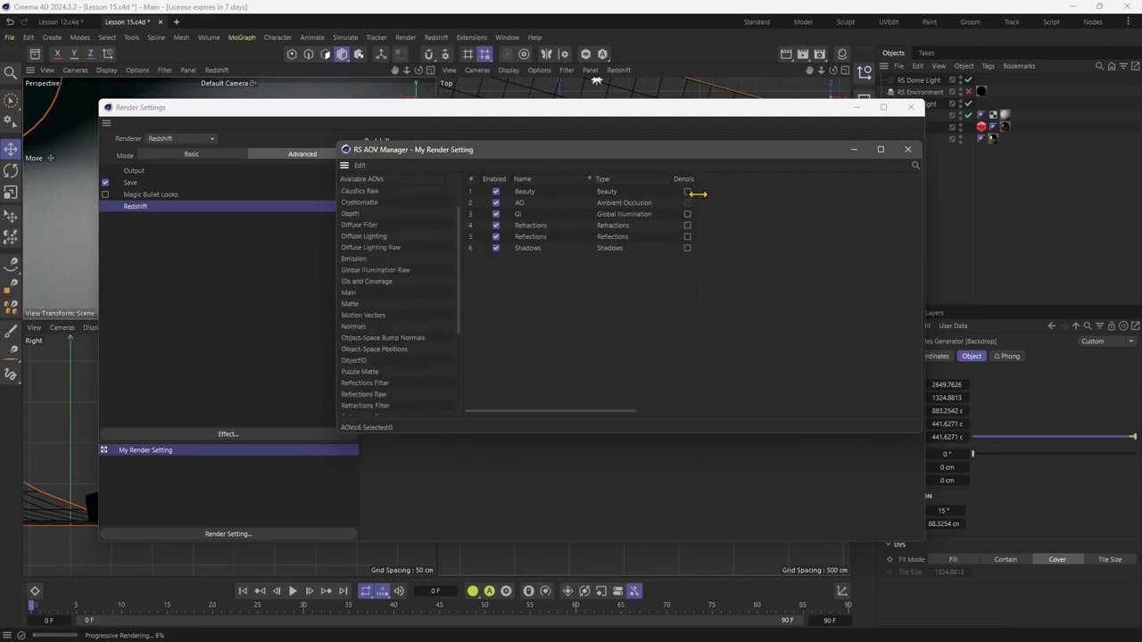
Step: Enable Denoise on the Beauty AOV and close the AOV Manager and Render Settings
drag(696, 193, 814, 212)
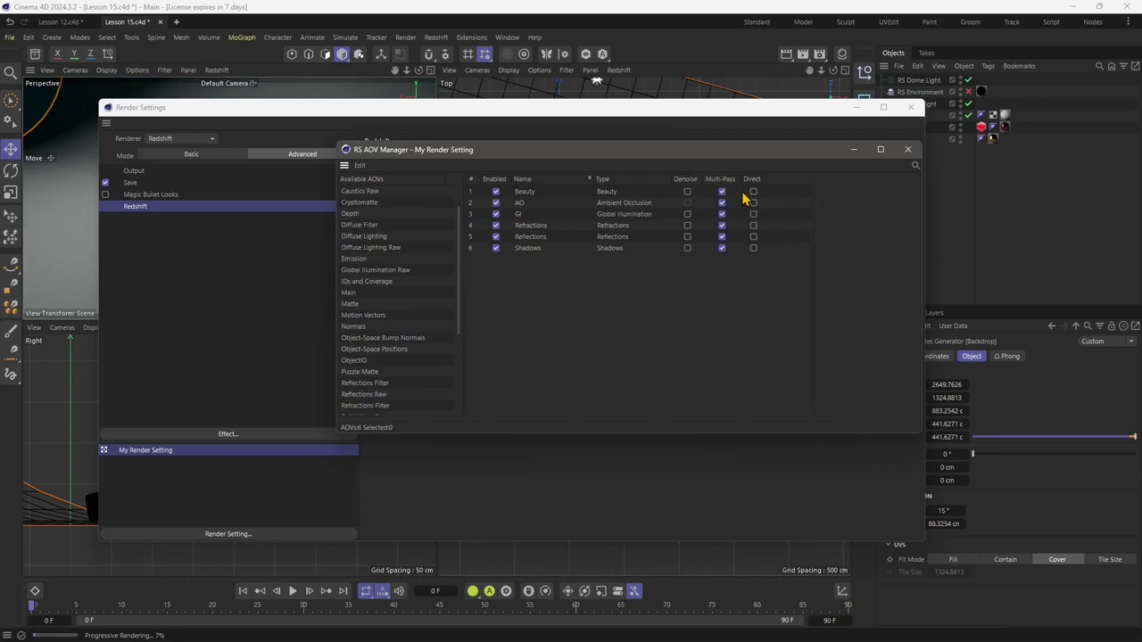
click(687, 191)
click(908, 151)
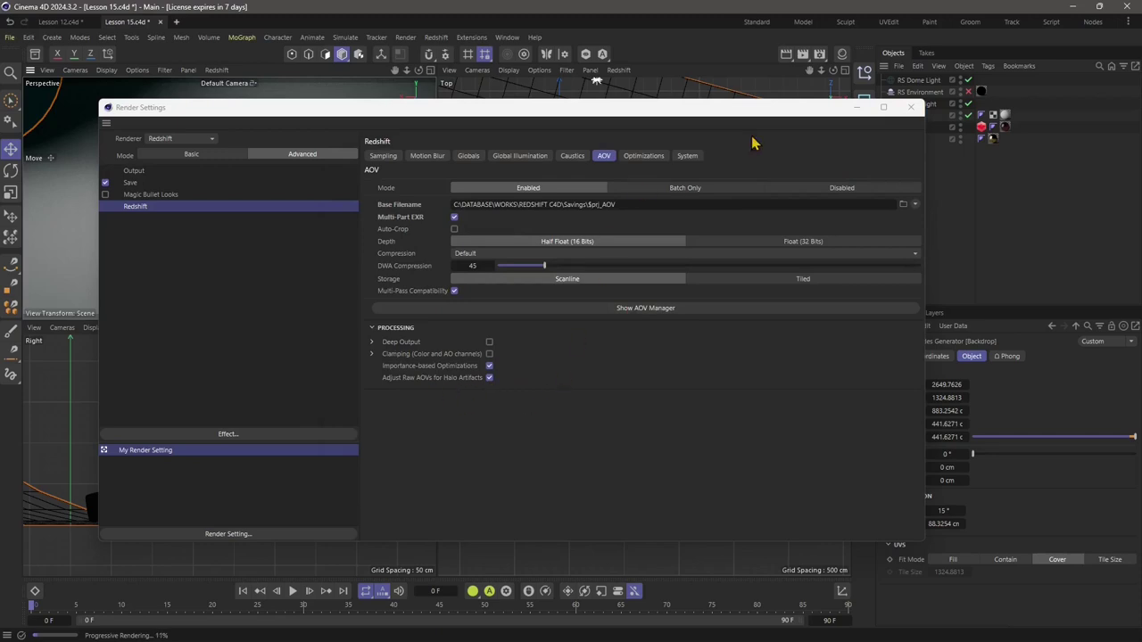
click(911, 110)
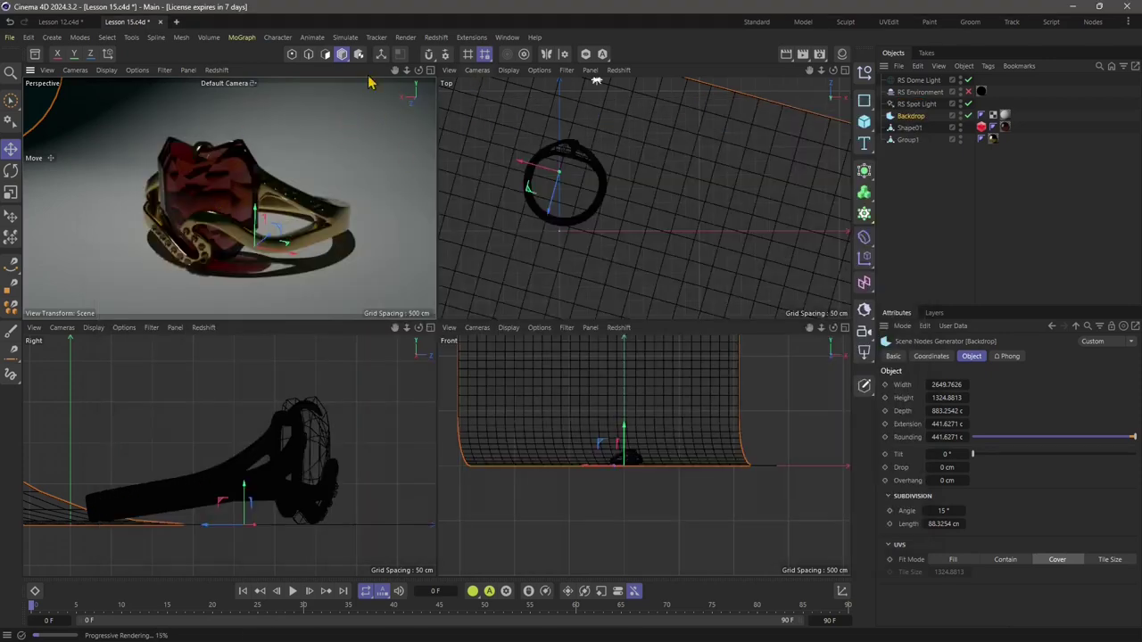
Step: Render in the RS RenderView and display the AO and GI passes
click(436, 37)
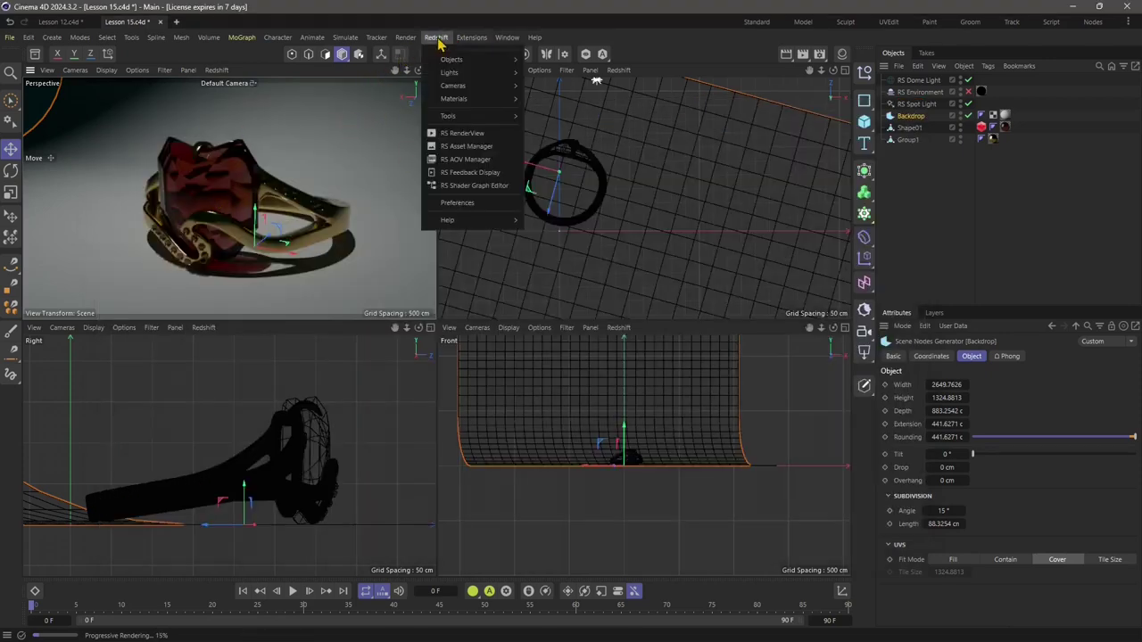
click(461, 134)
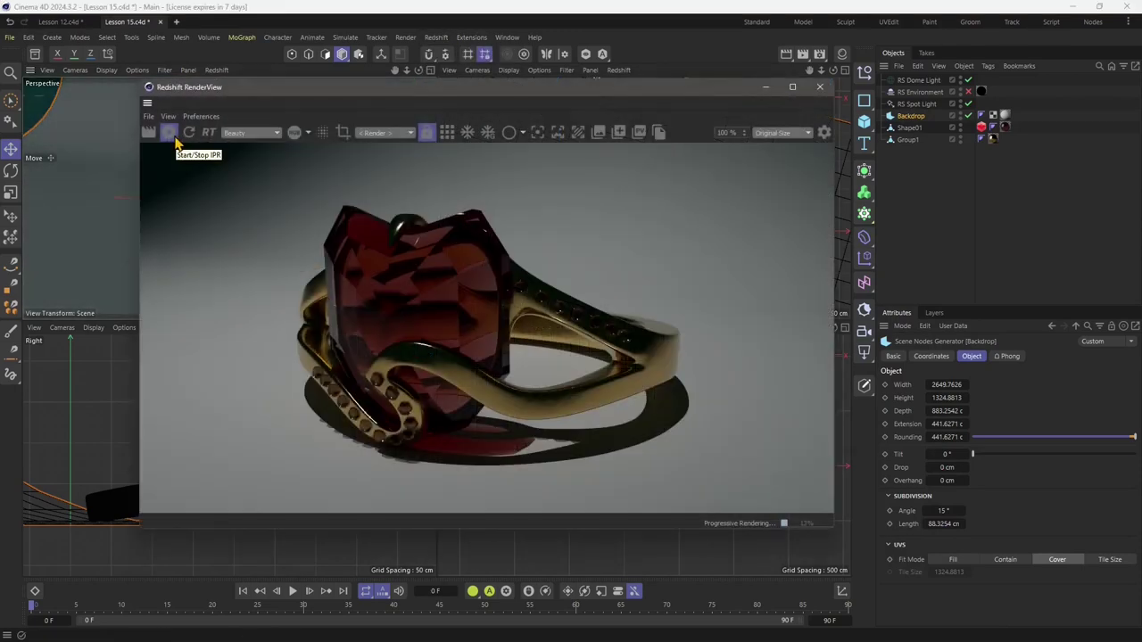
click(269, 134)
click(259, 151)
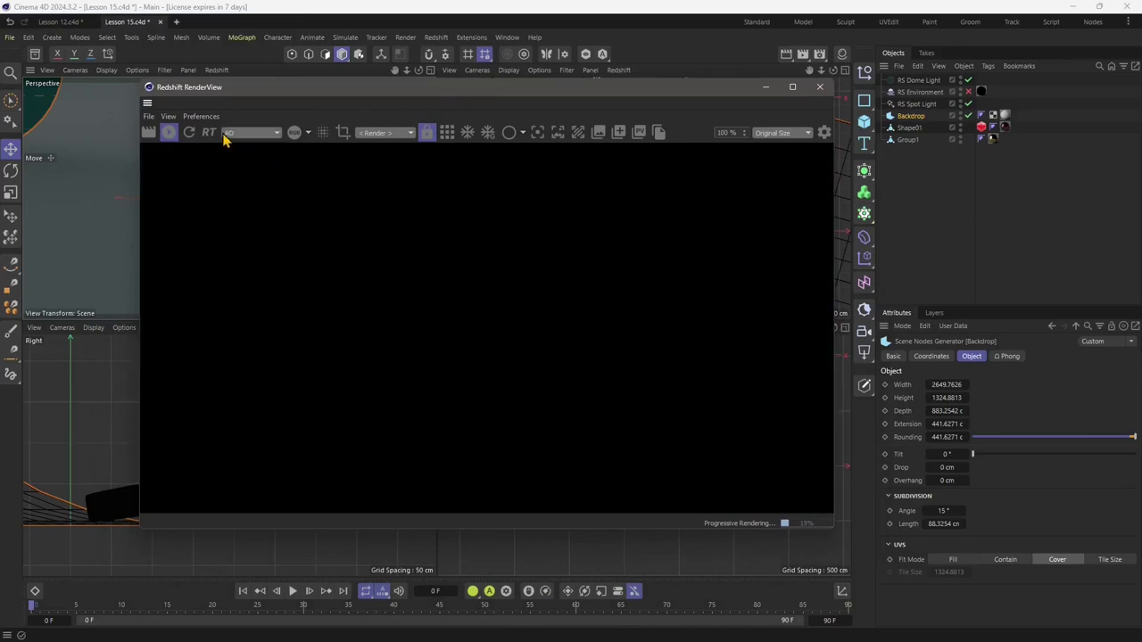
click(251, 133)
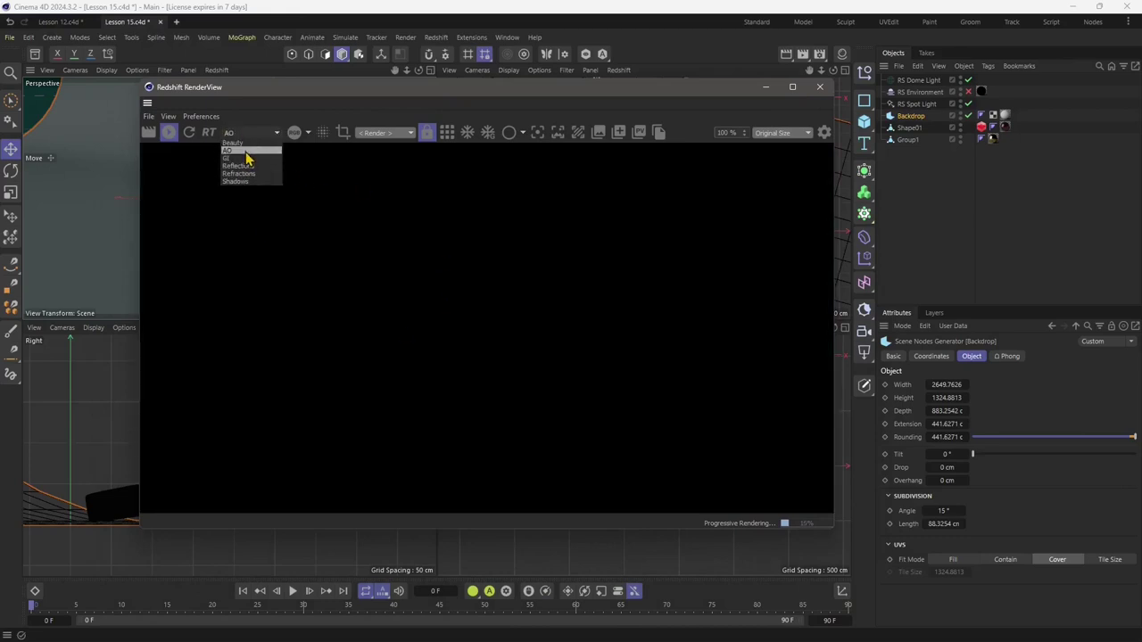
click(245, 168)
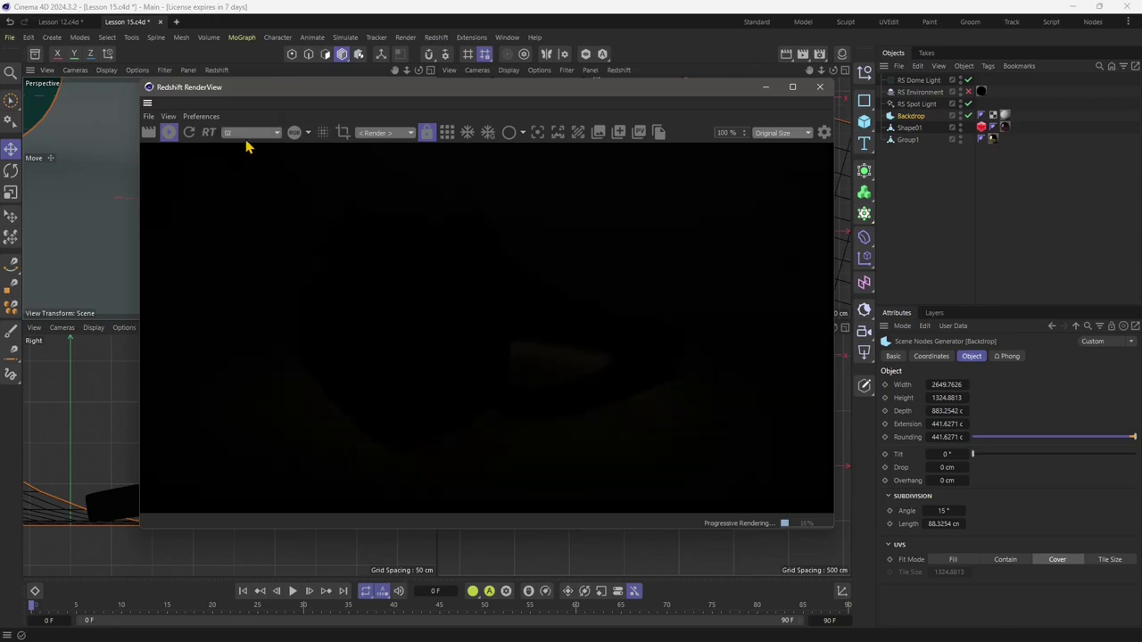
scroll(419, 362, down, 1)
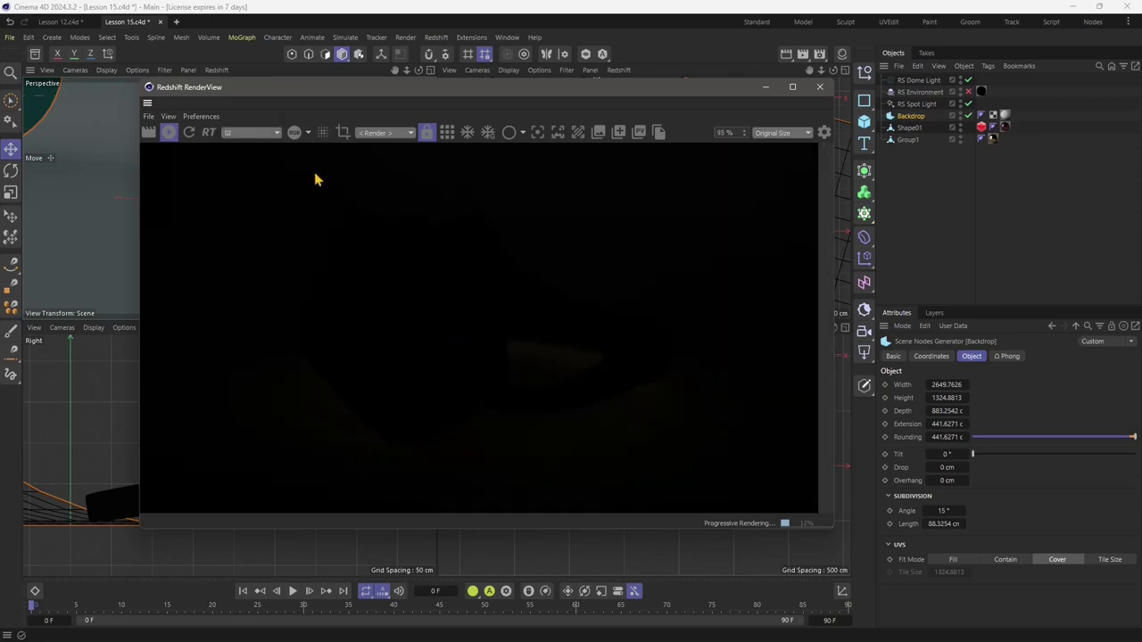
Step: Review the Reflections, Refractions and Shadows passes, then switch back to Beauty
click(243, 133)
click(239, 172)
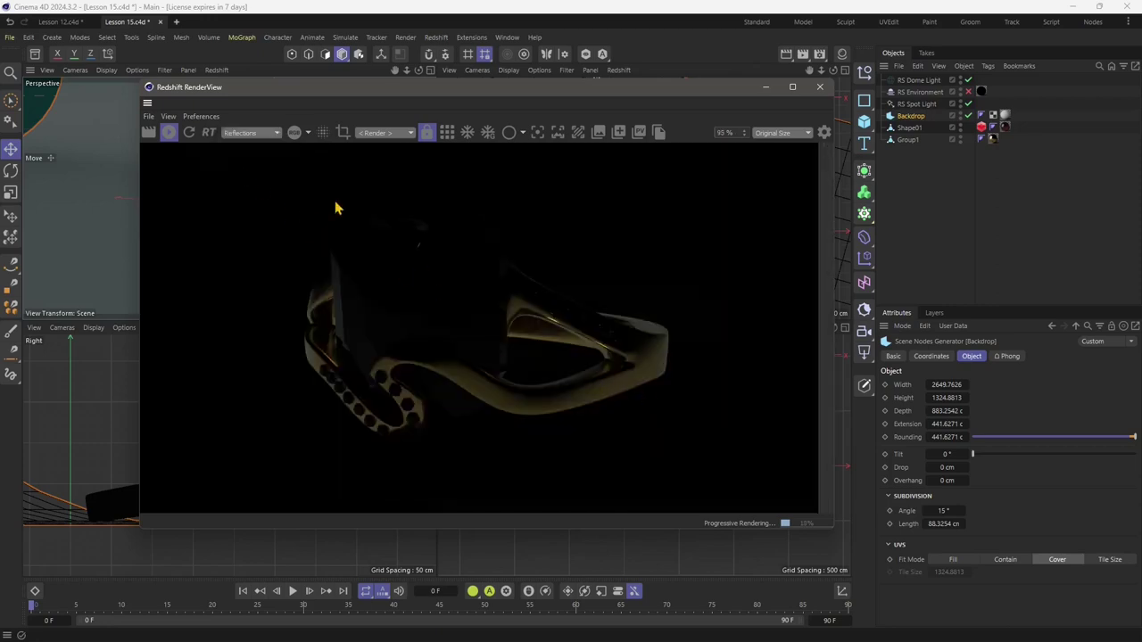
click(242, 133)
click(240, 180)
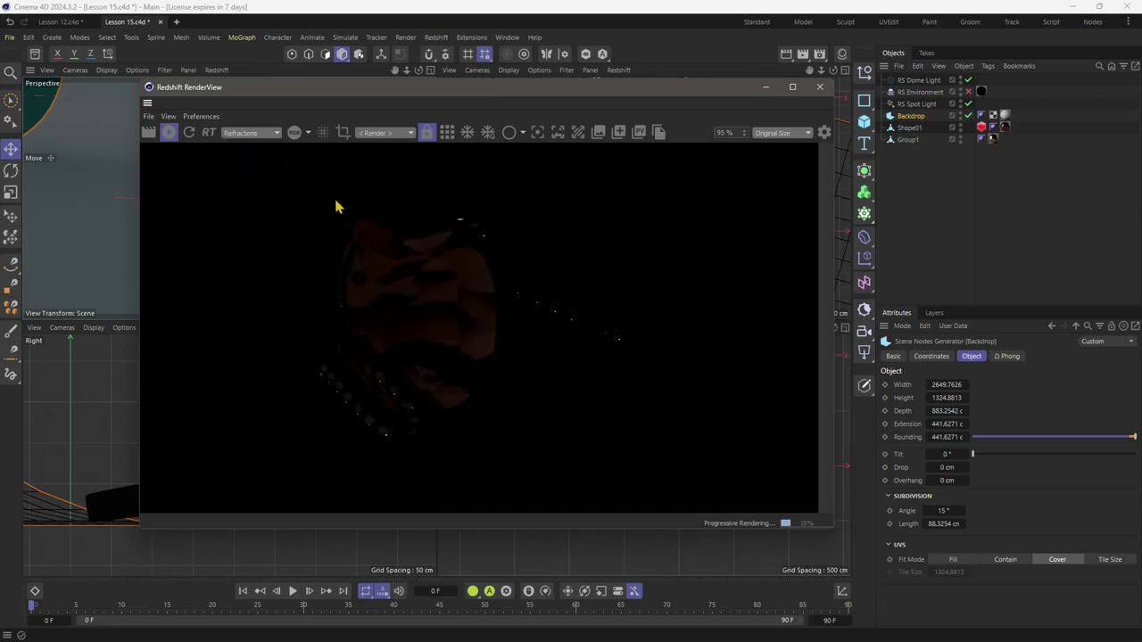
click(254, 134)
click(250, 188)
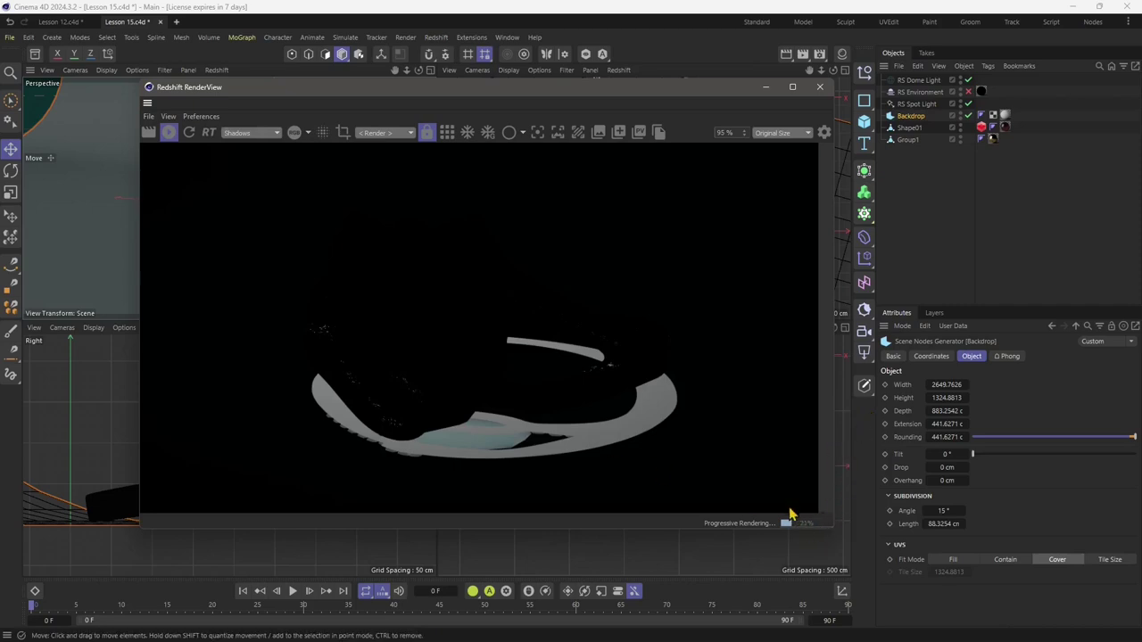
click(259, 134)
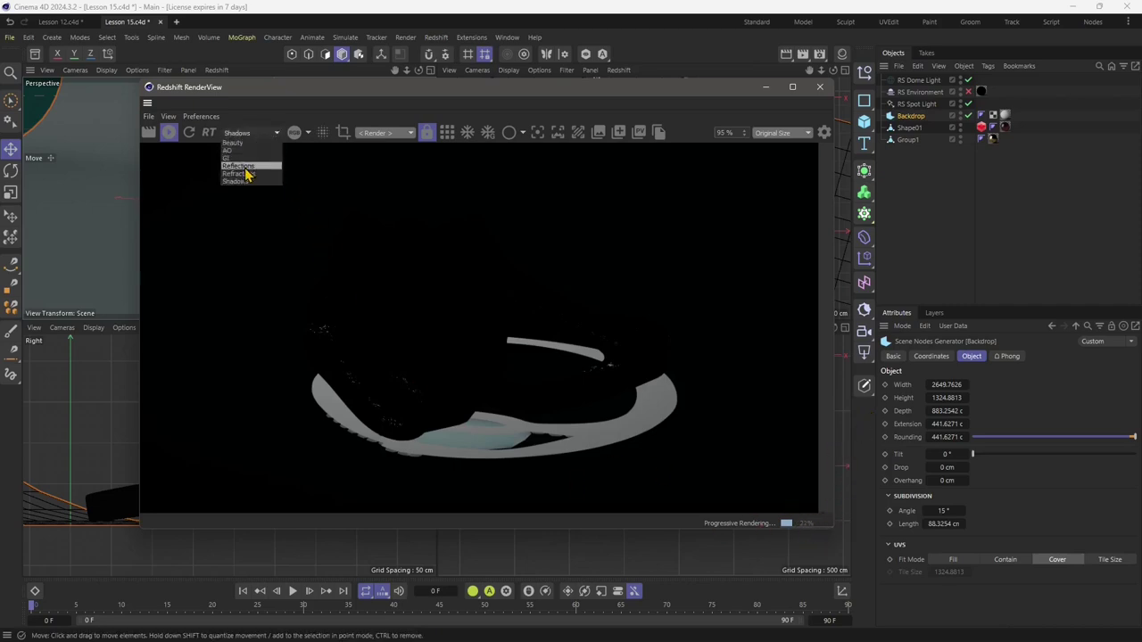
click(246, 166)
click(247, 138)
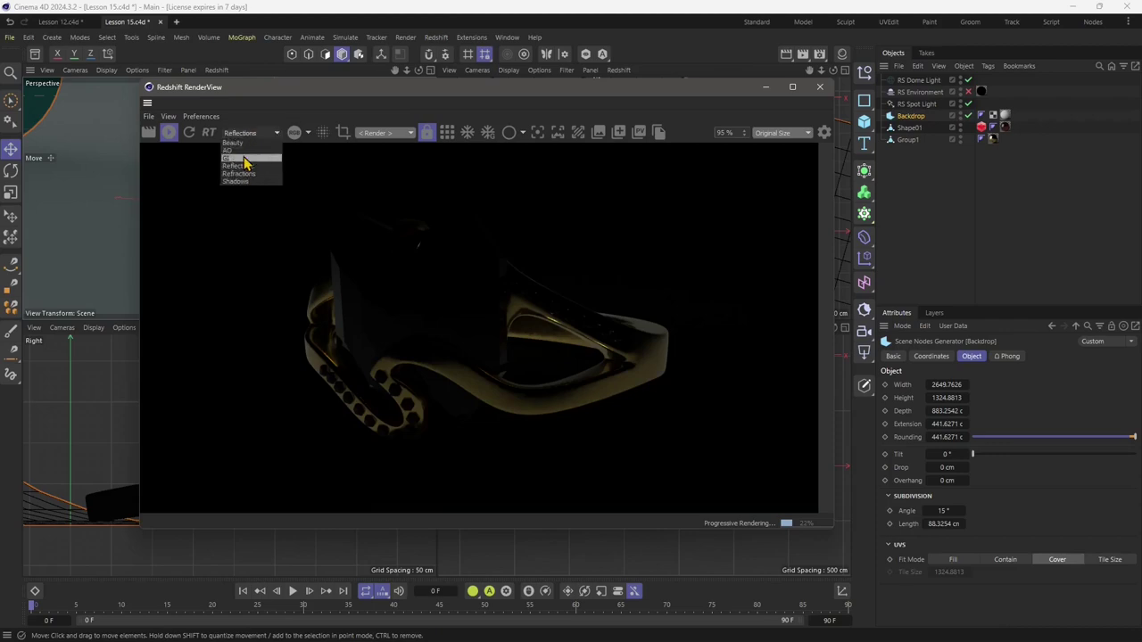
click(245, 158)
click(250, 139)
click(248, 145)
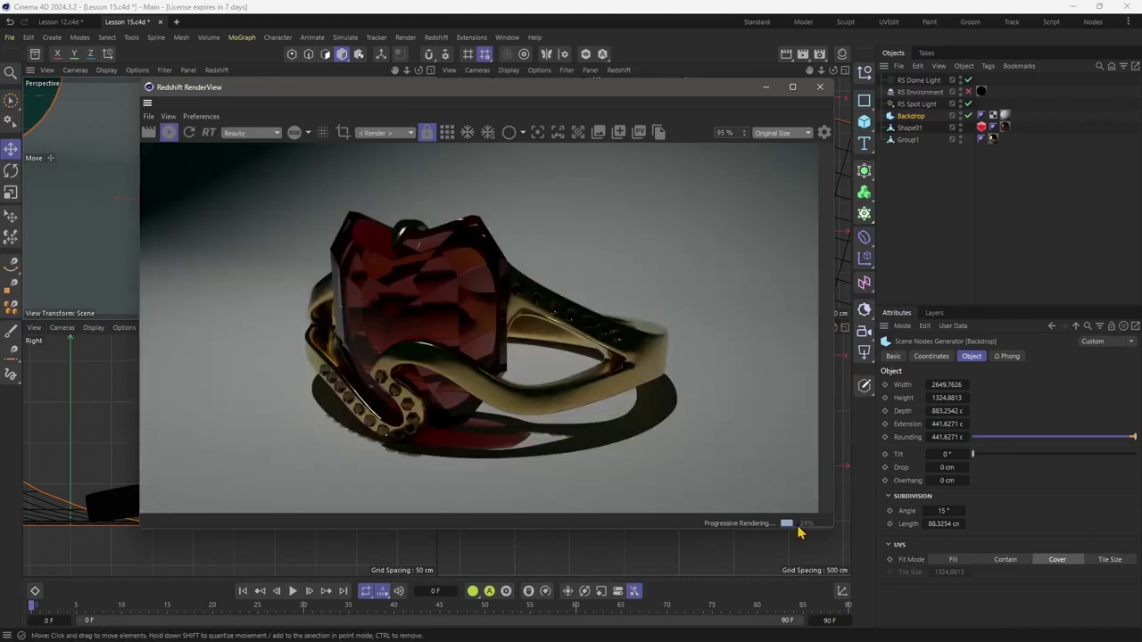
Step: Start Save Multilayer EXR, cancel it, and close the RenderView
click(148, 116)
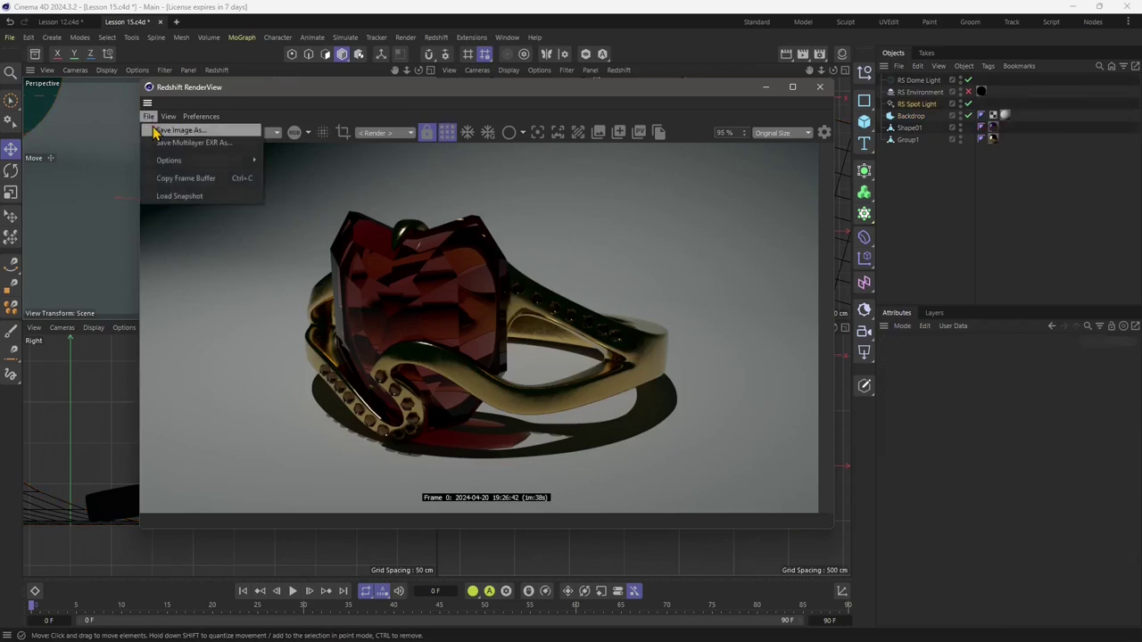
click(219, 145)
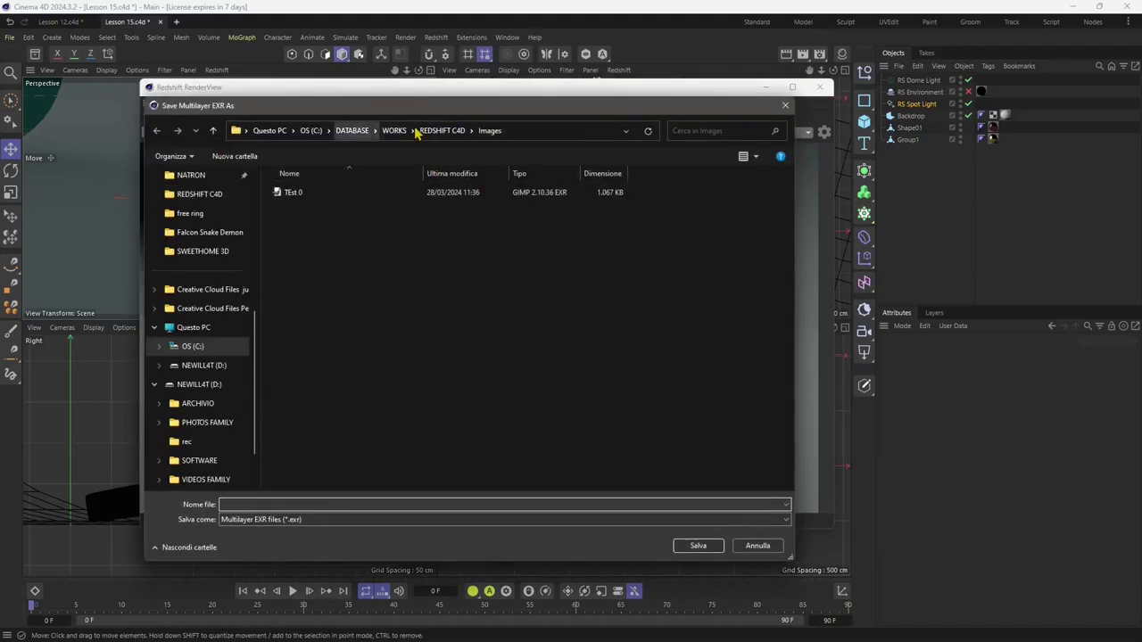
click(753, 548)
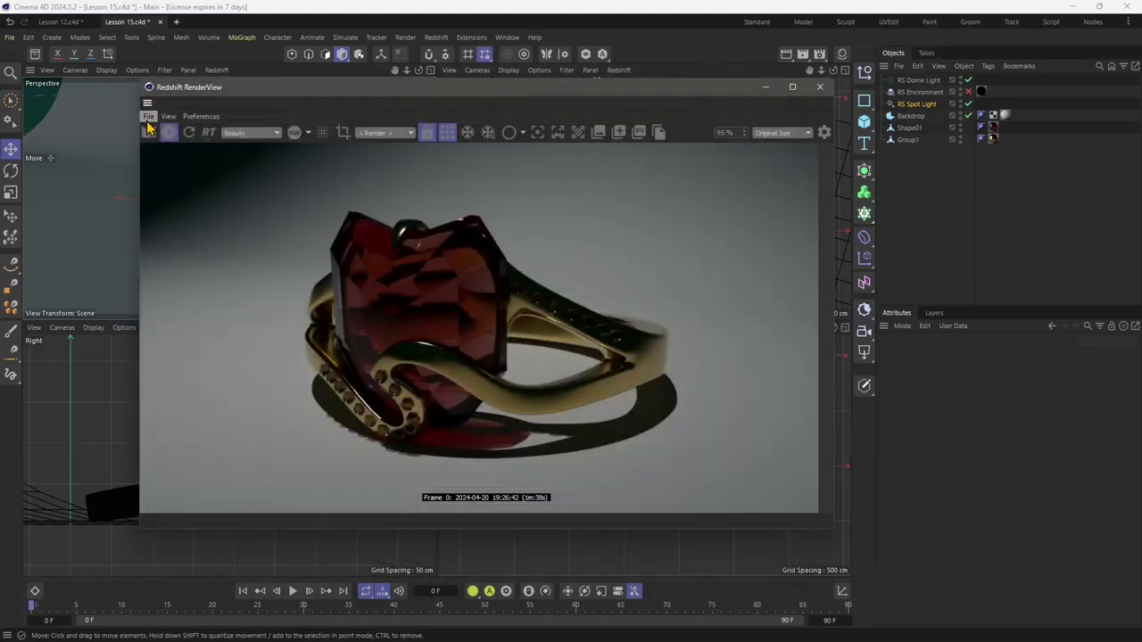
click(149, 119)
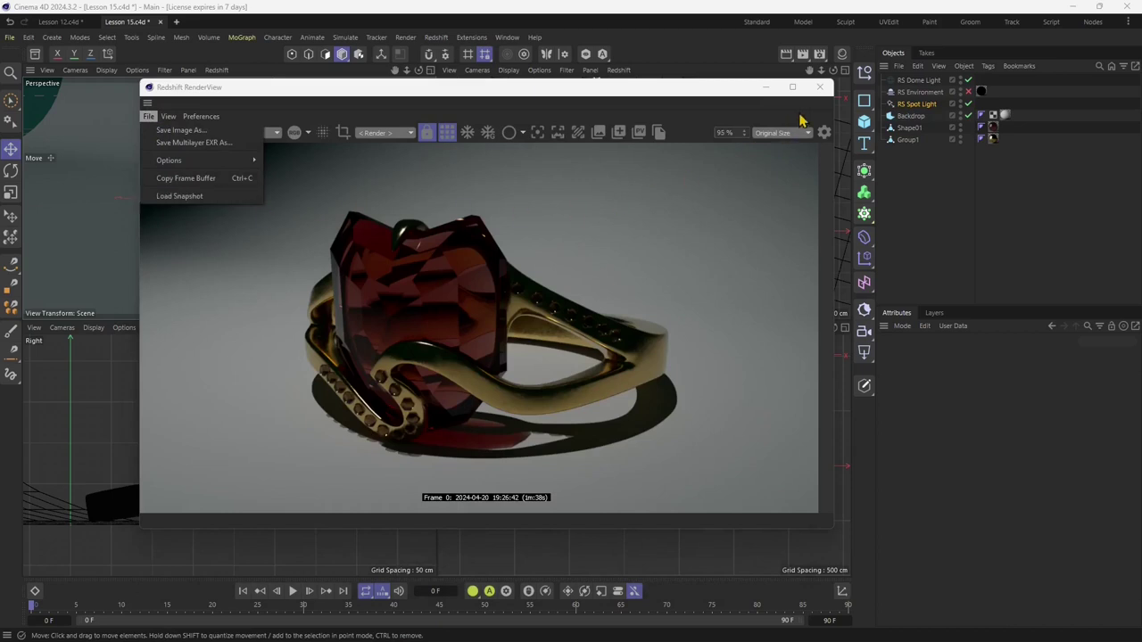
click(816, 90)
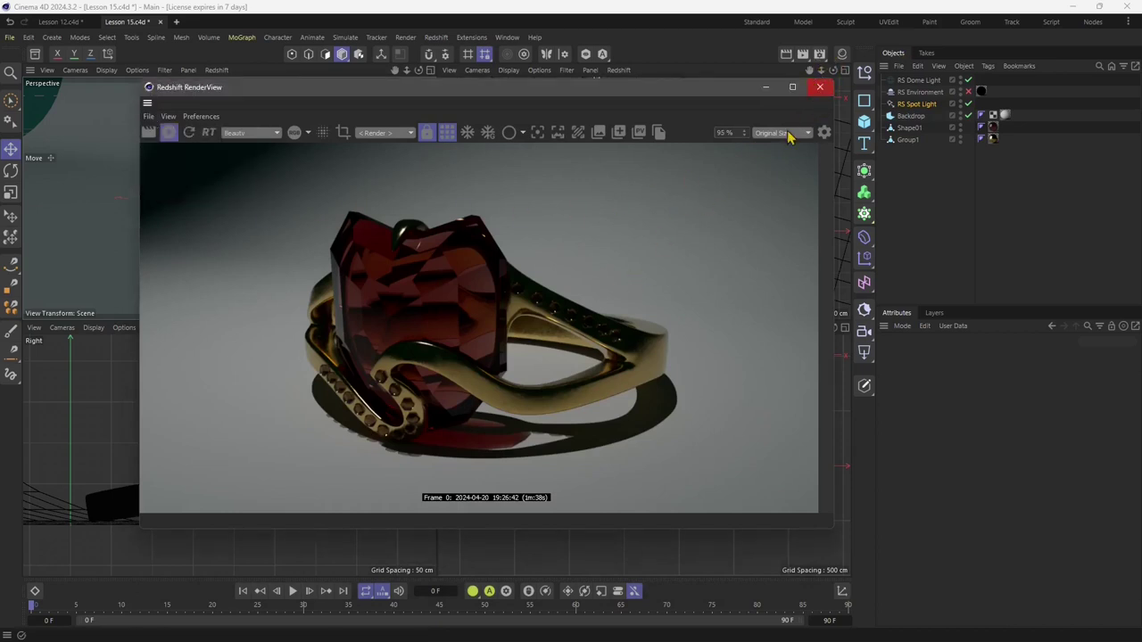
click(820, 87)
Step: In Render Settings Save, set the image file path to the Savings folder
click(820, 54)
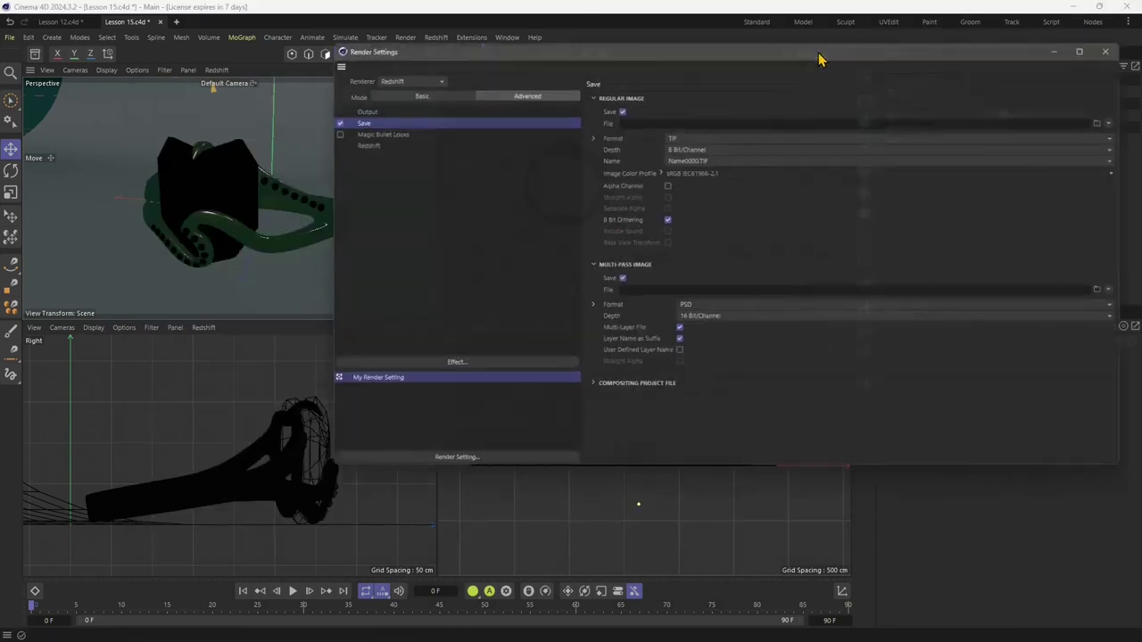
click(664, 117)
click(1129, 117)
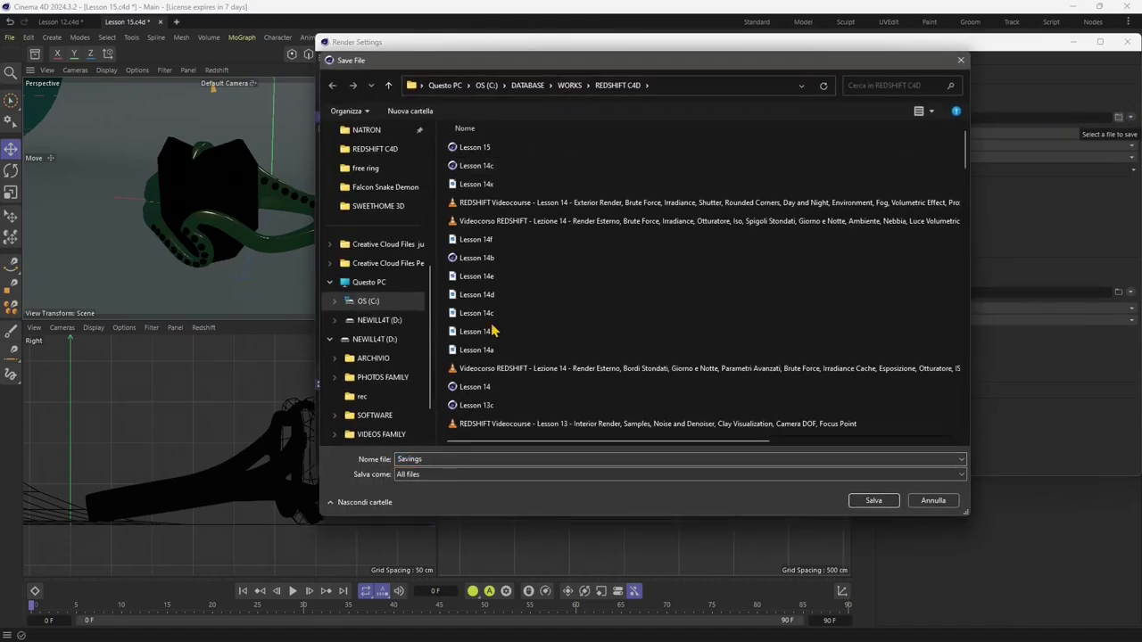
scroll(491, 332, down, 10)
click(496, 148)
double_click(495, 149)
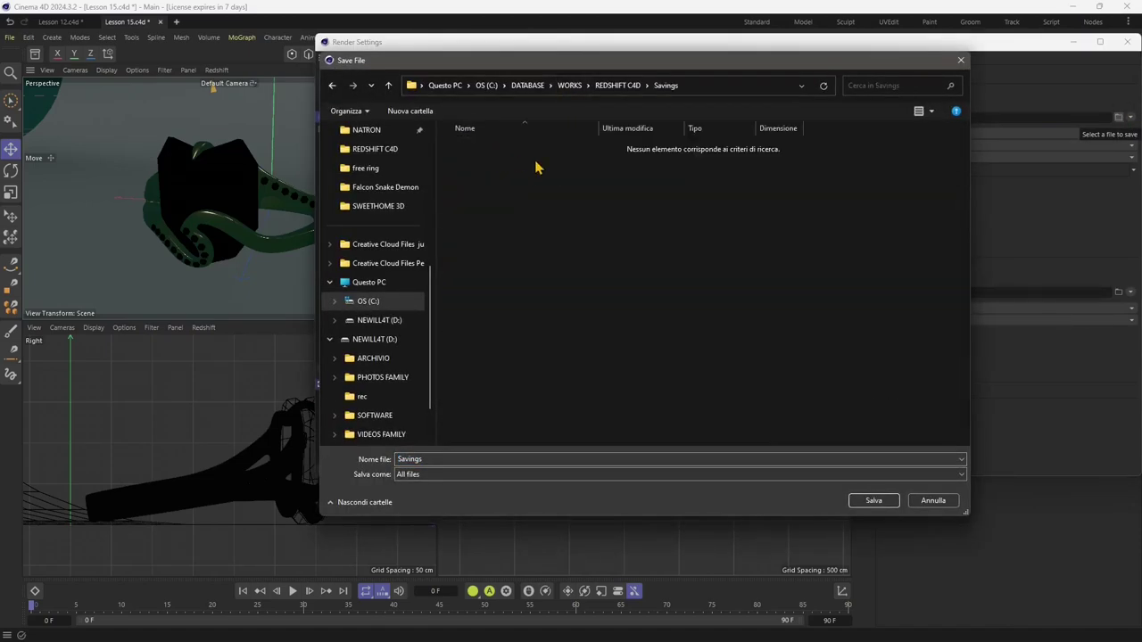
click(883, 504)
Step: Set the saved image format to JPG and edit the multi-pass image path
click(701, 134)
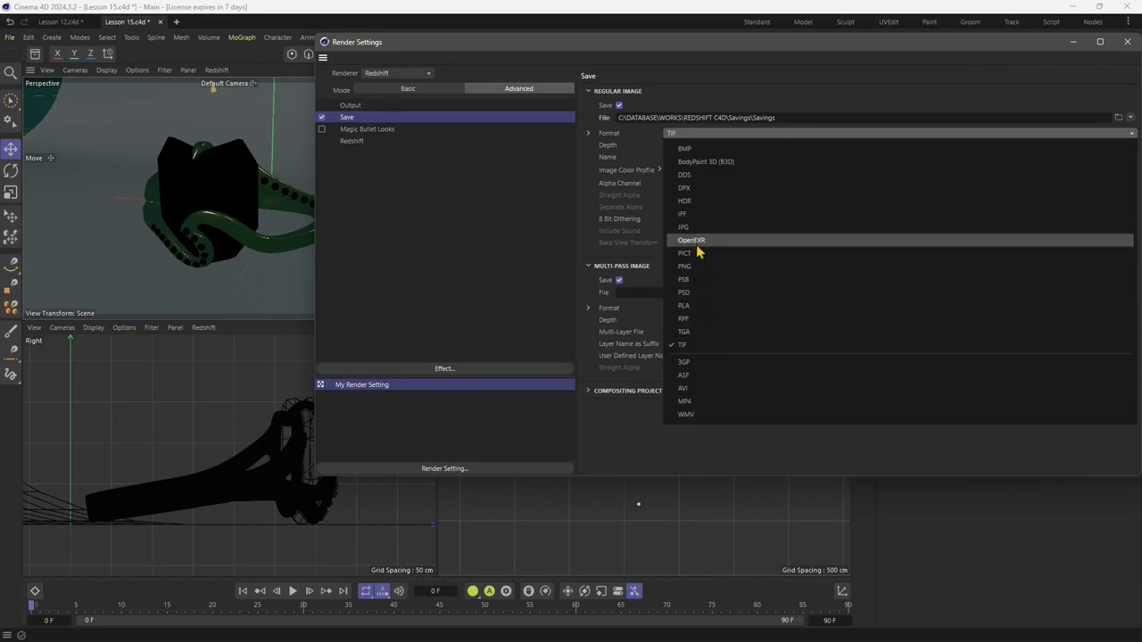
click(695, 227)
click(678, 331)
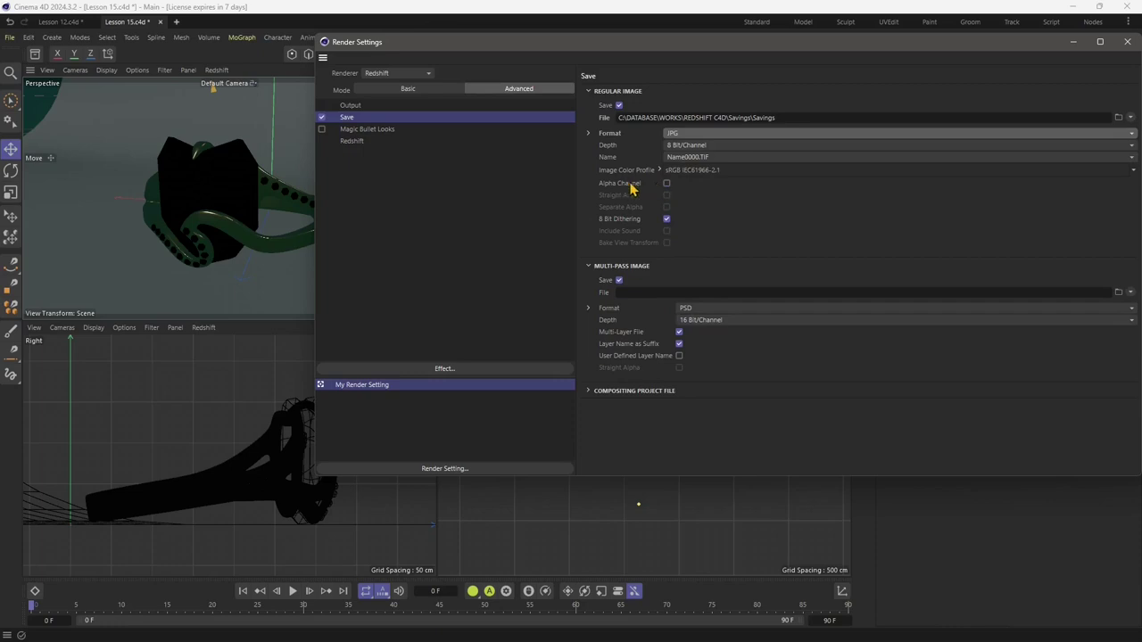
click(624, 291)
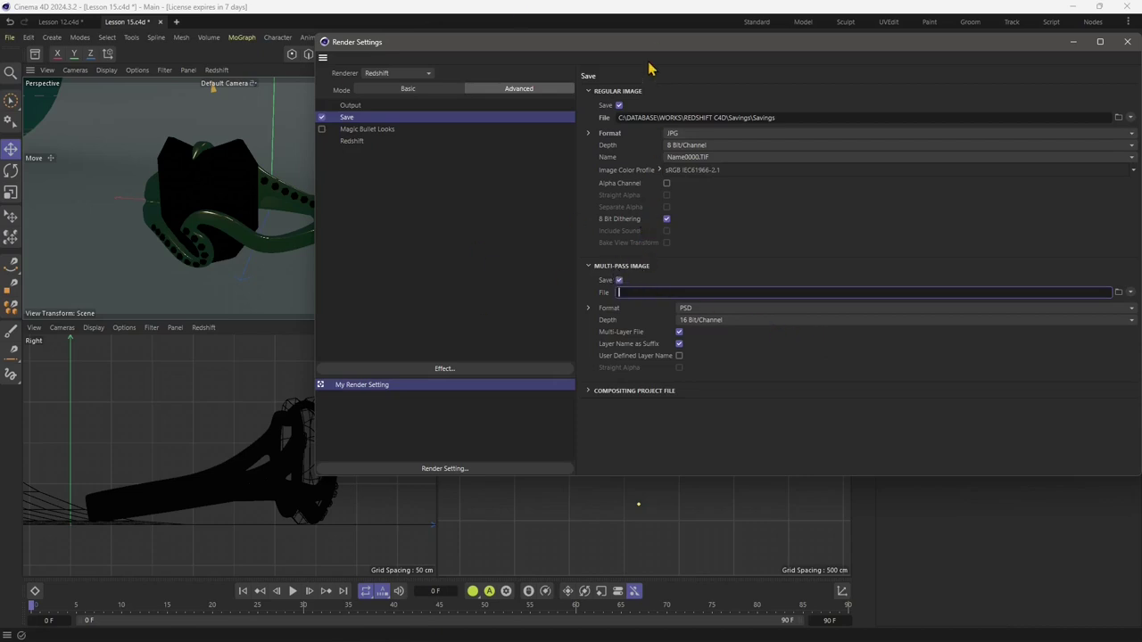
Step: Review Redshift's Optimization and System settings, then close Render Settings
drag(655, 45, 452, 76)
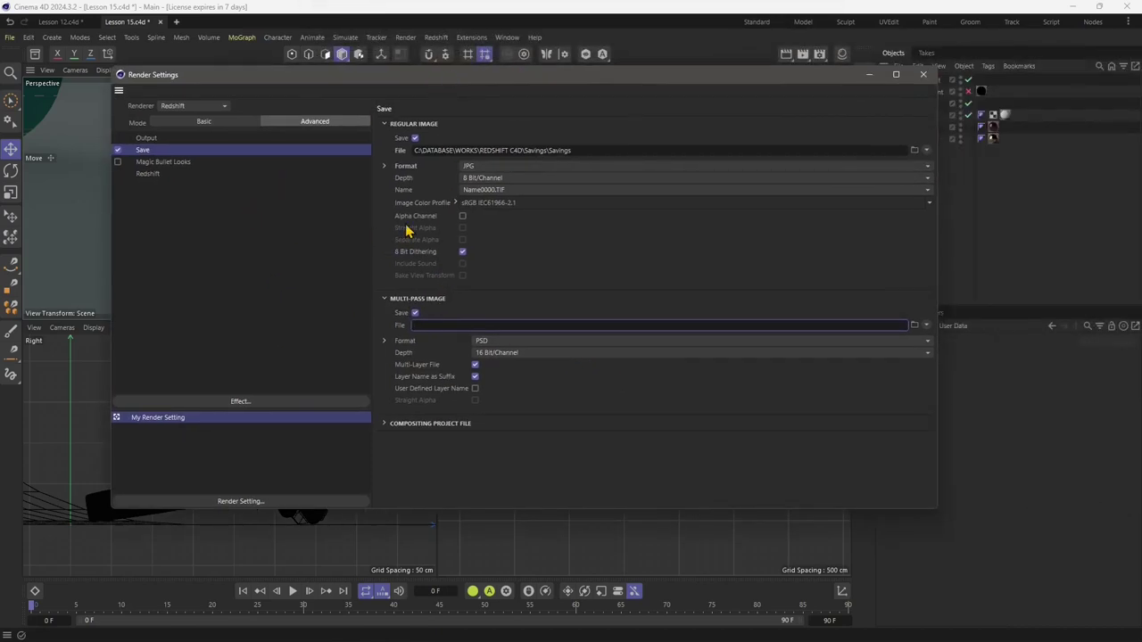
click(147, 173)
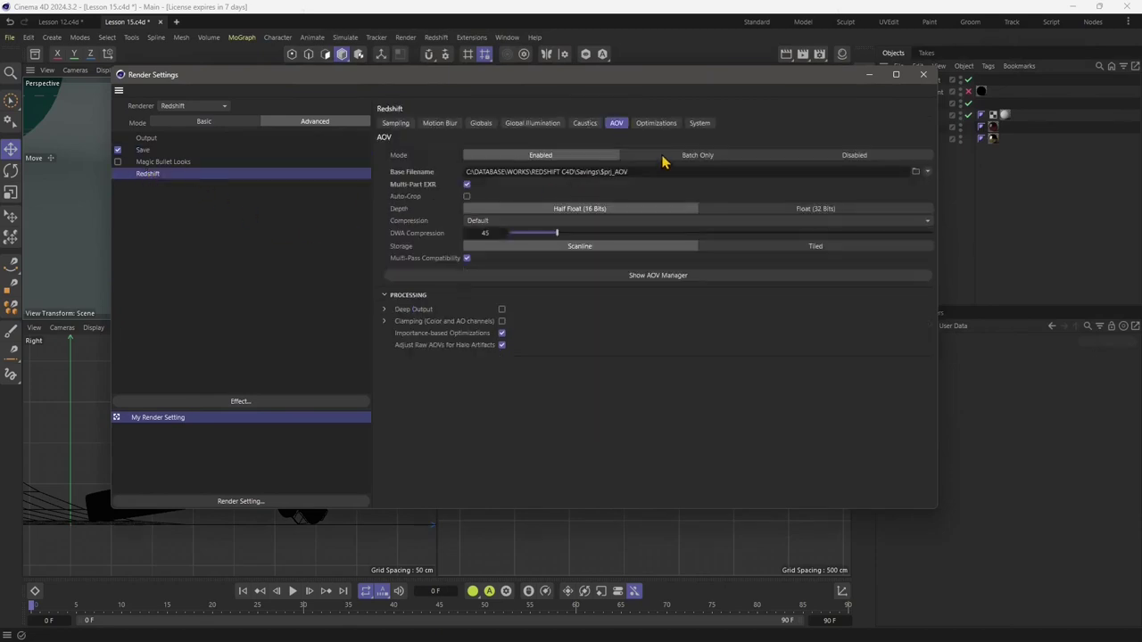
click(658, 124)
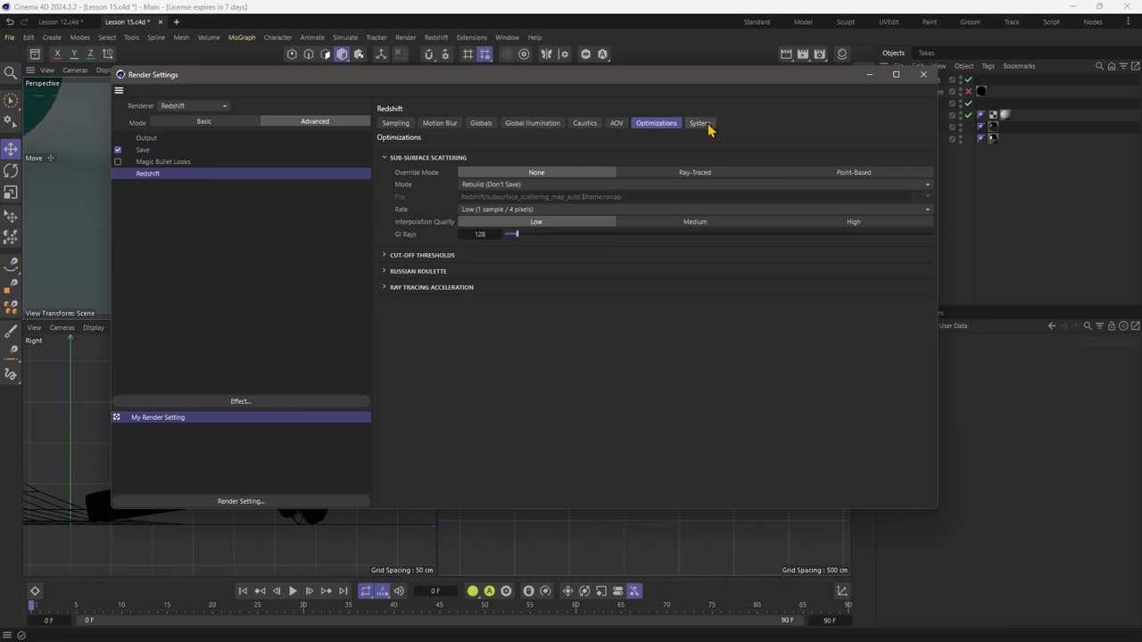
click(703, 124)
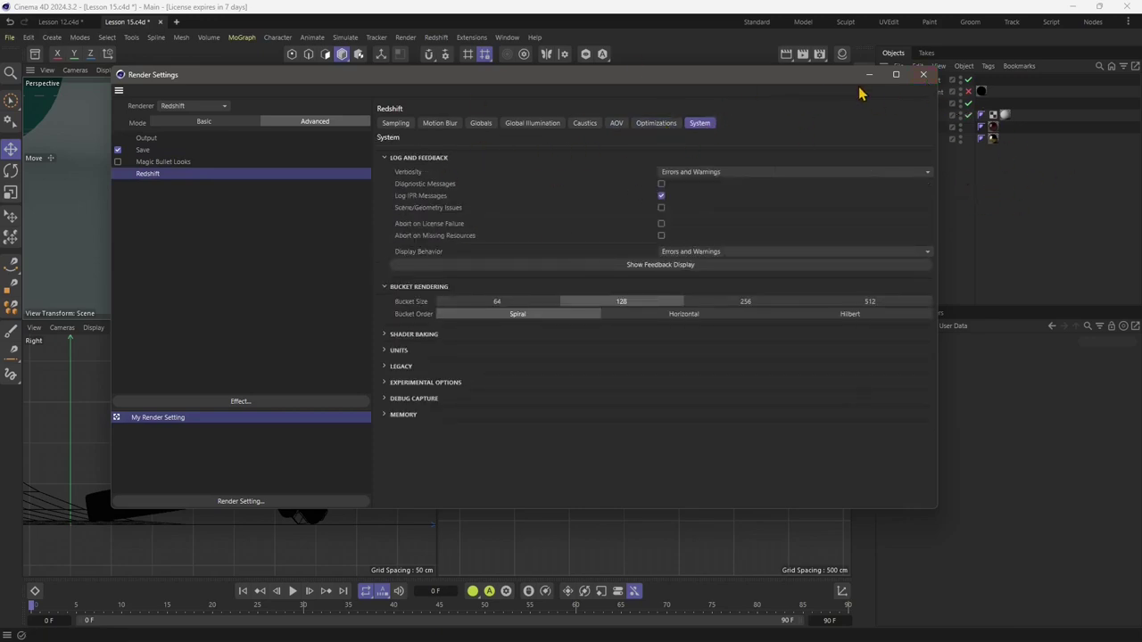
click(924, 75)
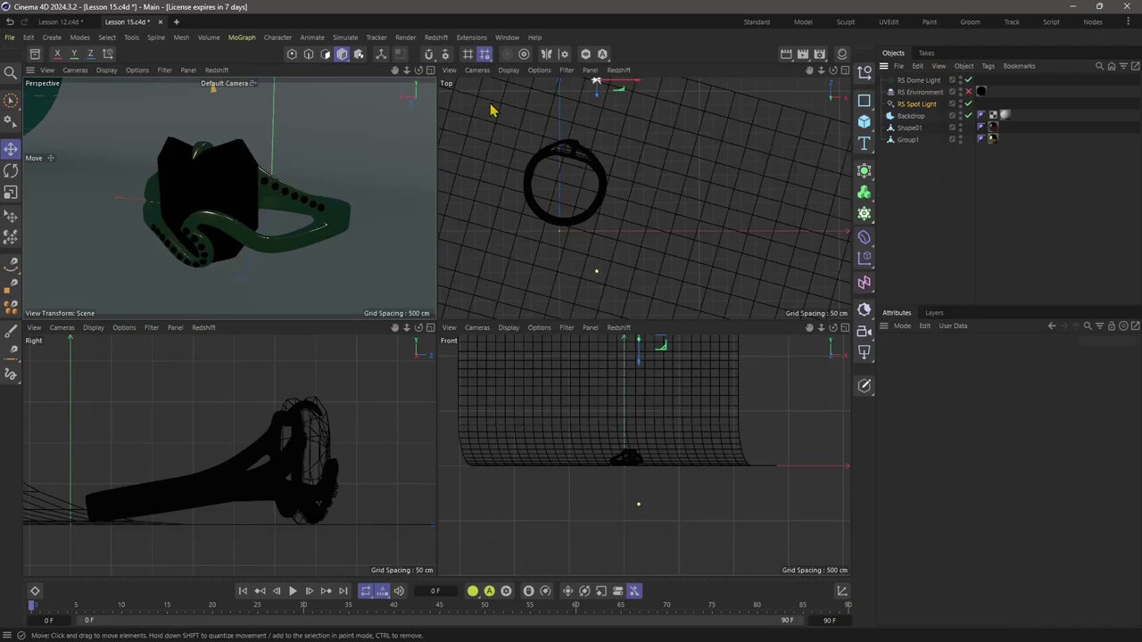
Step: Add an RS BakeSet, drag Group1 into its Objects list, and reopen Render Settings
click(436, 38)
mouse_move(443, 60)
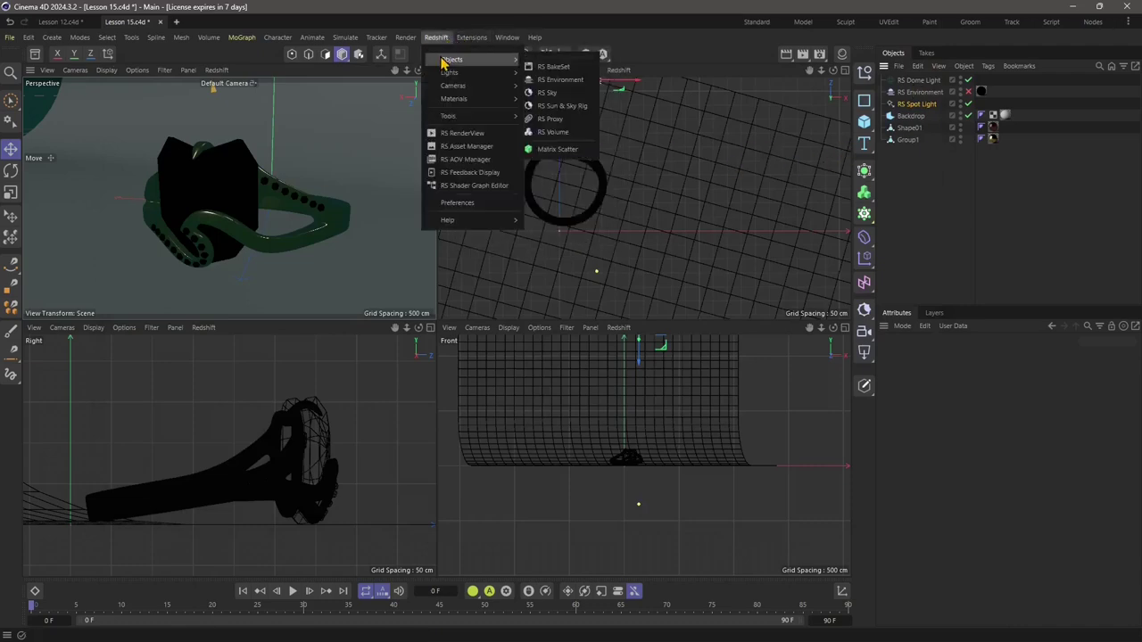
click(551, 66)
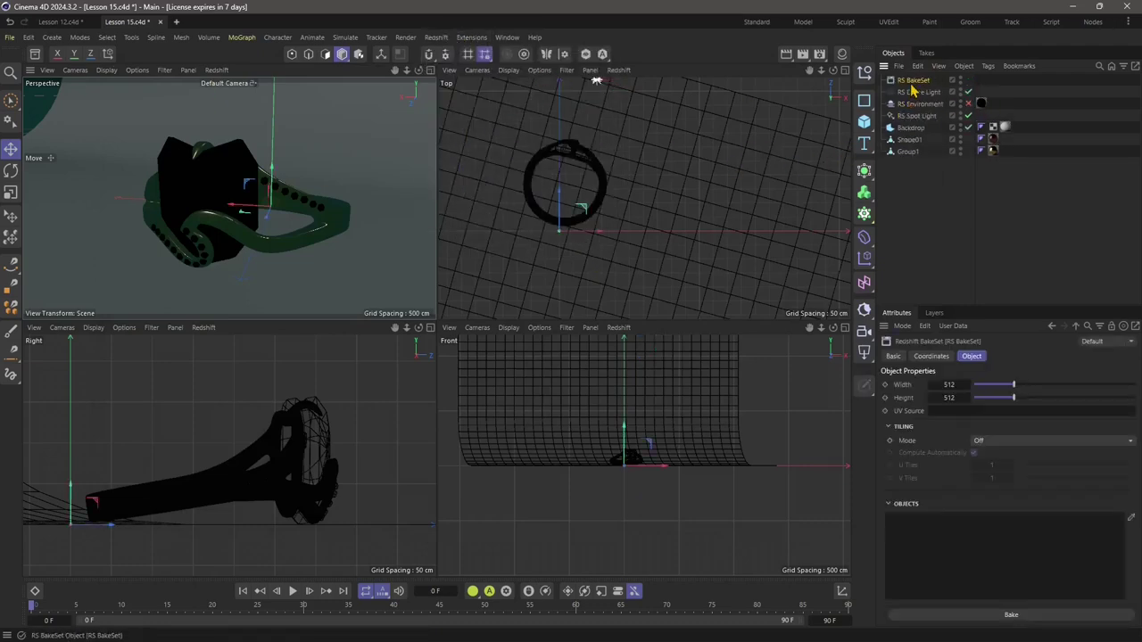
click(333, 226)
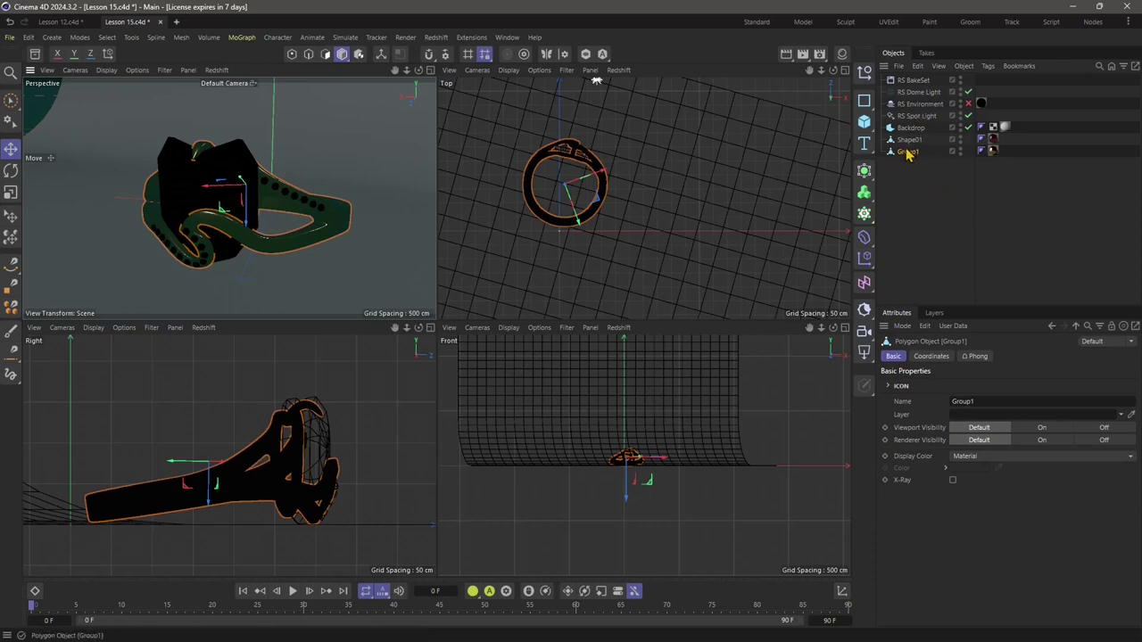
click(915, 81)
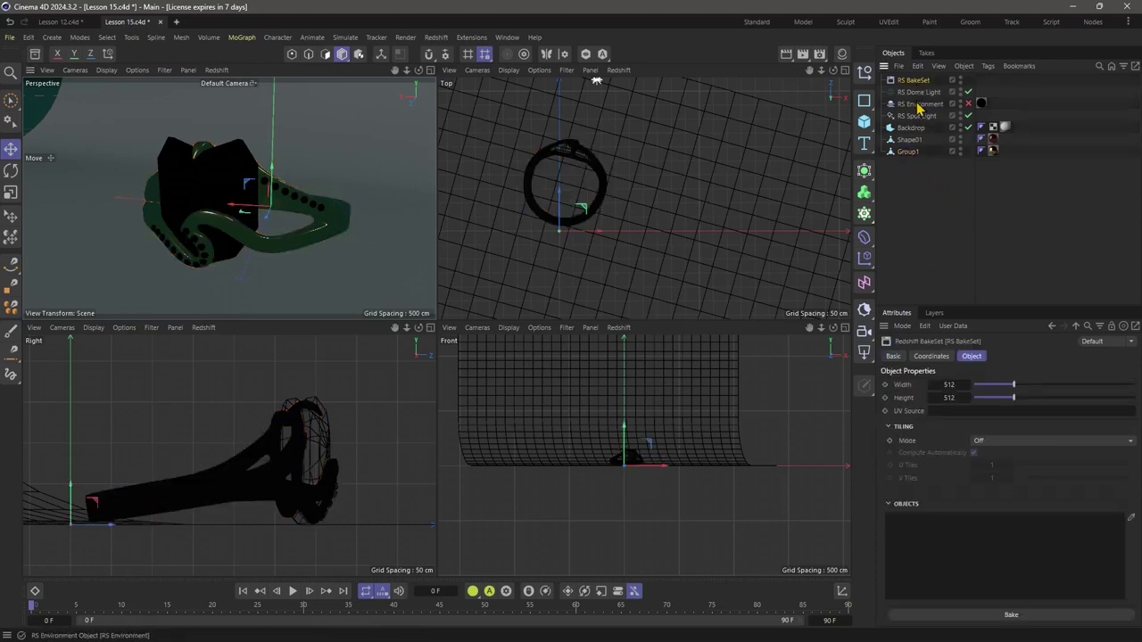
drag(899, 153, 957, 551)
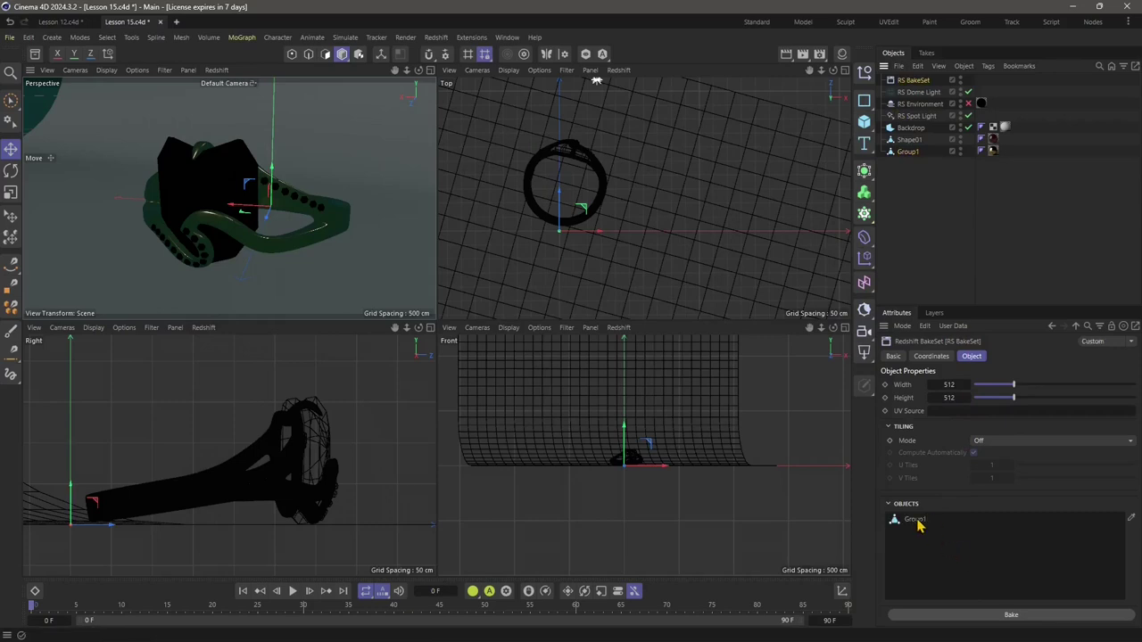
click(819, 55)
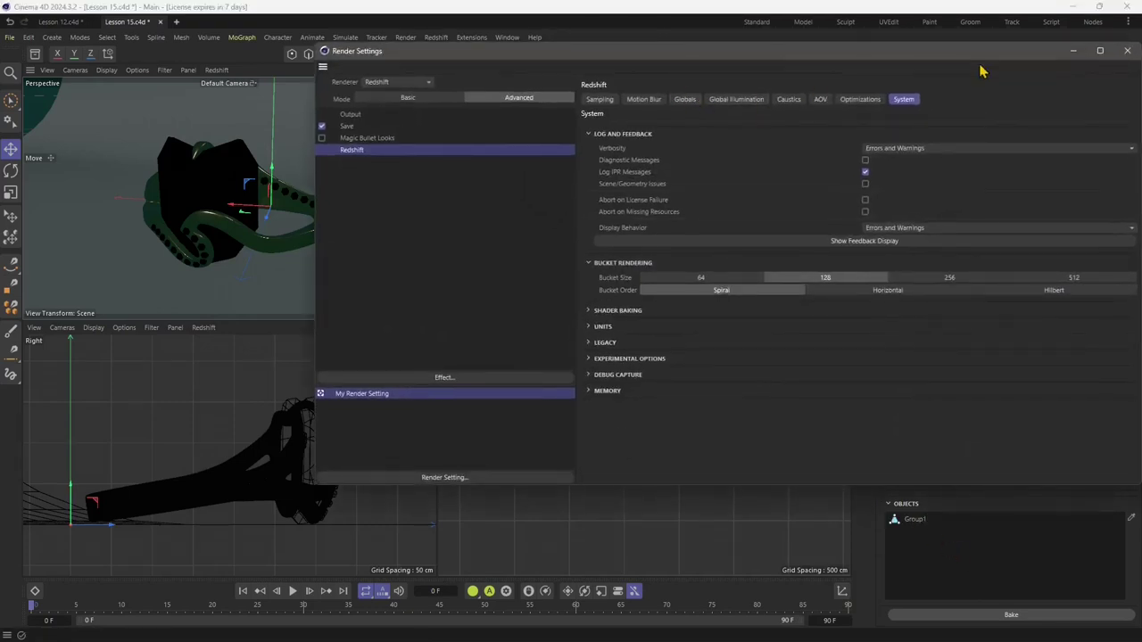
Step: Add Diffuse Filter and Diffuse Lighting AOVs in the RS AOV Manager, then set bake width 1024
click(1126, 50)
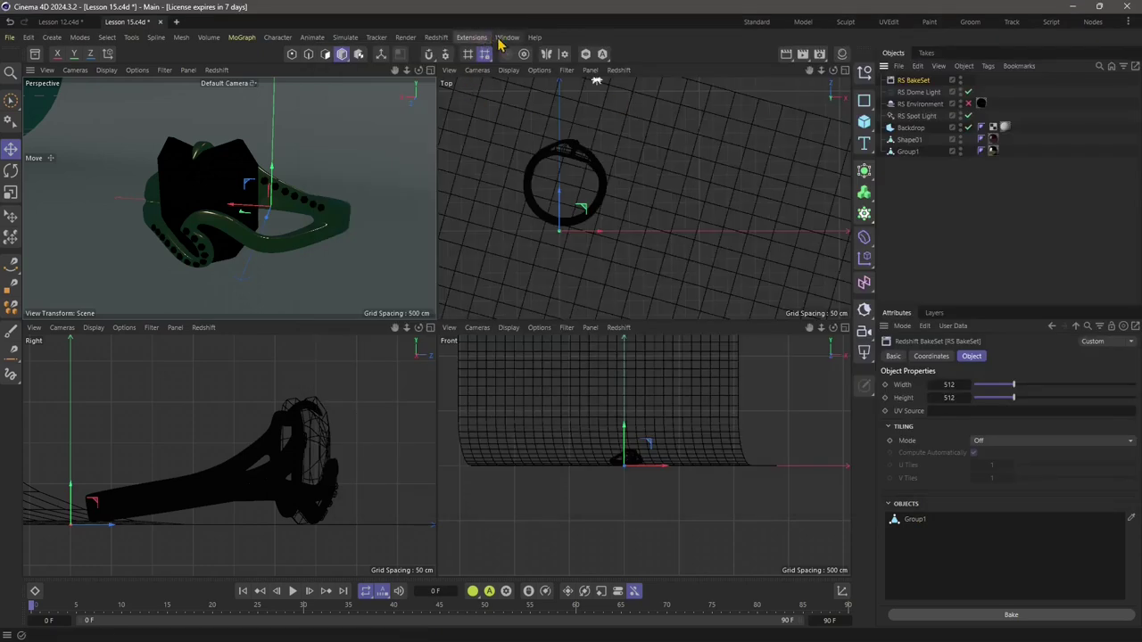
click(436, 38)
click(465, 159)
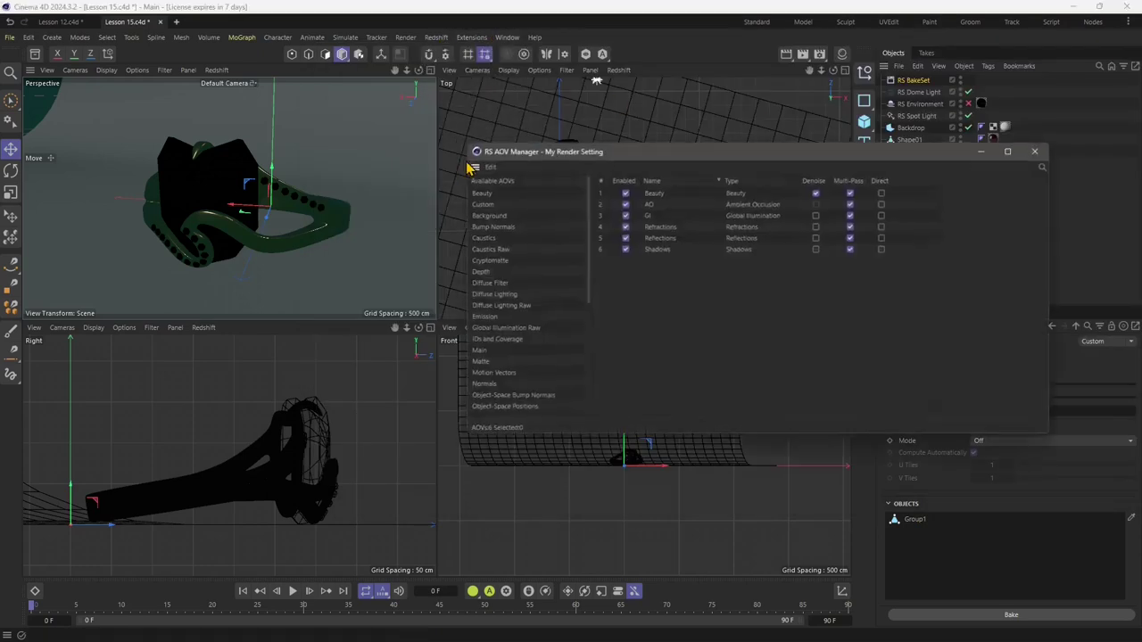
drag(559, 154, 439, 155)
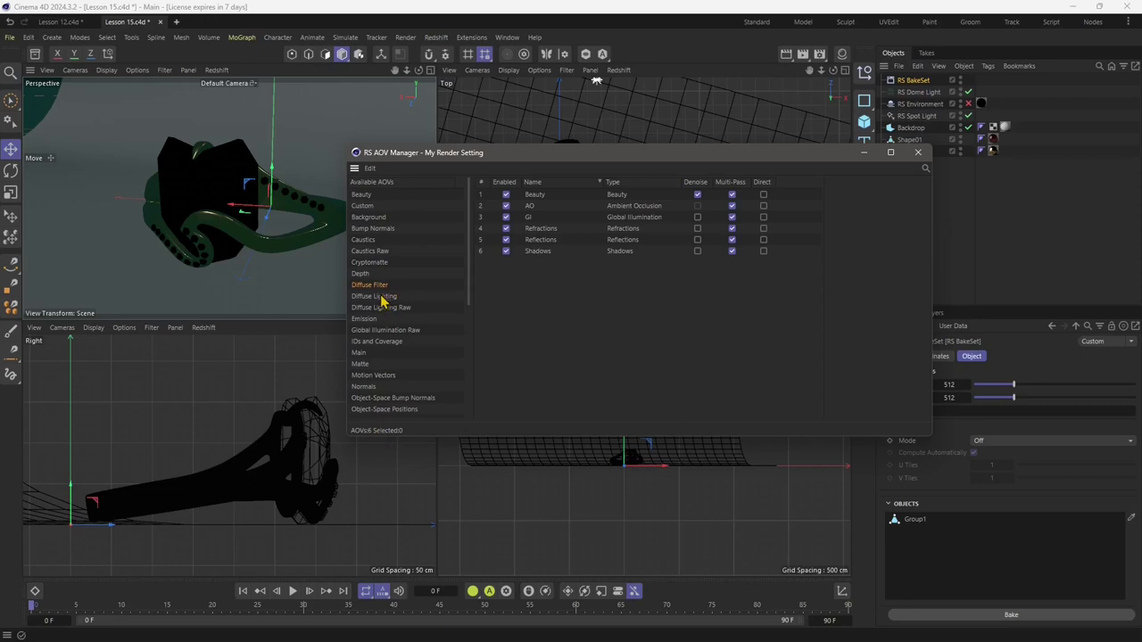
drag(377, 291, 513, 323)
drag(382, 287, 515, 307)
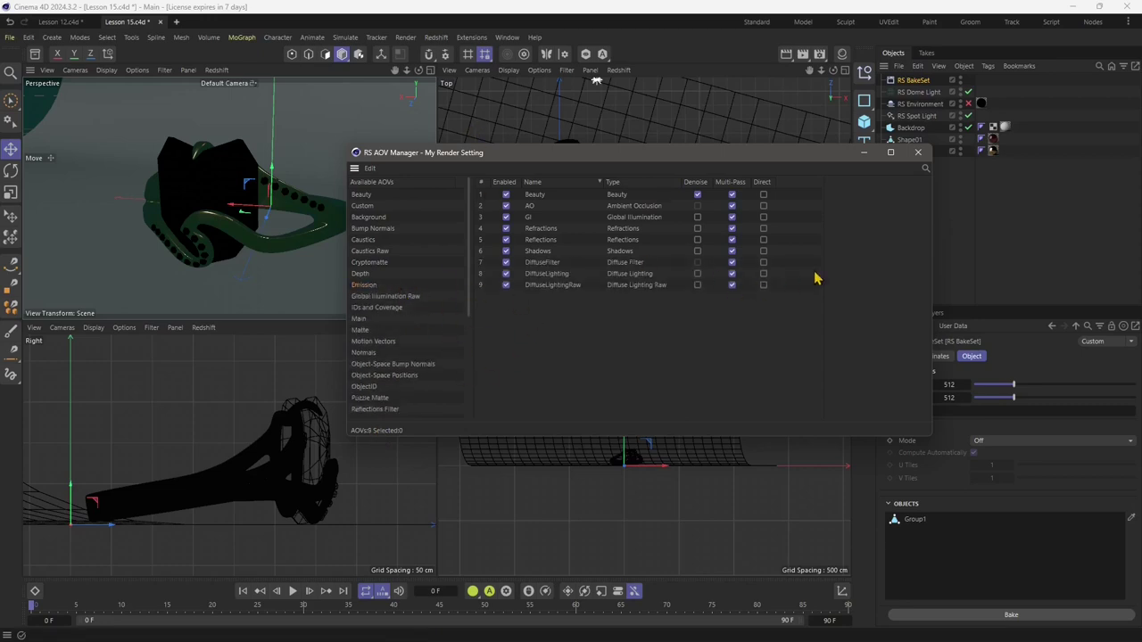
click(919, 154)
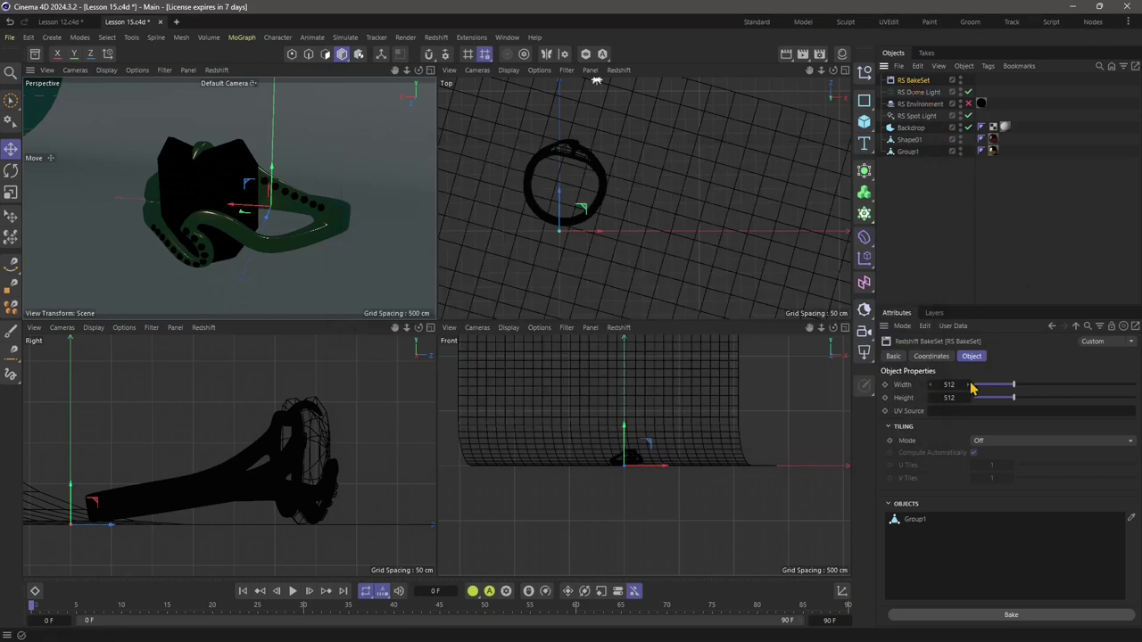
click(943, 385)
Step: Enter 1024 for both the BakeSet's Width and Height
text(1024)
click(953, 398)
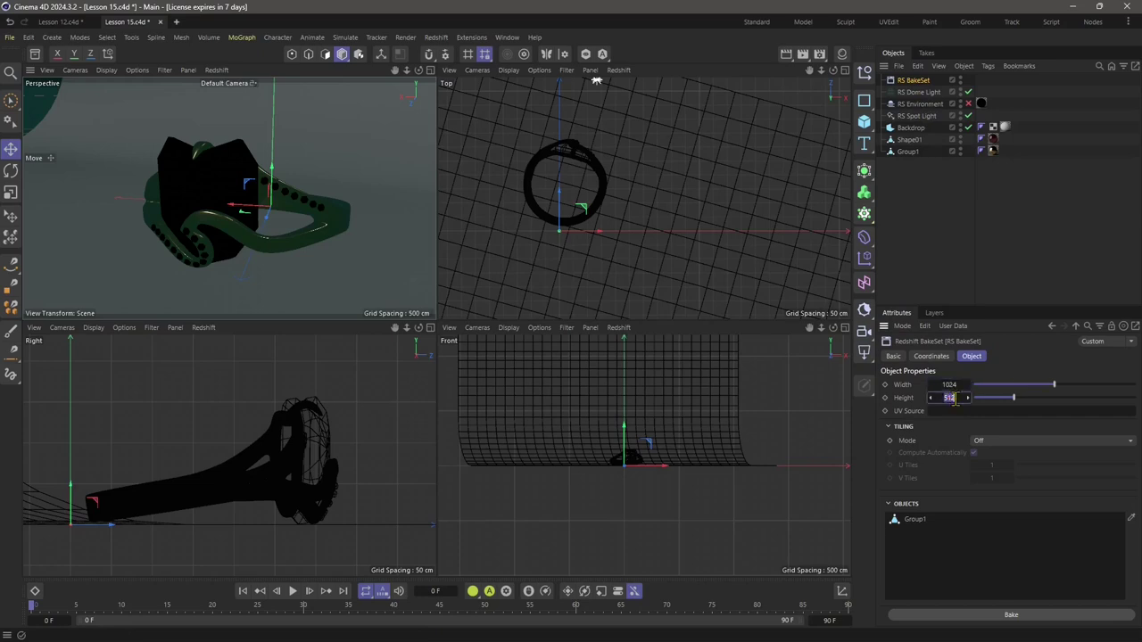
text(1024)
key(Return)
Step: Run Bake Textures with Objects kept on Selected BakeSets
click(990, 615)
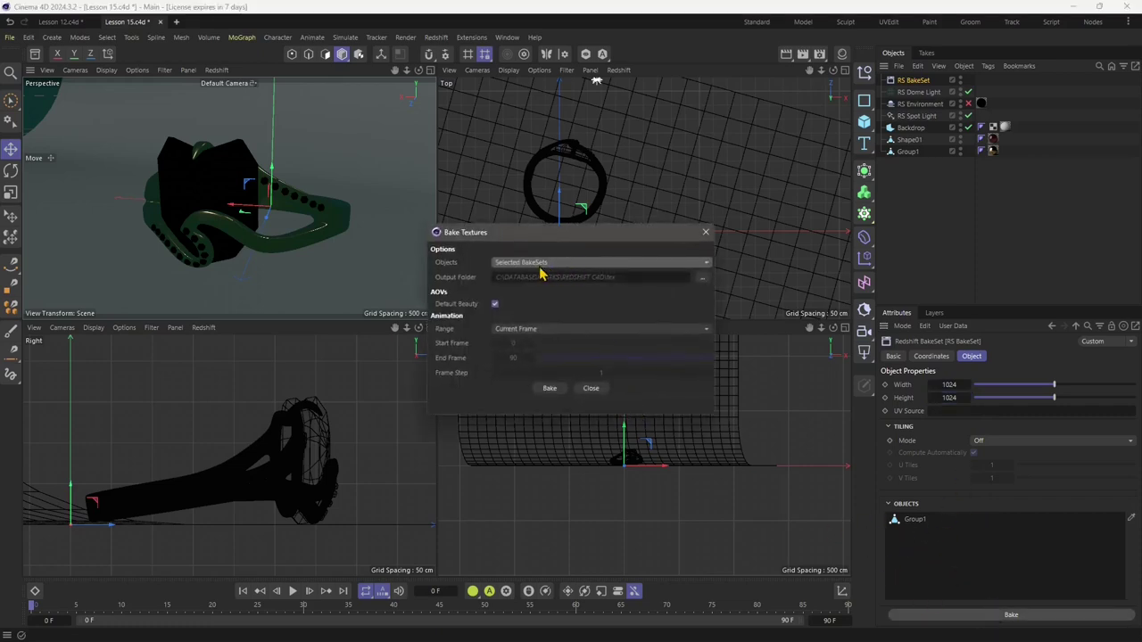
click(525, 267)
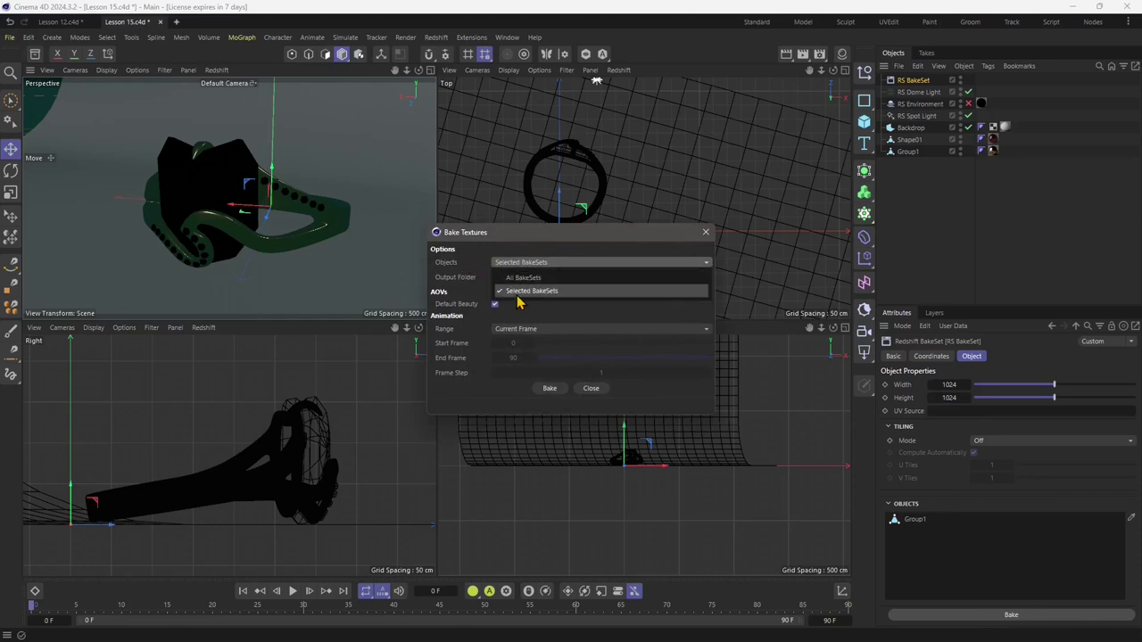
click(519, 302)
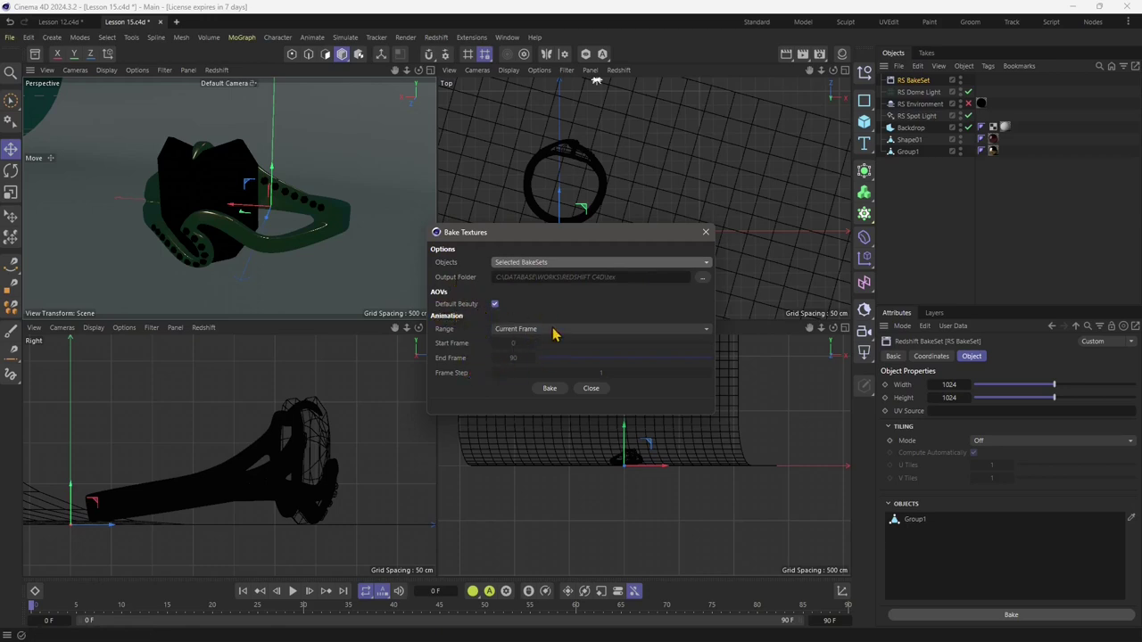
click(546, 392)
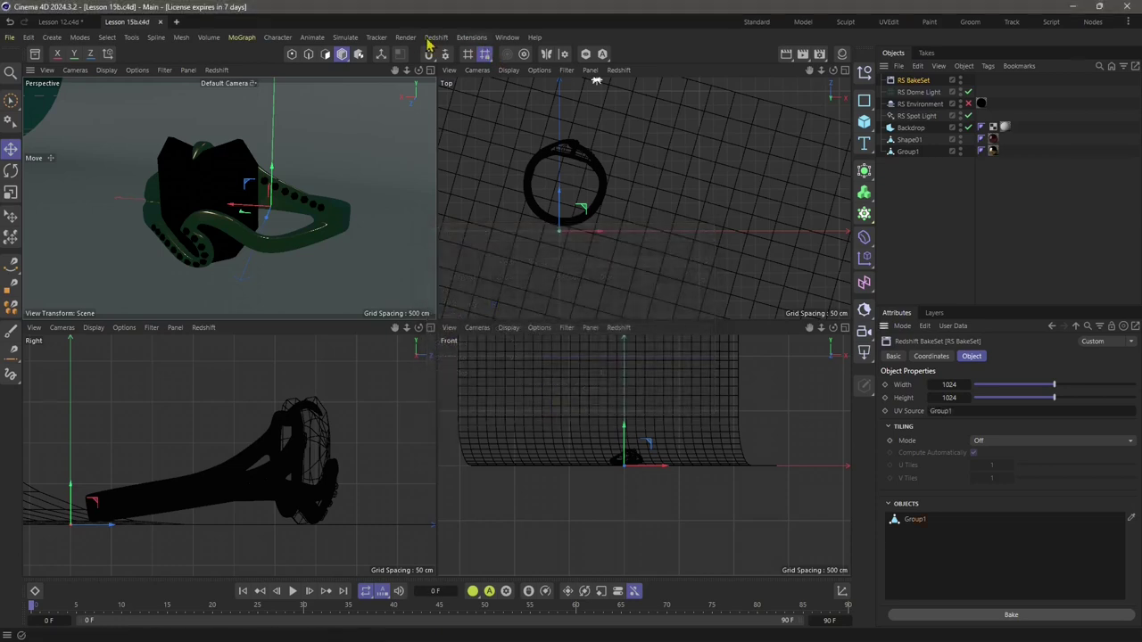
Step: Open the Redshift RenderView, review the bake warnings list, and close the feedback window
click(435, 37)
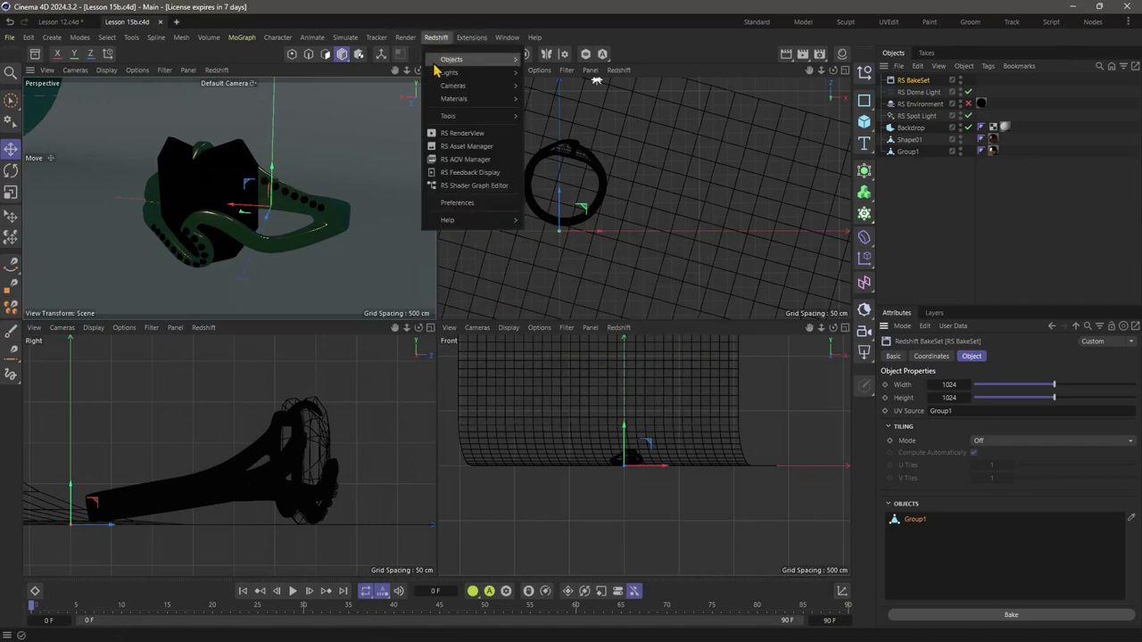
click(459, 134)
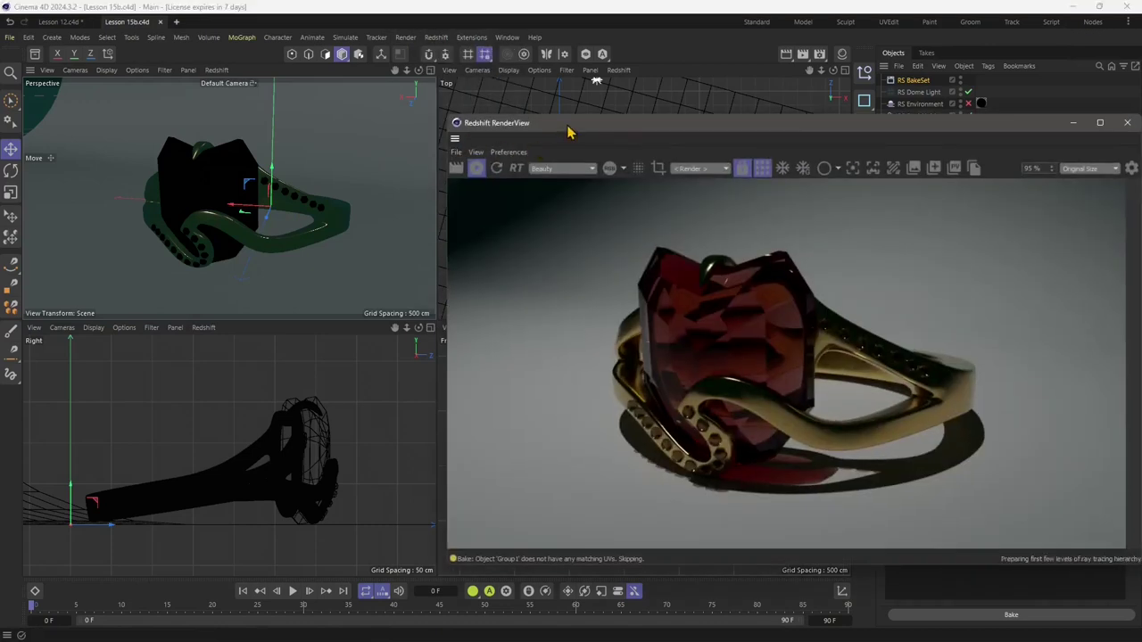
drag(568, 132, 298, 91)
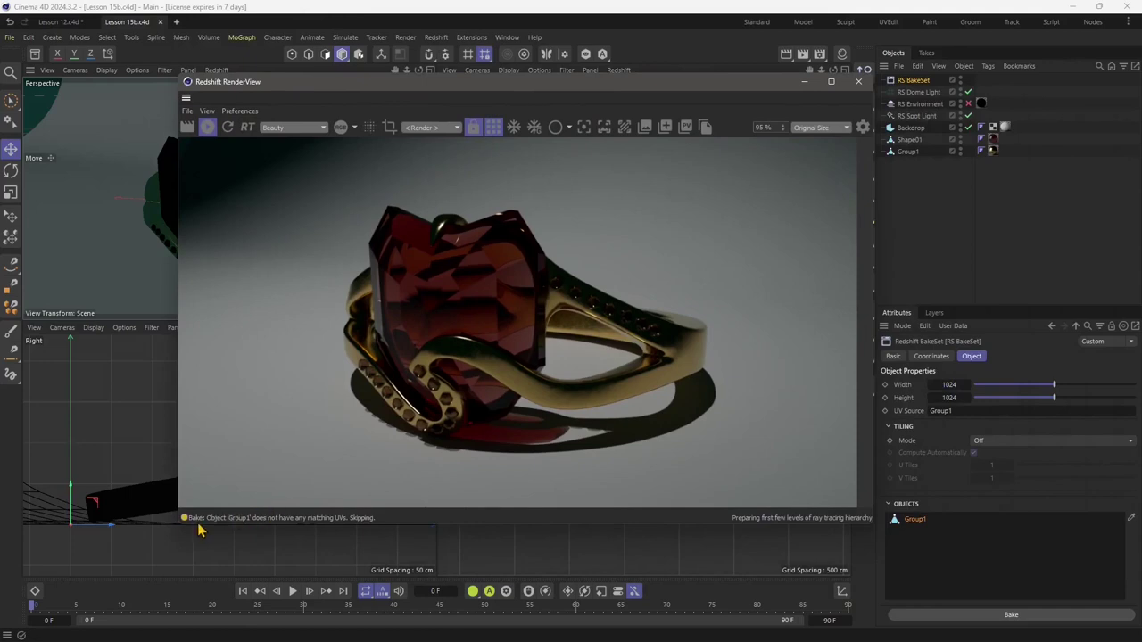
click(277, 519)
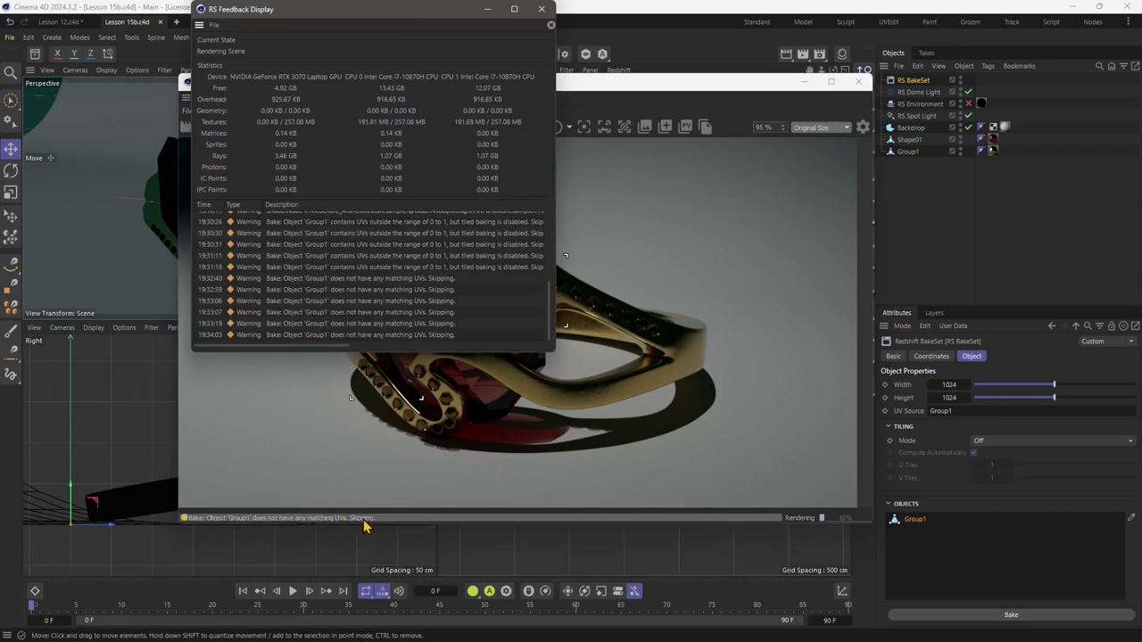
click(541, 9)
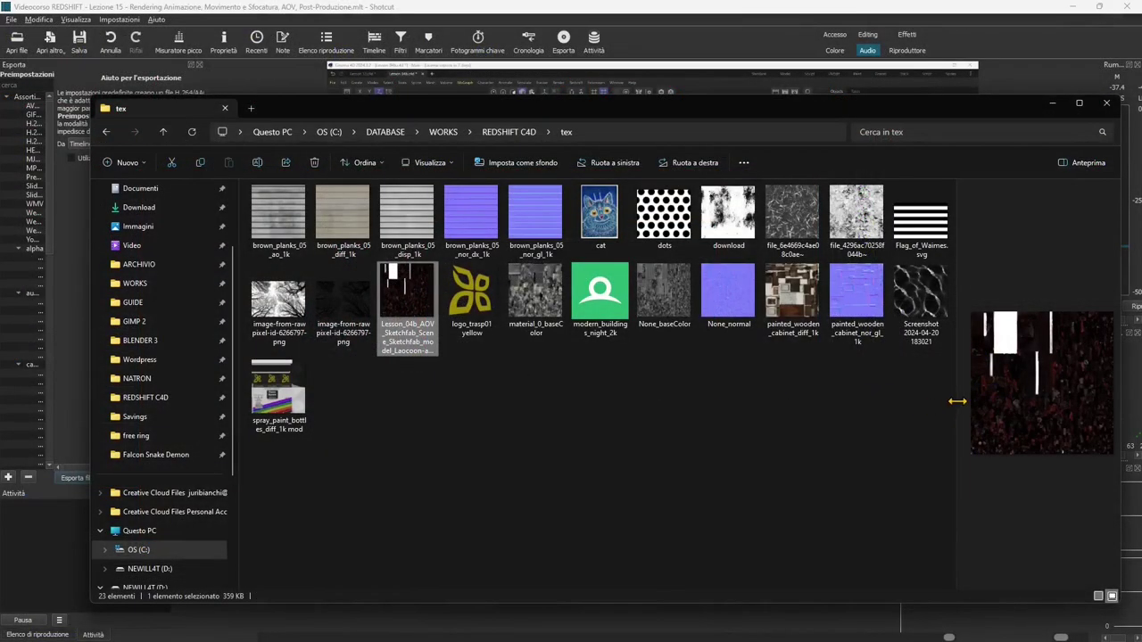
Step: Widen Explorer's preview pane and preview the baked Lesson_04b statue texture
drag(957, 401, 563, 434)
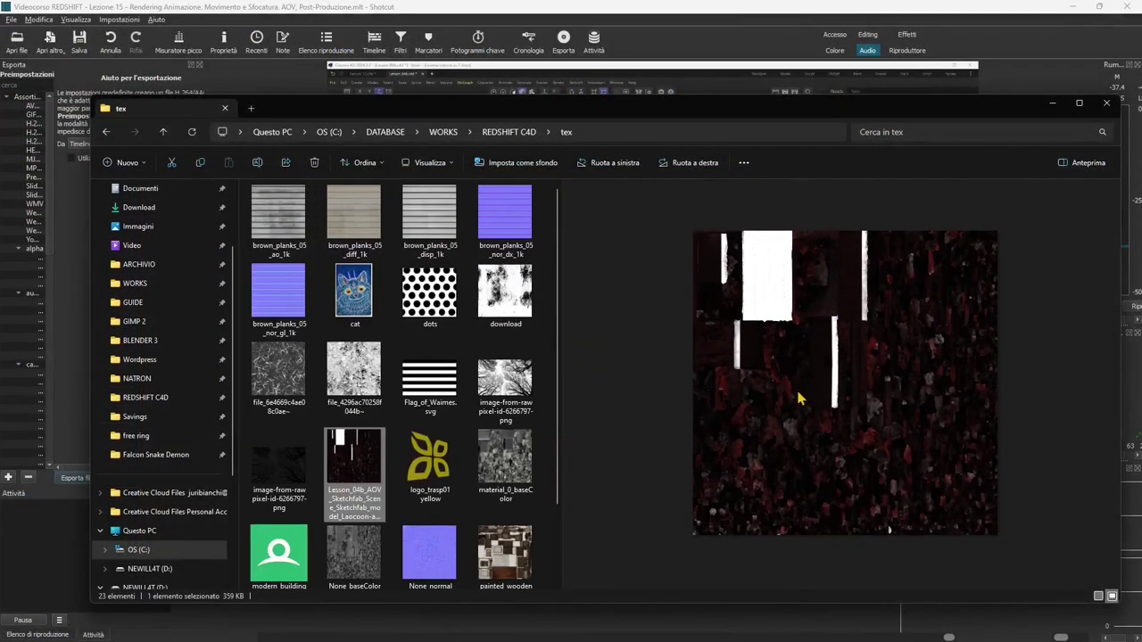
click(496, 468)
click(370, 476)
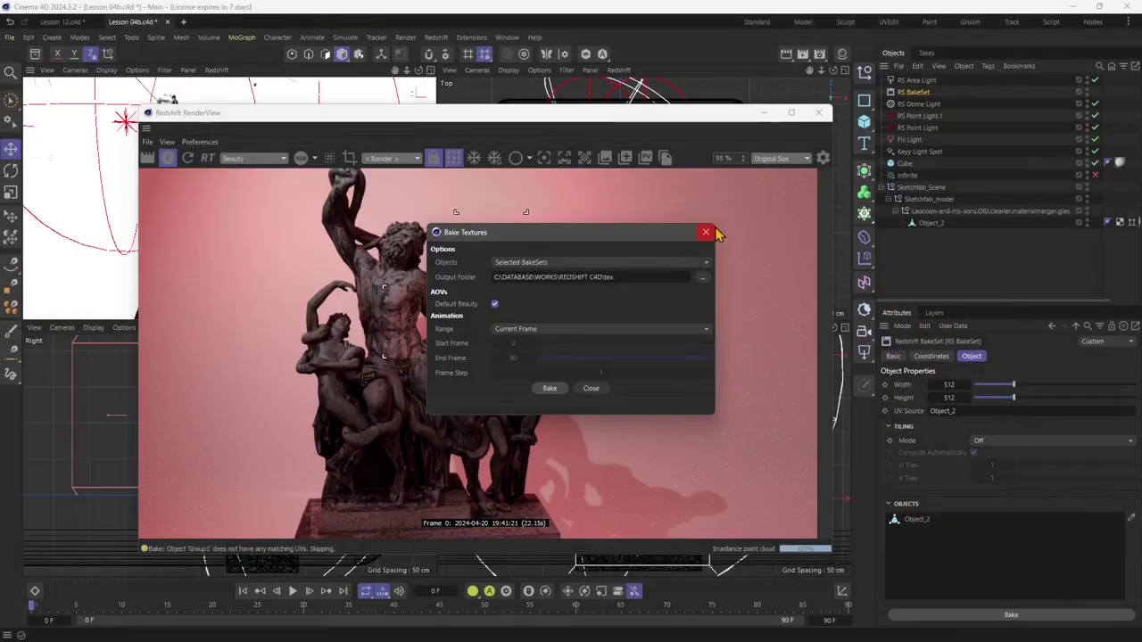
Step: Close Bake Textures and RenderView, then start the Redshift IPR in the Perspective viewport
click(714, 234)
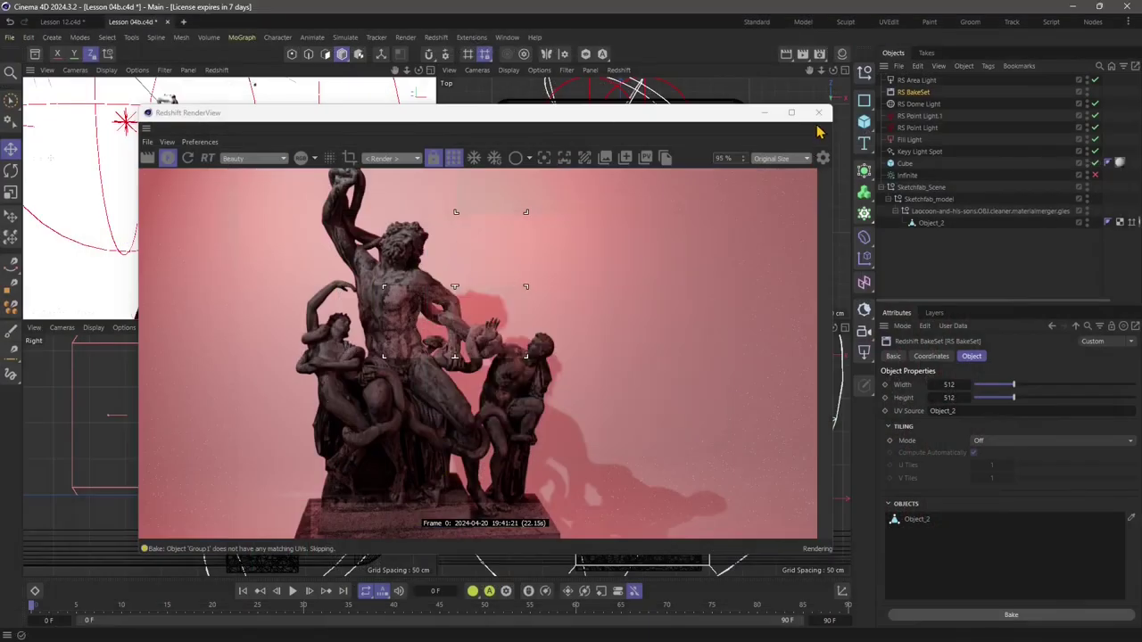
click(819, 113)
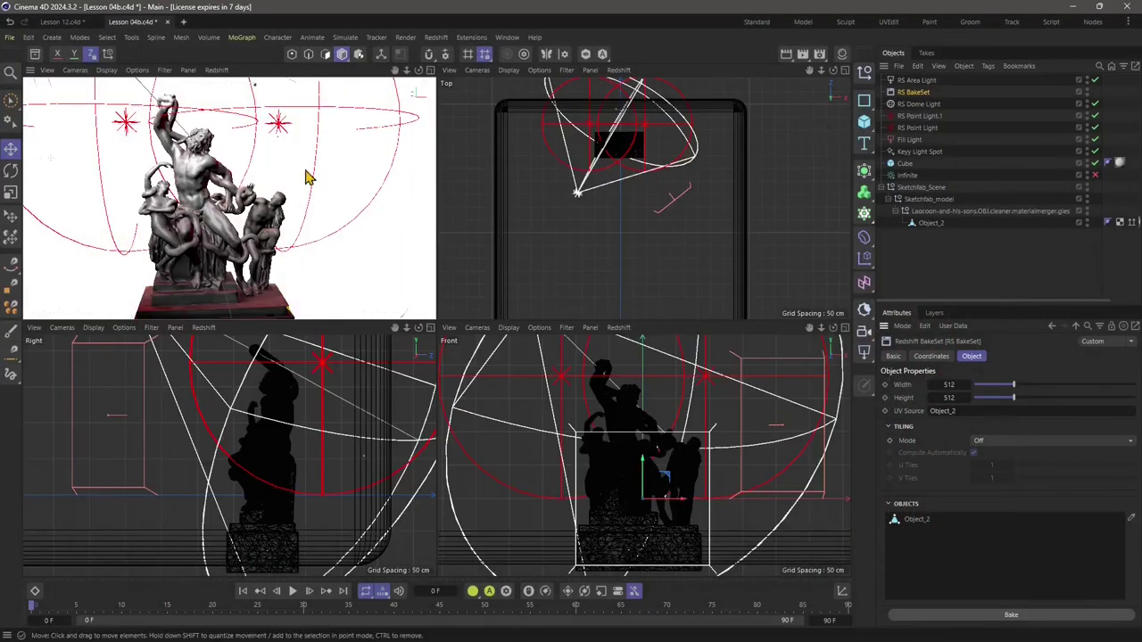
click(215, 70)
click(228, 85)
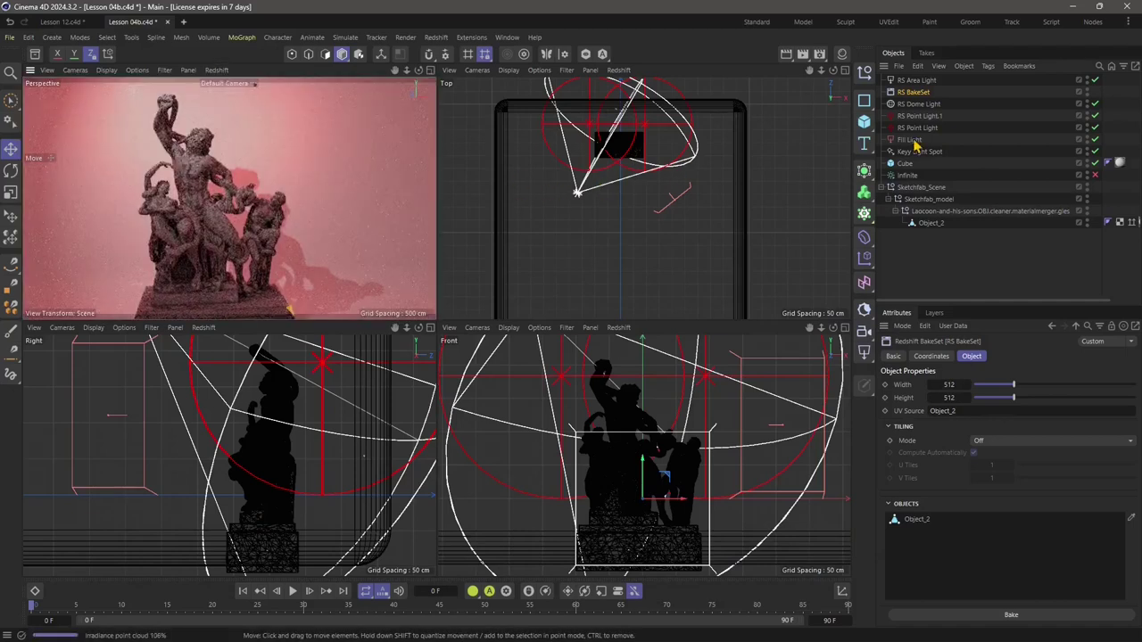
Step: Switch off the RS Area Light and Key Light Spot, then select RS Dome Light and Object_2
click(1095, 80)
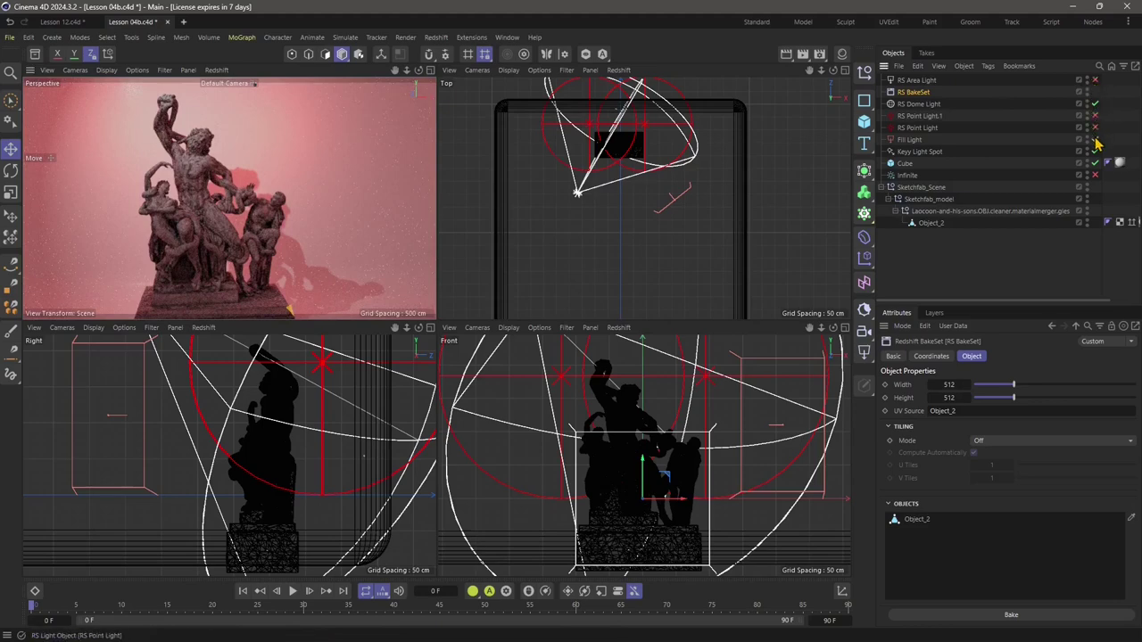
click(1095, 152)
click(919, 104)
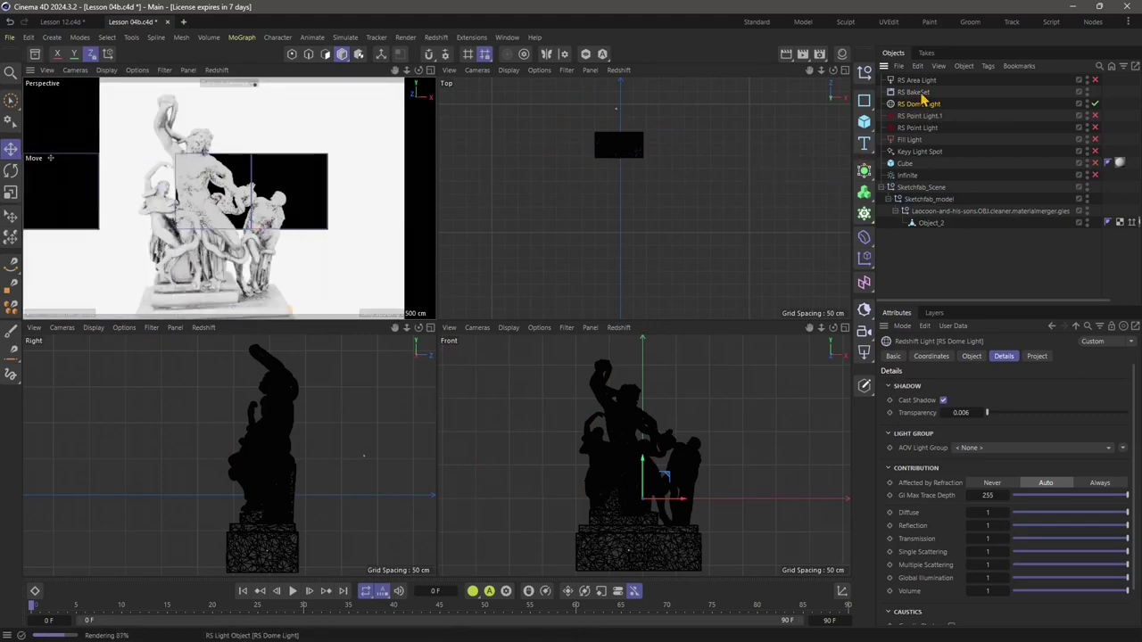
click(616, 427)
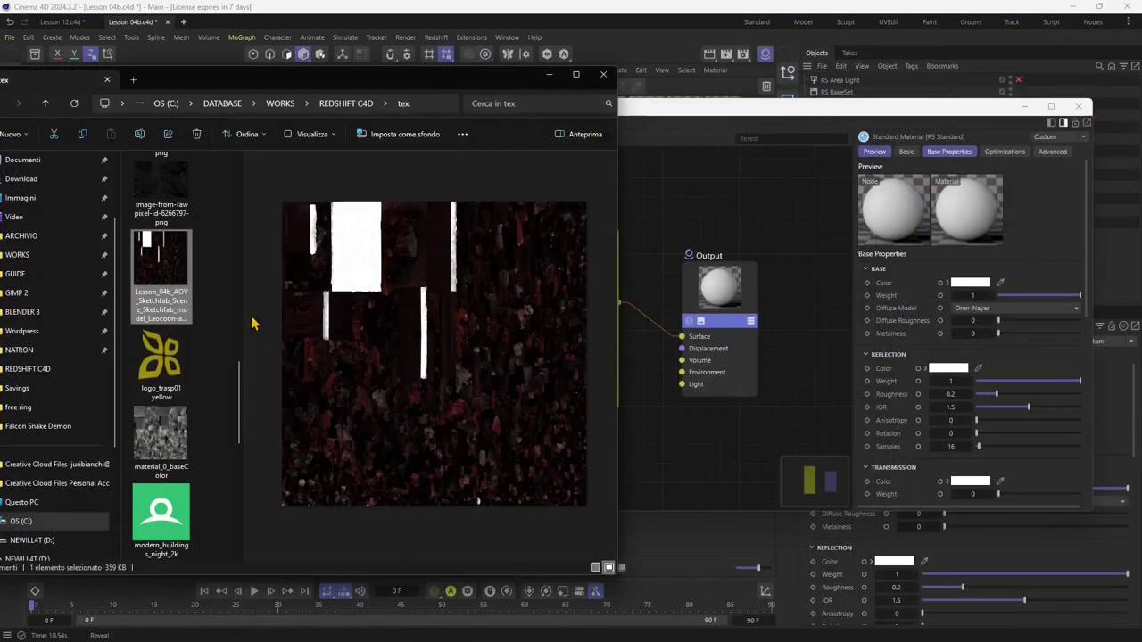
Step: Add the baked texture to the node graph and wire it into the RS Standard Color
click(549, 75)
drag(668, 178, 427, 248)
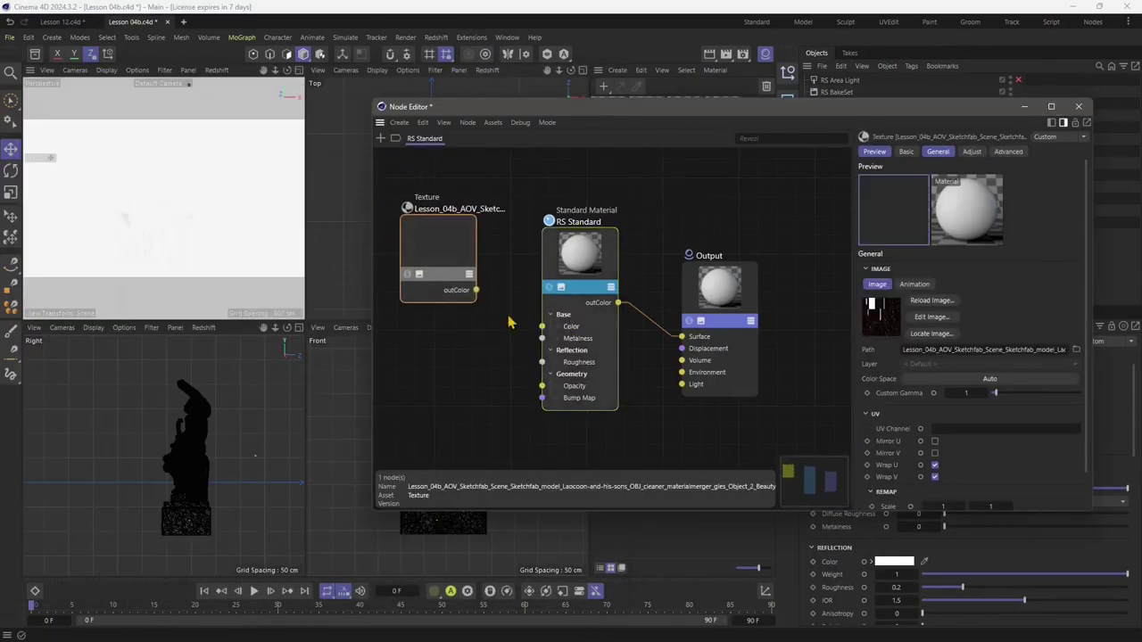
drag(476, 290, 542, 326)
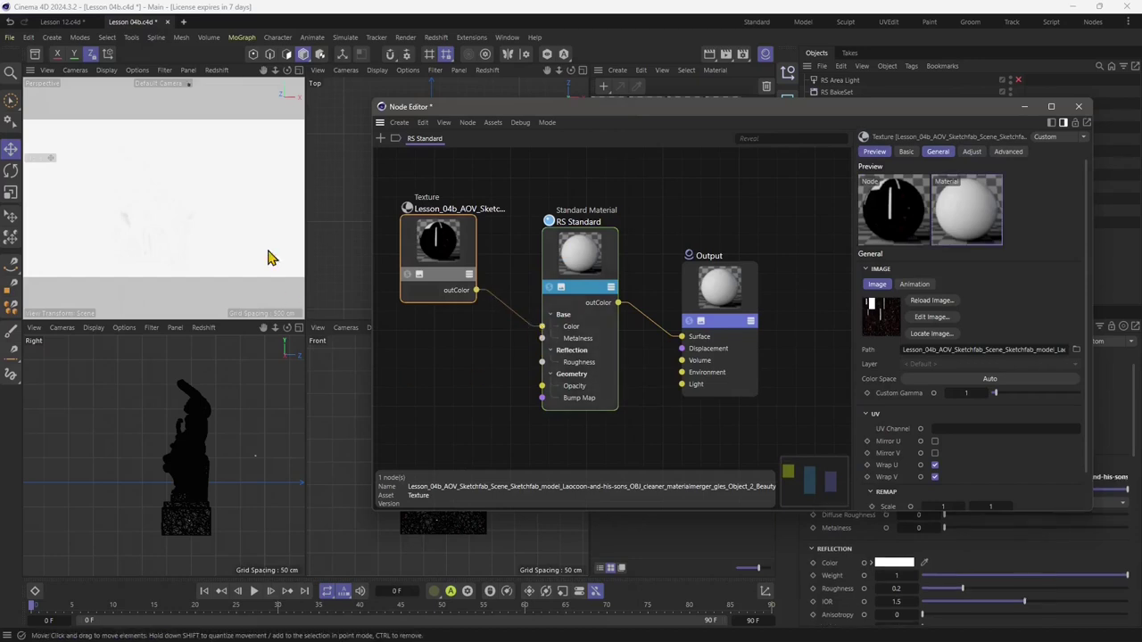
click(1078, 107)
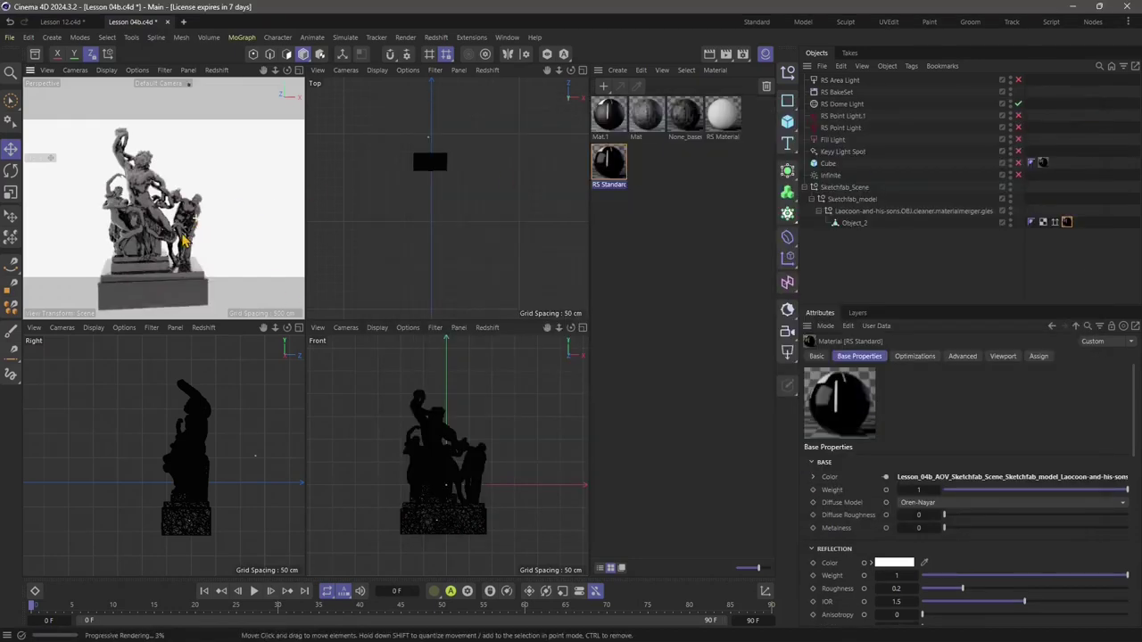
Step: Lower the material's Reflection Weight to 0.194 and orbit closer to the statue
scroll(98, 259, up, 2)
scroll(113, 239, up, 3)
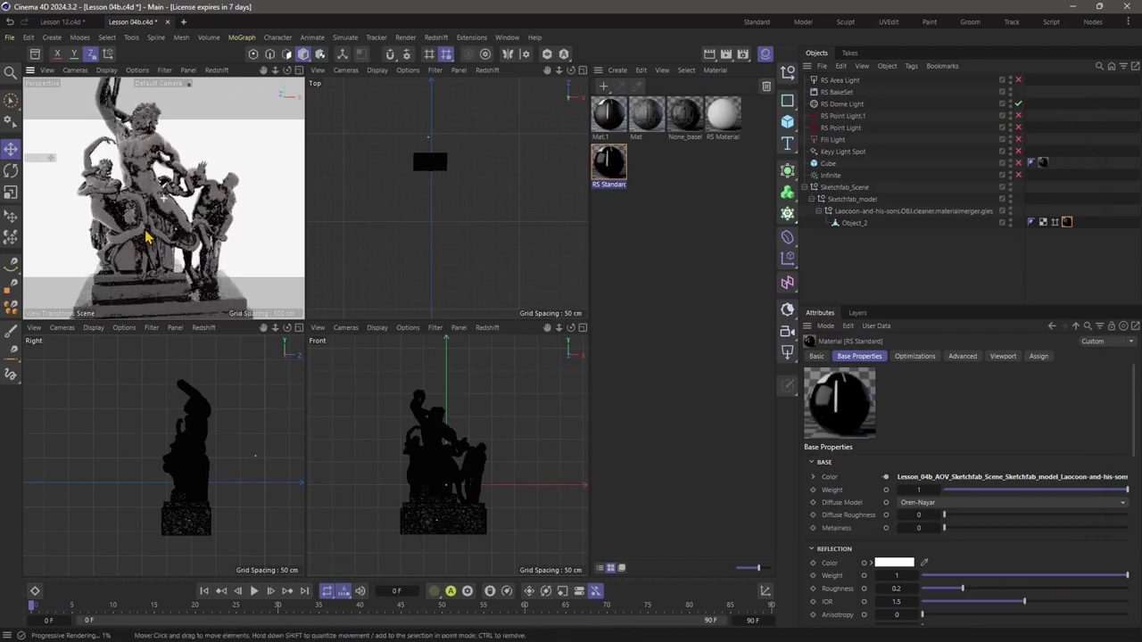
scroll(942, 483, down, 4)
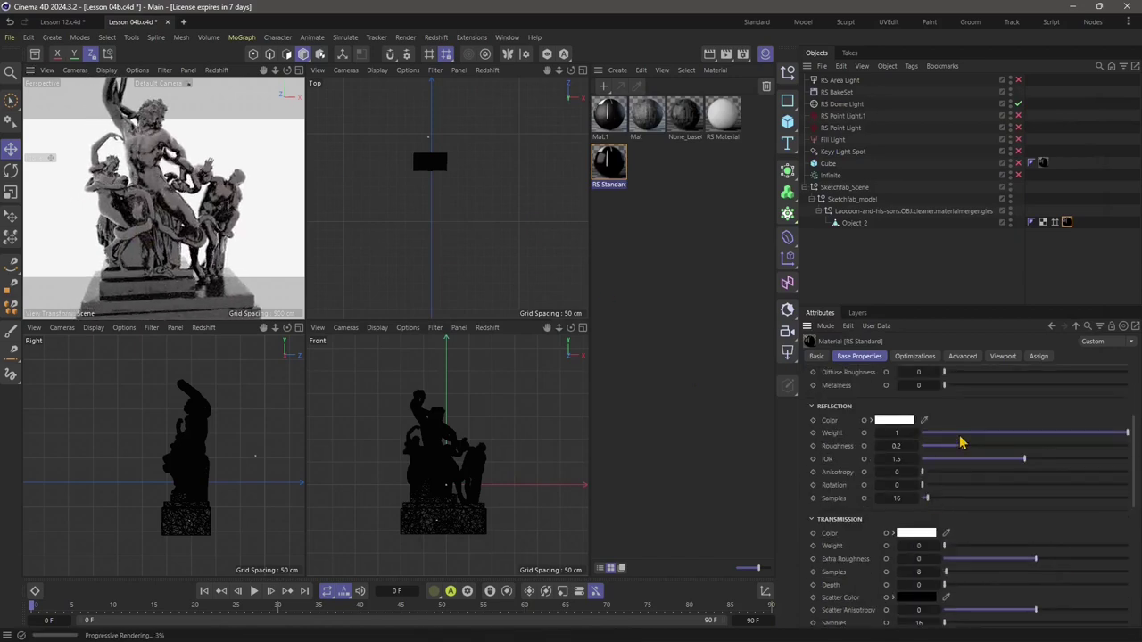
mouse_move(963, 434)
mouse_down()
mouse_move(922, 434)
mouse_move(961, 434)
mouse_up()
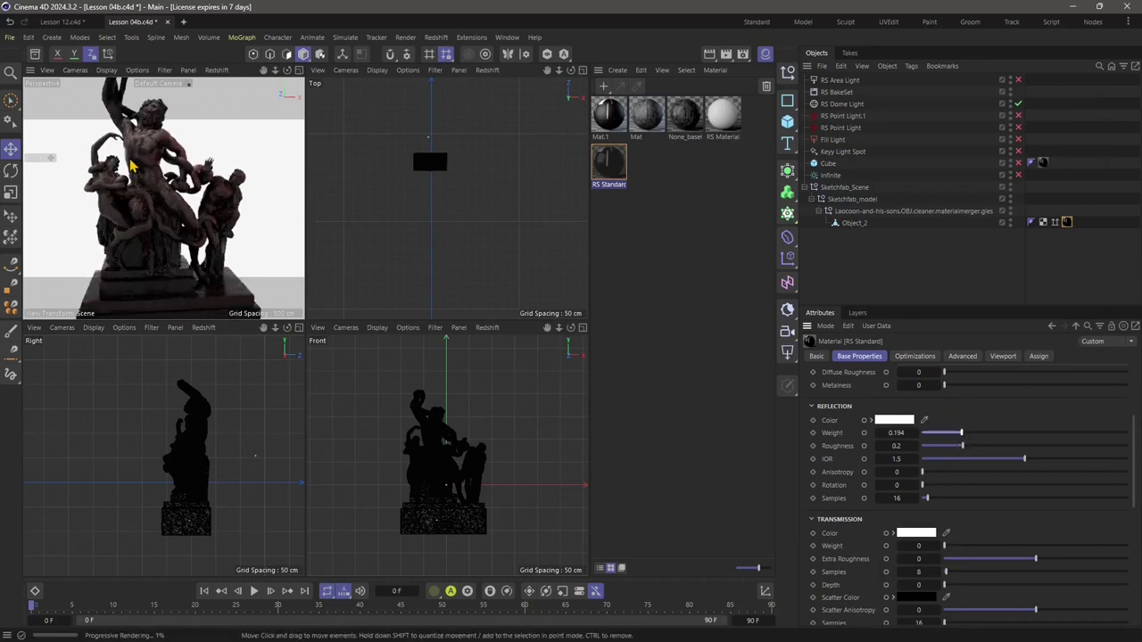
alt+drag(147, 176, 190, 152)
scroll(126, 242, down, 5)
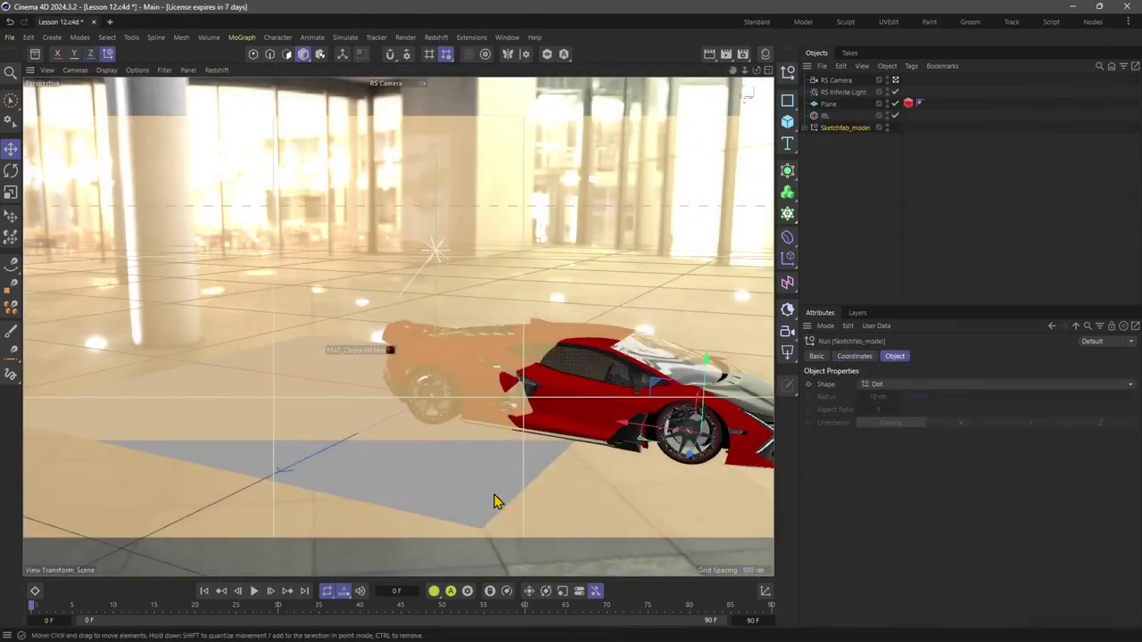
Step: Keyframe the car at the plane's left edge, then move it further across by frame 43
mouse_move(497, 503)
mouse_down()
mouse_move(303, 402)
mouse_move(53, 383)
mouse_move(35, 339)
mouse_move(76, 337)
mouse_up()
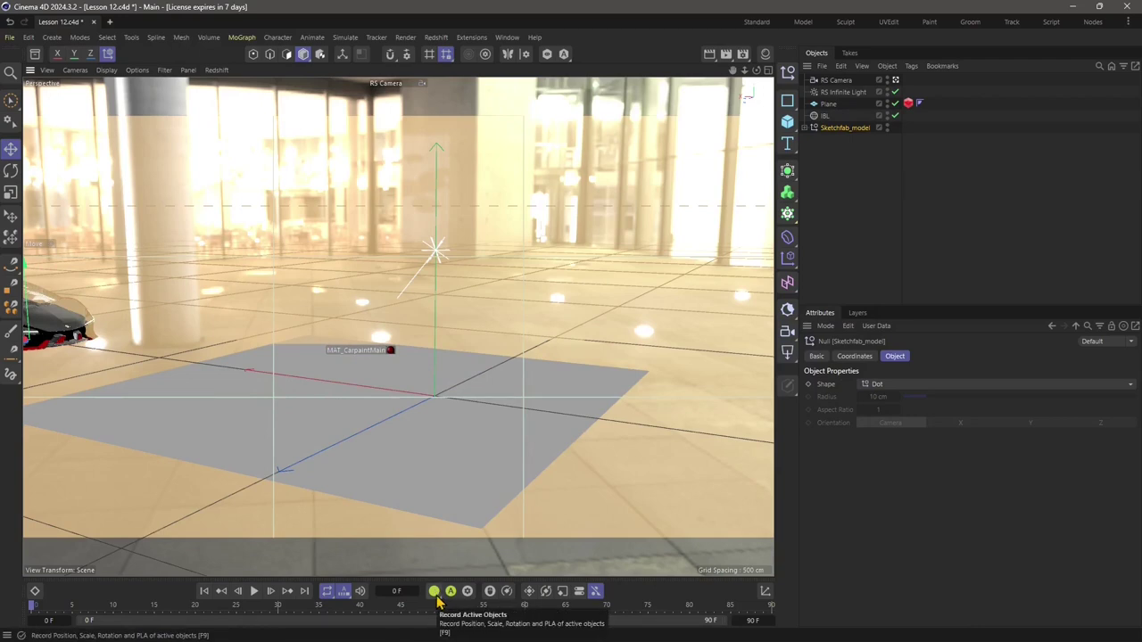
click(436, 593)
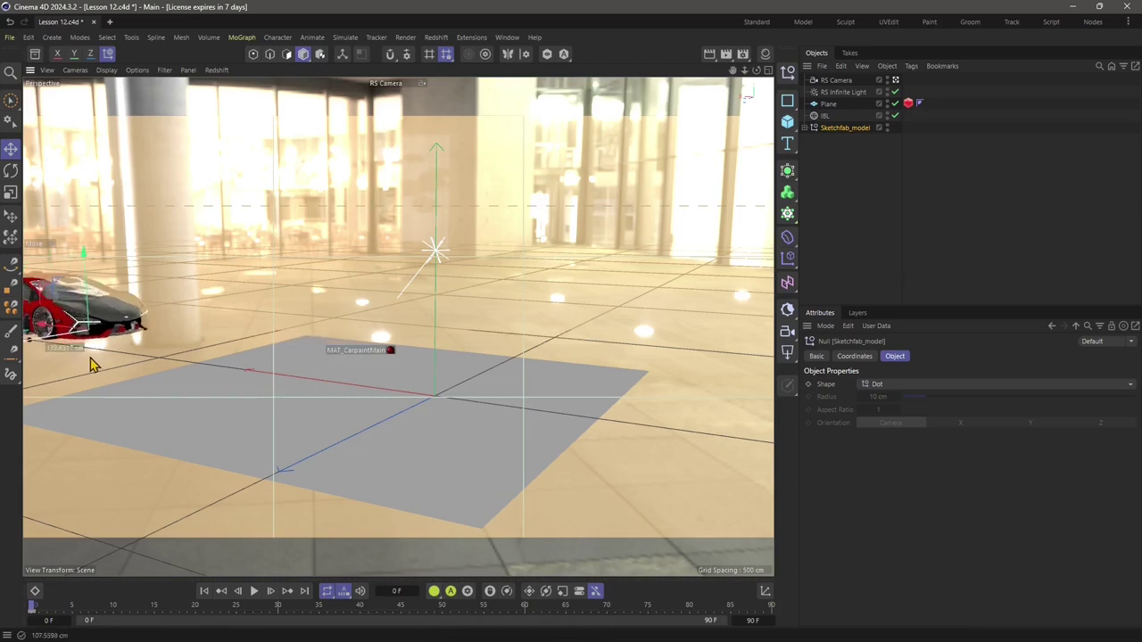
drag(89, 364, 590, 423)
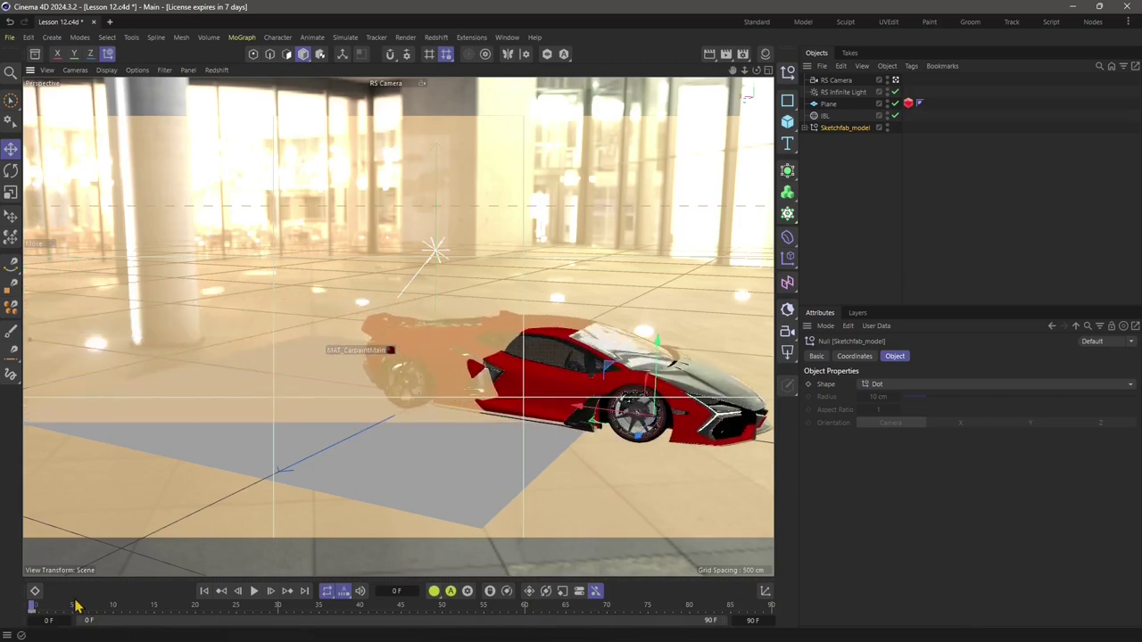
drag(36, 608, 441, 607)
mouse_move(29, 348)
mouse_down()
mouse_move(94, 359)
mouse_move(95, 369)
mouse_move(42, 334)
mouse_move(485, 431)
mouse_move(642, 441)
mouse_move(679, 492)
mouse_move(662, 482)
mouse_move(755, 461)
mouse_up()
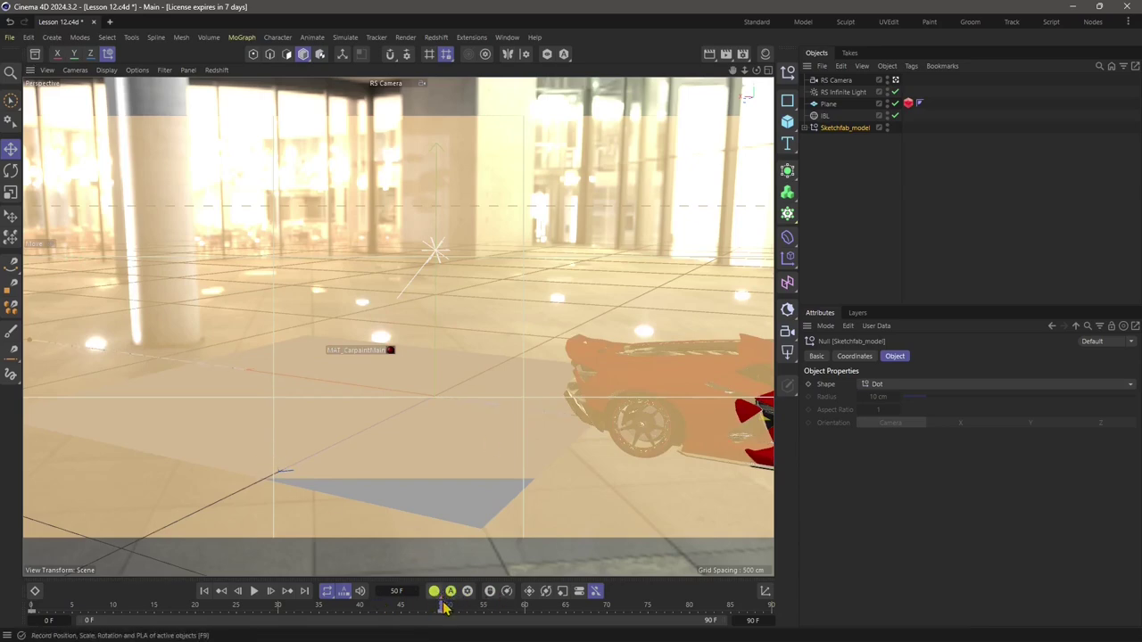
Step: Scrub and play the timeline to review the car's motion, ending at frame 26
drag(441, 605, 92, 608)
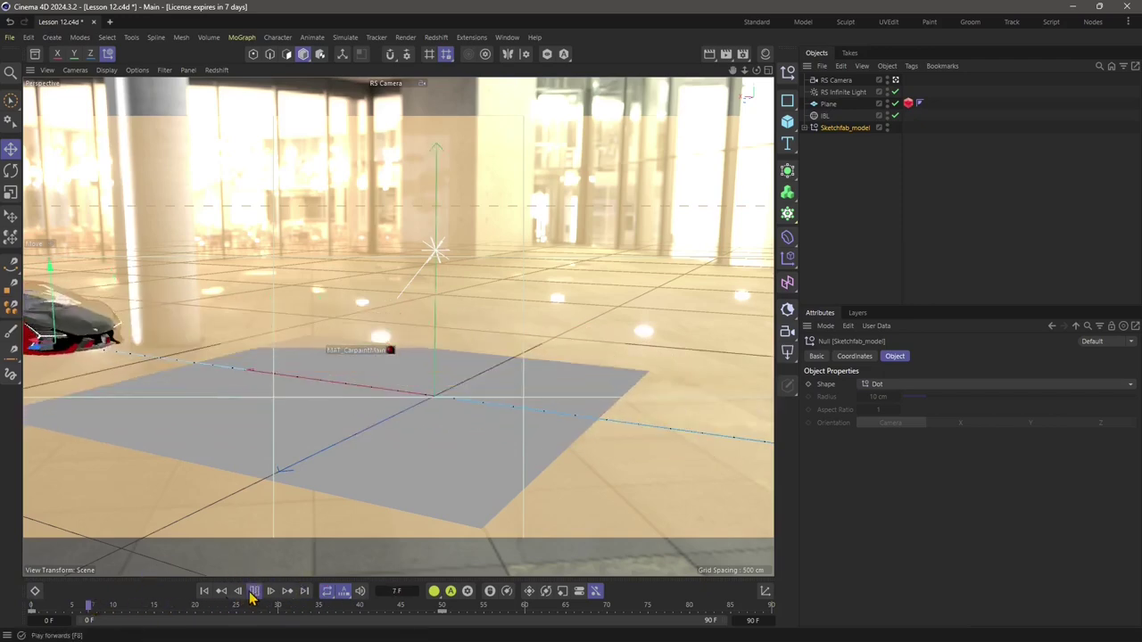
click(253, 592)
click(253, 592)
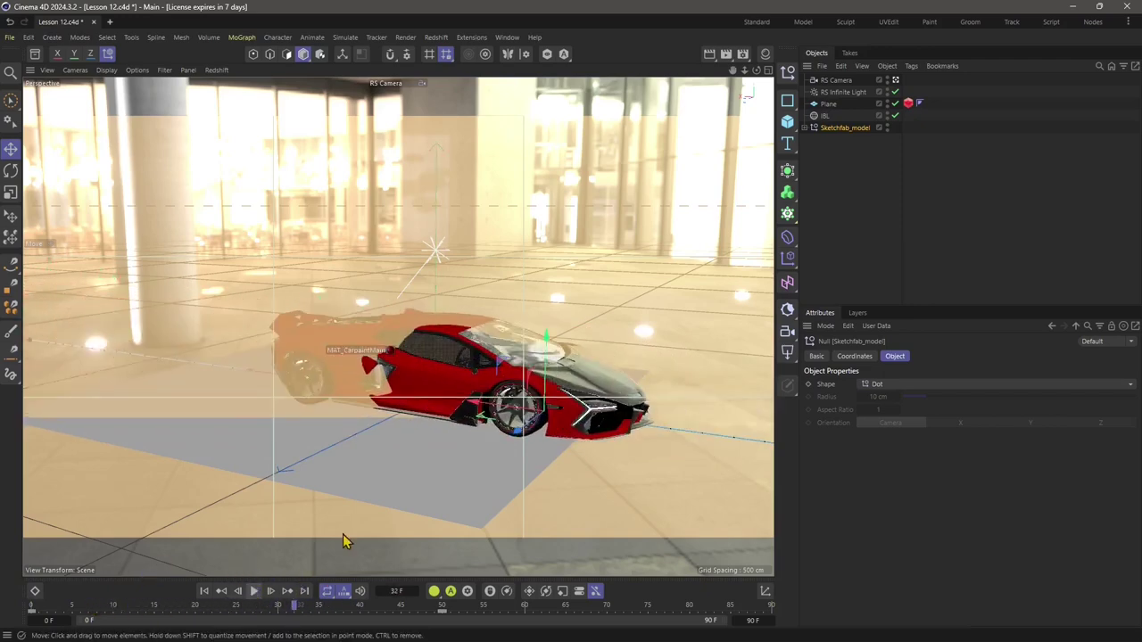
mouse_move(294, 607)
mouse_down()
mouse_move(262, 612)
mouse_move(273, 612)
mouse_up()
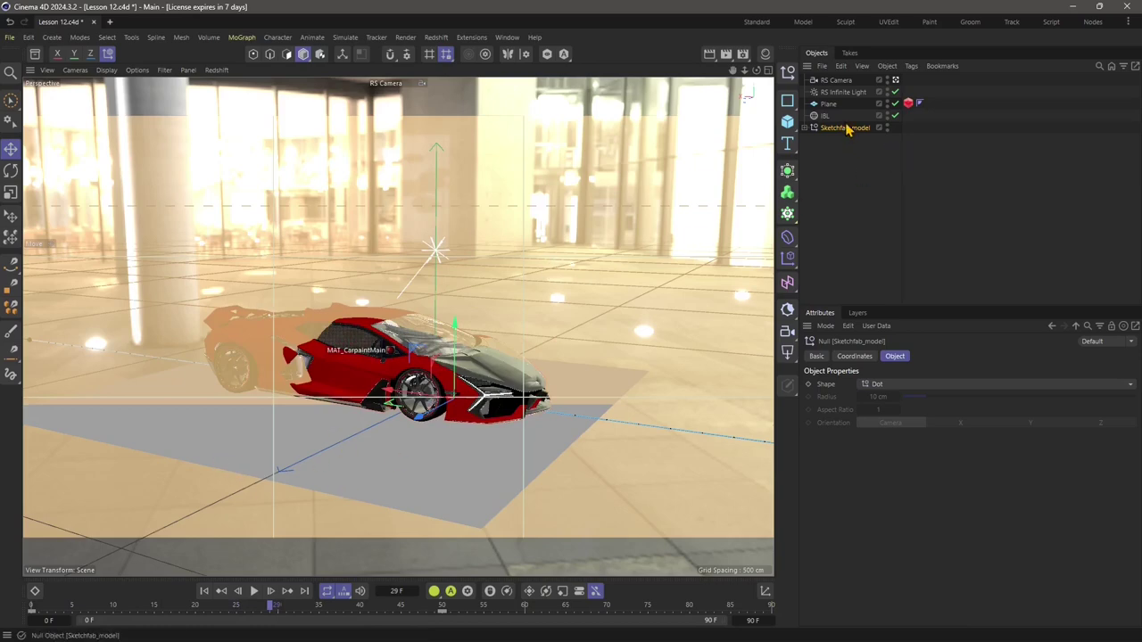
Step: On the RS Camera's Optical tab, disable Camera Motion and keep Motion Blur from Render Settings
click(833, 80)
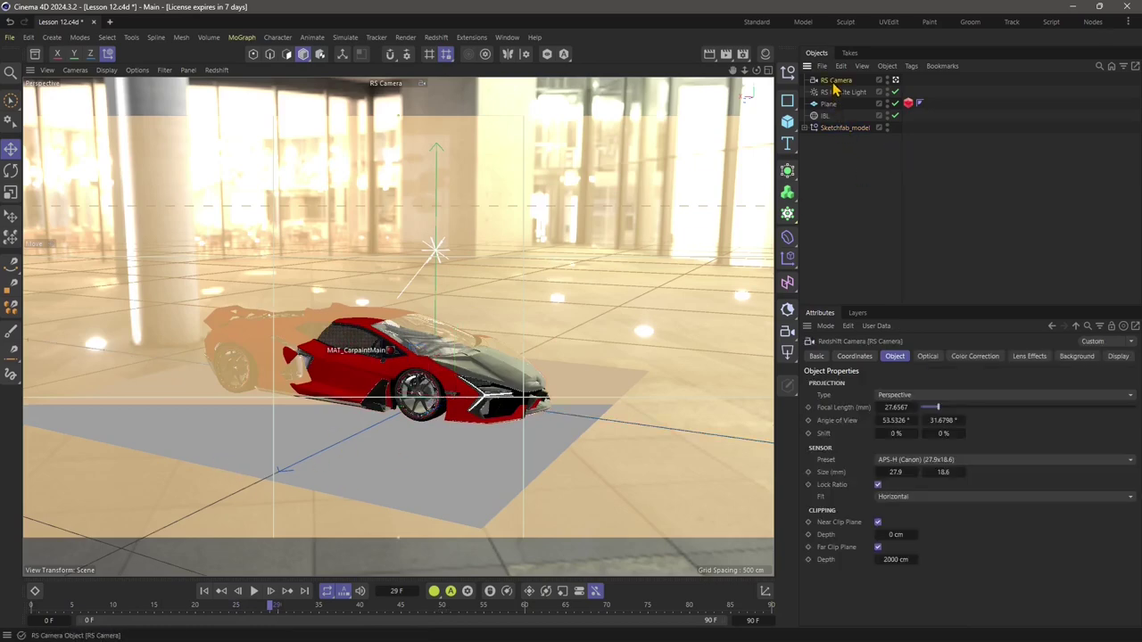
click(933, 358)
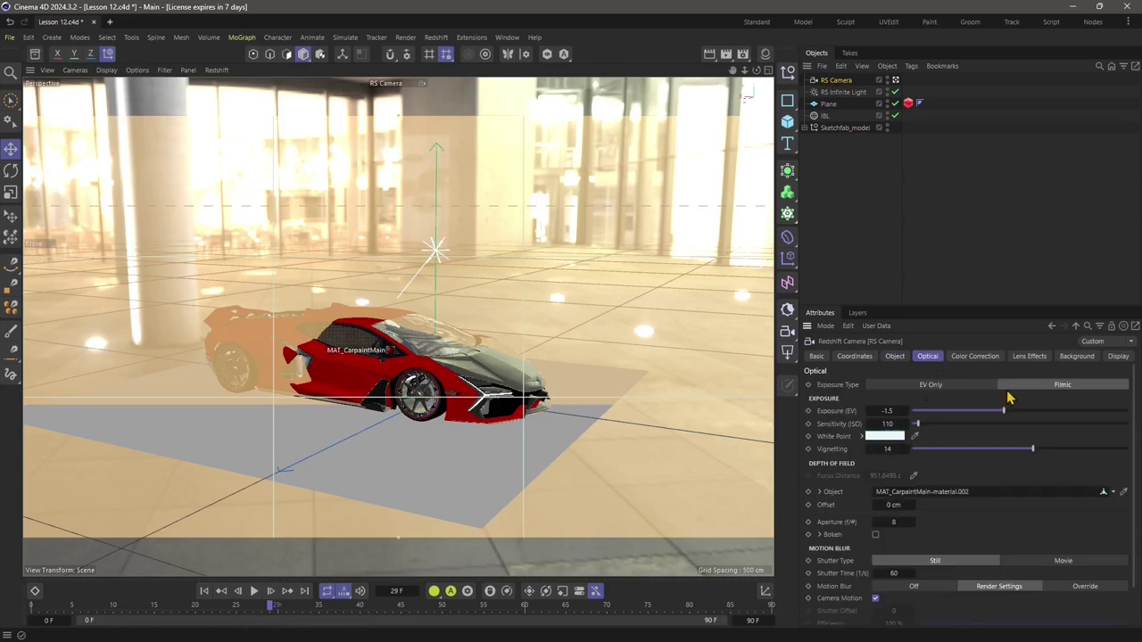
scroll(961, 495, down, 1)
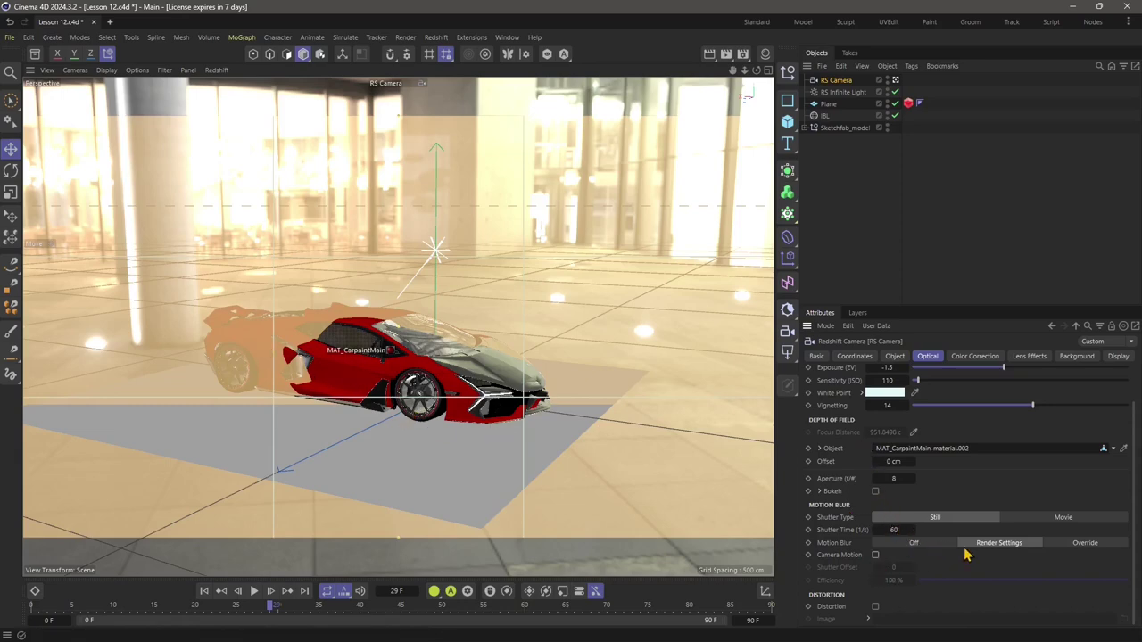
click(1068, 546)
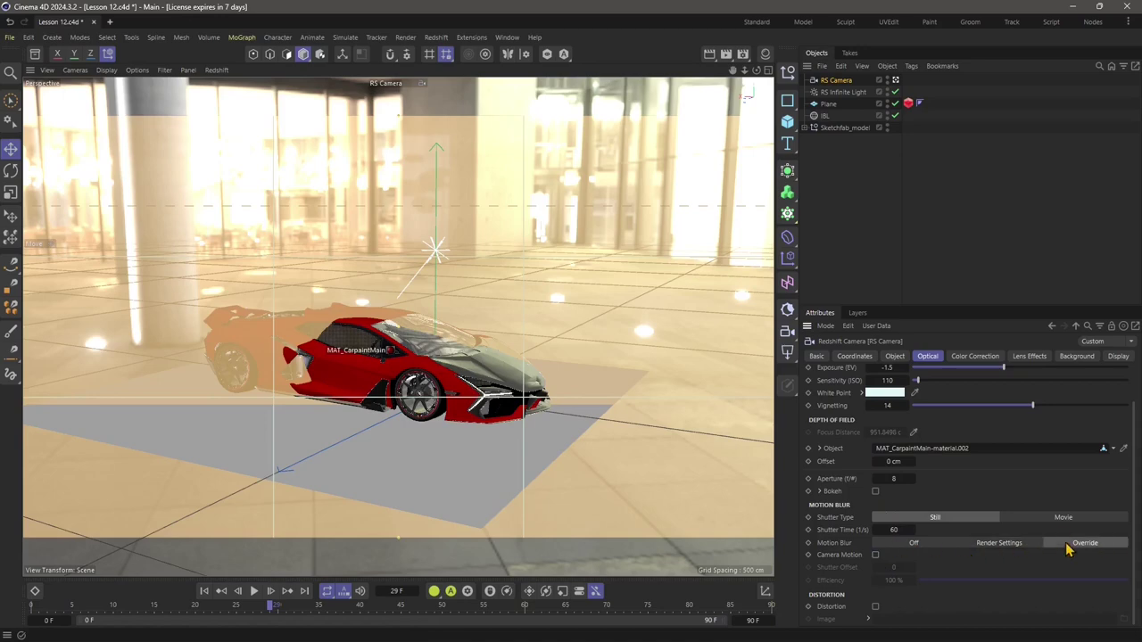
click(1000, 545)
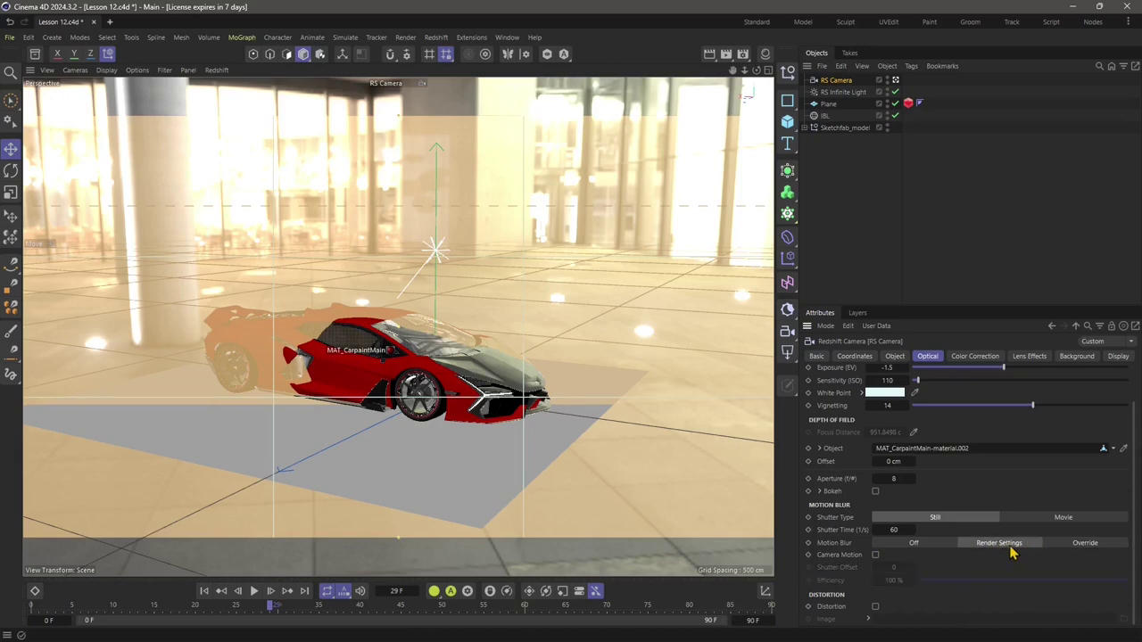
Step: Check Redshift's Motion Blur tab in advanced Render Settings, then set the camera's Motion Blur to Override
click(738, 57)
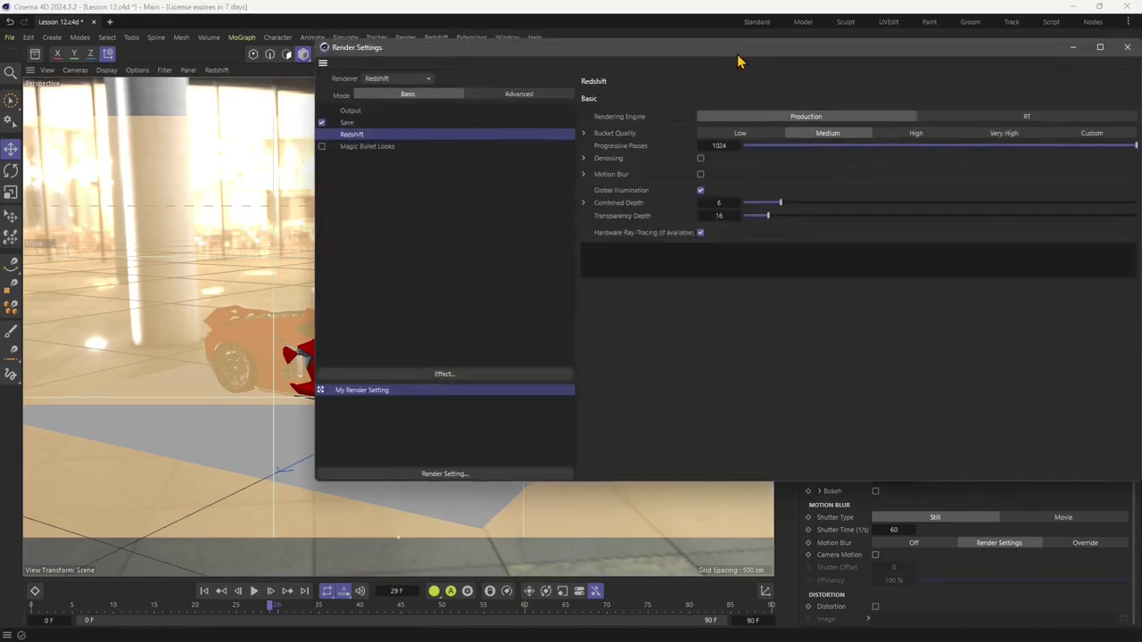
drag(738, 61, 578, 97)
click(381, 136)
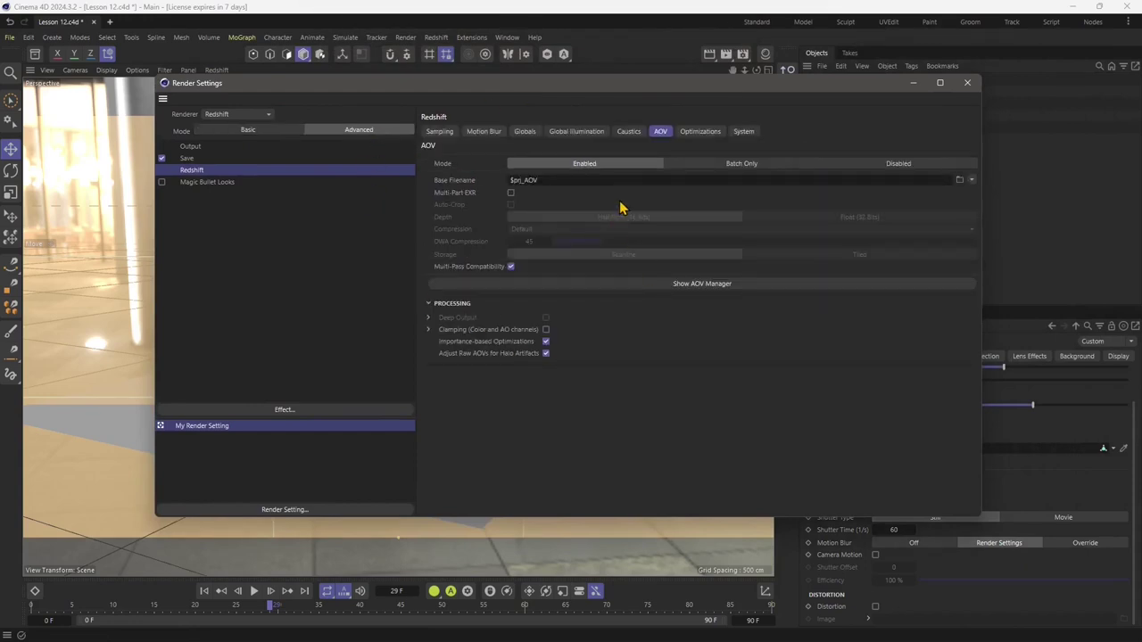
click(489, 134)
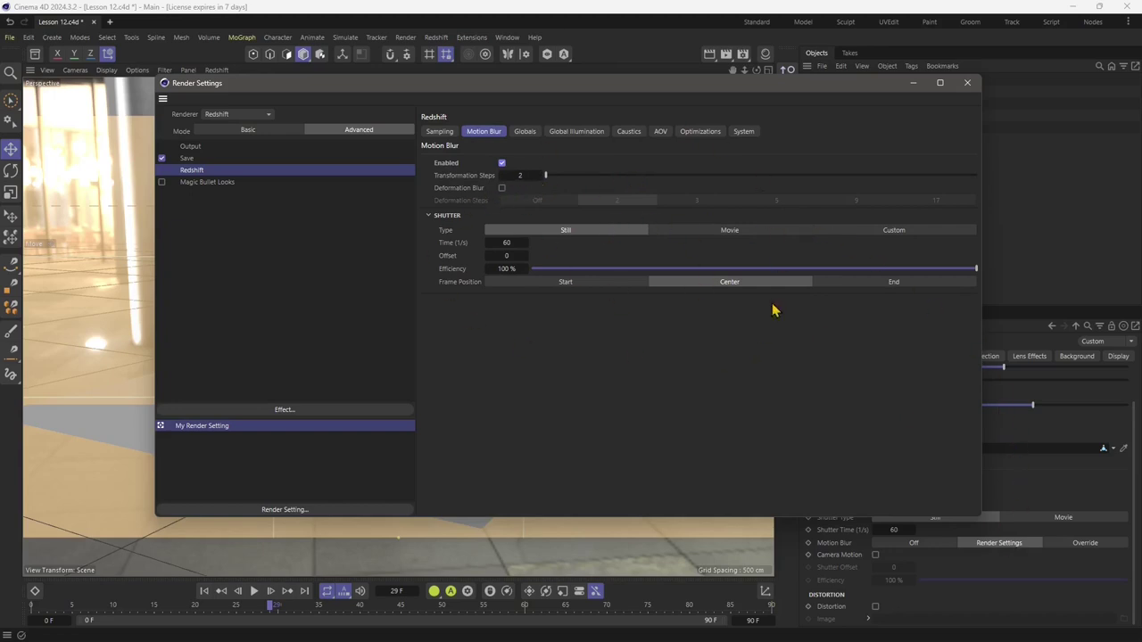
click(966, 84)
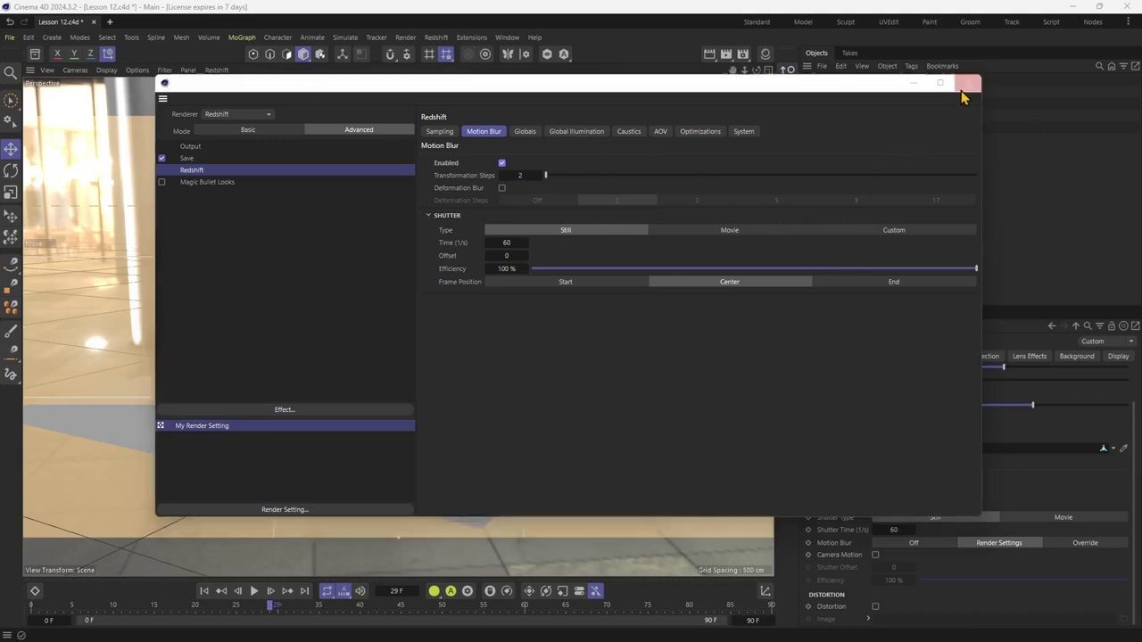
click(1074, 545)
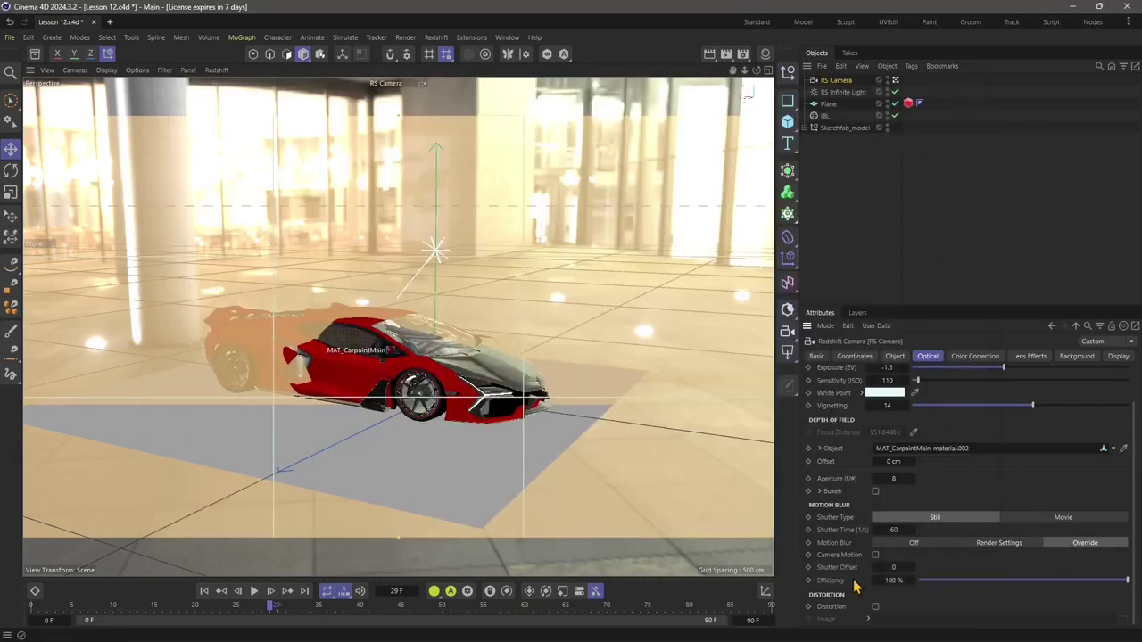
scroll(228, 415, up, 1)
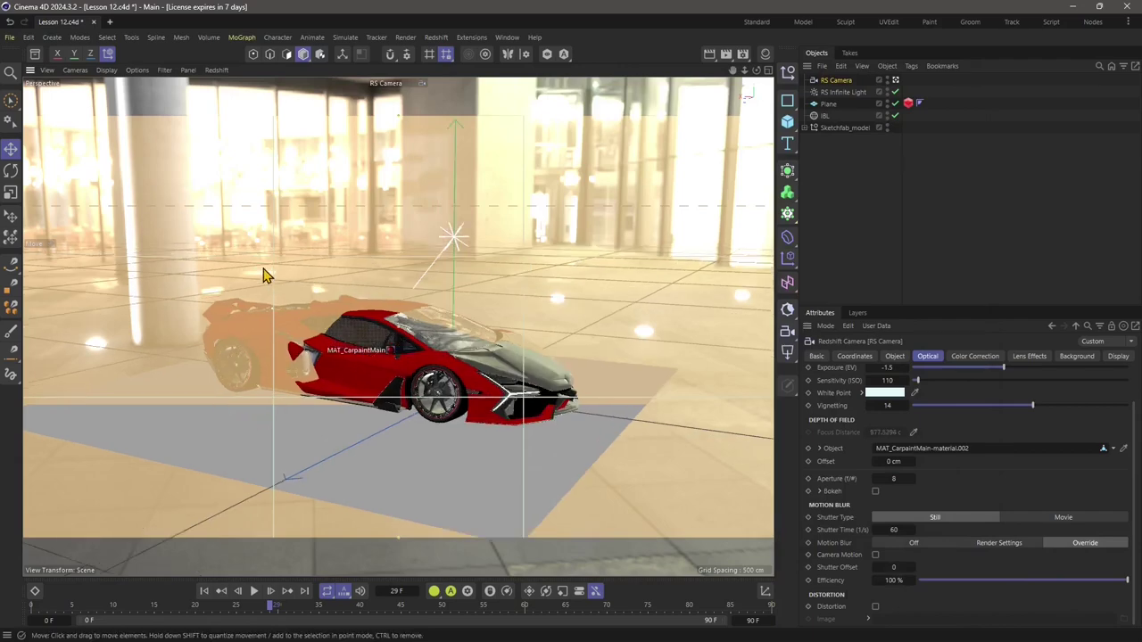
click(216, 71)
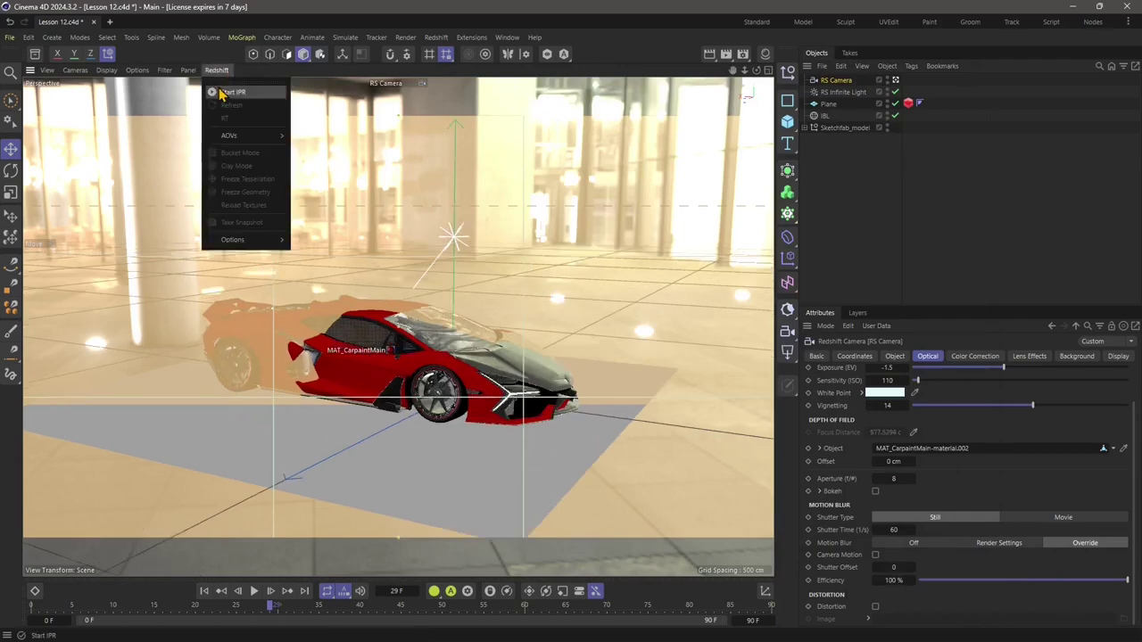
click(895, 91)
click(896, 81)
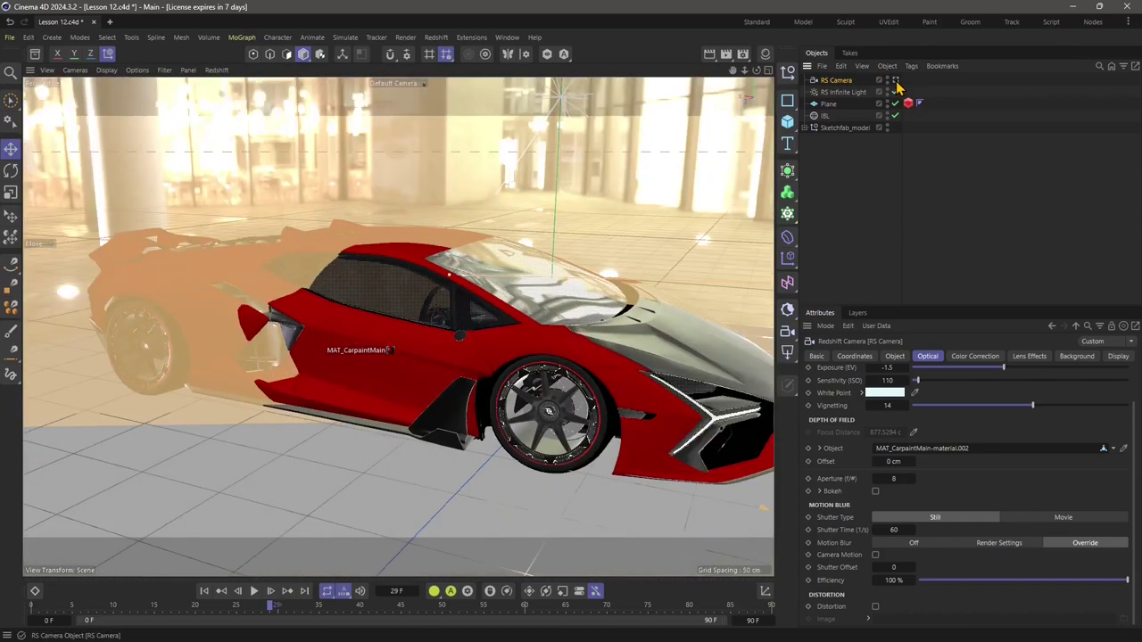
click(896, 80)
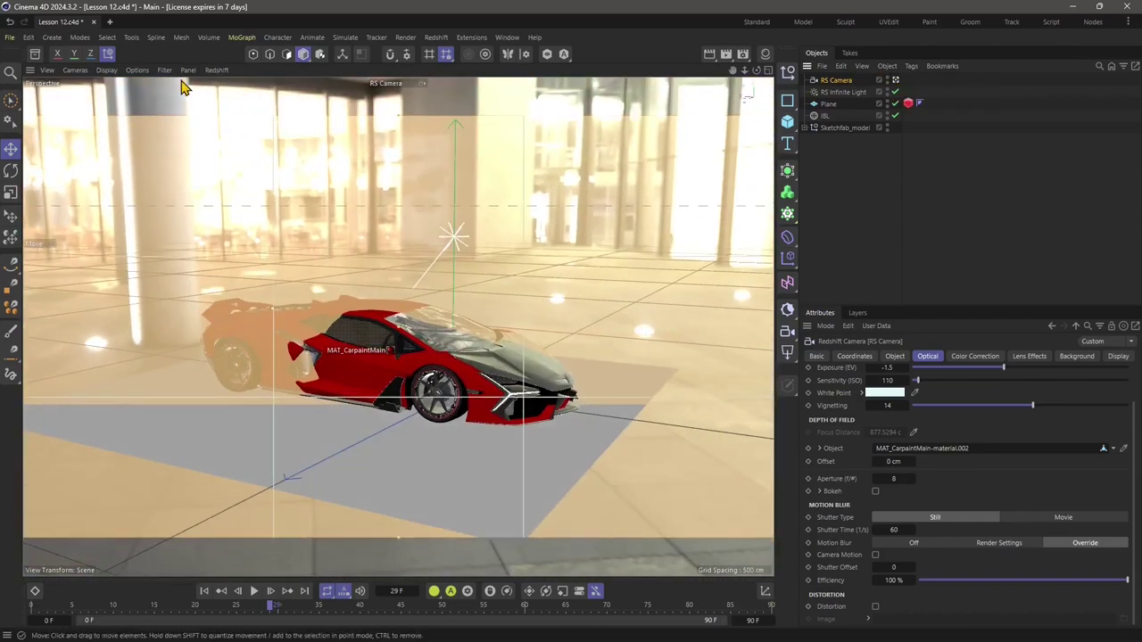
click(217, 69)
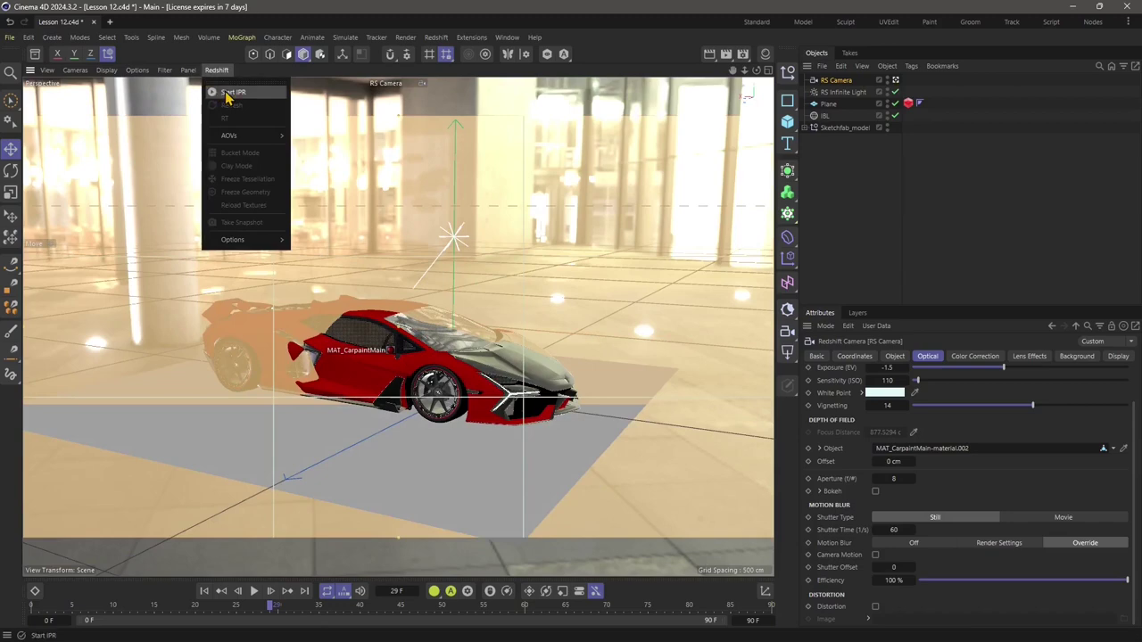
click(825, 127)
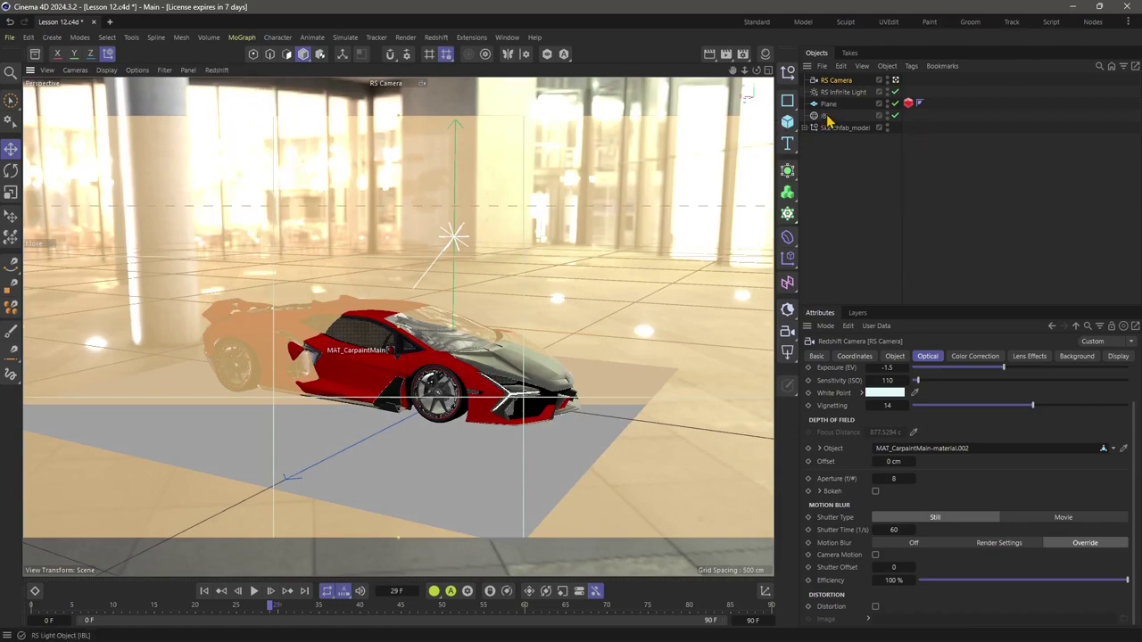
Step: Replace the IBL light's texture with an outdoor HDRI found by searching 'hdri' in the Asset Browser
click(826, 117)
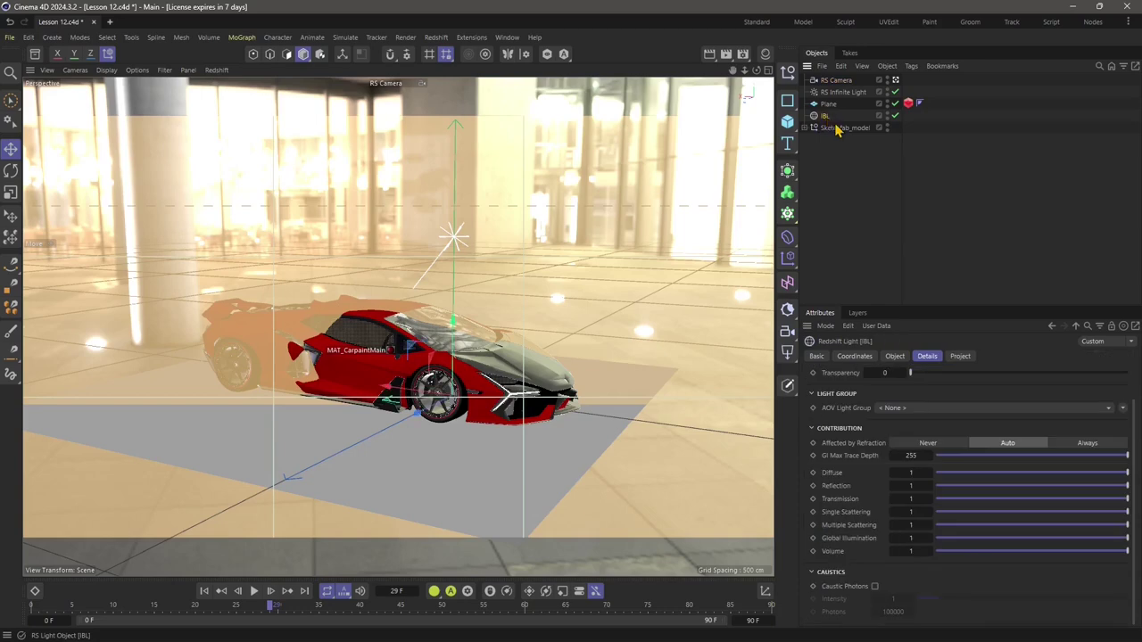
click(894, 356)
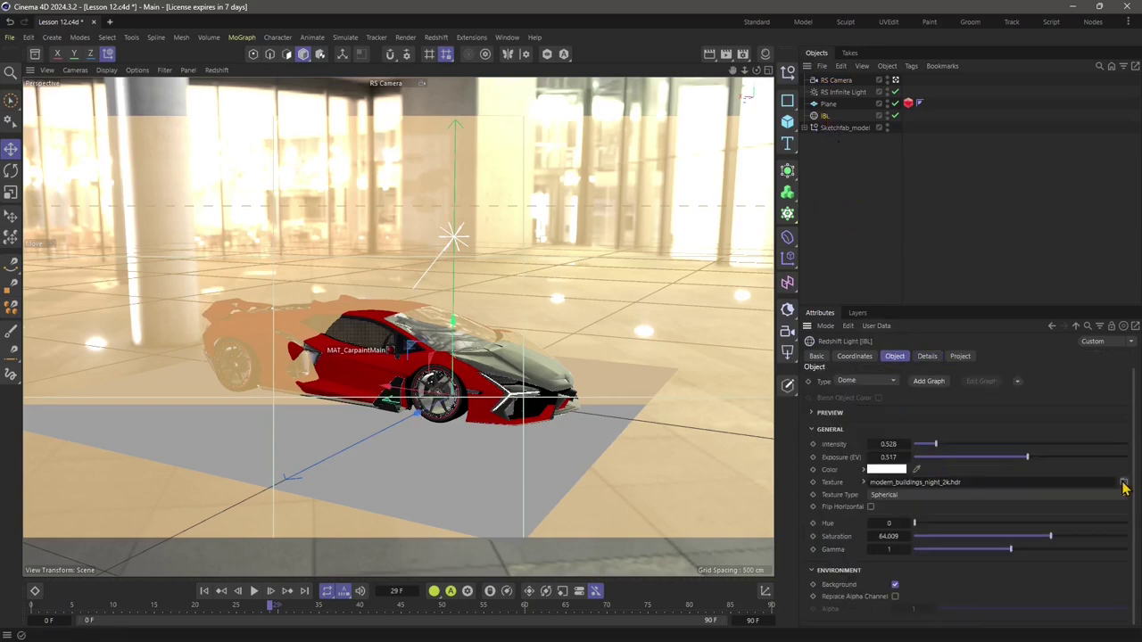
click(35, 55)
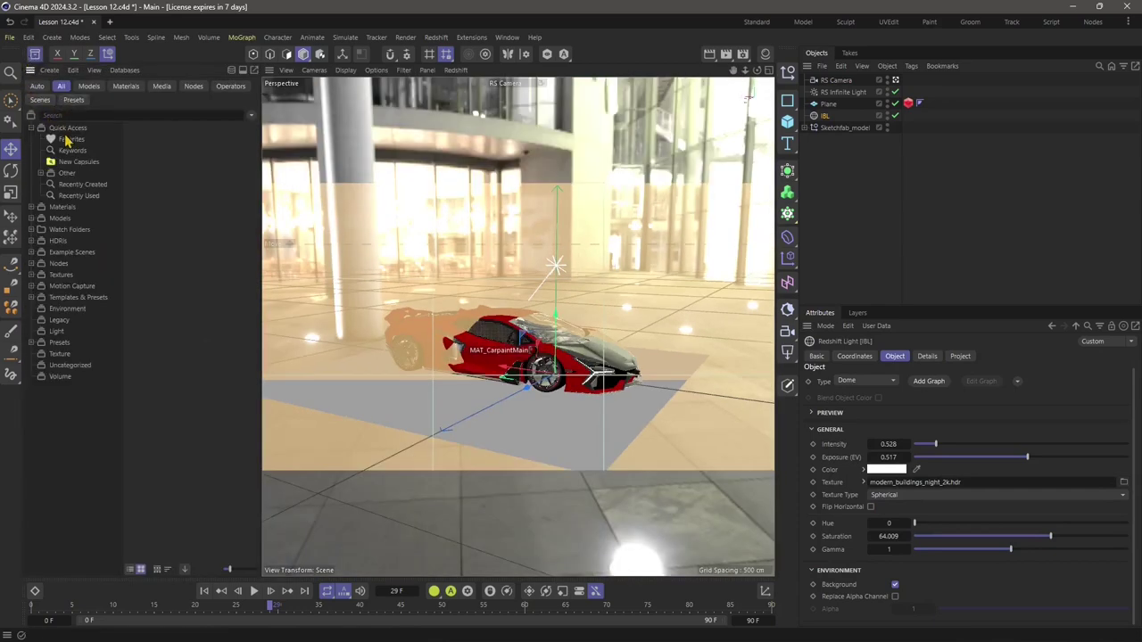
click(51, 115)
text(hdr)
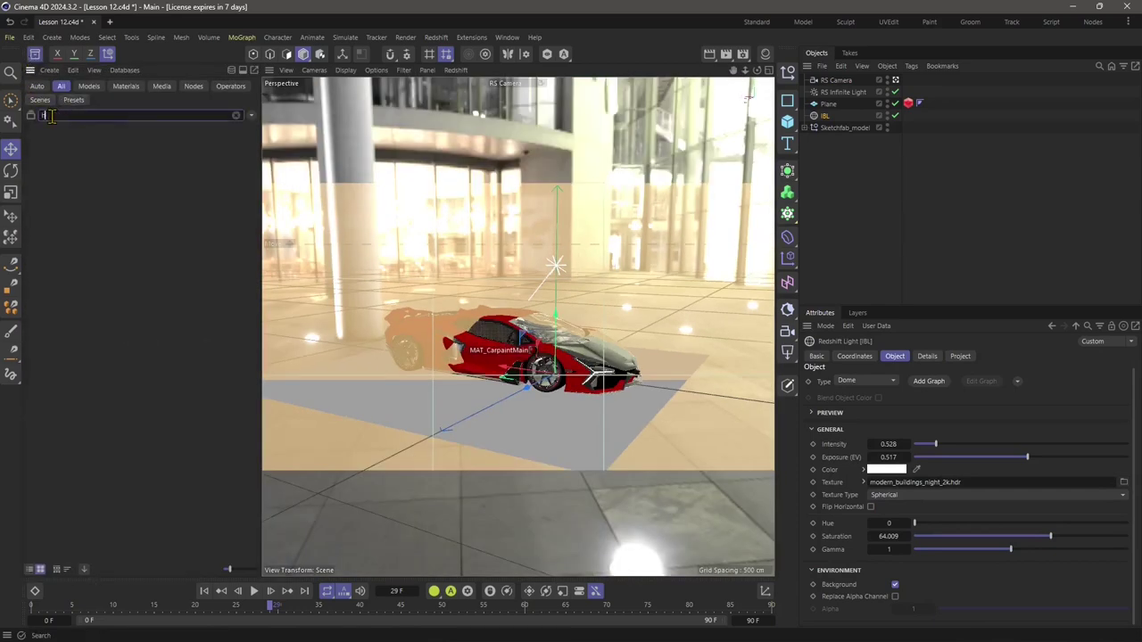
text(i)
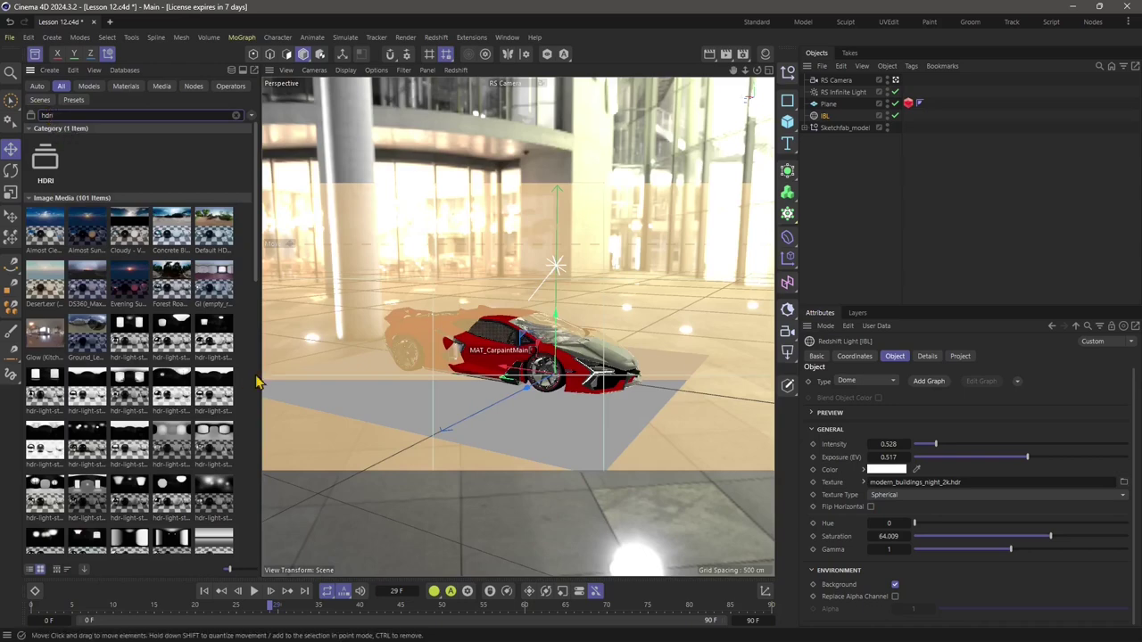
drag(330, 234, 406, 262)
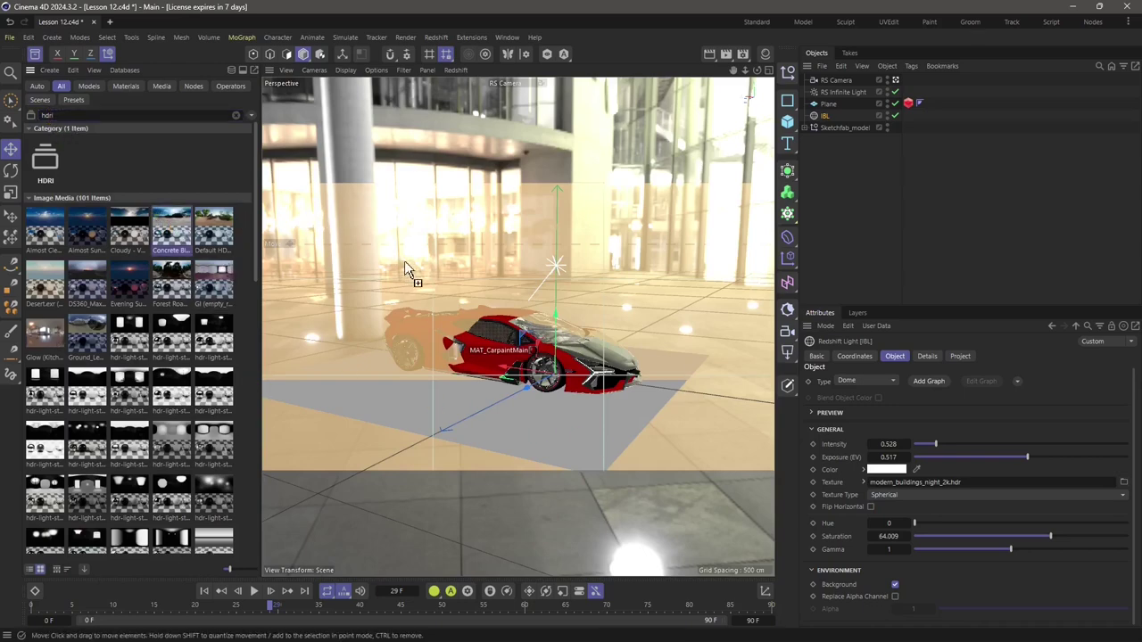
drag(852, 435, 939, 498)
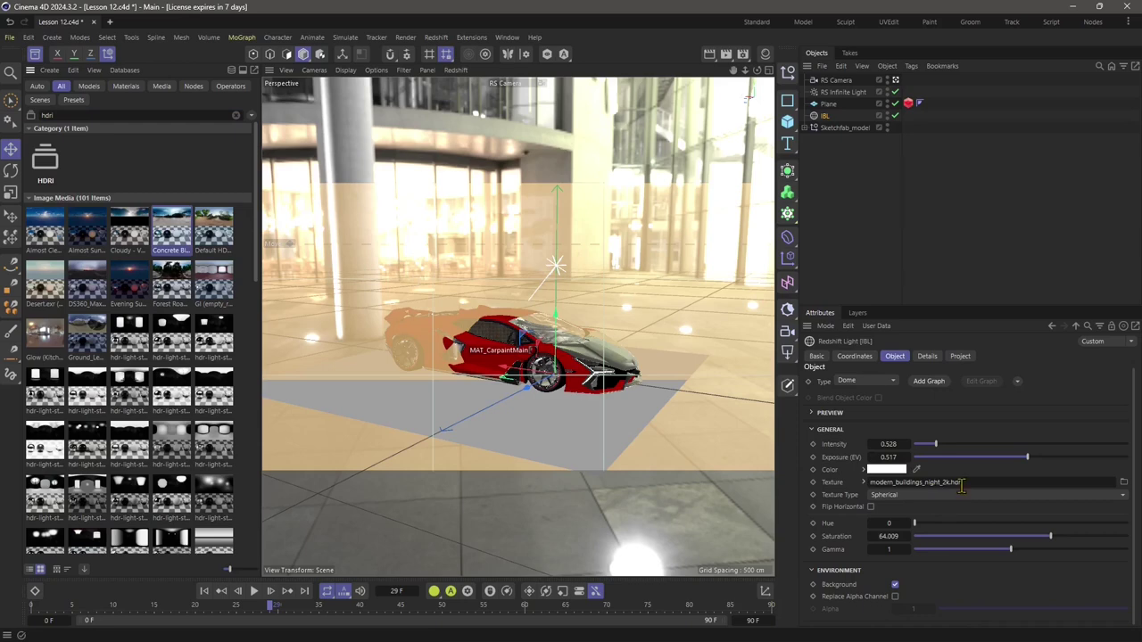
Step: Set the IBL's R.H heading to 532° and start the Redshift IPR in the viewport
click(854, 356)
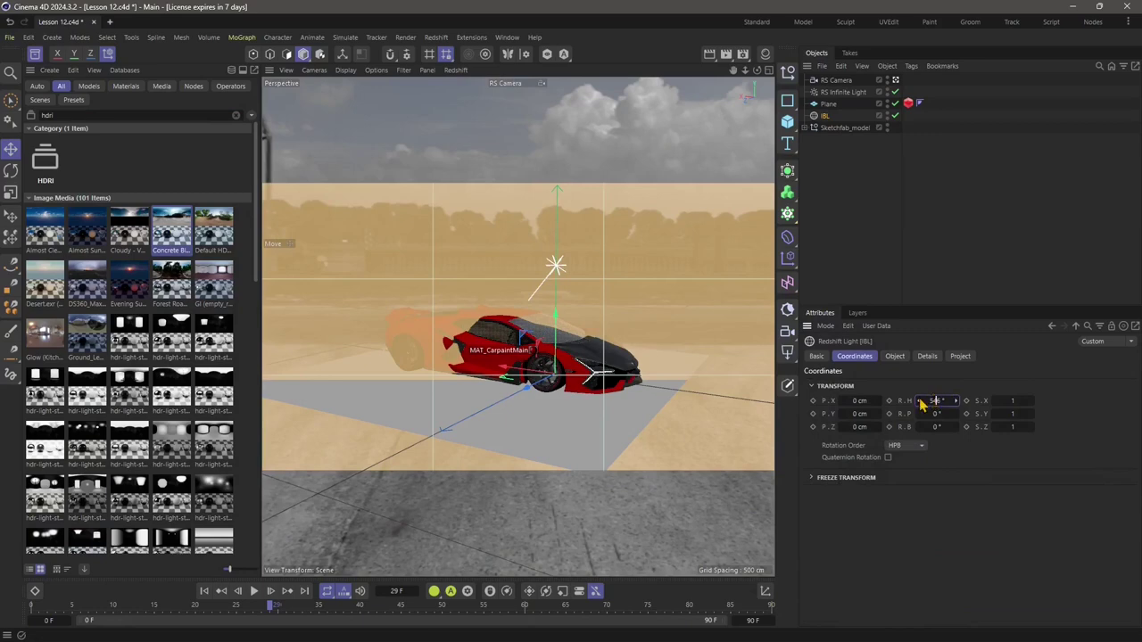
mouse_move(922, 403)
mouse_down()
mouse_move(945, 404)
mouse_move(924, 404)
mouse_up()
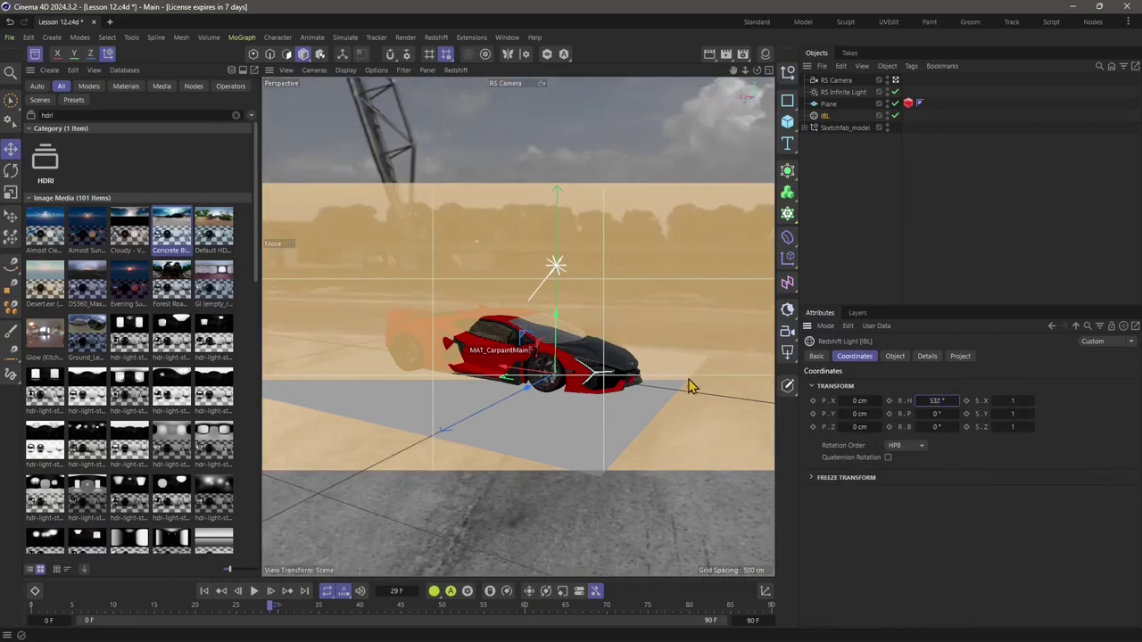
click(444, 74)
click(530, 218)
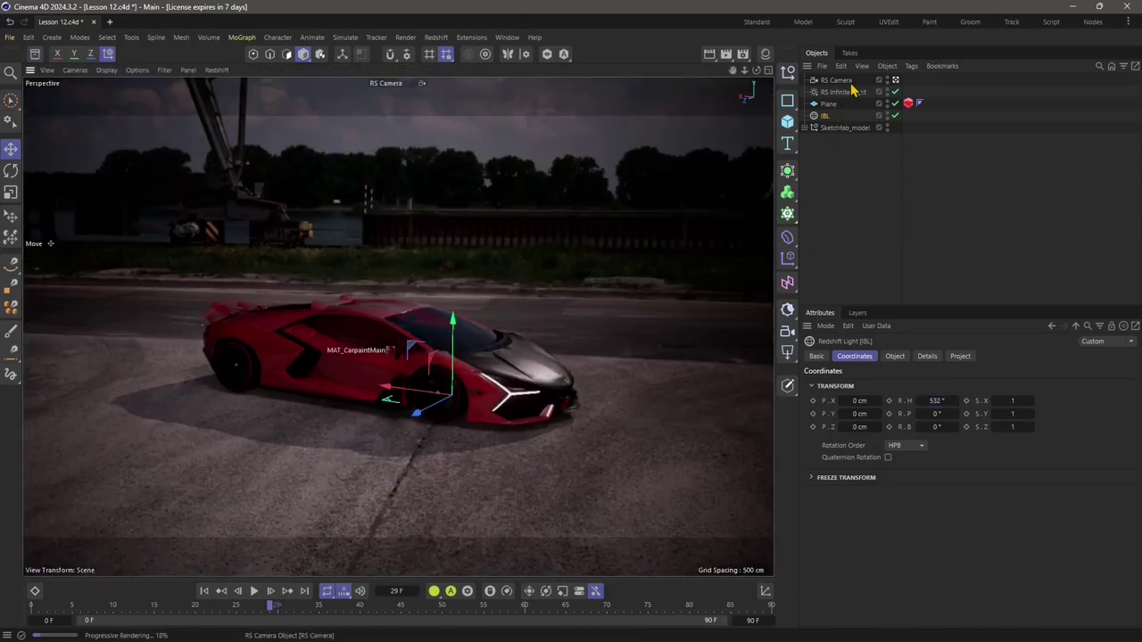
Step: Select the RS Camera and try a shutter time of 100 in its Optical settings
click(843, 80)
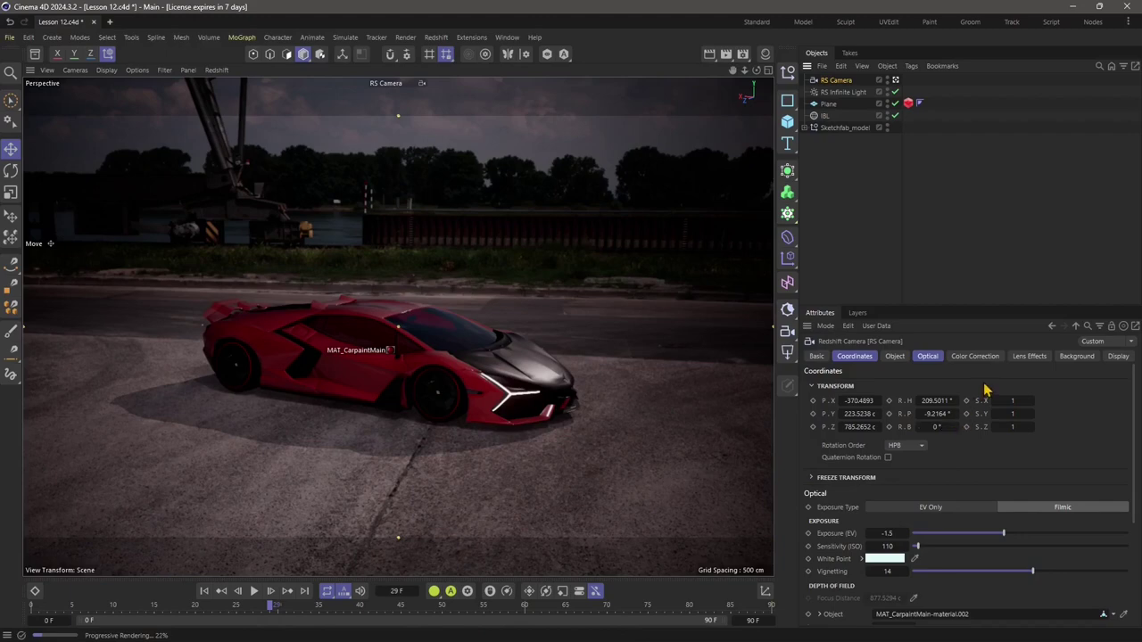
click(927, 358)
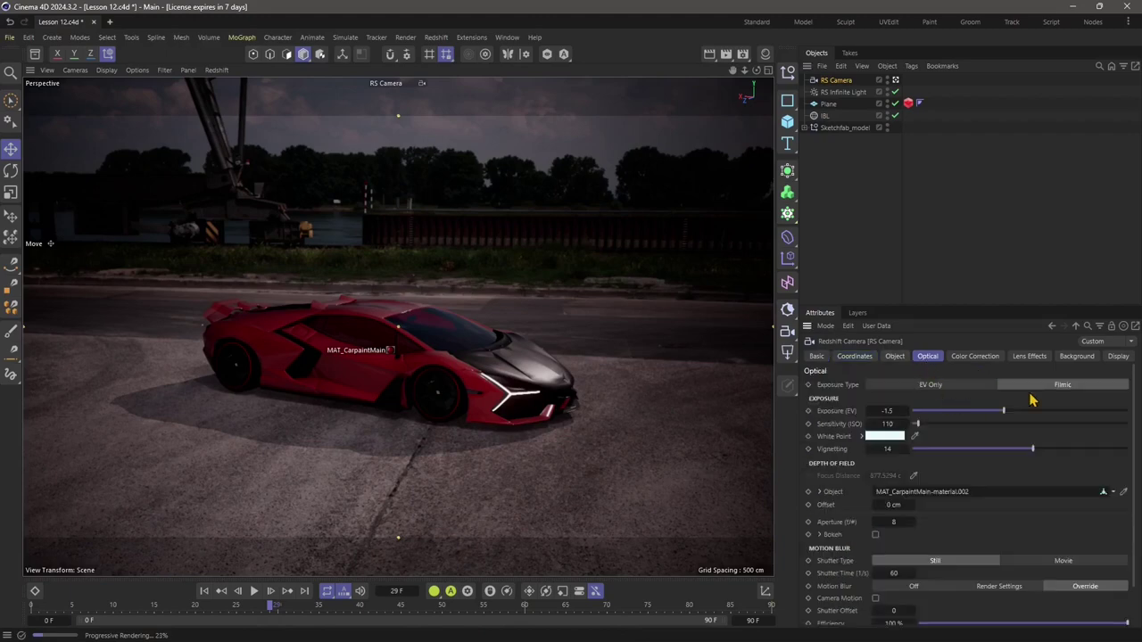
scroll(910, 540, down, 1)
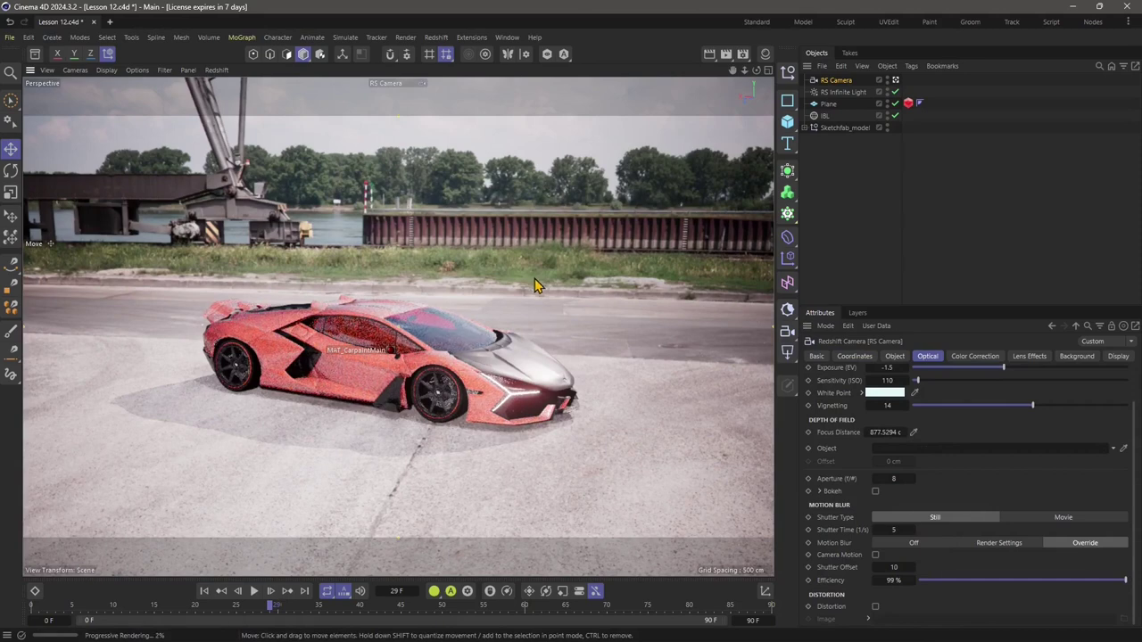
click(892, 533)
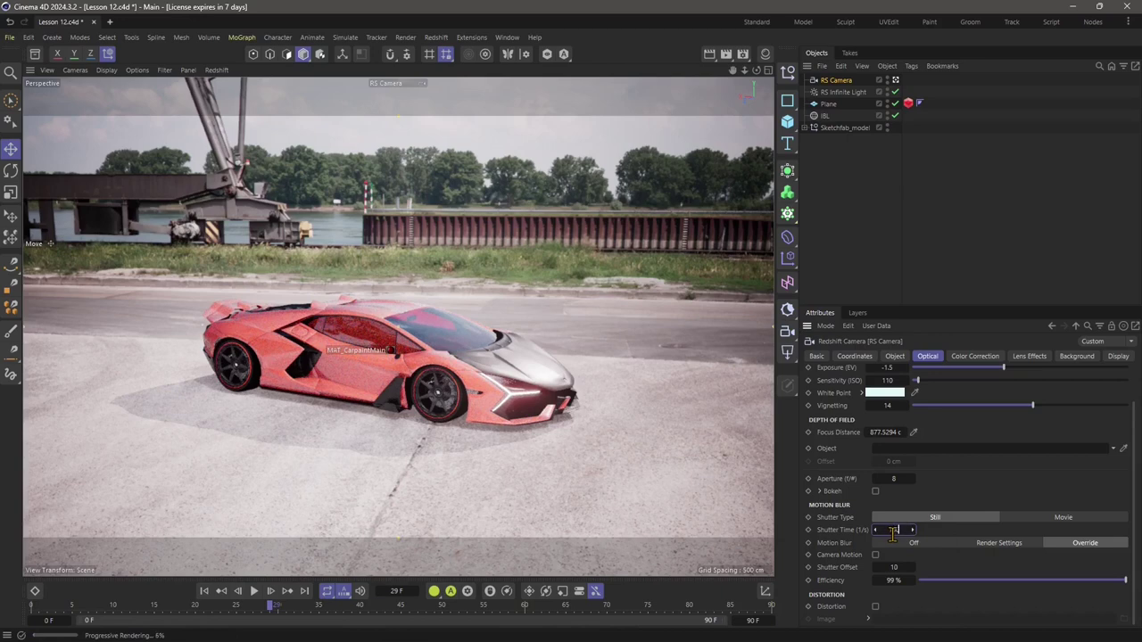
text(100)
key(Return)
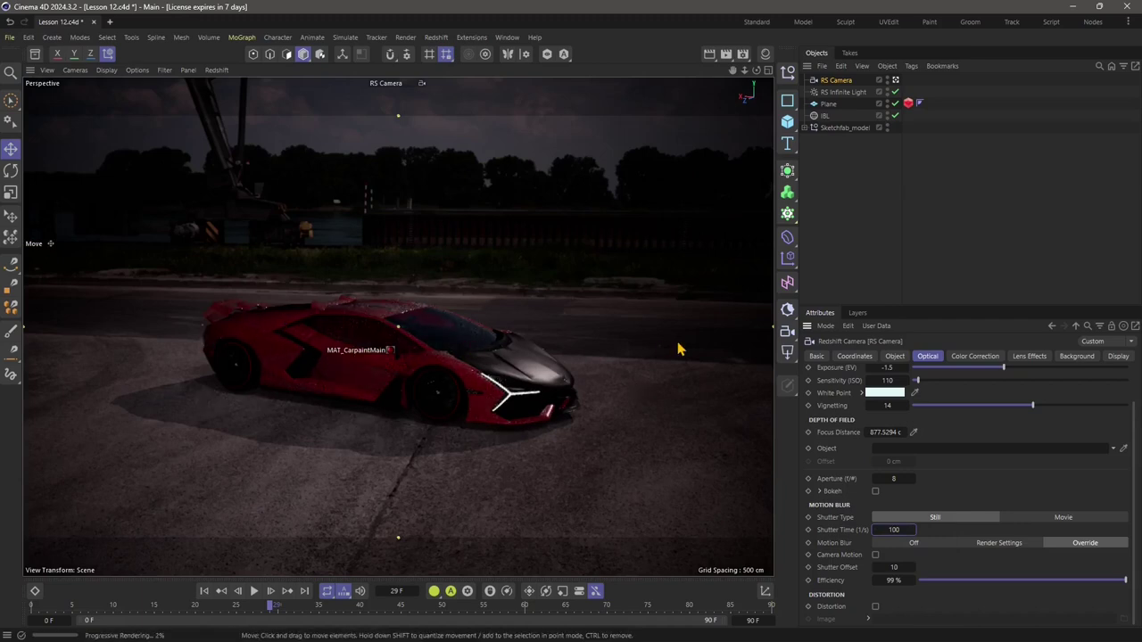
Step: Try a shutter time of 2, then settle on a shutter time of 10
click(892, 530)
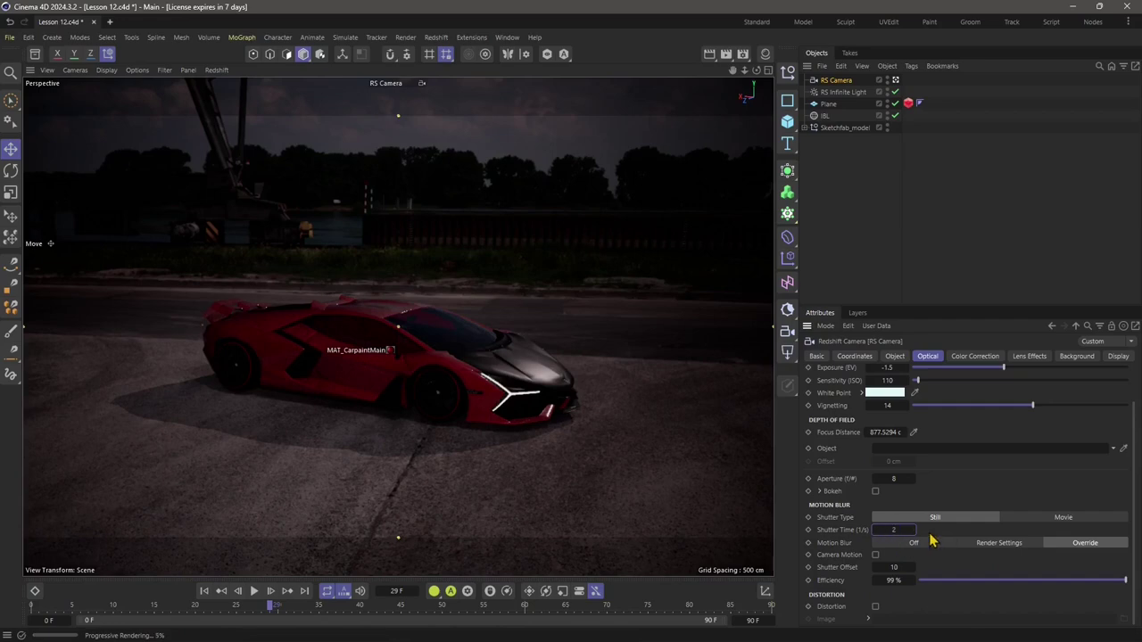
text(2)
key(Return)
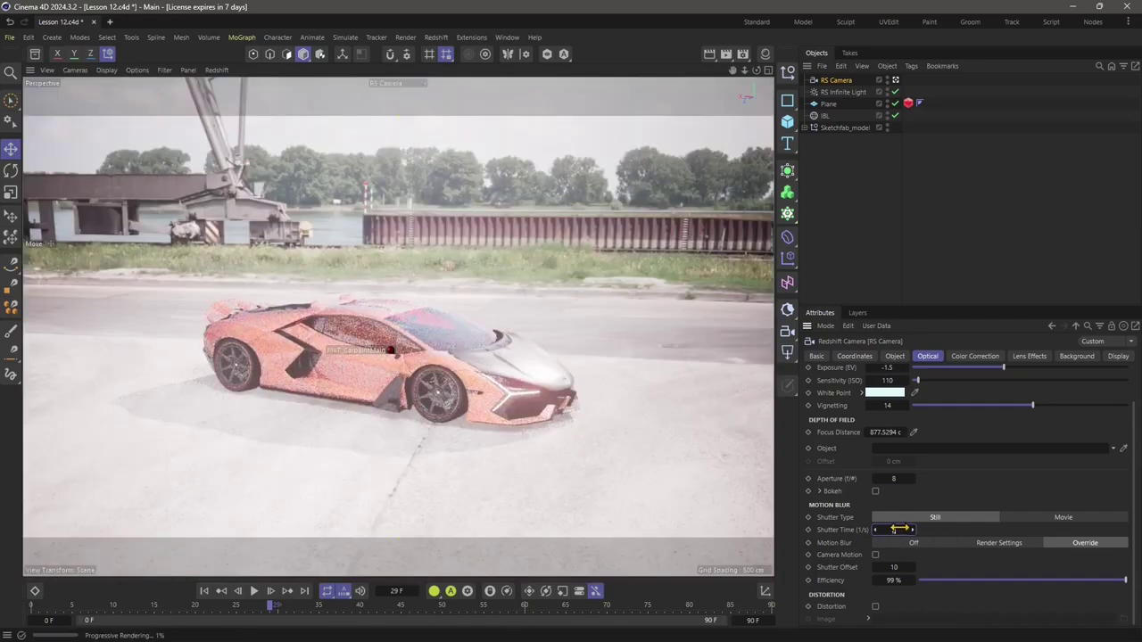
click(899, 530)
text(10)
key(Return)
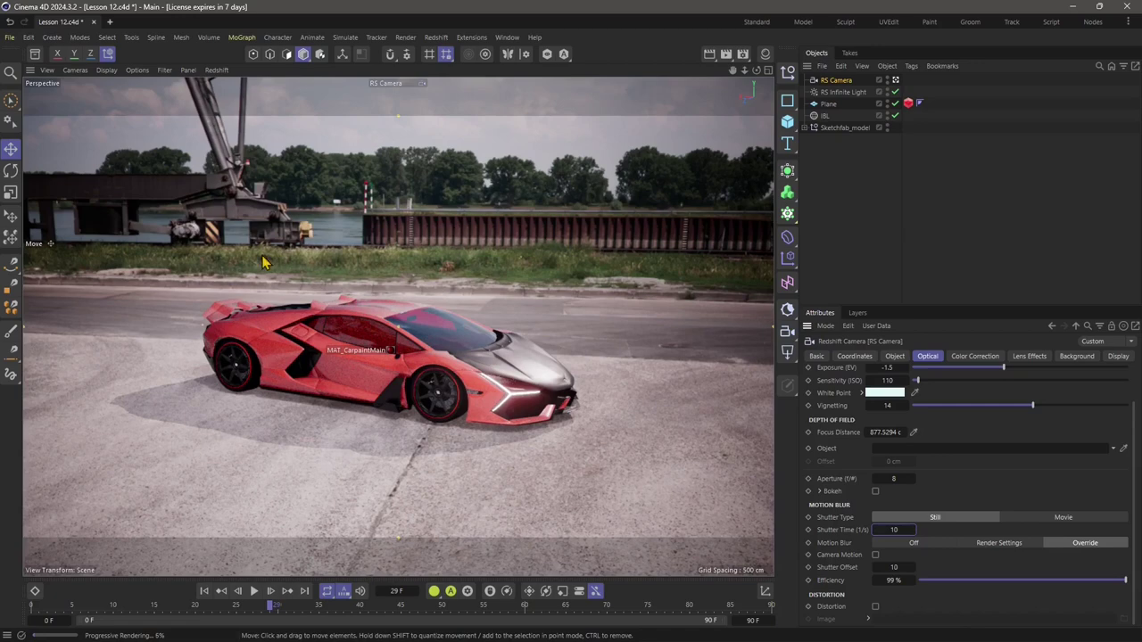
Step: Stop the live viewport render and render the scene to the Redshift RenderView instead
click(217, 69)
click(229, 90)
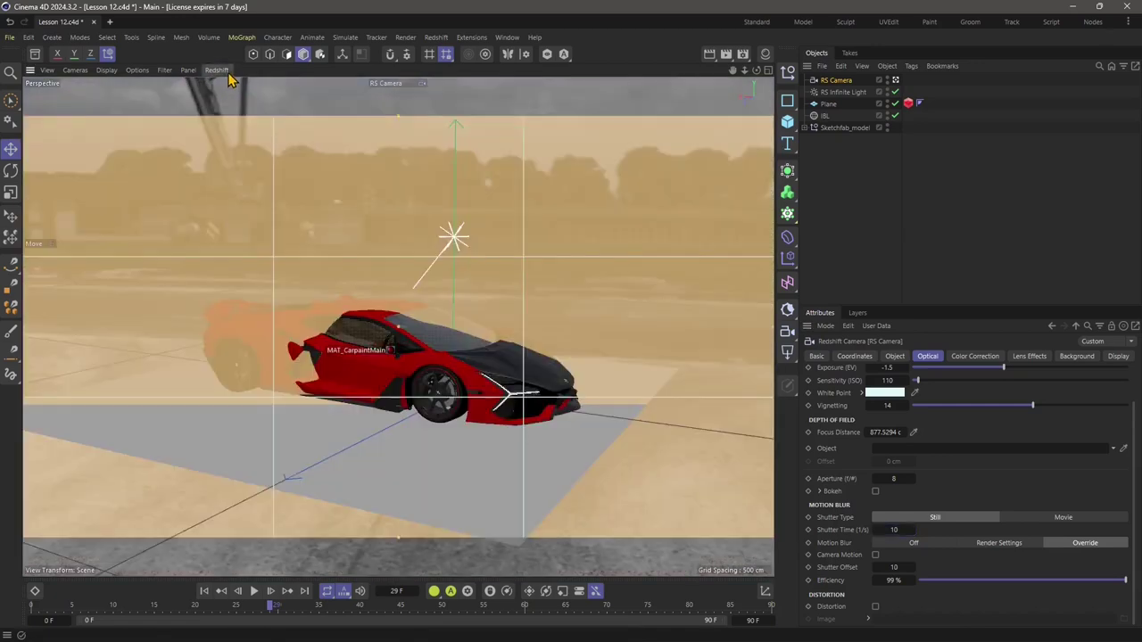
click(403, 39)
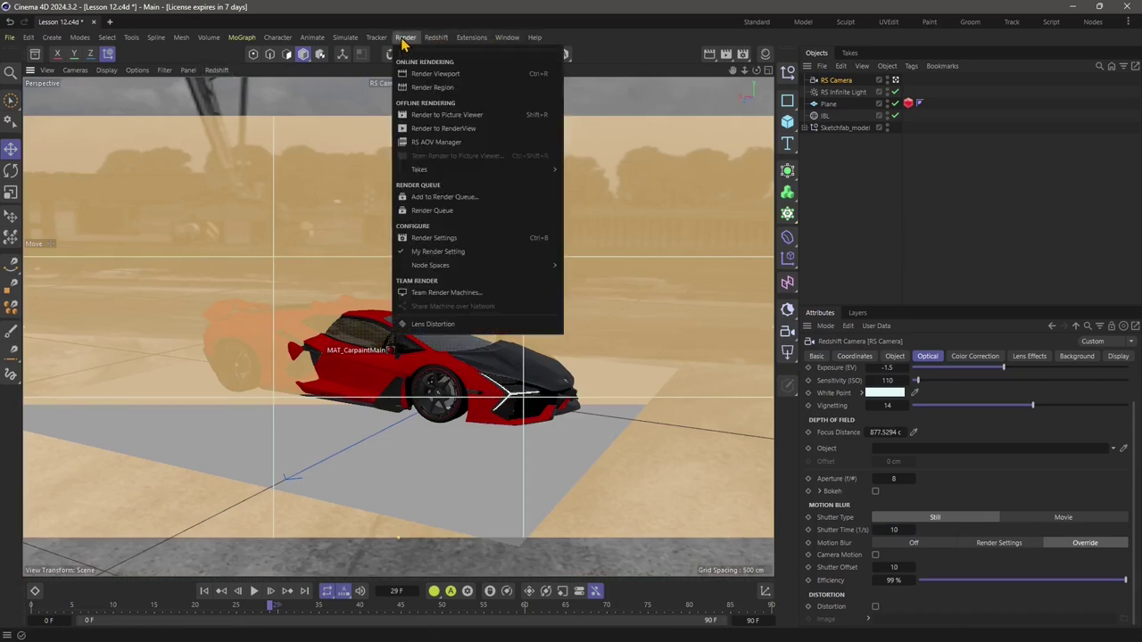
click(464, 118)
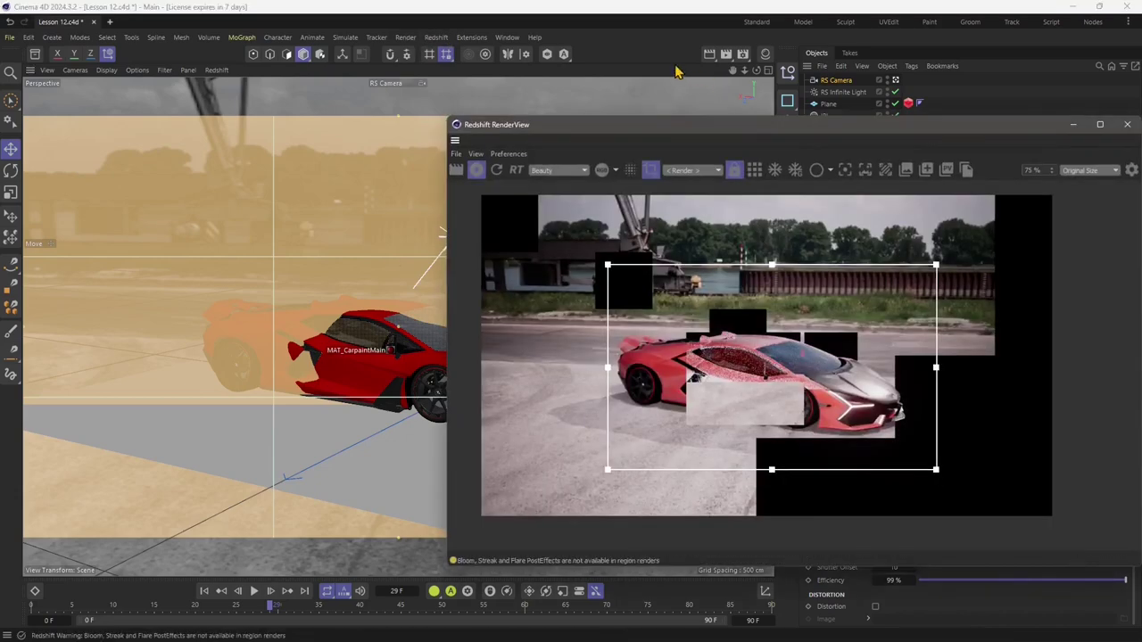
drag(664, 121, 264, 93)
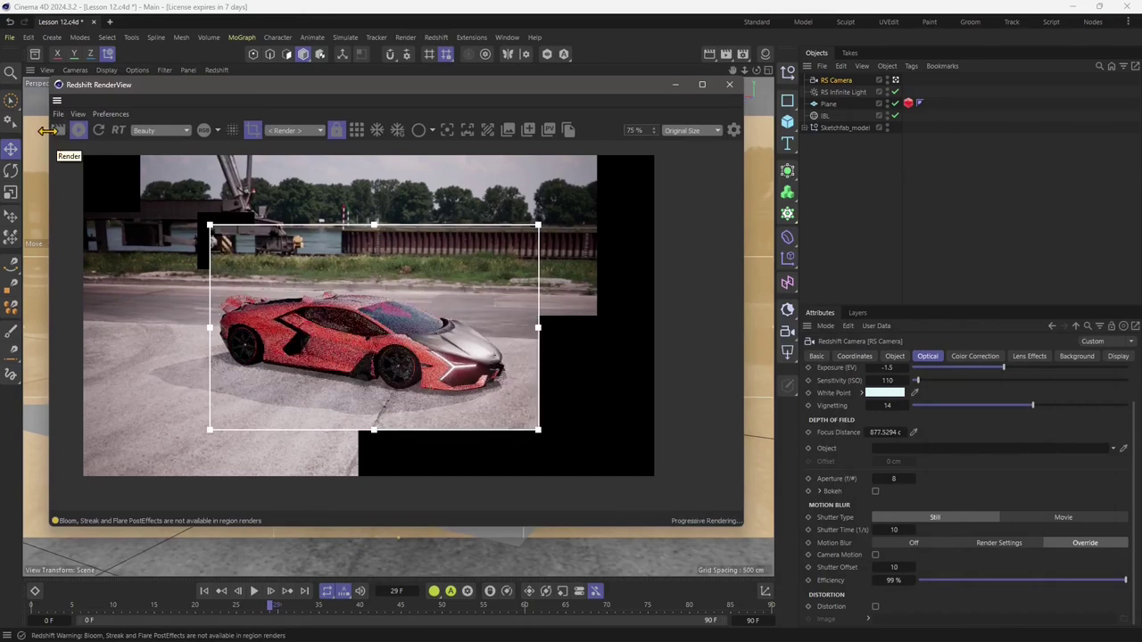
Step: Open the render statistics, widen the render region over most of the image, and restart IPR
click(56, 131)
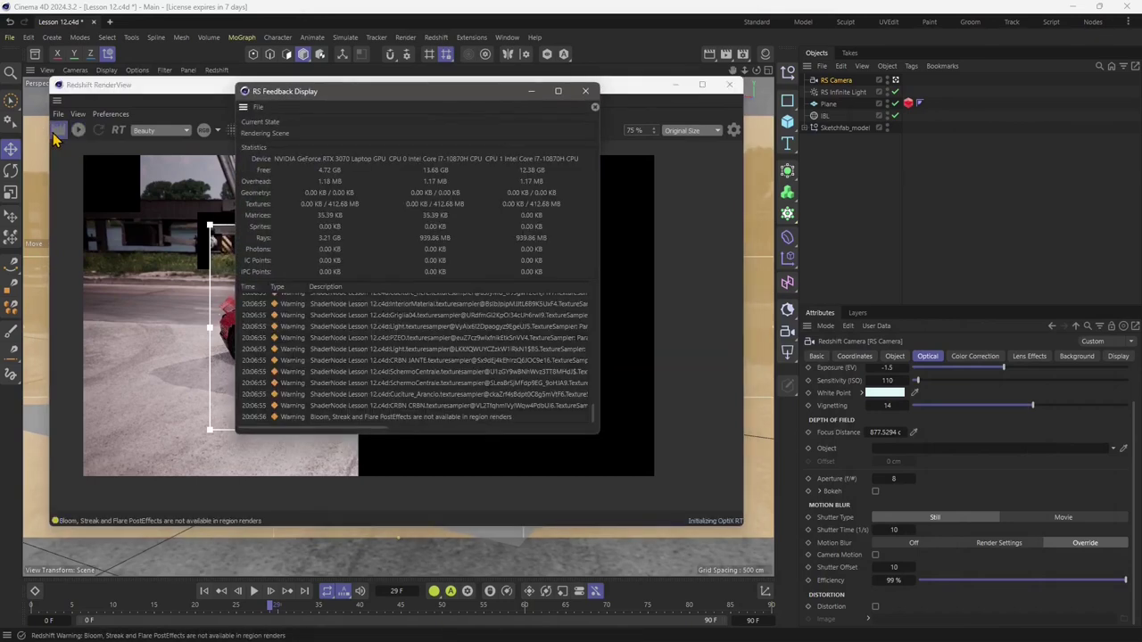
drag(316, 112, 851, 146)
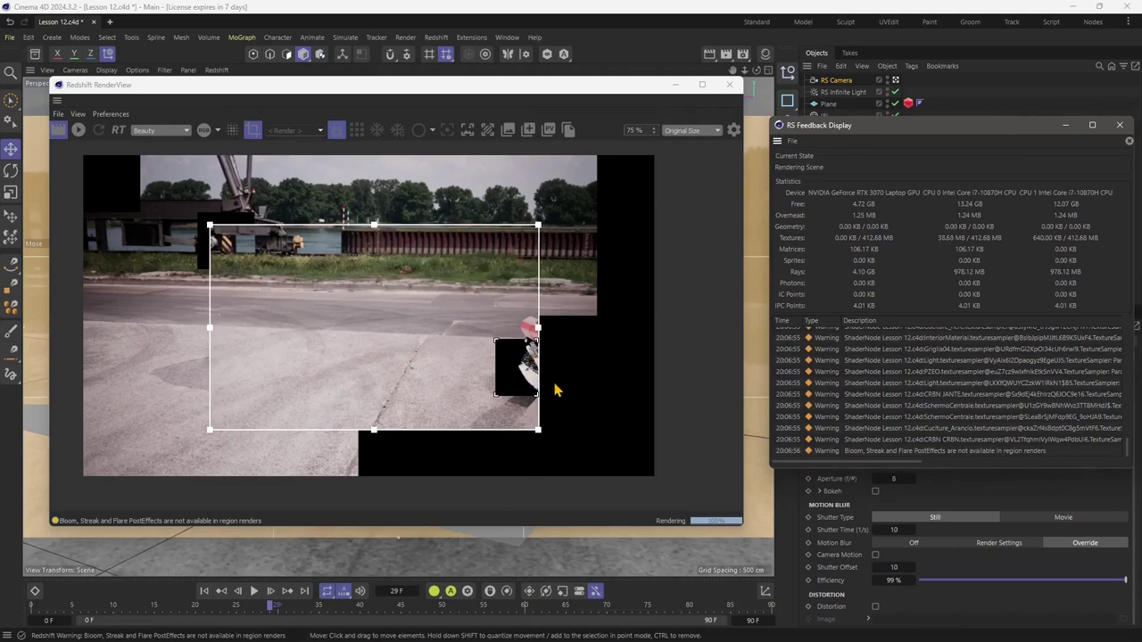
drag(535, 339, 658, 343)
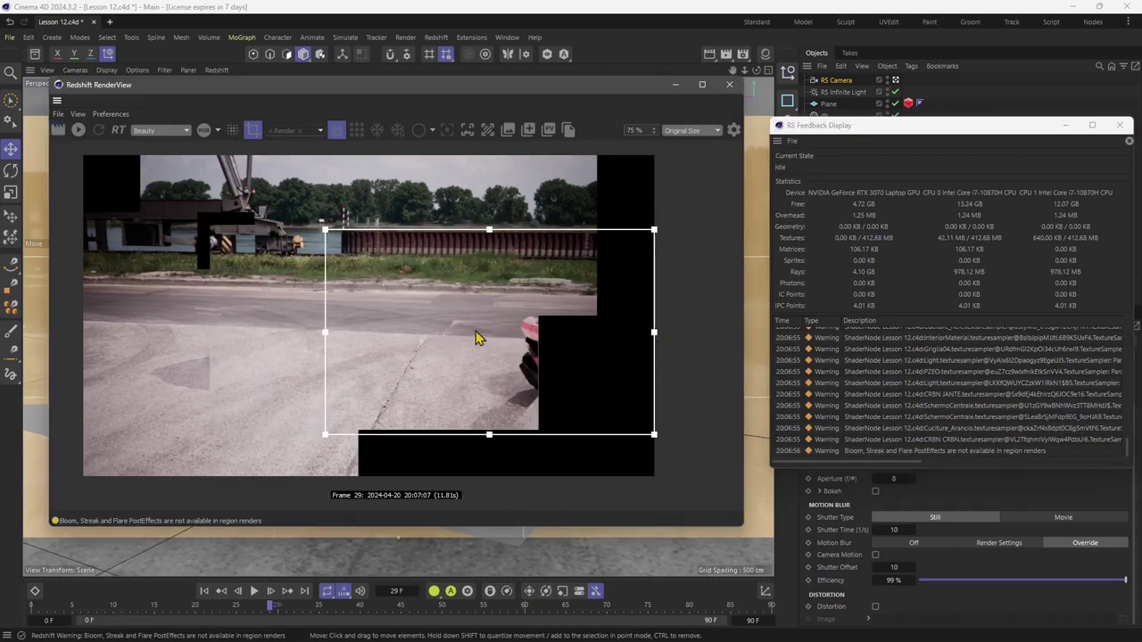
drag(325, 232, 106, 191)
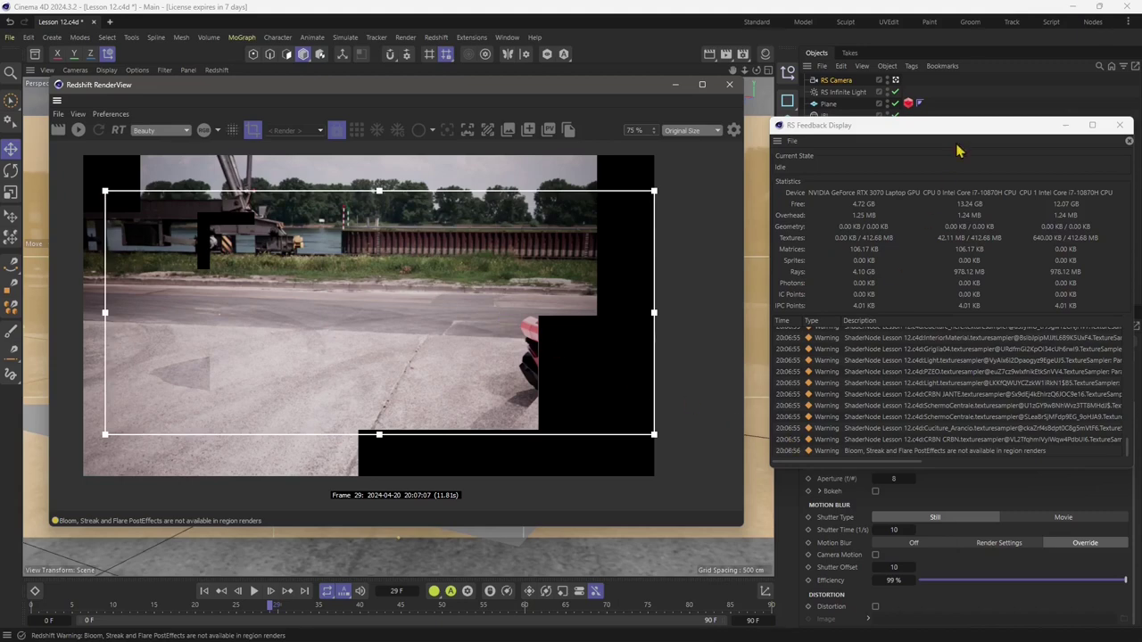
click(57, 130)
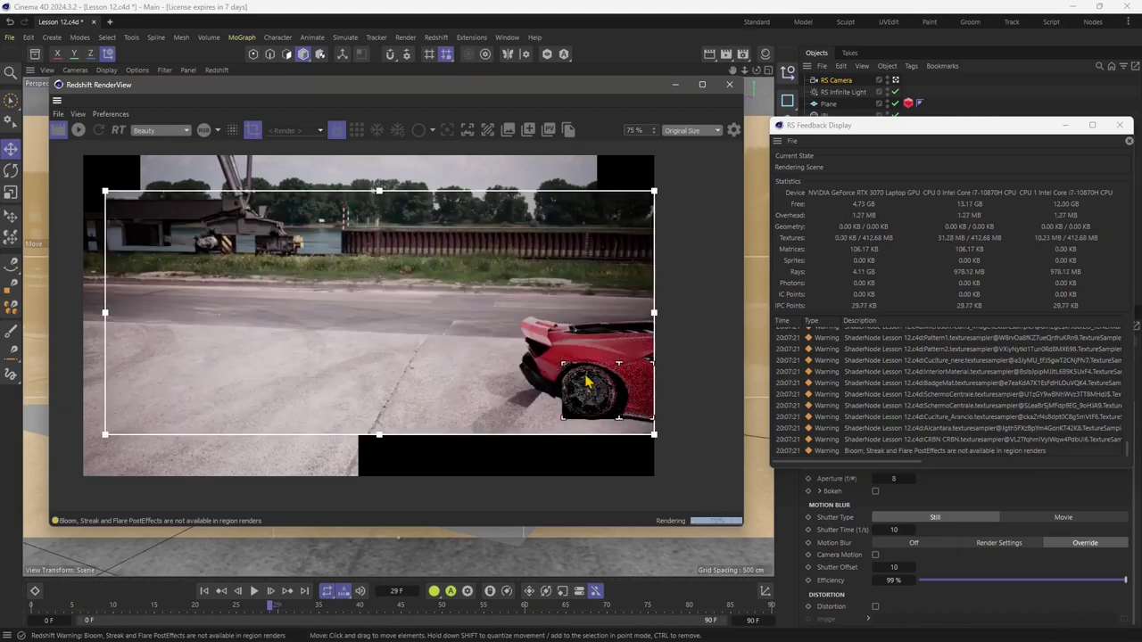
mouse_move(517, 93)
mouse_down()
mouse_move(1134, 125)
mouse_move(828, 171)
mouse_move(434, 92)
mouse_move(499, 92)
mouse_up()
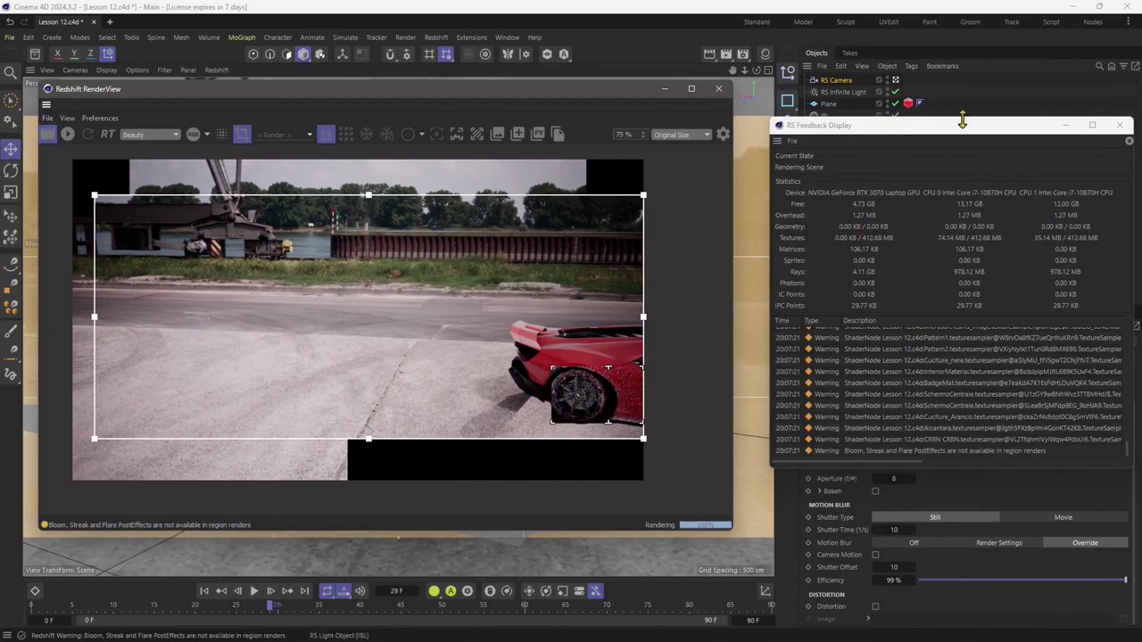
Step: Close the statistics window and set the Render Settings Output frame range to Manual
click(1120, 125)
click(748, 57)
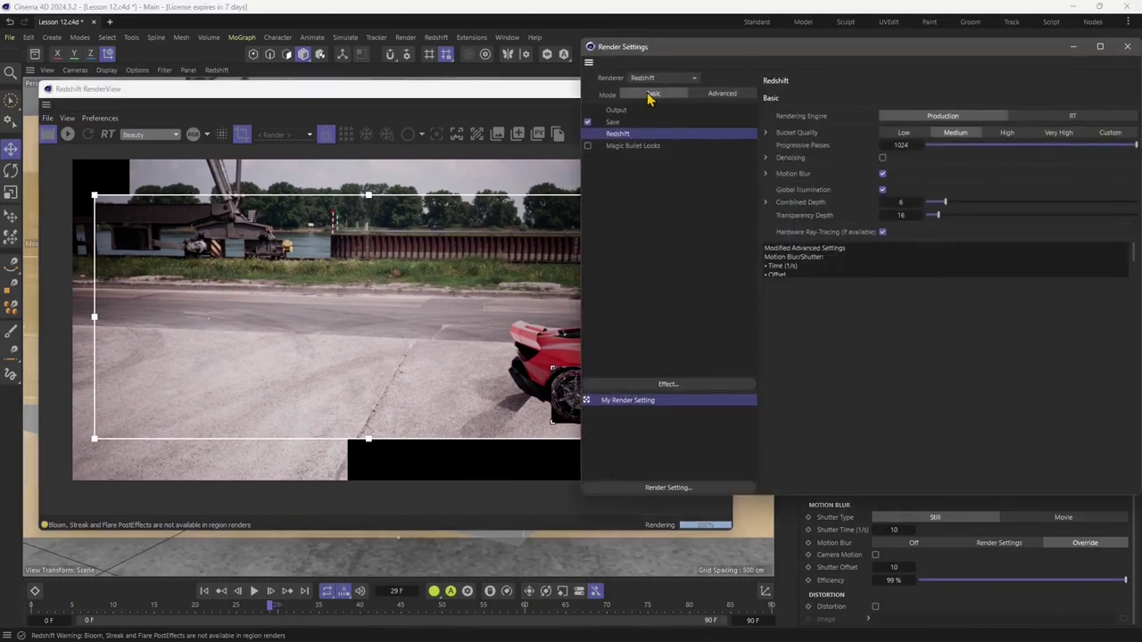
click(618, 111)
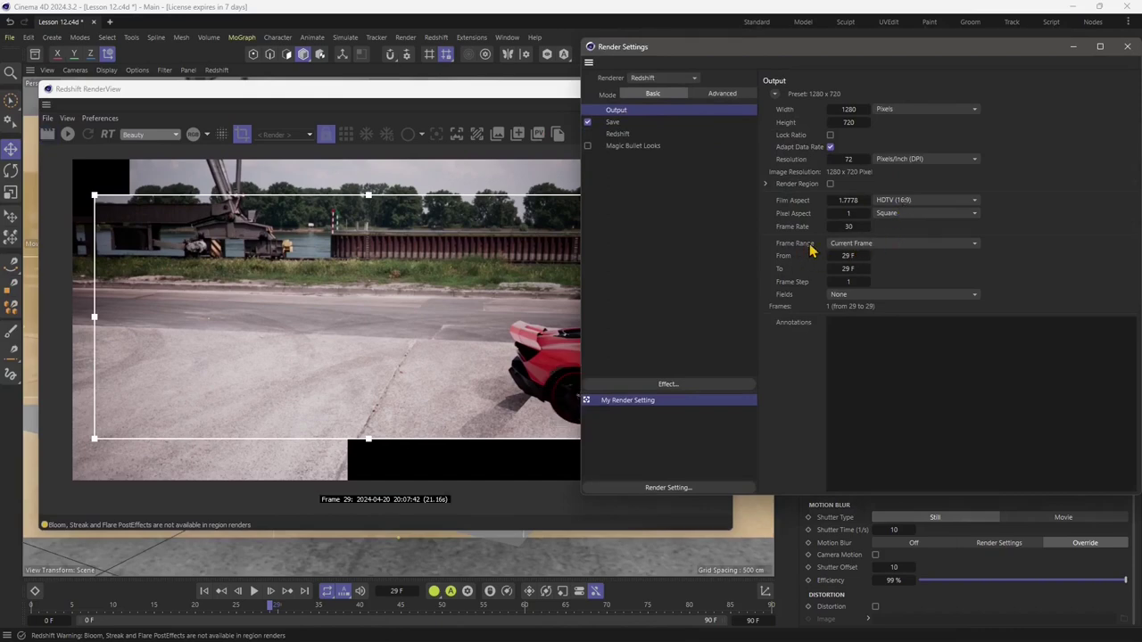
click(852, 247)
click(852, 260)
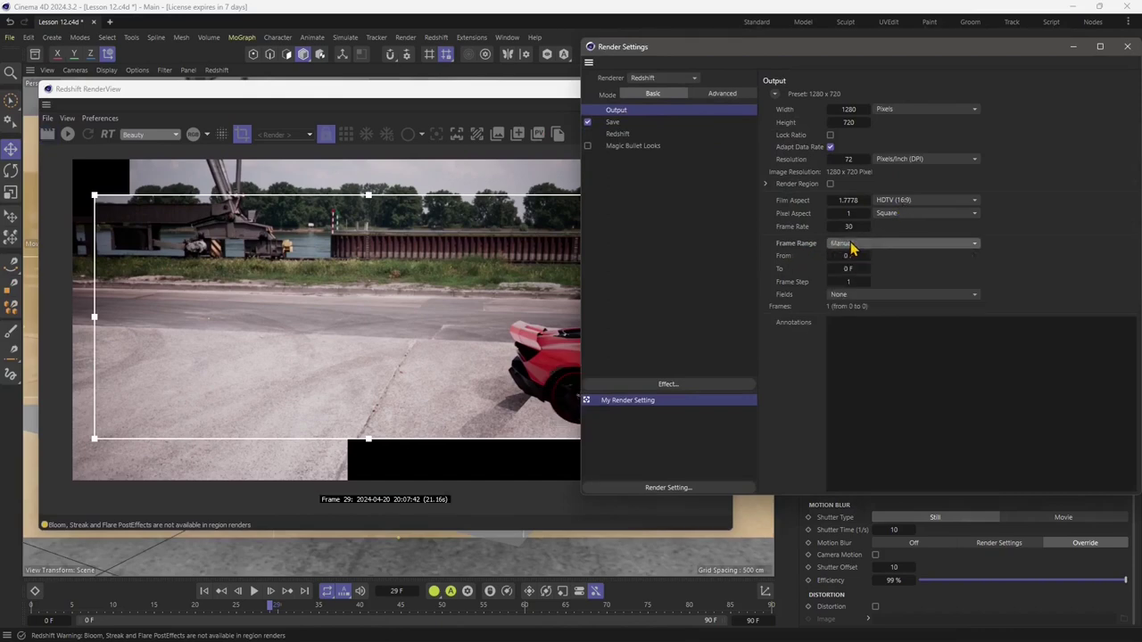
Step: Compare All Frames and Preview Range, then return to Manual starting at frame 29
click(856, 247)
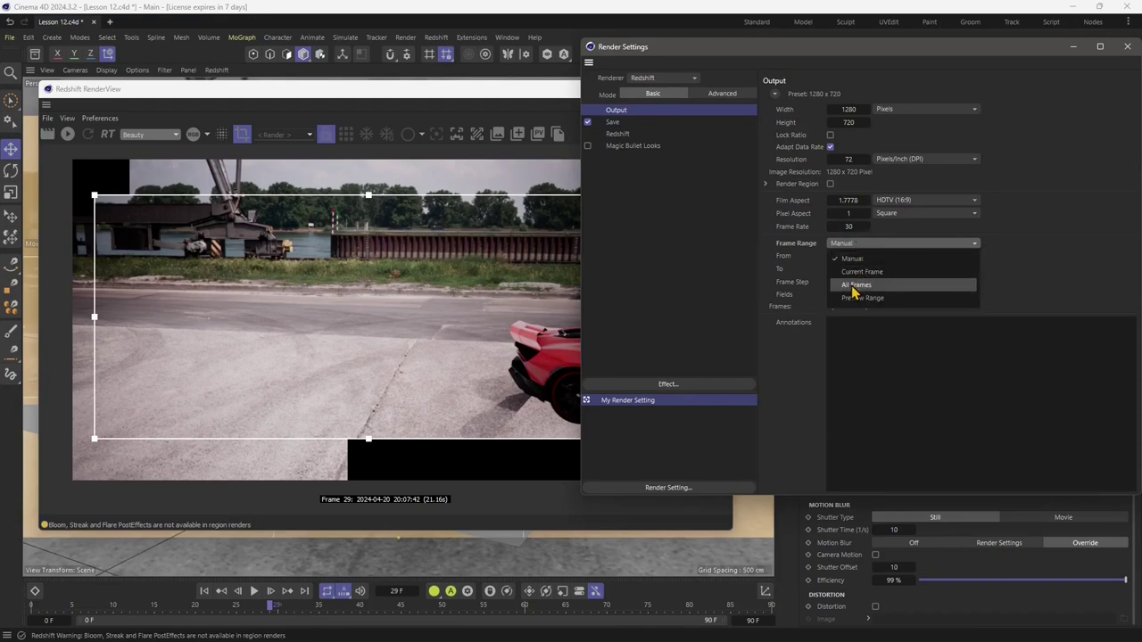
click(866, 286)
click(851, 246)
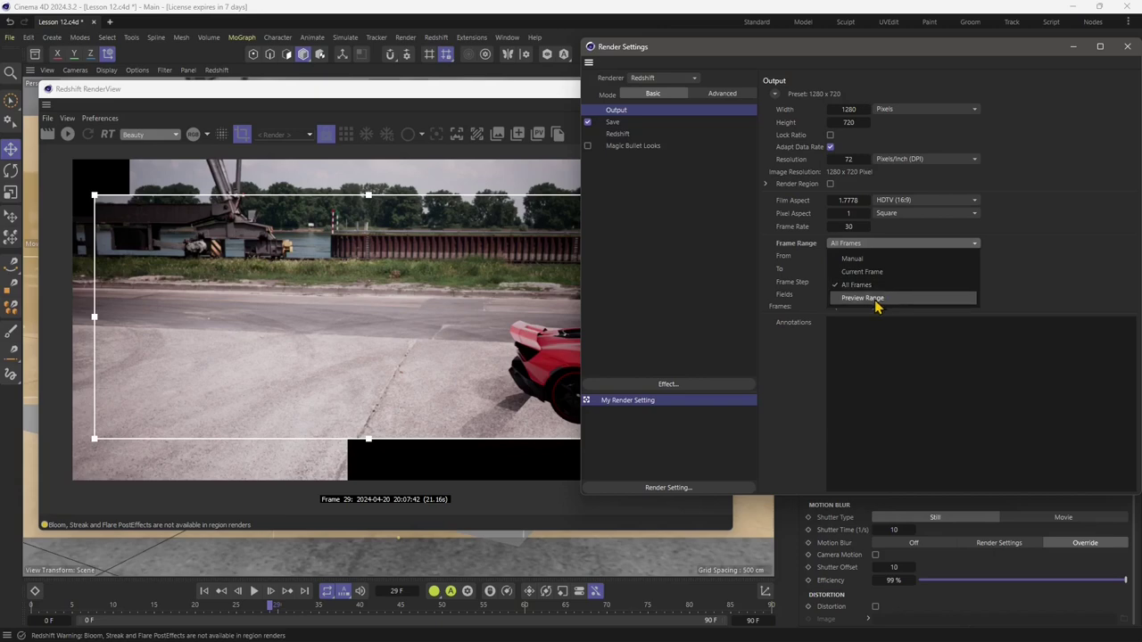
click(875, 299)
click(849, 246)
click(855, 260)
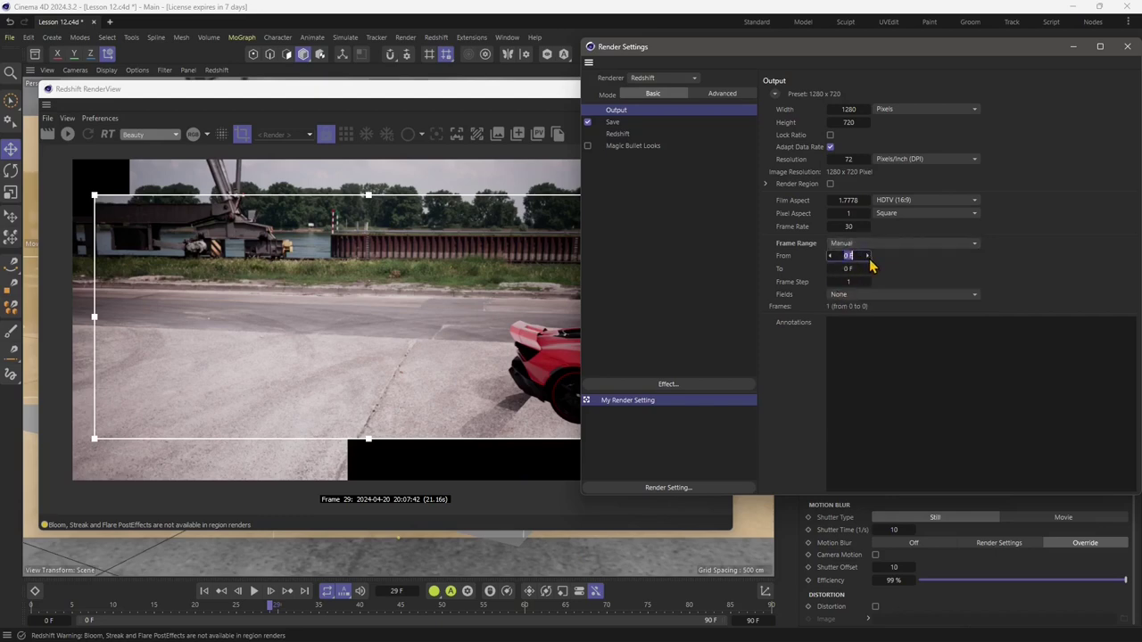
text(29)
key(Tab)
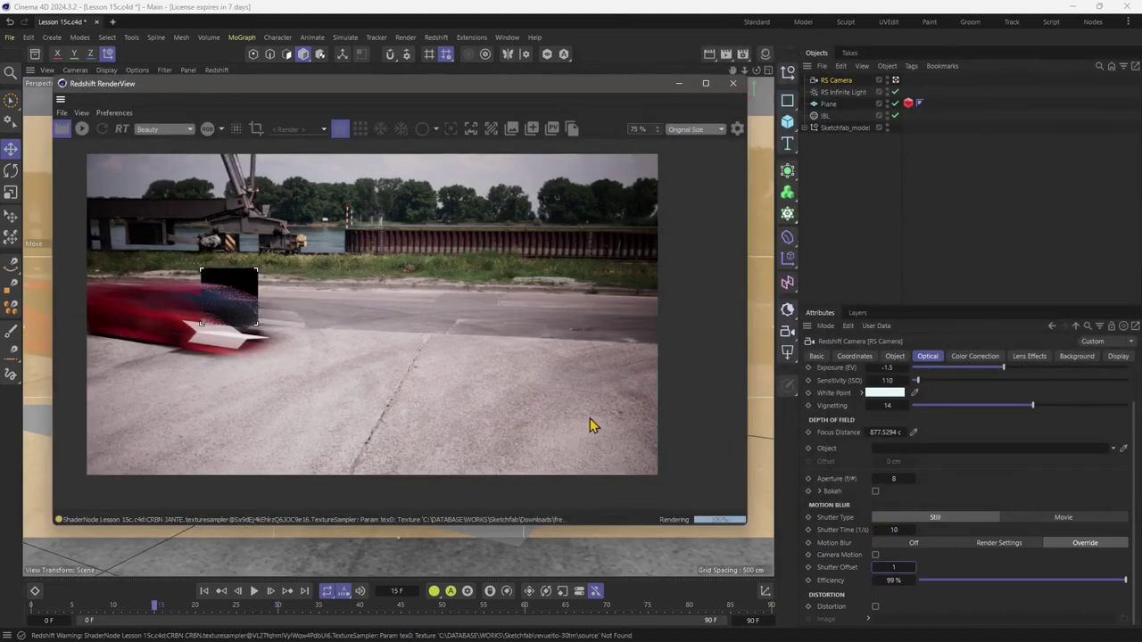
Step: Nudge the shutter offset, set the camera's shutter time to 50, and re-render
drag(914, 576, 916, 576)
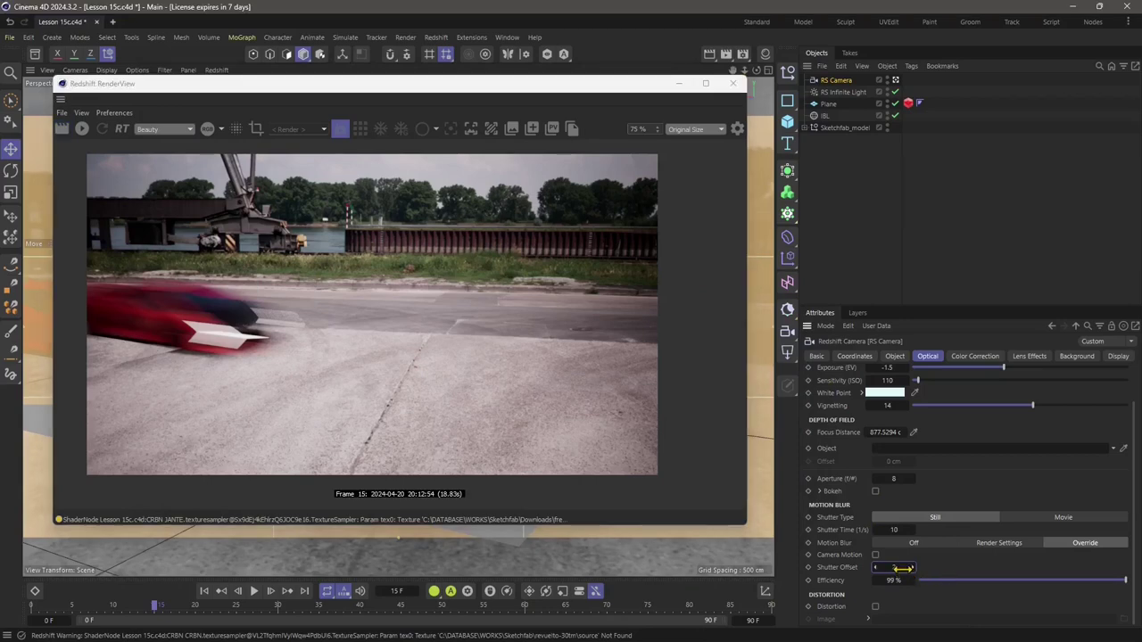
key(Return)
click(890, 529)
text(50)
key(Return)
click(62, 128)
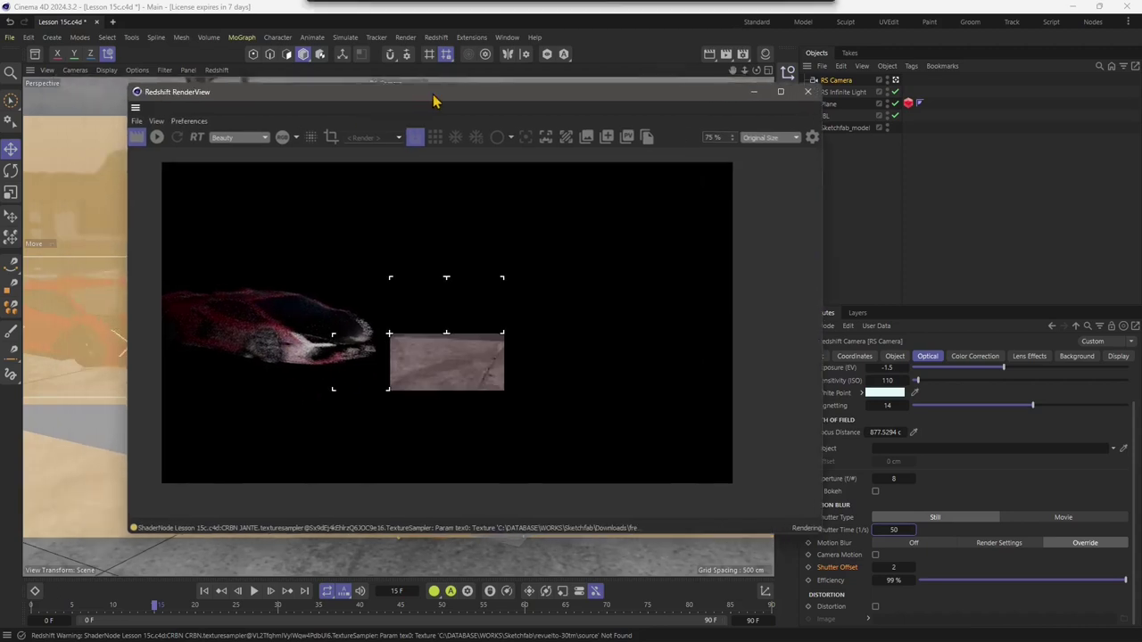
Step: Move the timeline to frame 31, re-render it, and lower the shutter offset to 0
drag(432, 101, 604, 80)
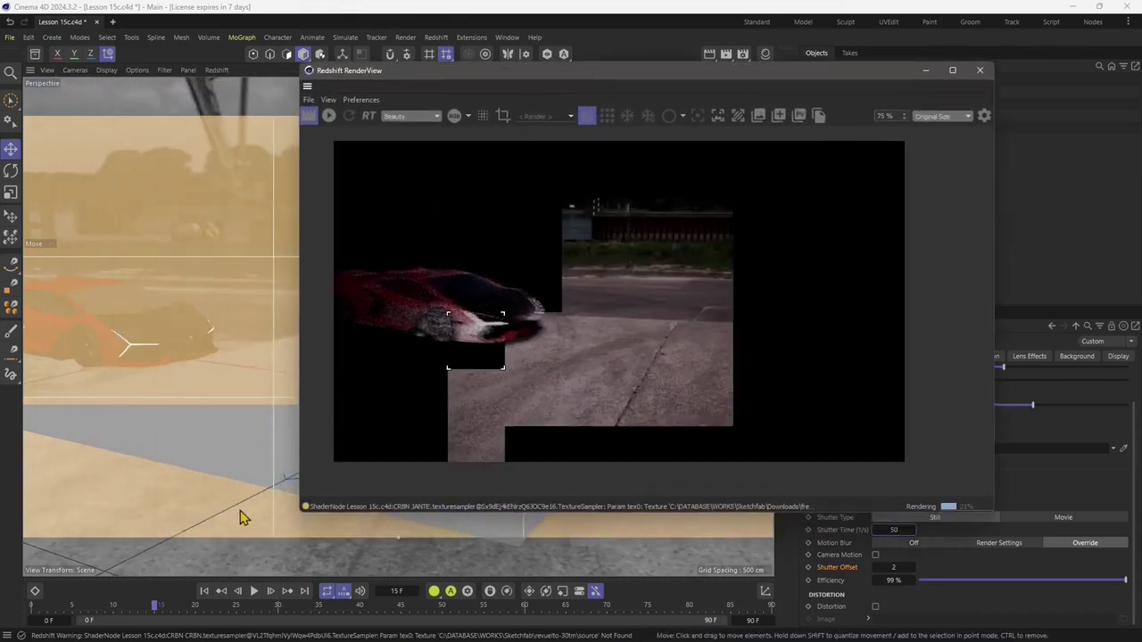
drag(157, 610, 285, 614)
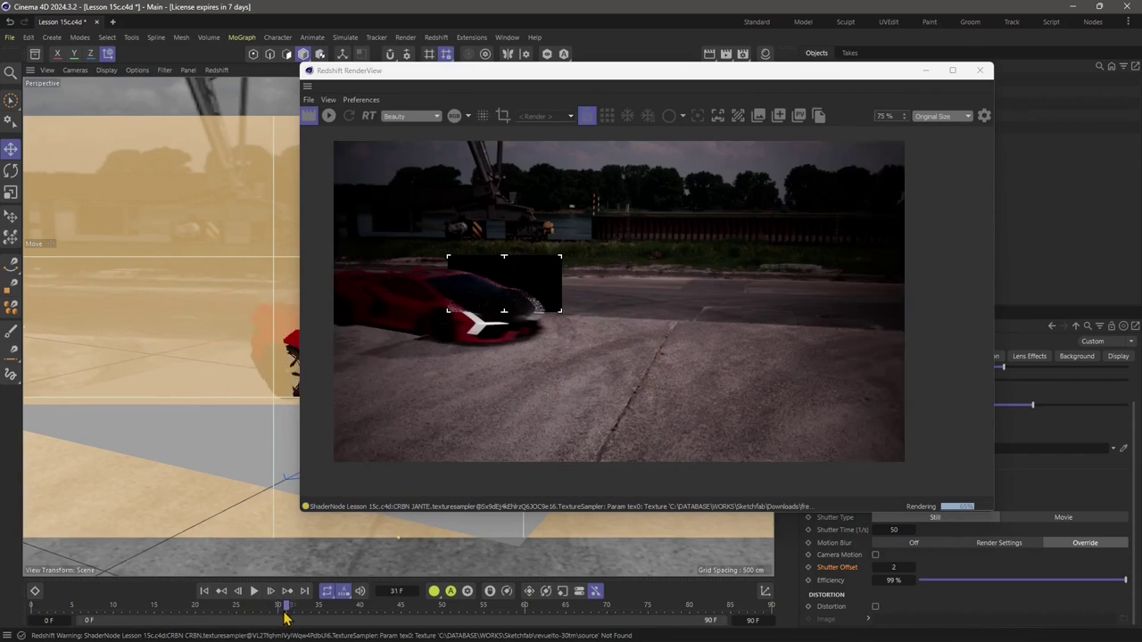
click(583, 88)
drag(577, 79, 335, 77)
click(65, 114)
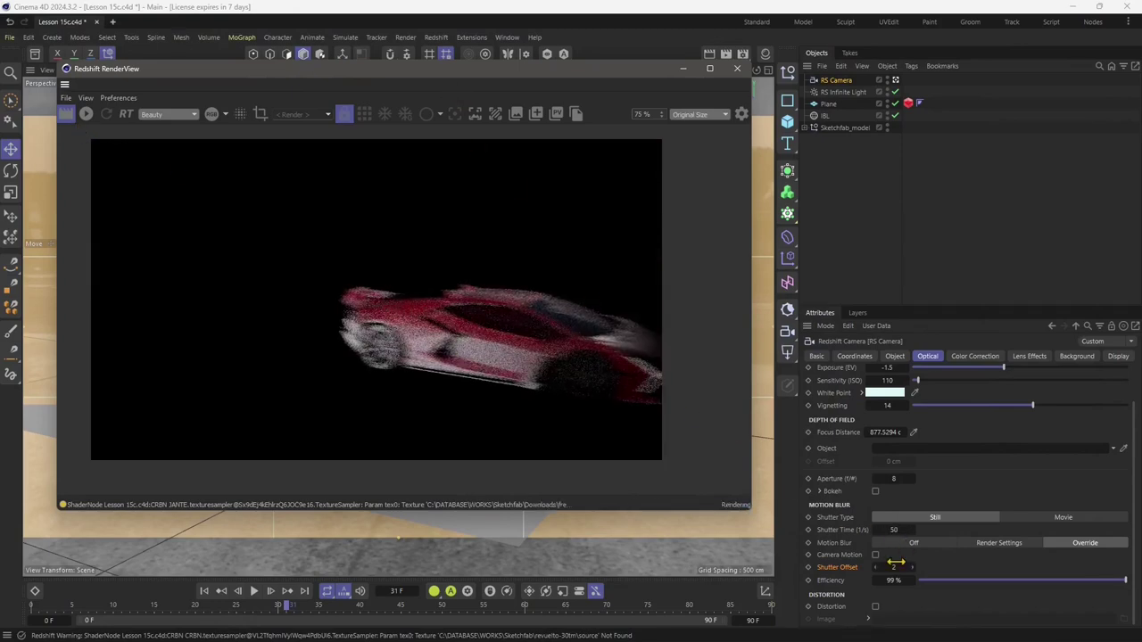
drag(896, 562, 916, 574)
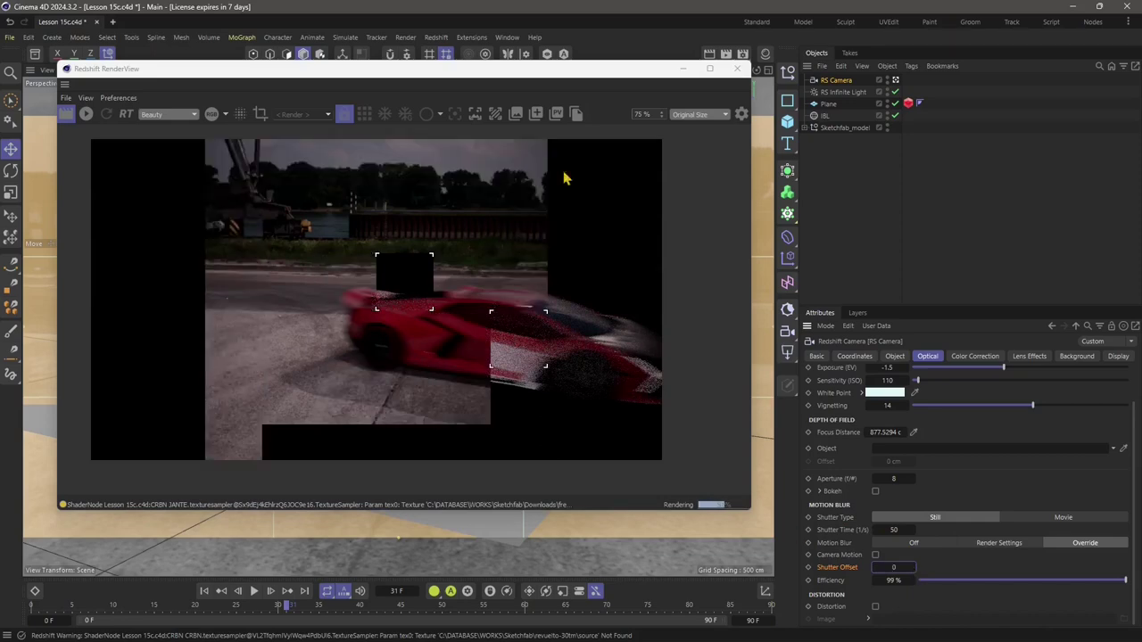
click(370, 82)
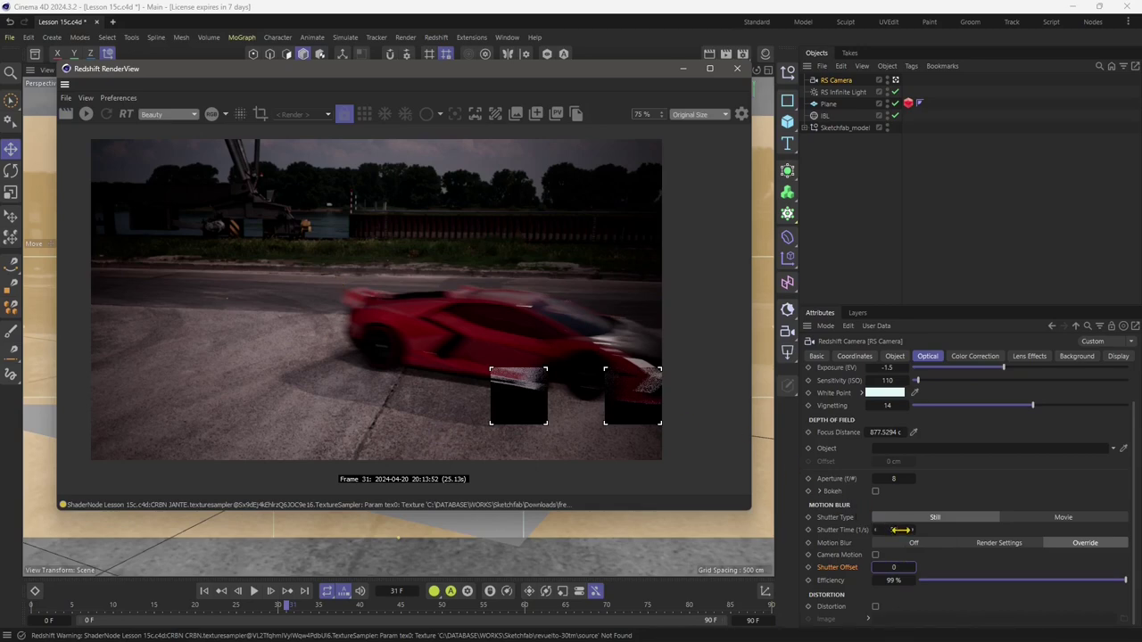
Step: Restart the render and set the RS Camera aperture (f/#) to 4
key(ctrl+r)
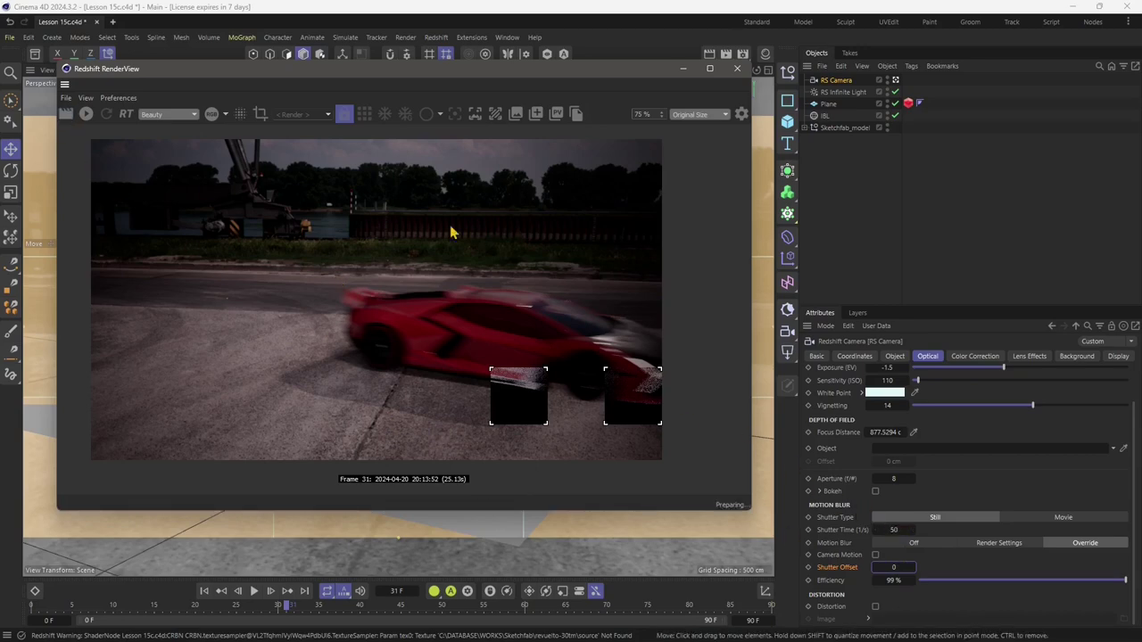
click(895, 478)
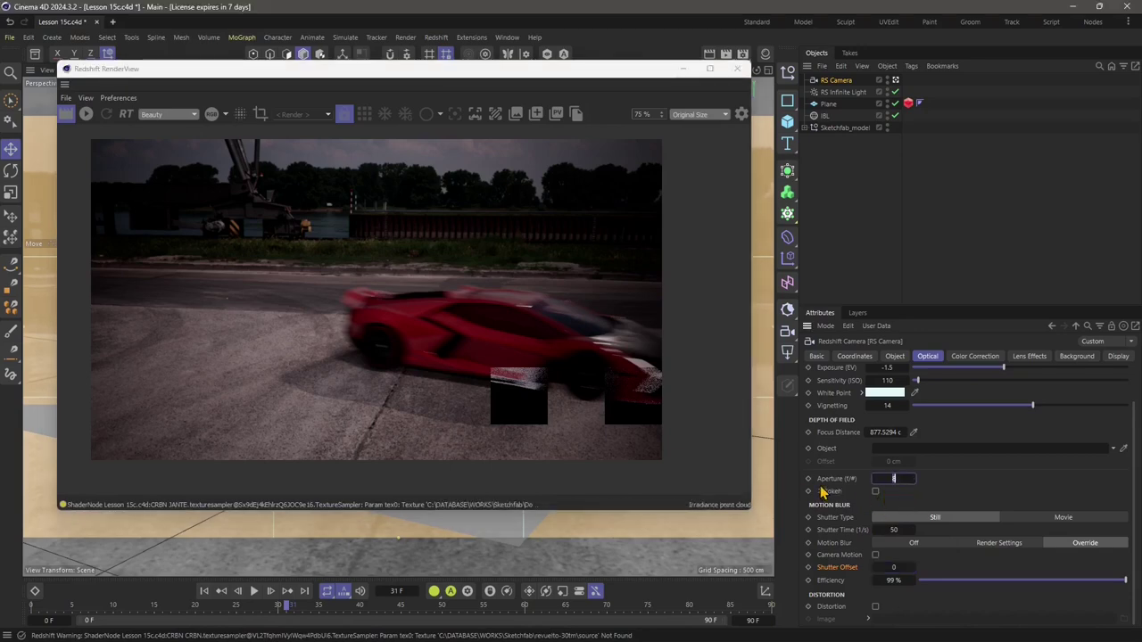
text(4)
key(Return)
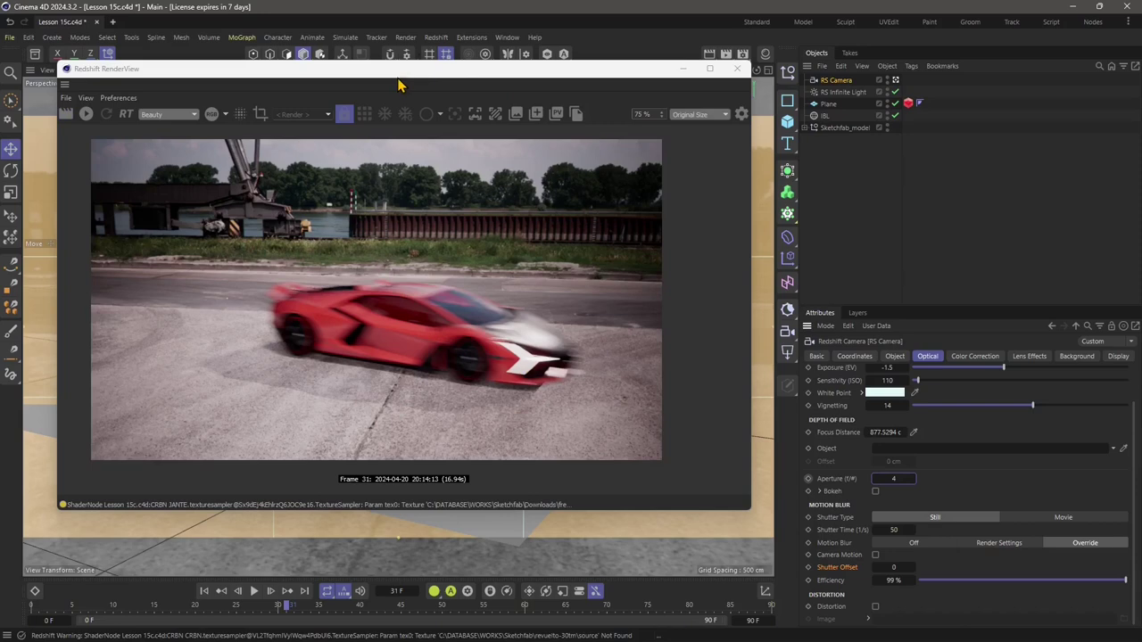
Step: Move the RenderView aside and split the viewport into Perspective and Right views
scroll(1019, 467, up, 2)
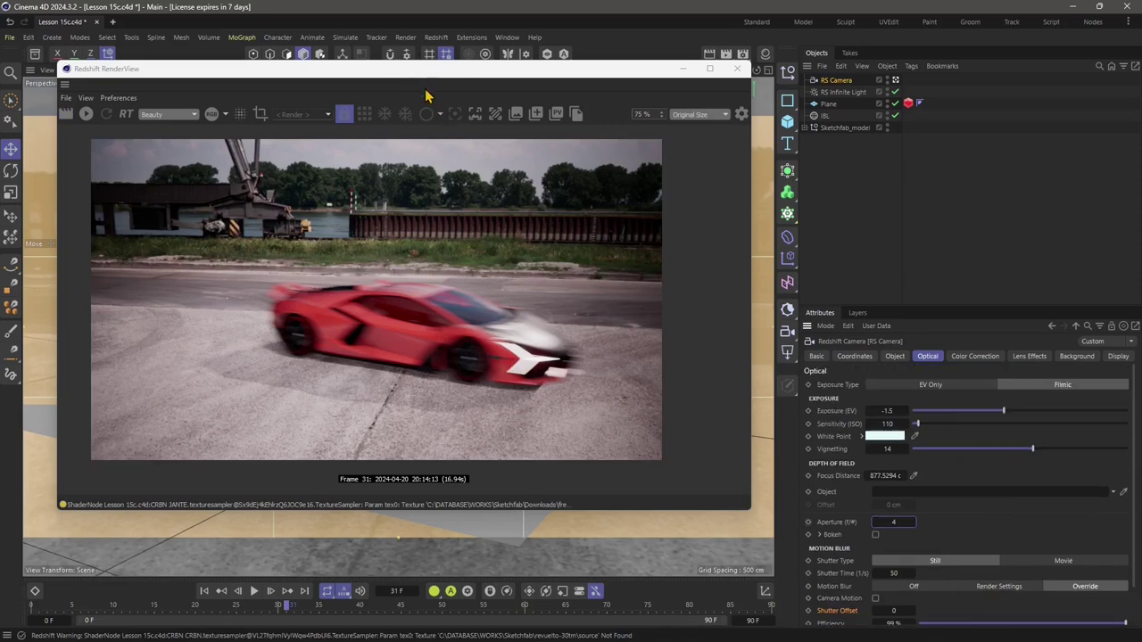
drag(419, 82, 793, 103)
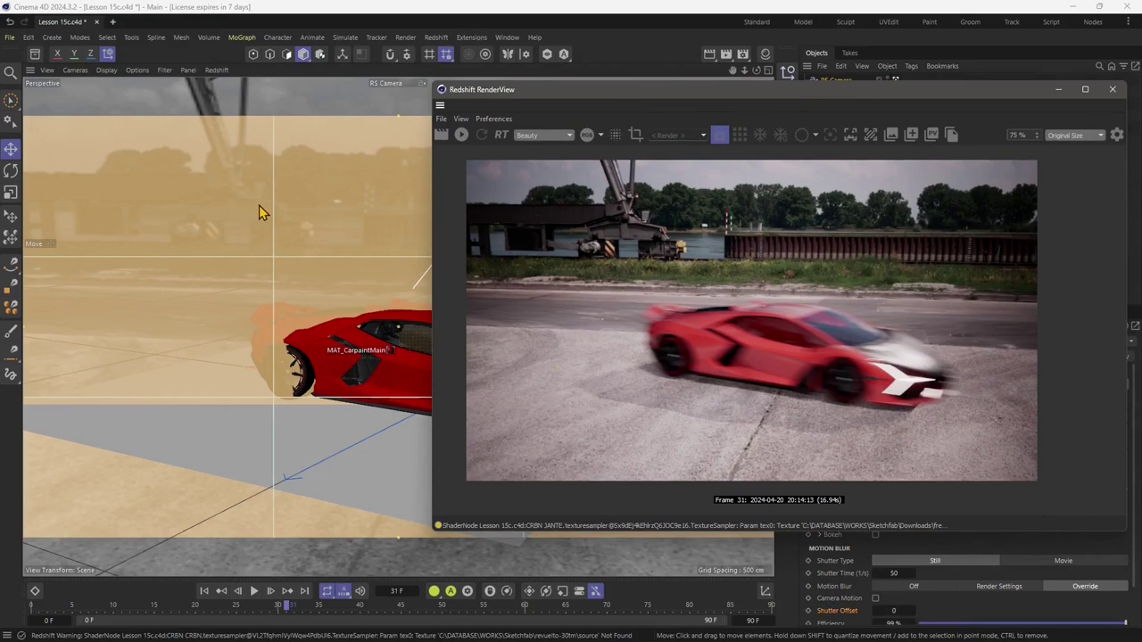
middle_click(282, 166)
drag(544, 97, 319, 97)
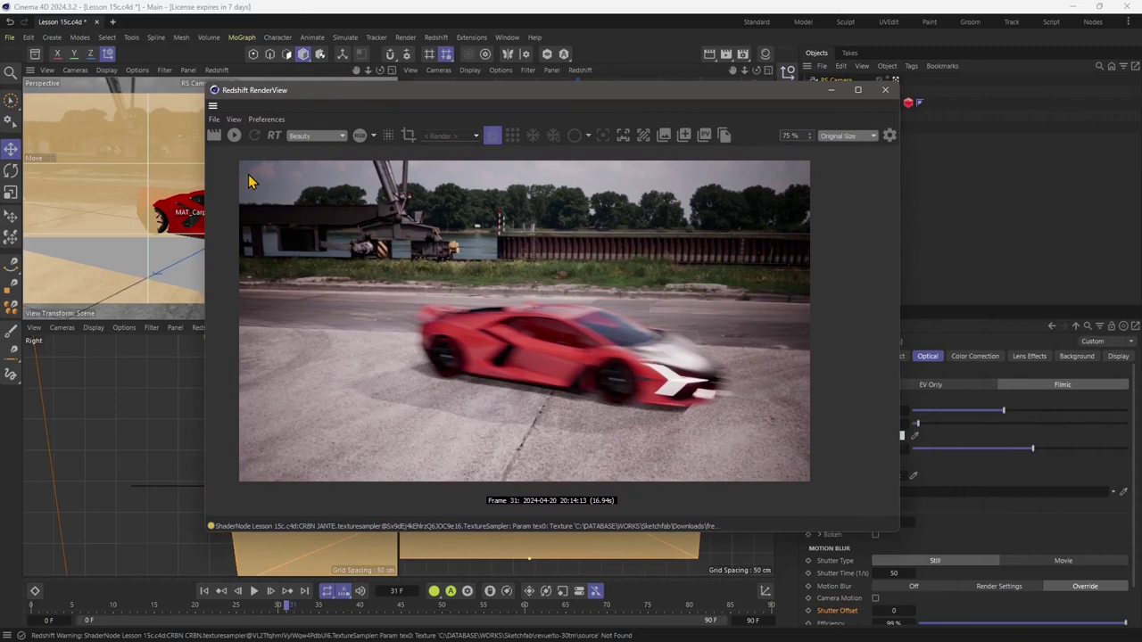
Step: In RenderView's Optical post-effects, lower exposure to -2.2 and tint the whitepoint slightly cyan
click(888, 135)
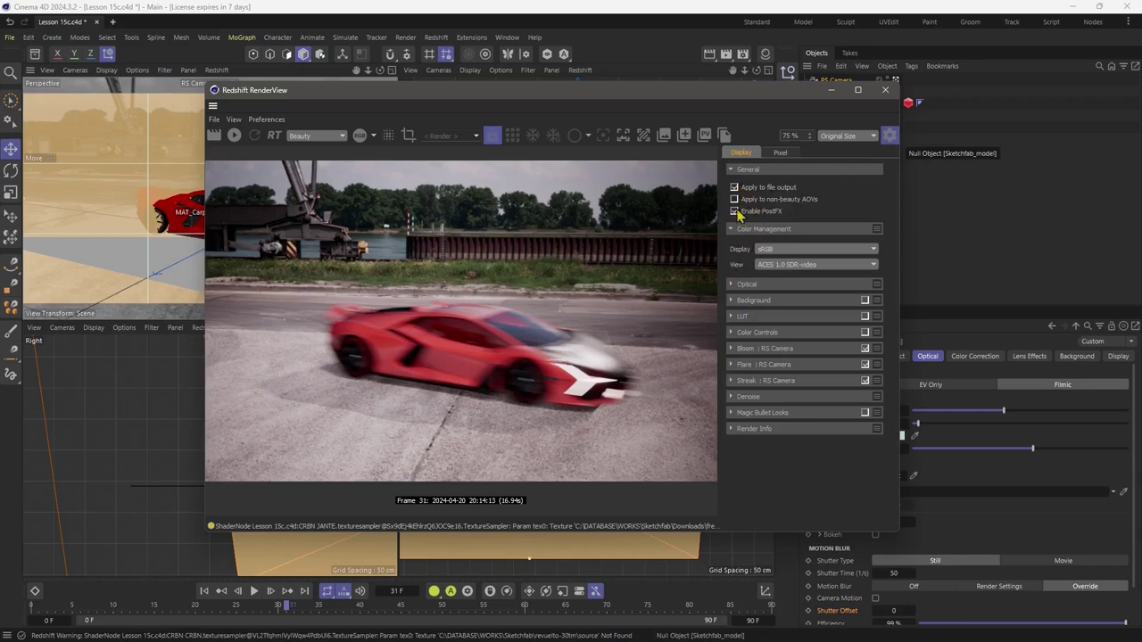
click(732, 169)
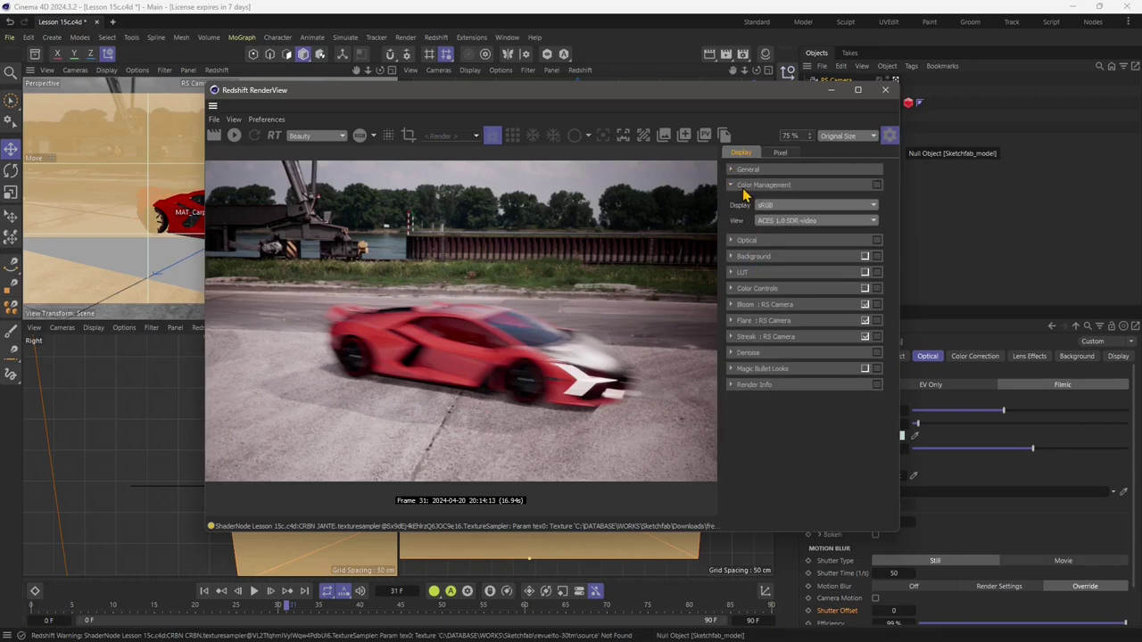
click(732, 185)
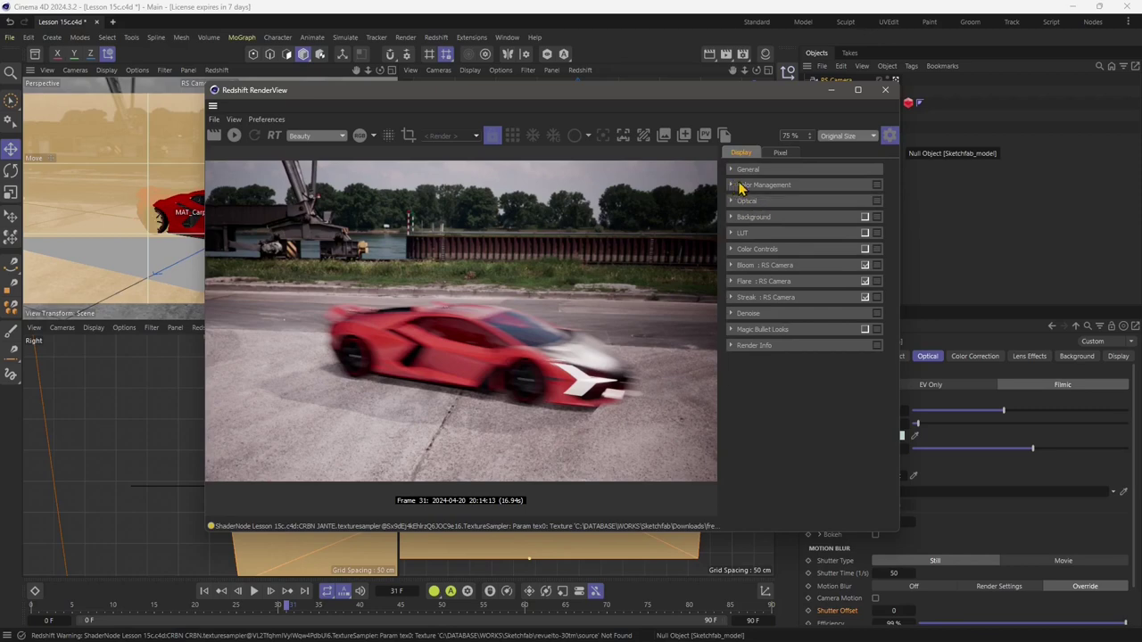
click(731, 202)
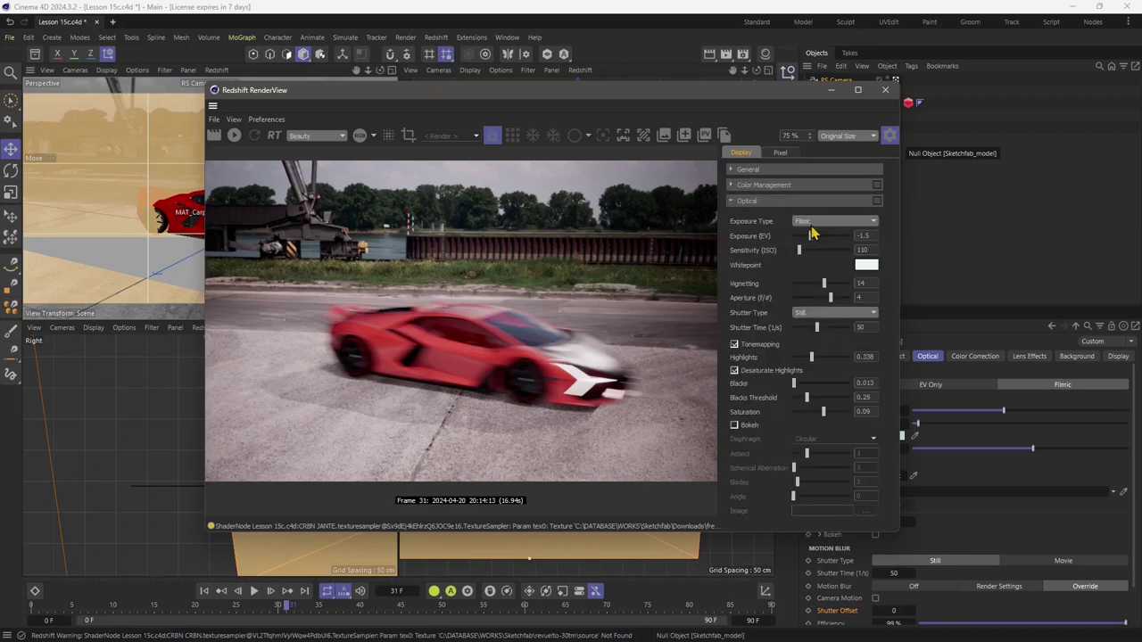
drag(810, 243, 801, 255)
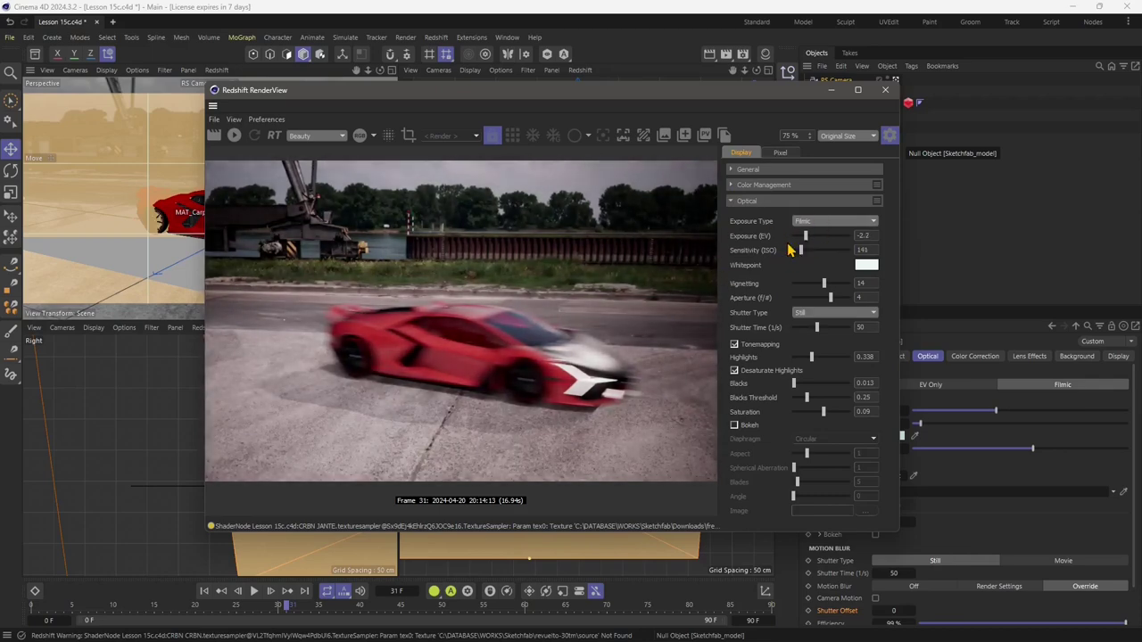
click(866, 265)
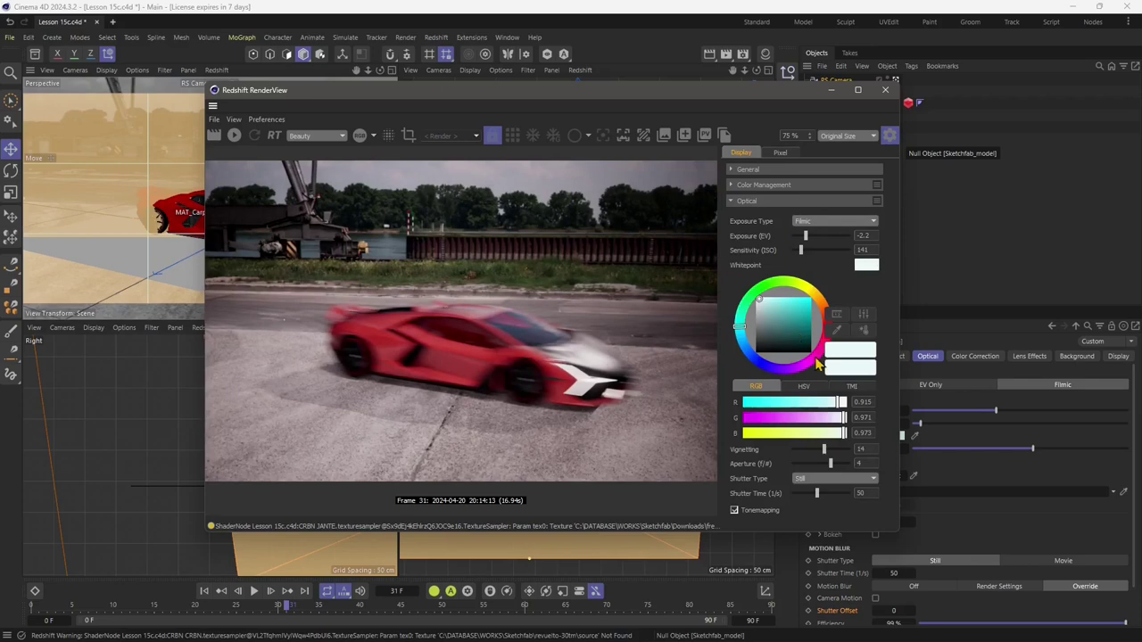
drag(742, 331, 767, 302)
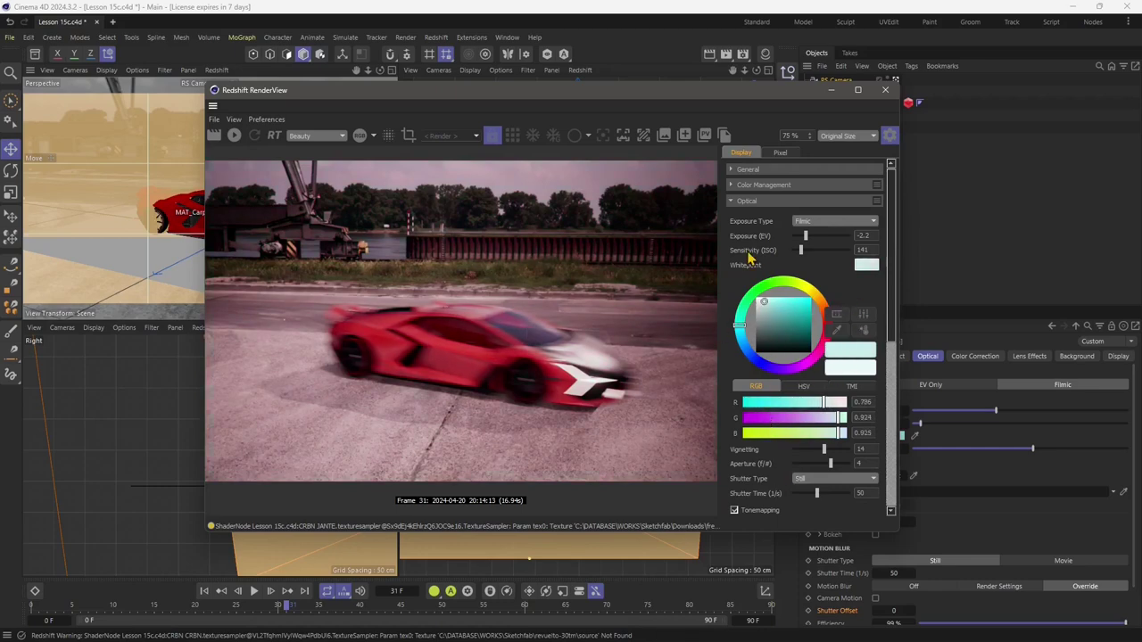
Step: Set vignetting to 16.4, aperture to 3.64 and shutter time to 57.9
drag(821, 458, 833, 457)
scroll(763, 480, down, 2)
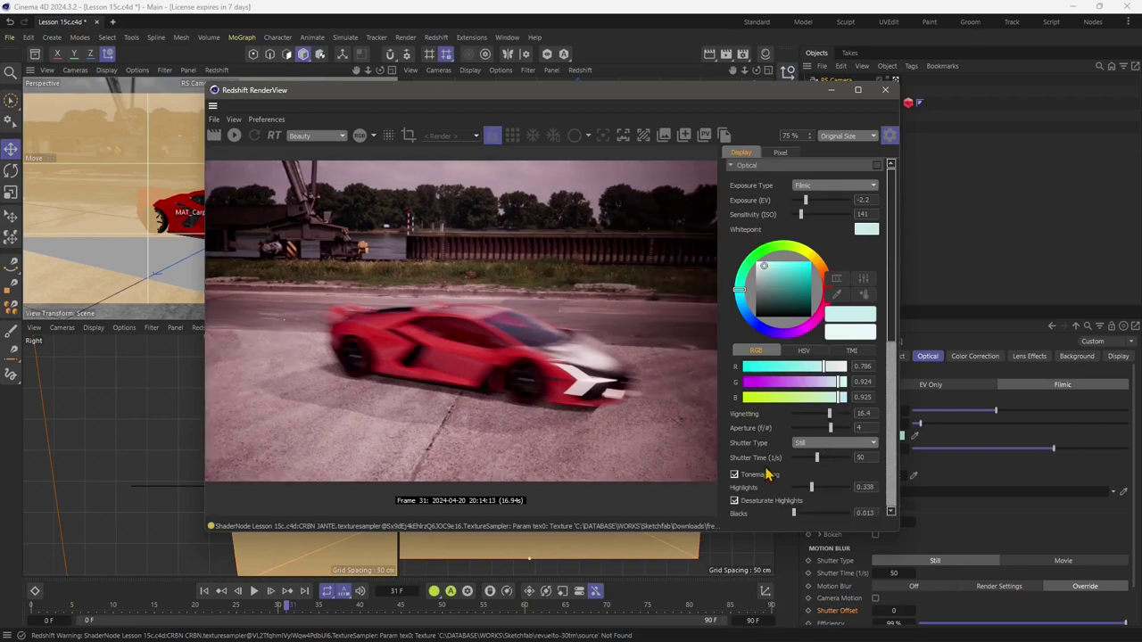
drag(833, 401, 831, 401)
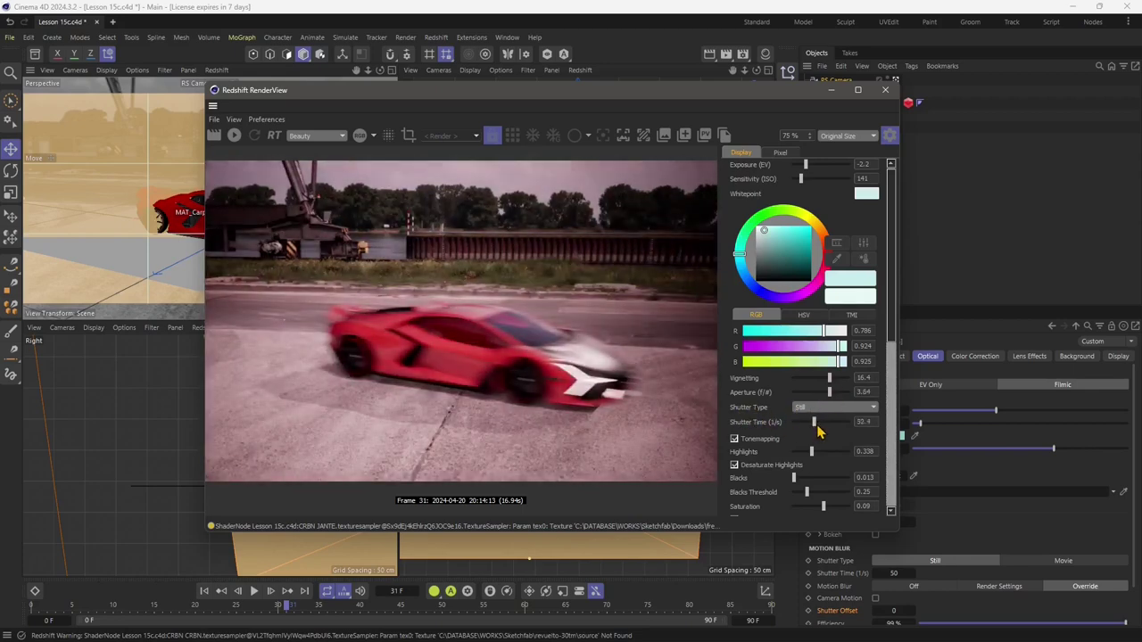
drag(818, 431, 821, 431)
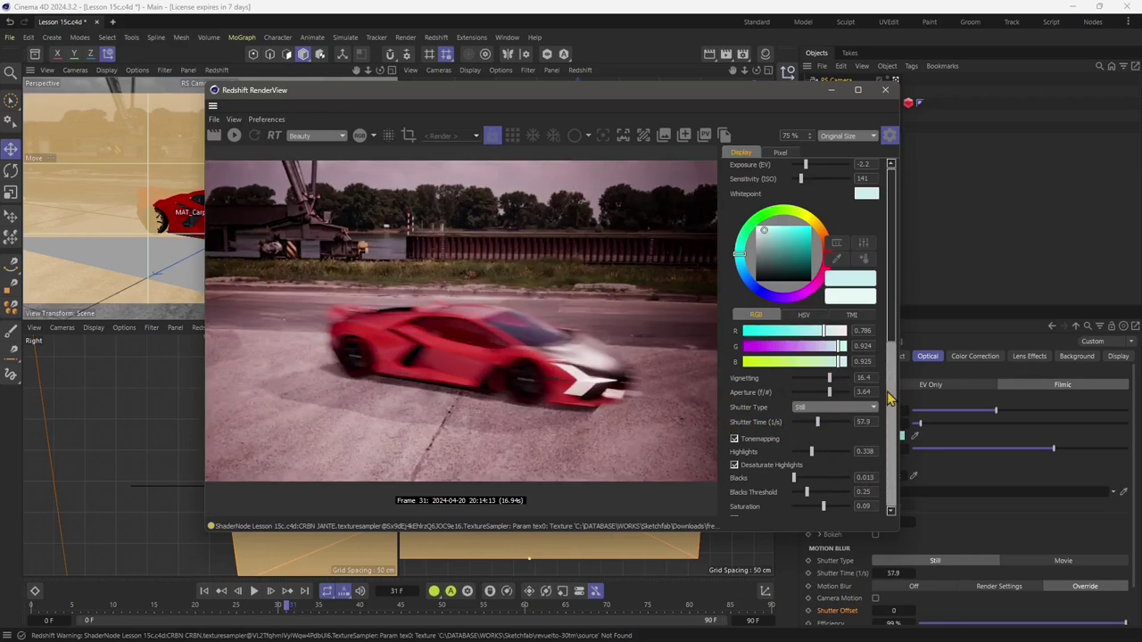
drag(893, 333, 1111, 340)
drag(588, 94, 436, 98)
scroll(861, 460, down, 1)
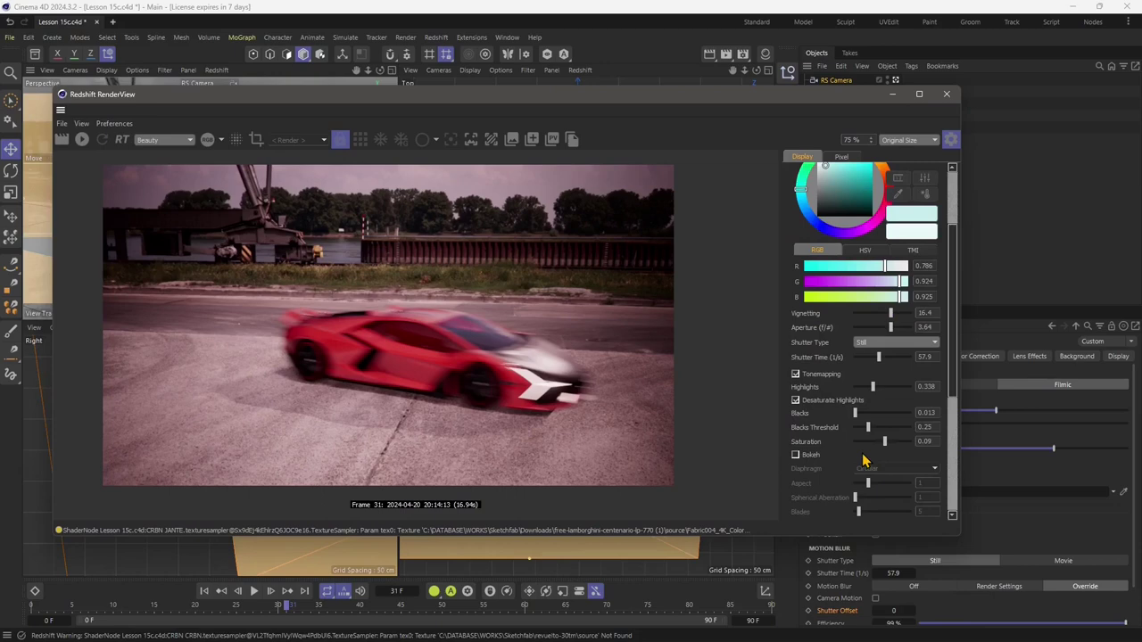
Step: Enable bokeh with an Image diaphragm, aspect 0.731 and spherical aberration 19.4
click(794, 456)
scroll(858, 463, down, 1)
mouse_move(867, 448)
mouse_down()
mouse_move(878, 451)
mouse_move(863, 455)
mouse_up()
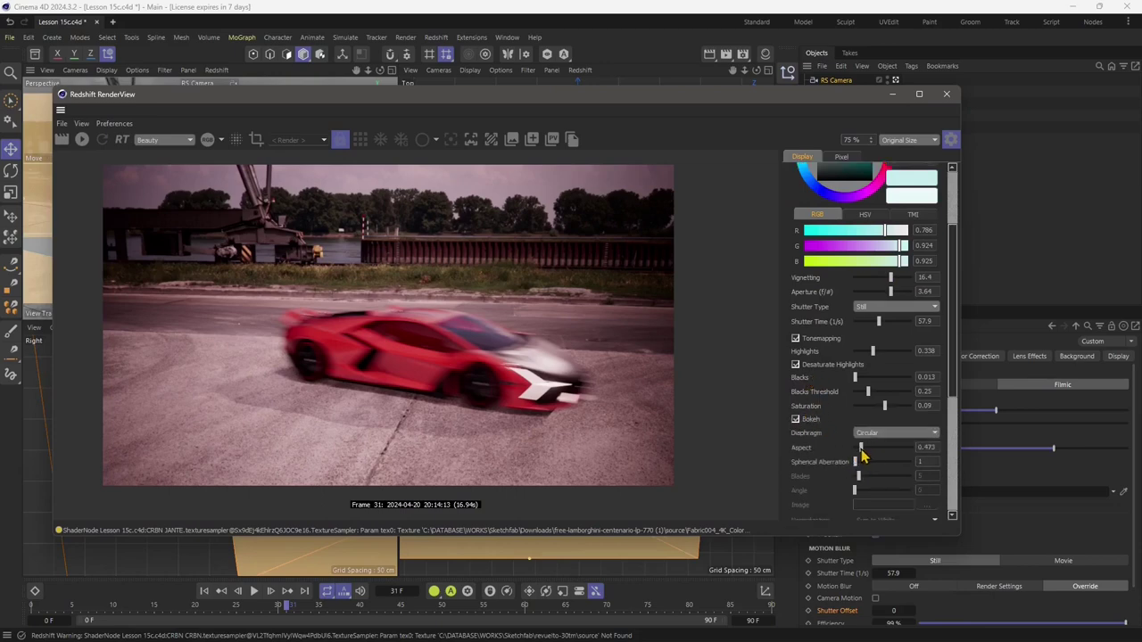
click(871, 434)
click(869, 448)
drag(855, 462, 863, 471)
click(868, 435)
click(870, 460)
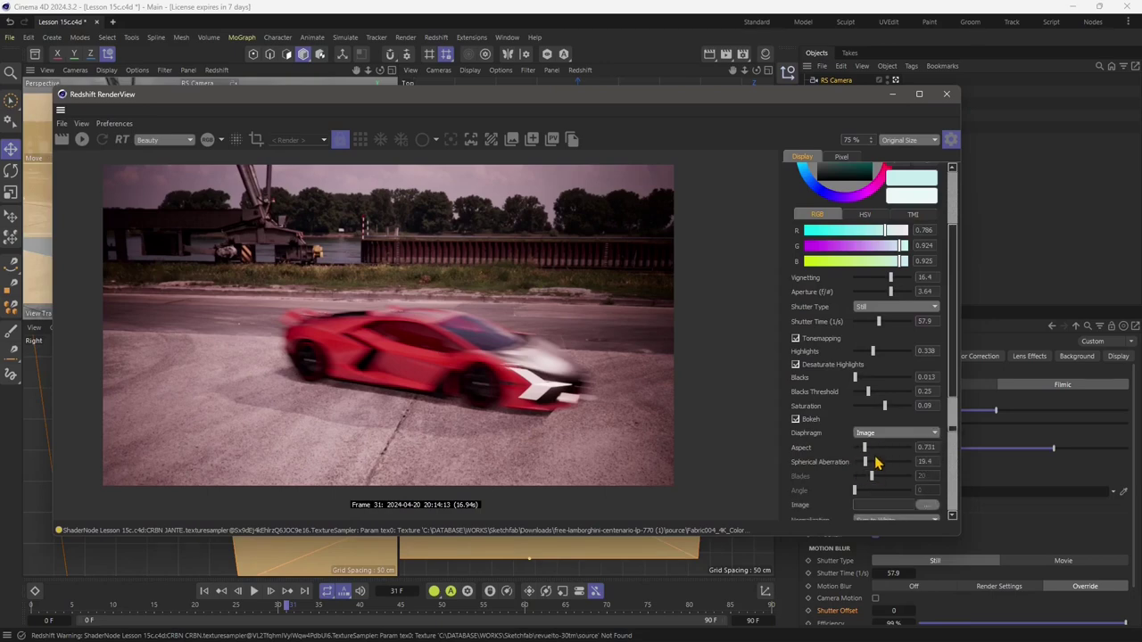
Step: Compare bloom off and on, then set flare threshold 12.6 and softness 0.243
scroll(928, 482, down, 4)
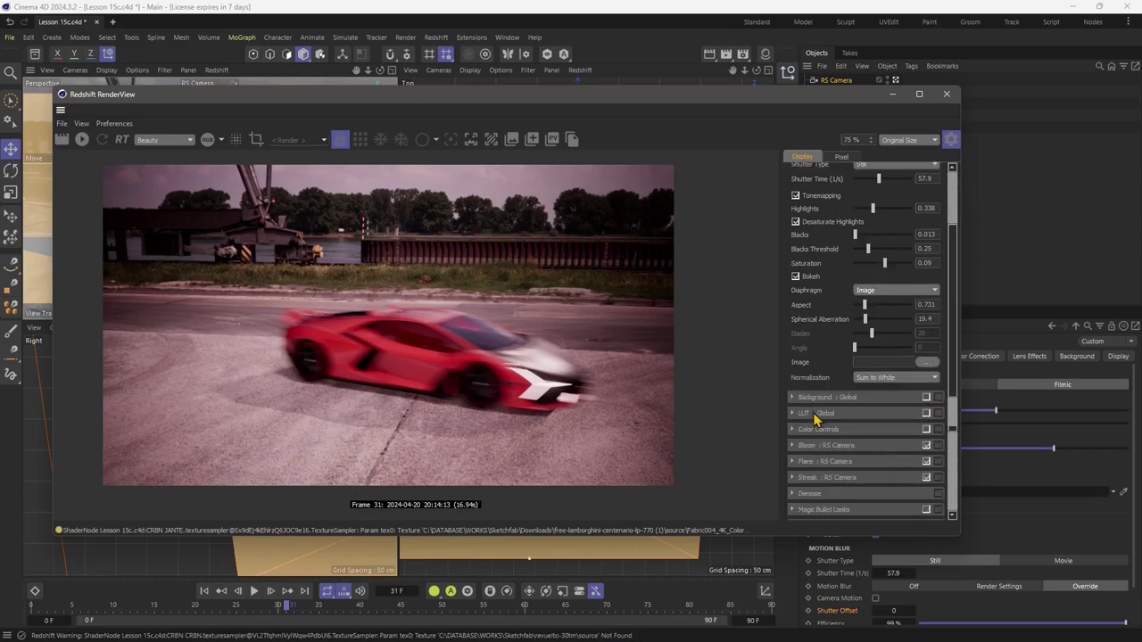
scroll(859, 438, down, 1)
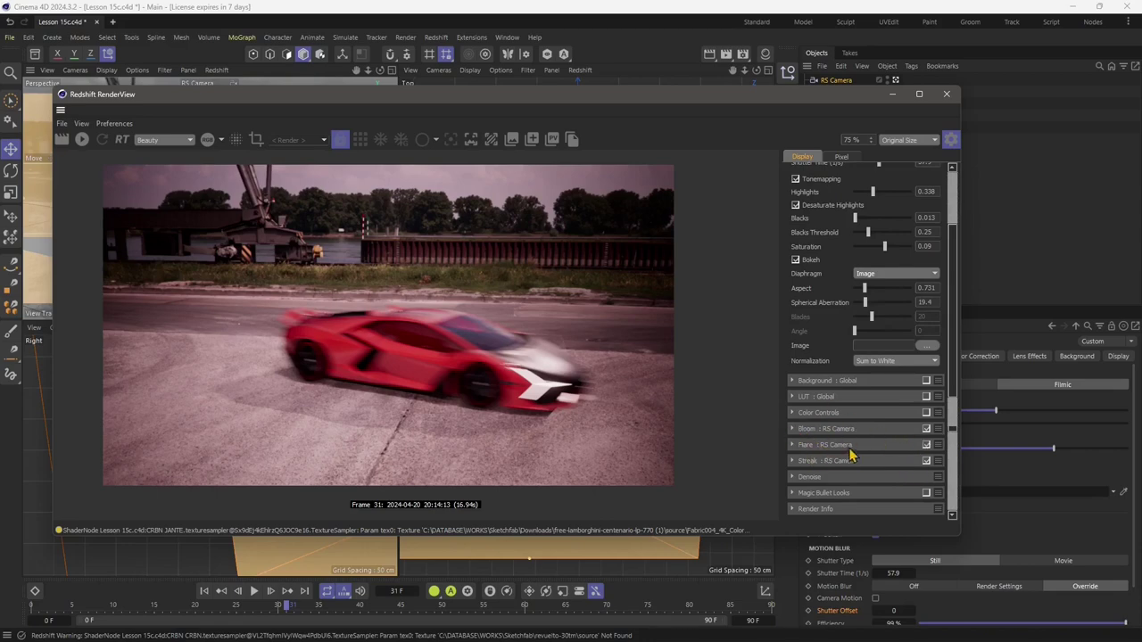
click(926, 429)
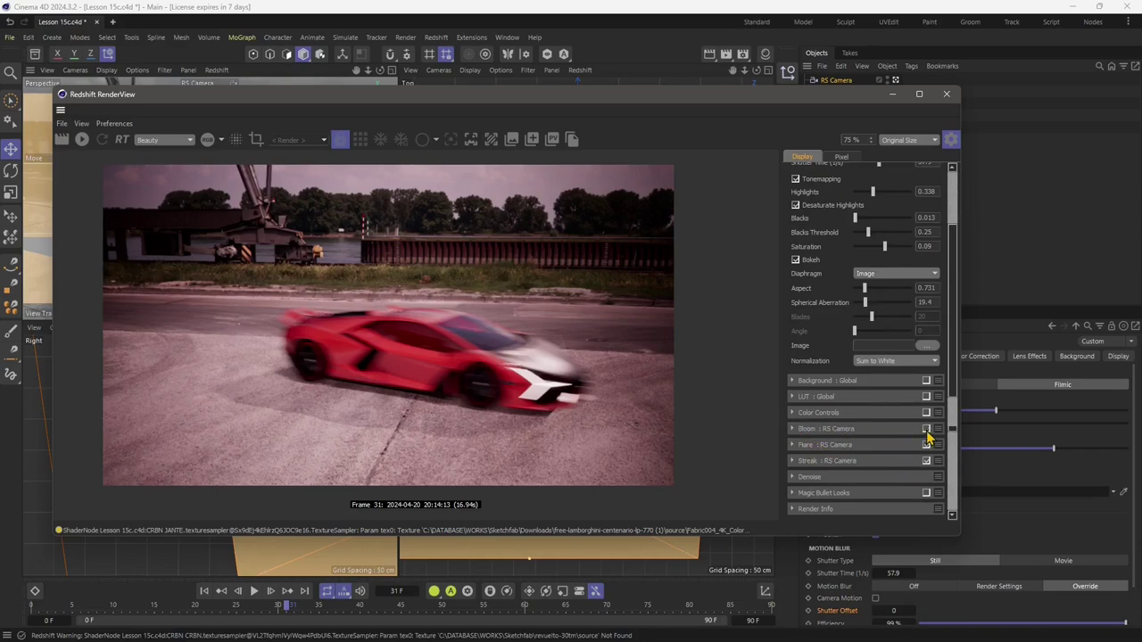
click(926, 429)
click(807, 446)
drag(852, 466, 858, 479)
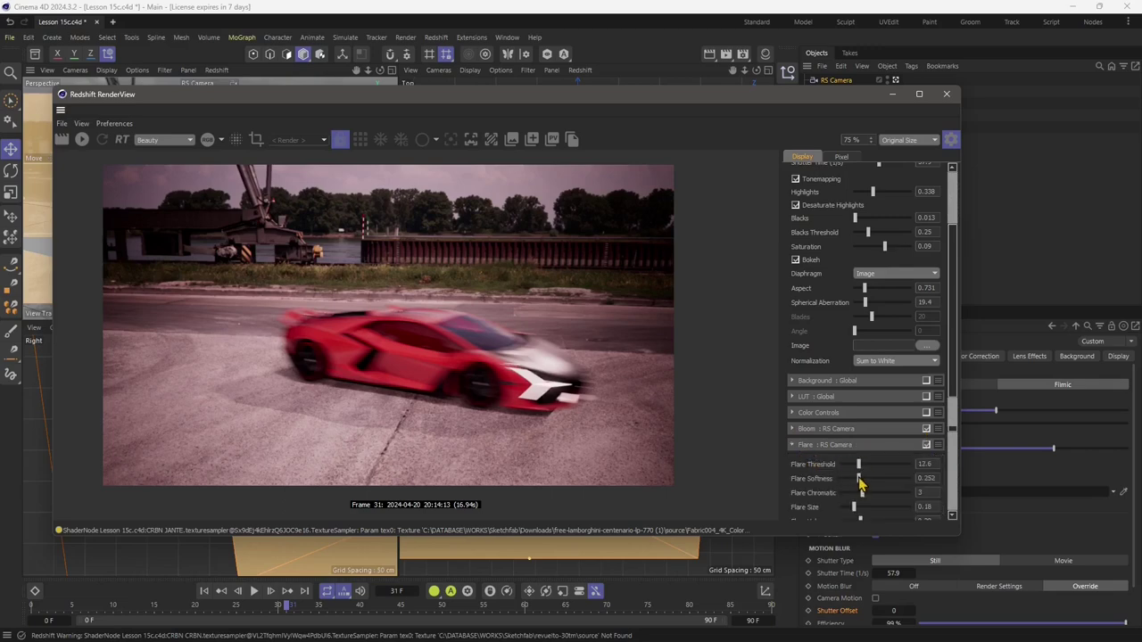
scroll(821, 433, down, 3)
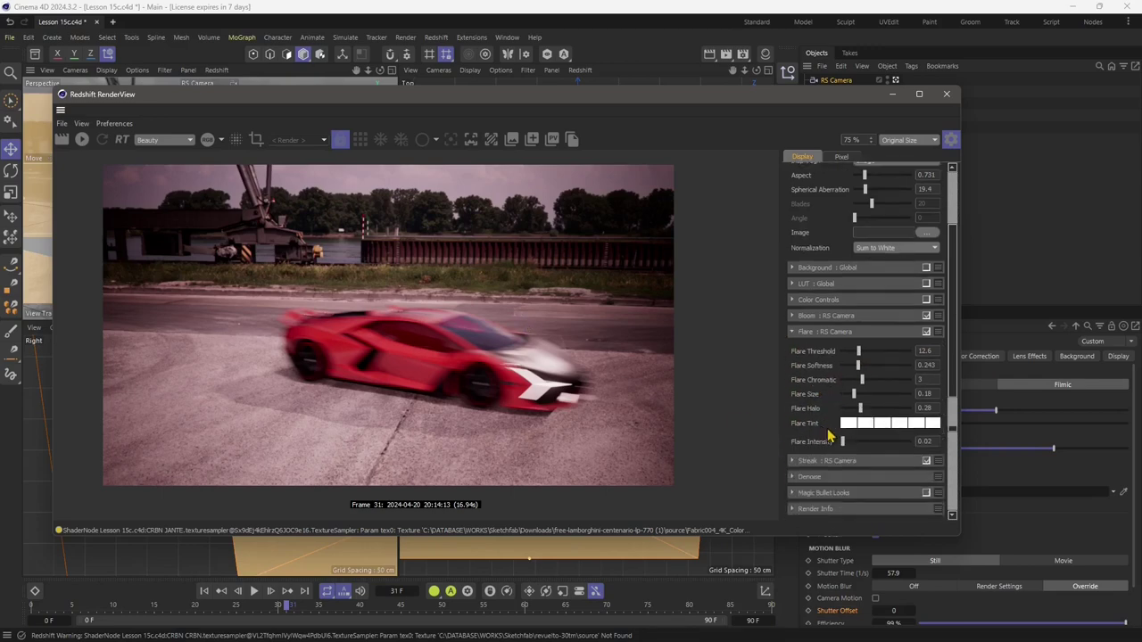
Step: Enable OptiX denoising with a bucket overhead of 17
click(835, 479)
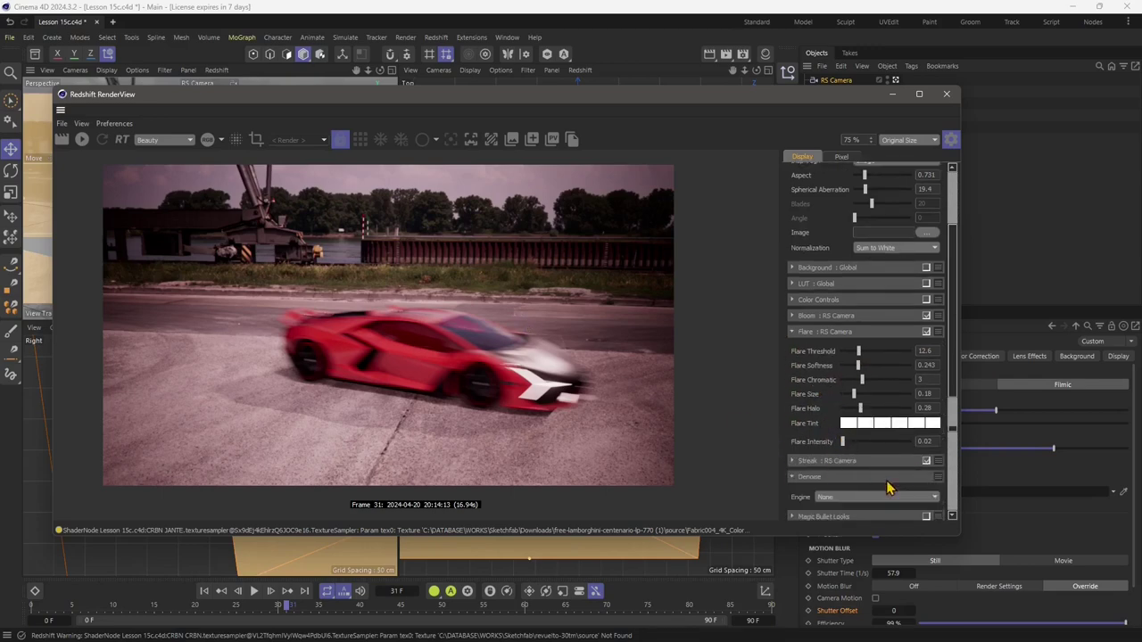
scroll(835, 482, down, 1)
click(827, 479)
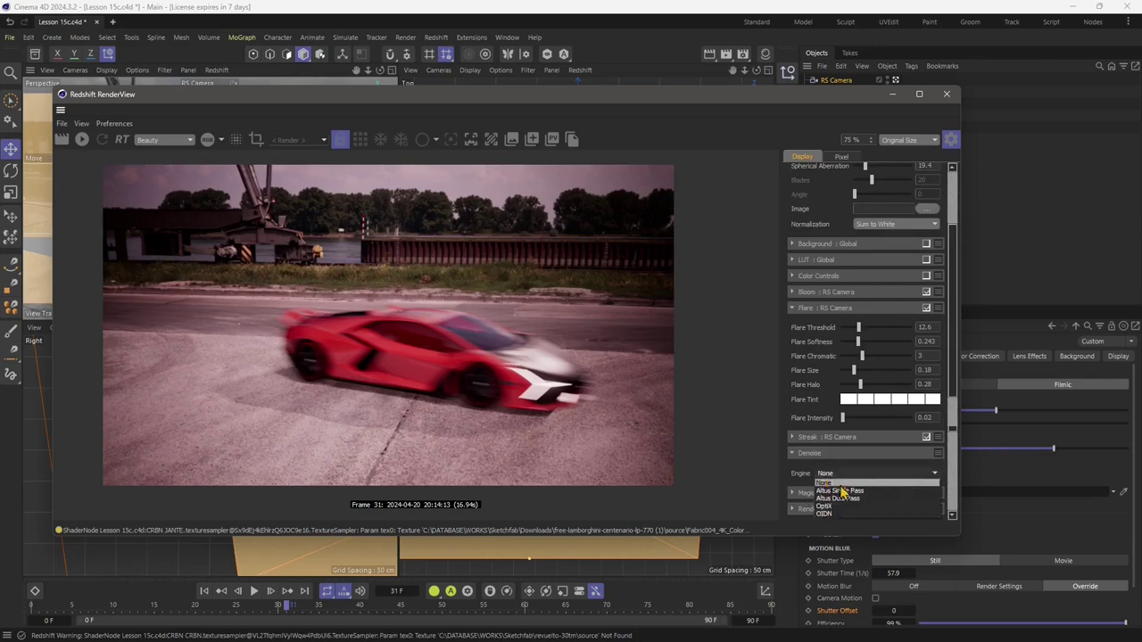
click(836, 507)
scroll(852, 489, down, 2)
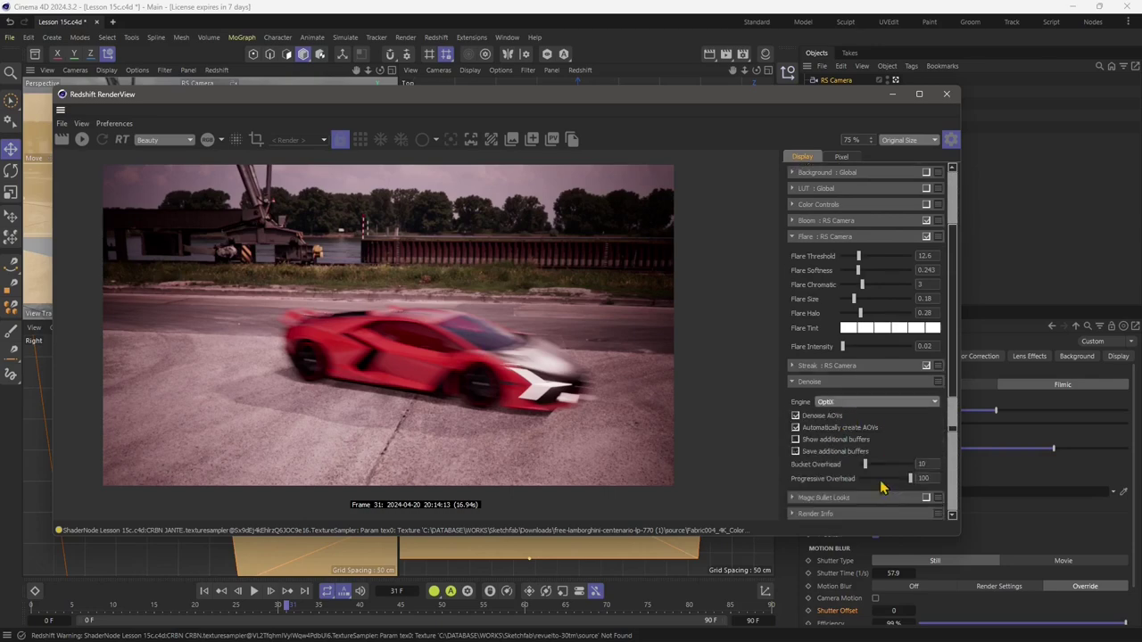
drag(866, 461, 870, 460)
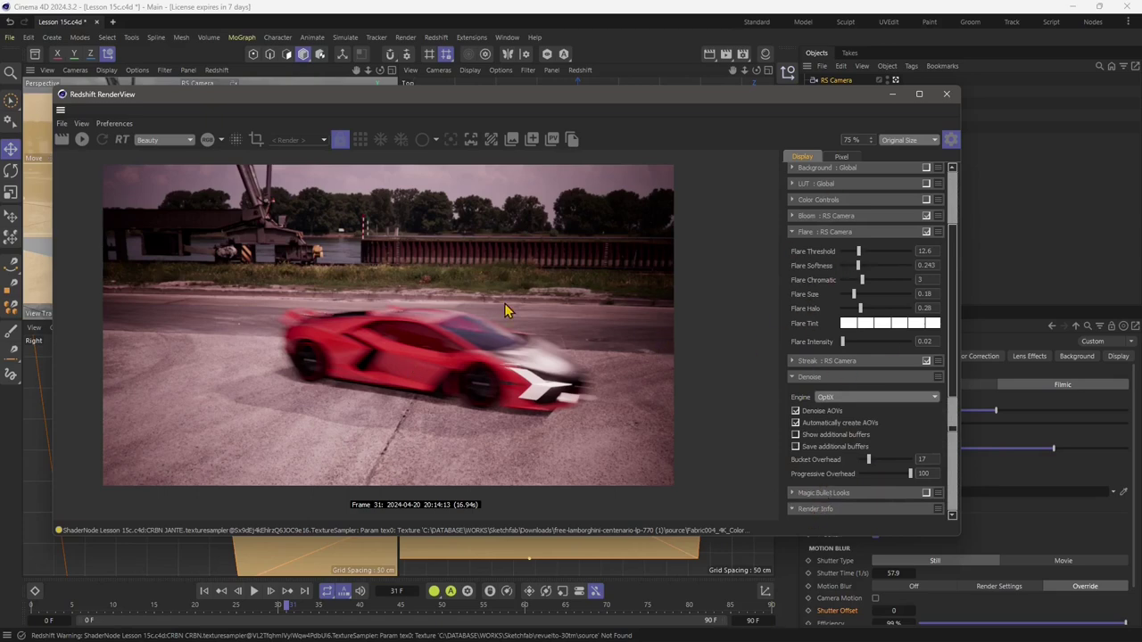
scroll(531, 325, up, 1)
scroll(450, 362, up, 1)
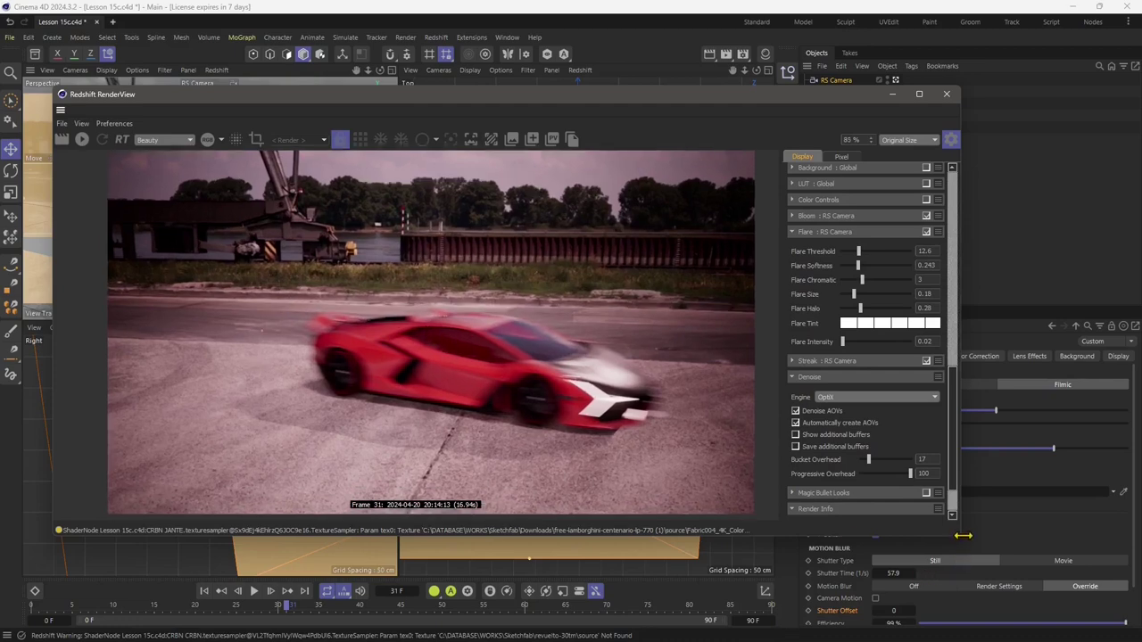
Step: Resize the RenderView to reveal the viewports and move the red car left
drag(961, 536, 985, 561)
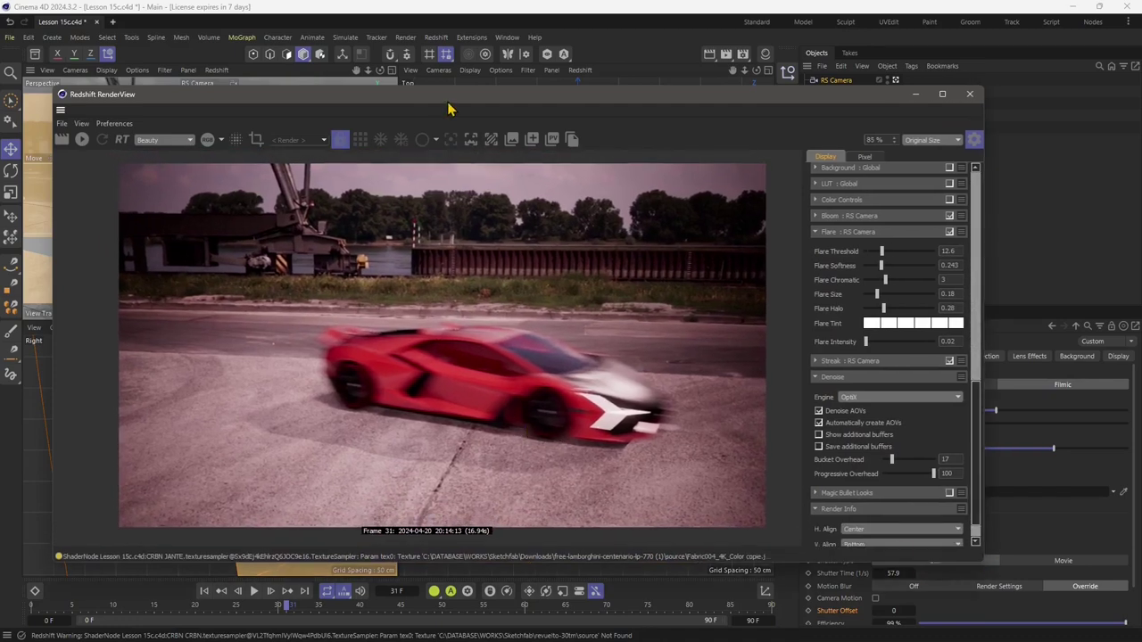
drag(449, 107, 576, 90)
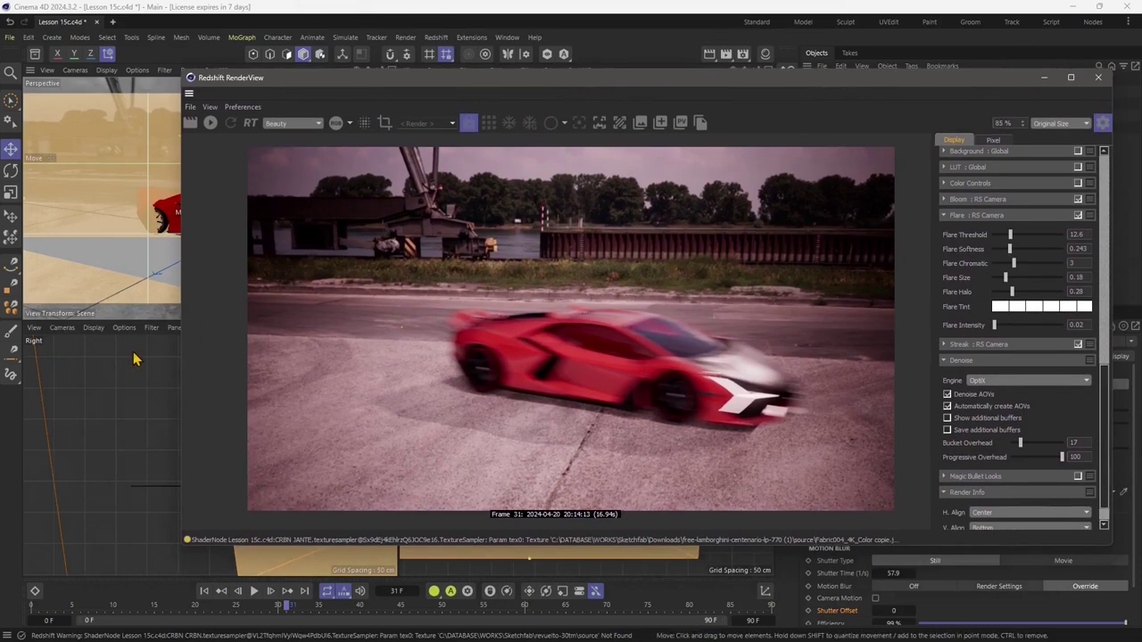
drag(181, 364, 302, 387)
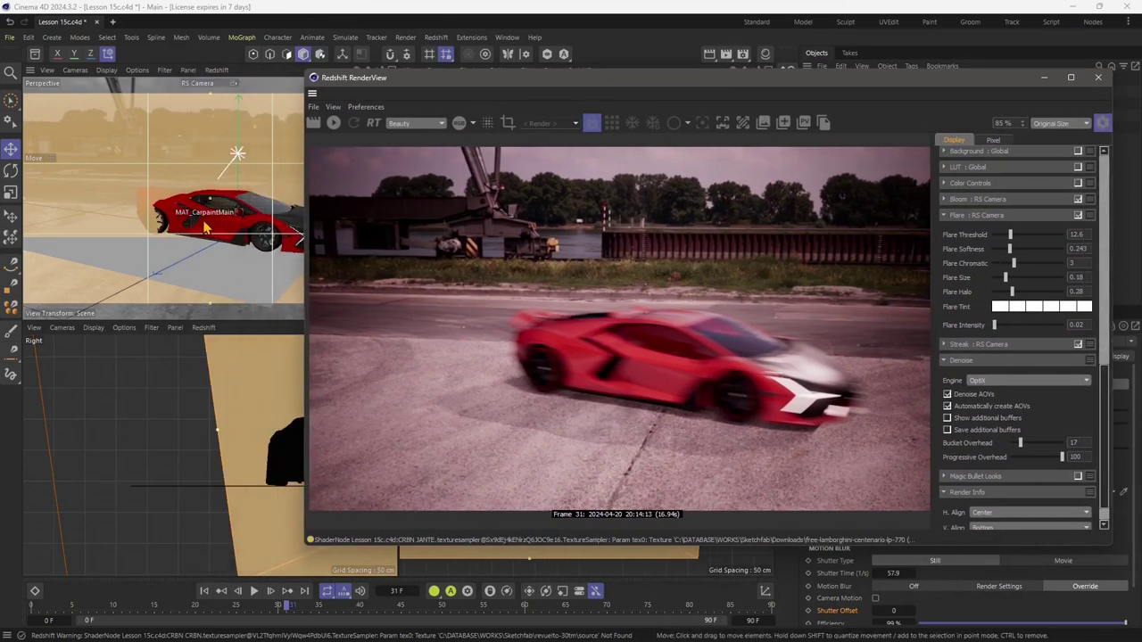
drag(204, 228, 116, 234)
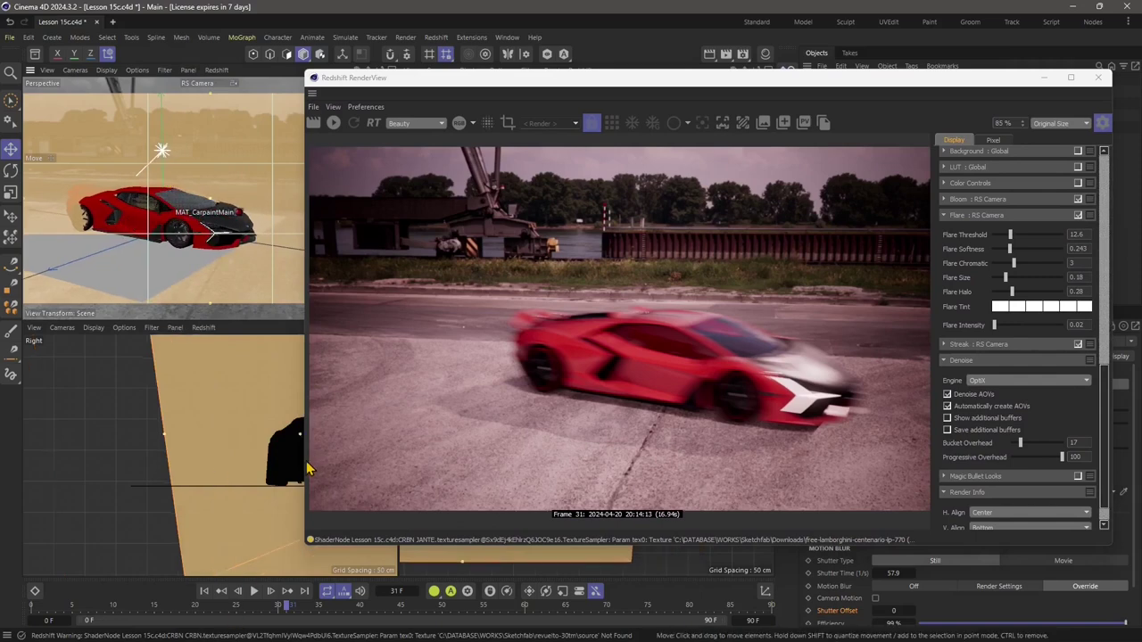
drag(306, 468, 373, 468)
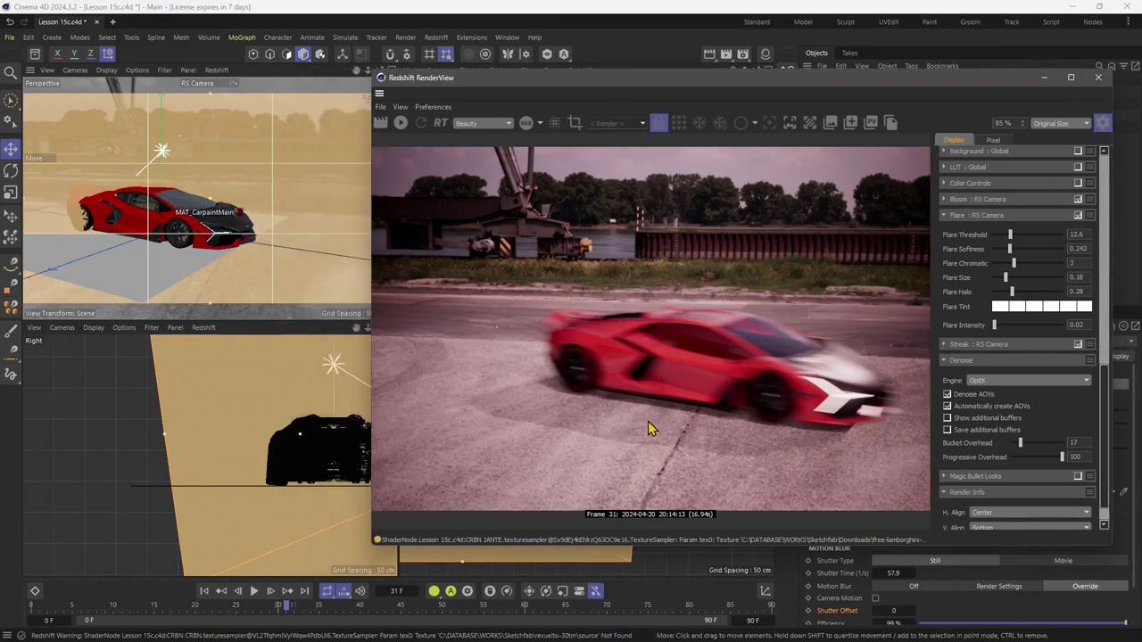